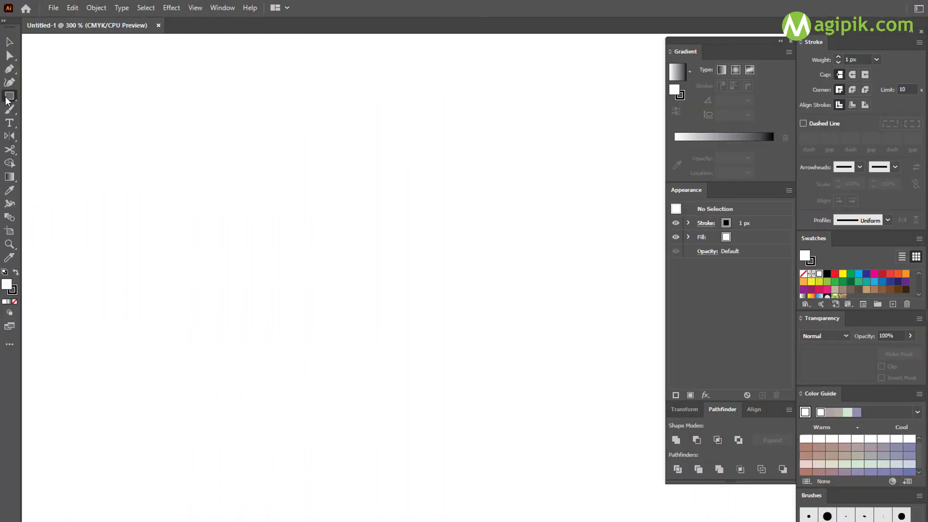
- Draw a tall narrow rectangle on the canvas and give it no outline
left_click_drag(348, 113, 376, 352)
key("v")
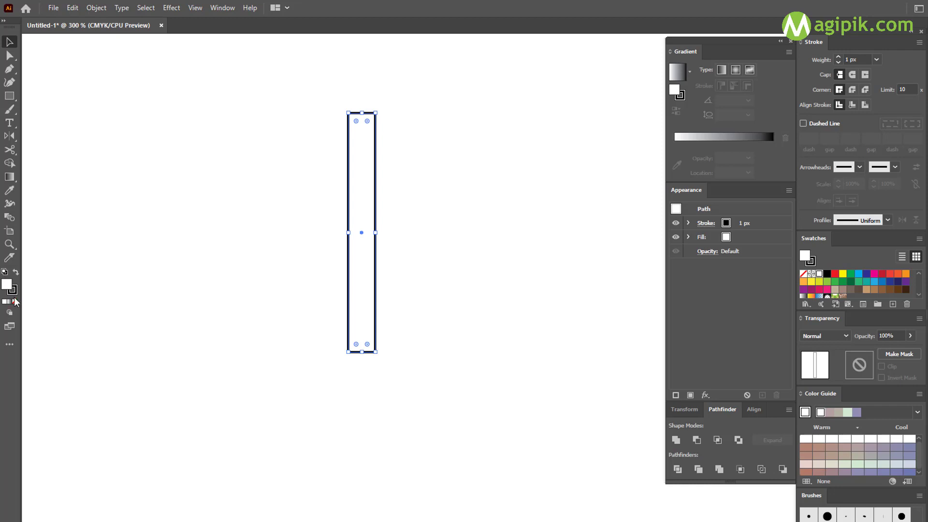
left_click(14, 301)
left_click(16, 272)
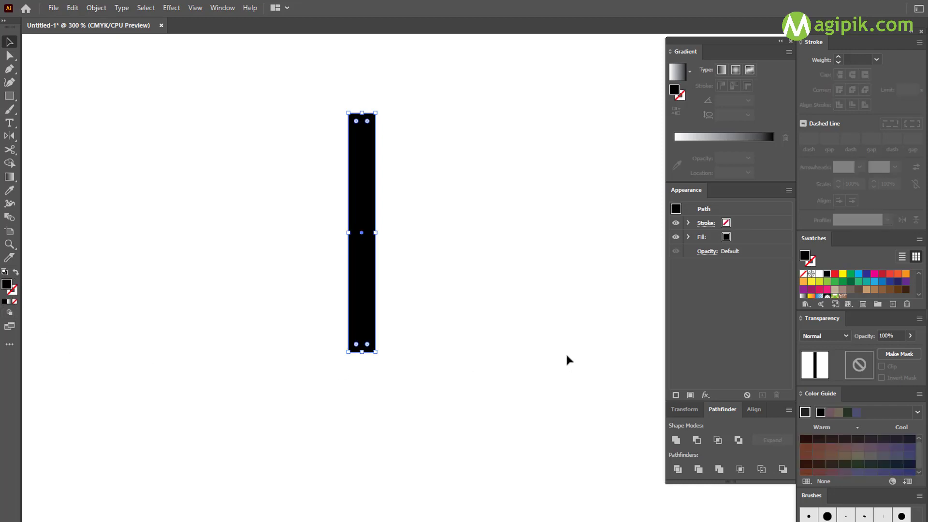
- Fill the rectangle dark olive from the Color Guide swatches
left_click(874, 289)
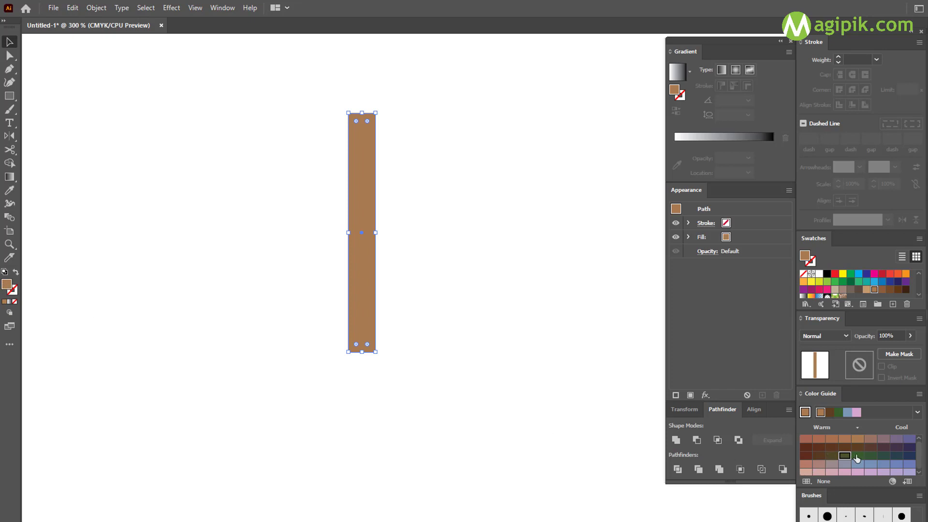
left_click(858, 457)
left_click(844, 457)
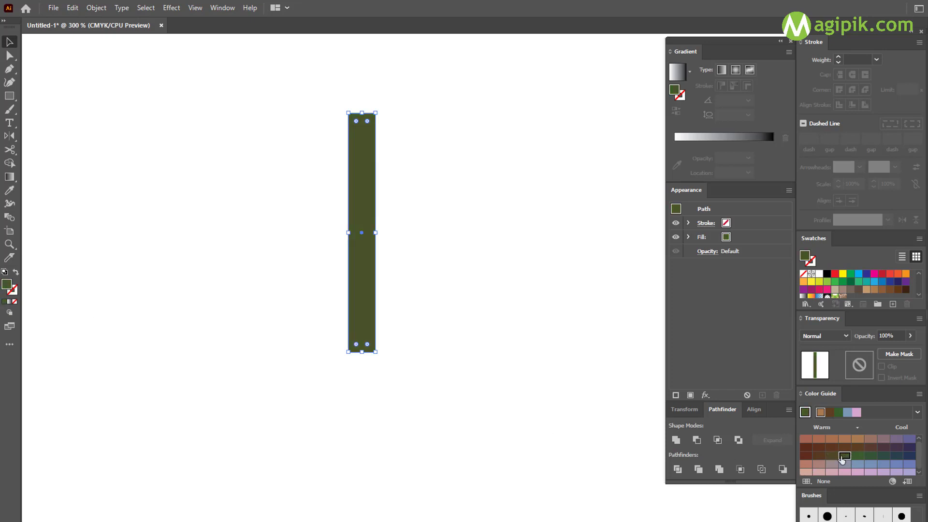
left_click(513, 270)
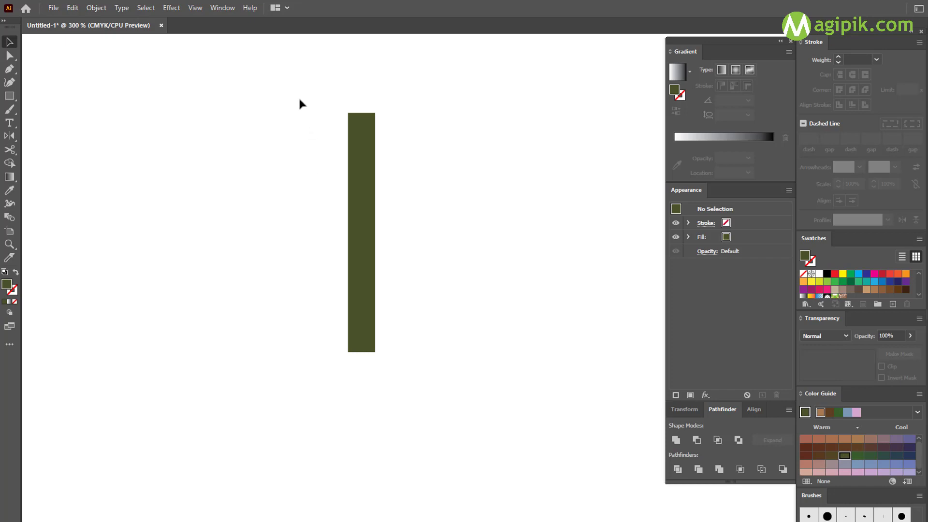
left_click_drag(310, 87, 394, 176)
- Draw a thin horizontal bar and move it down onto the vertical bar
left_click(400, 224)
left_click(10, 96)
left_click_drag(302, 130, 427, 142)
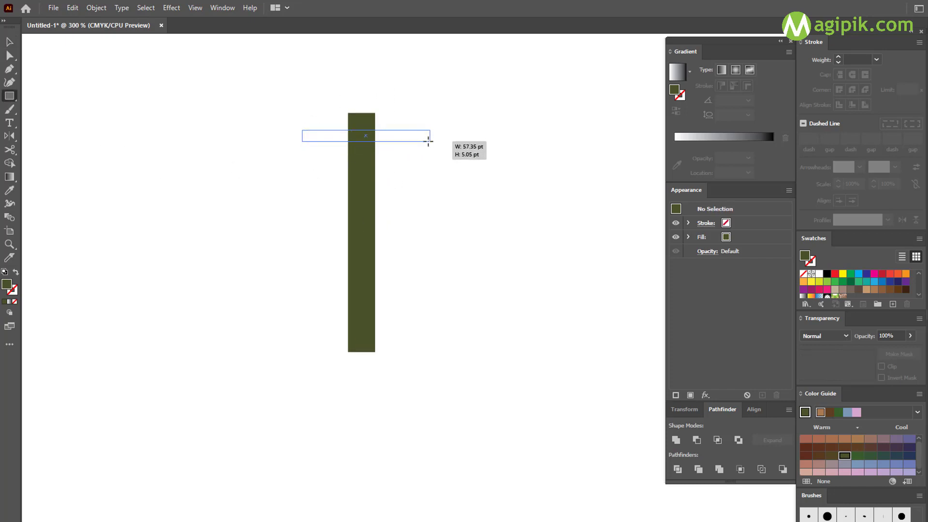
key("v")
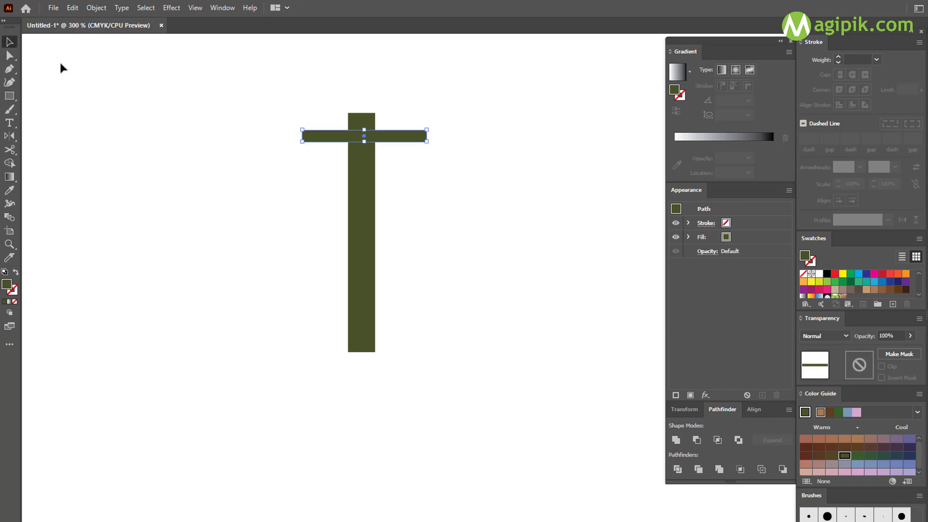
left_click_drag(393, 143, 393, 158)
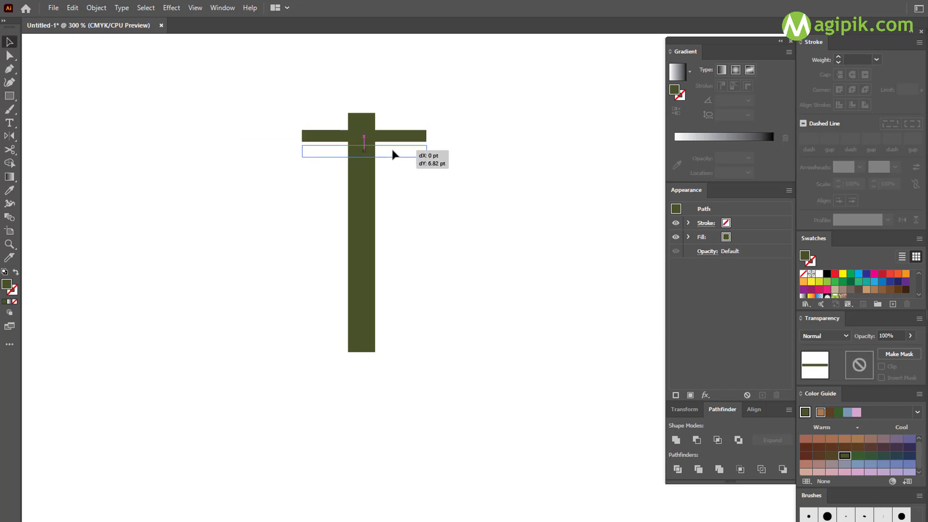
left_click(435, 214)
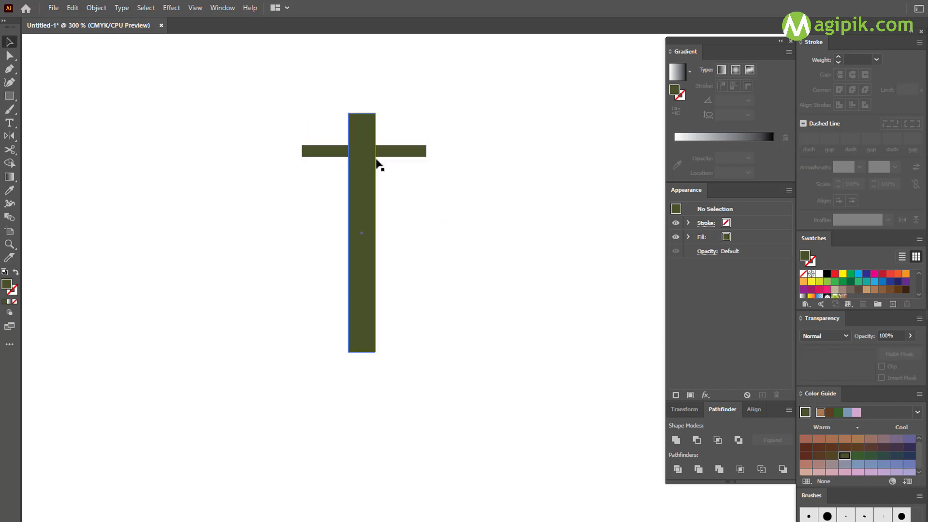
left_click_drag(390, 153, 390, 168)
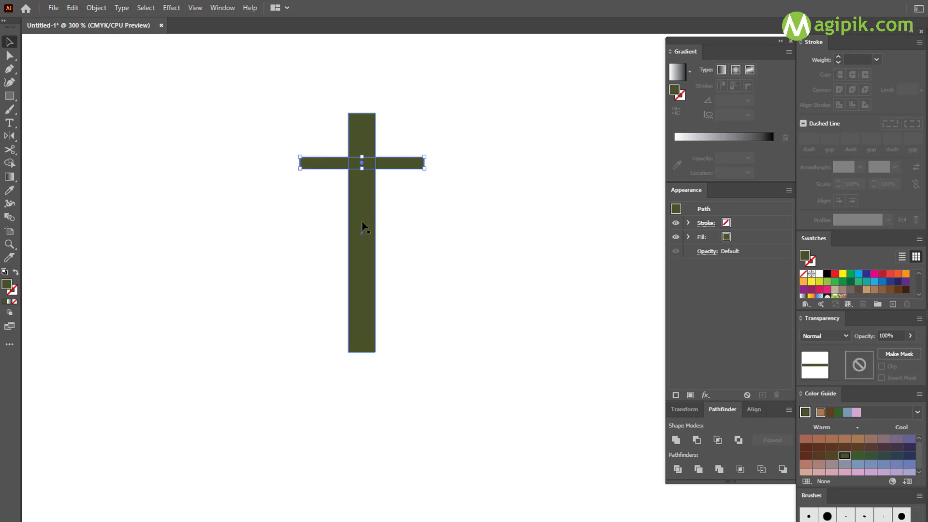
- Lengthen the vertical bar downward and centre both bars horizontally to form a cross
left_click(355, 347)
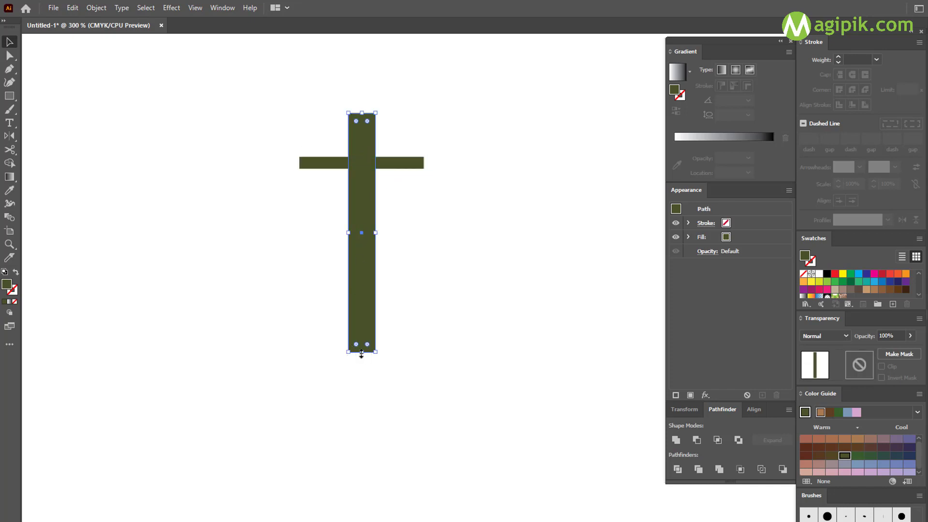
left_click_drag(362, 353, 362, 403)
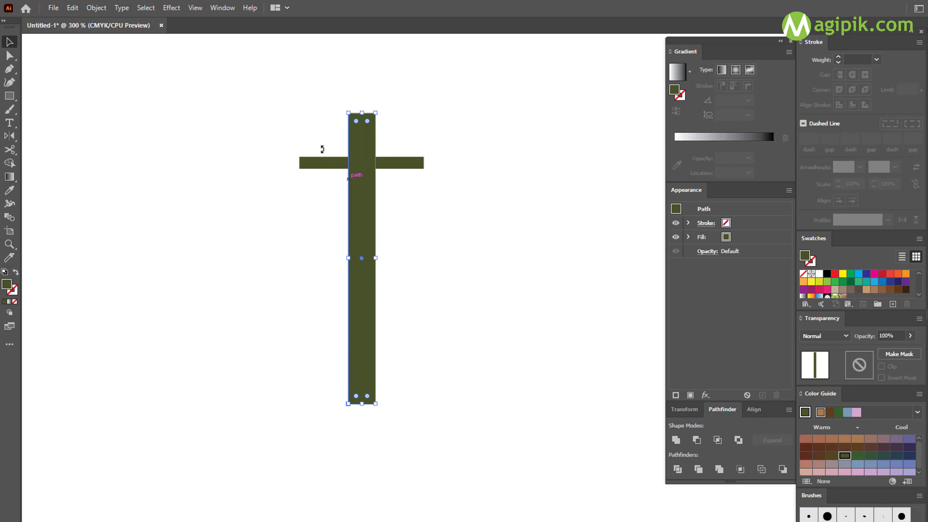
left_click_drag(314, 129, 422, 208)
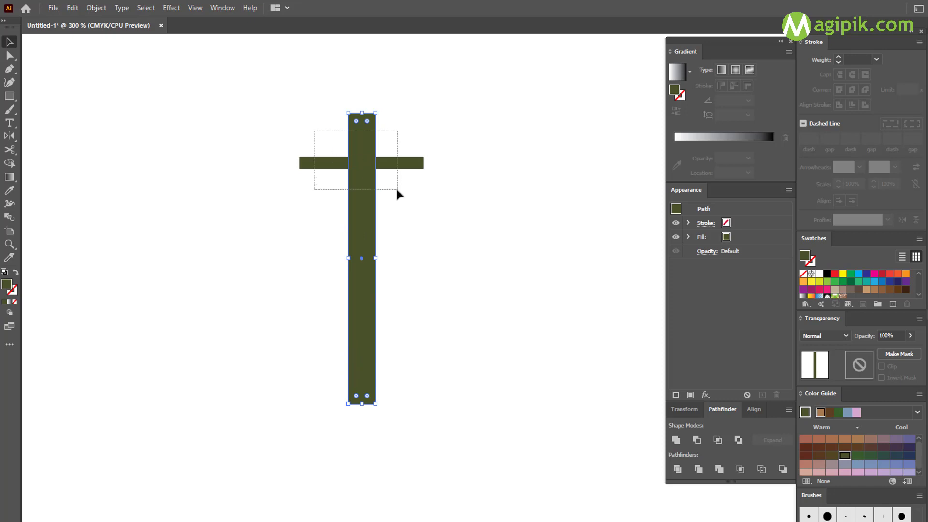
left_click(753, 409)
left_click(695, 440)
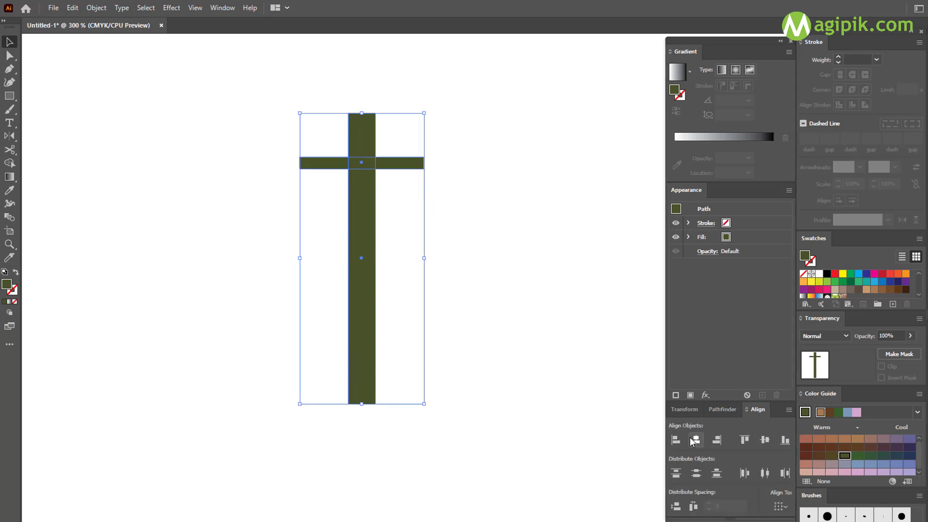
left_click(589, 436)
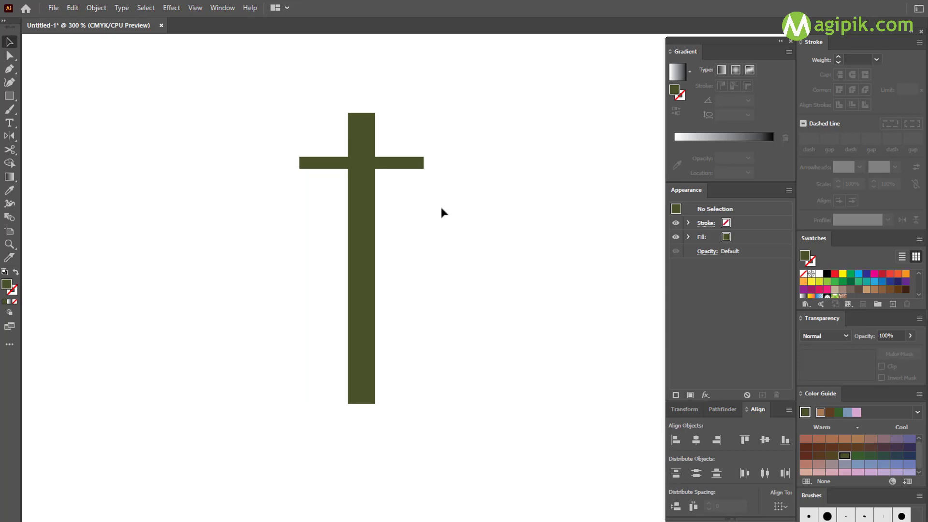
left_click(414, 164)
- Apply a Bulge warp (Bend 15%, Vertical -10%) to the crossbar, then expand its appearance
left_click(173, 8)
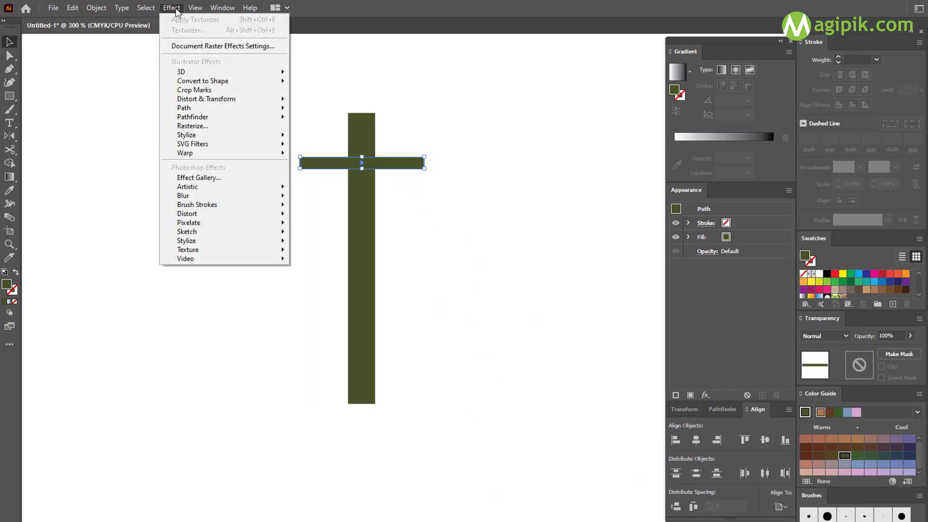
mouse_move(217, 152)
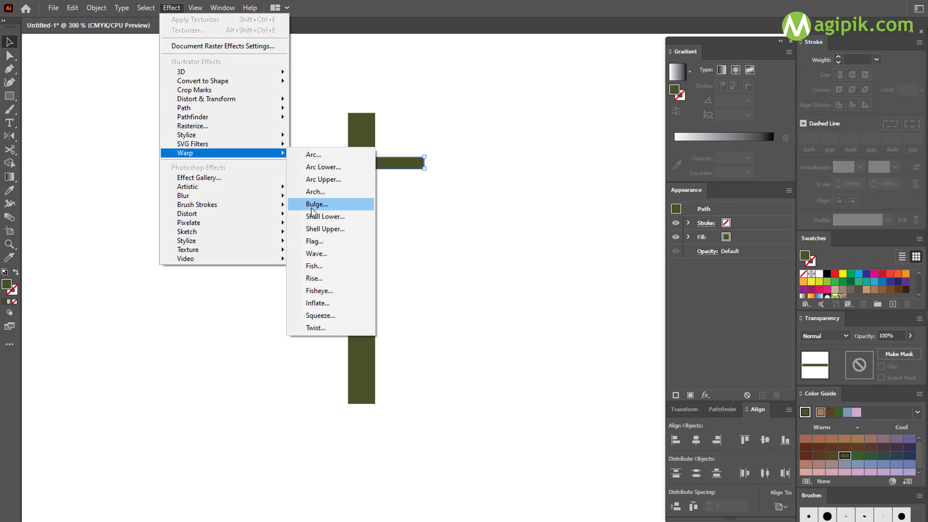
left_click(312, 207)
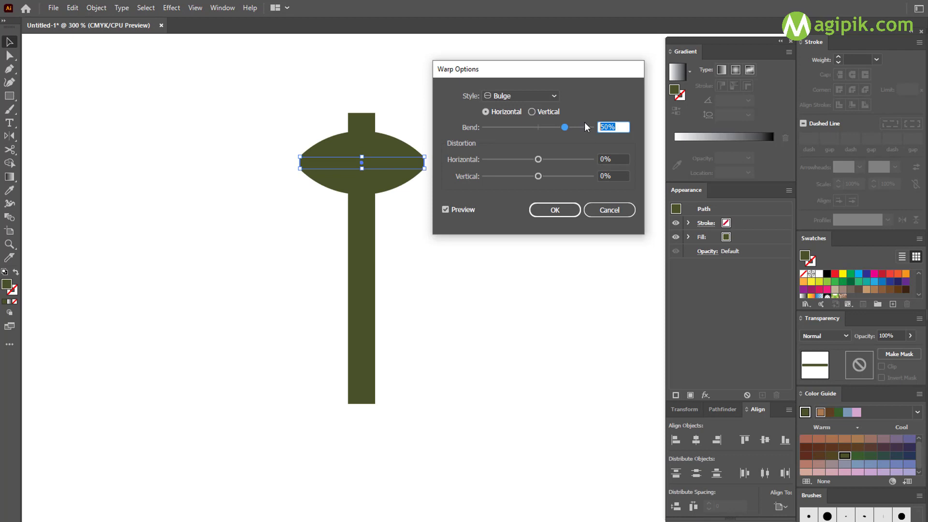
type("15")
left_click(620, 174)
type("3")
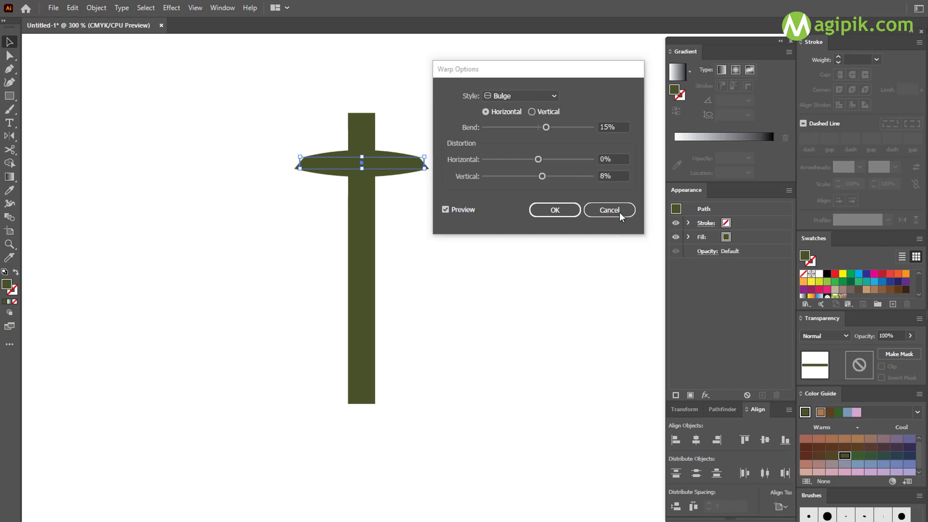
type("-1")
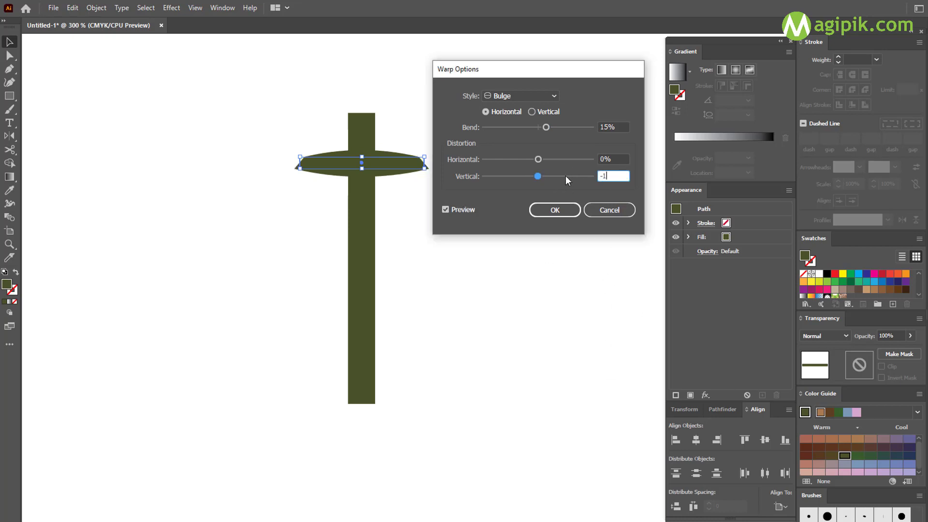
type("0")
left_click(445, 210)
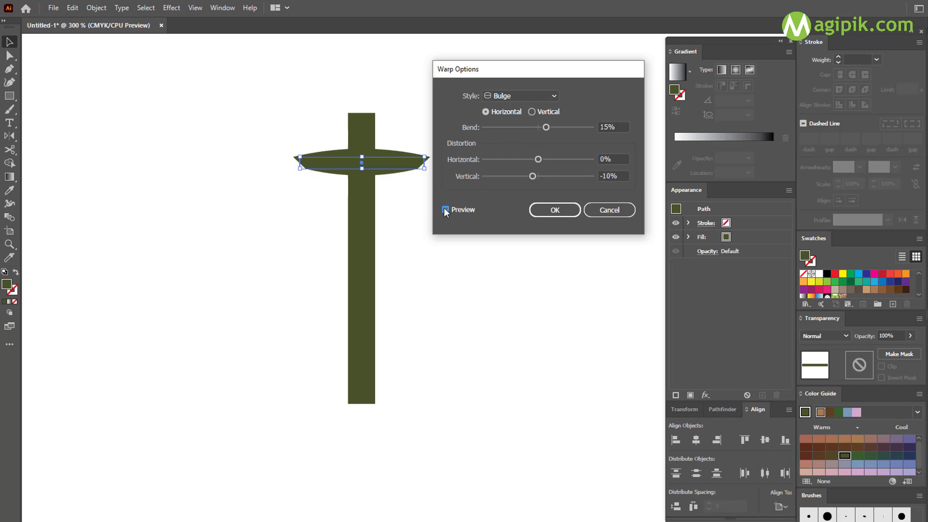
left_click(561, 208)
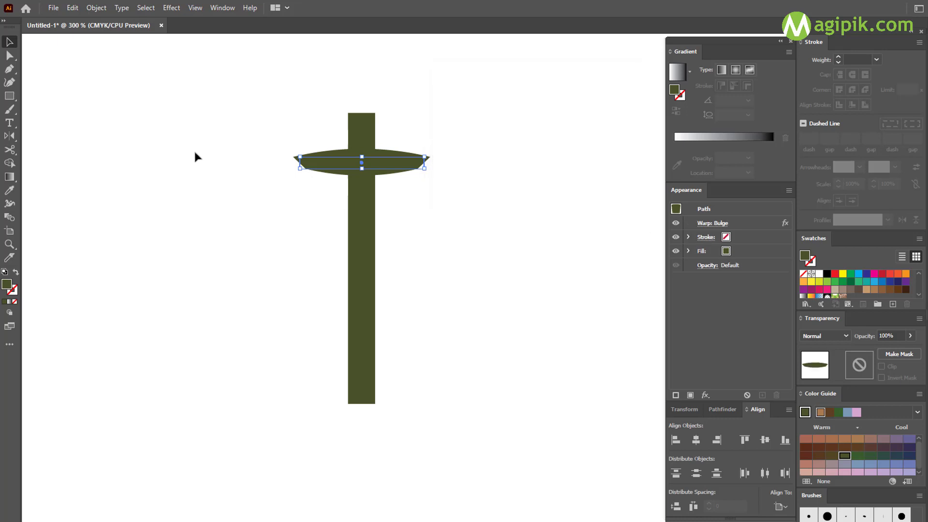
left_click(96, 8)
left_click(118, 155)
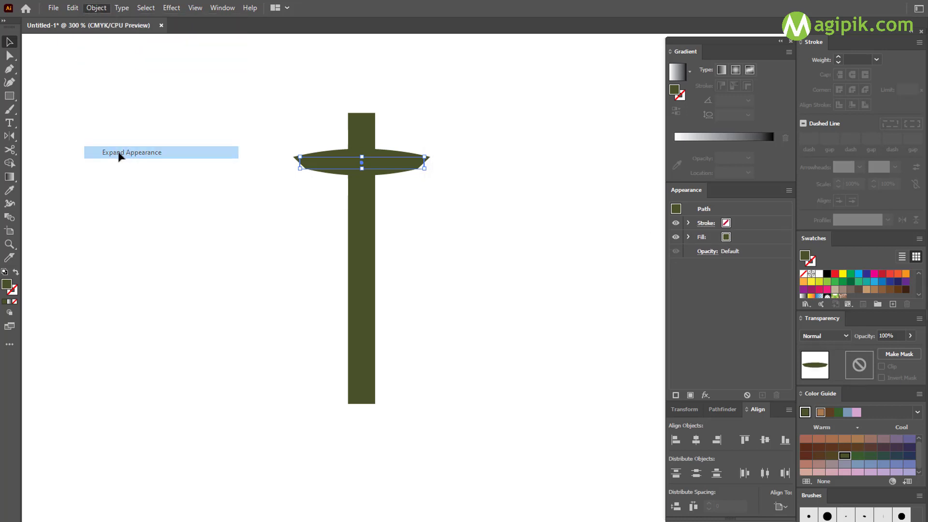
left_click(276, 223)
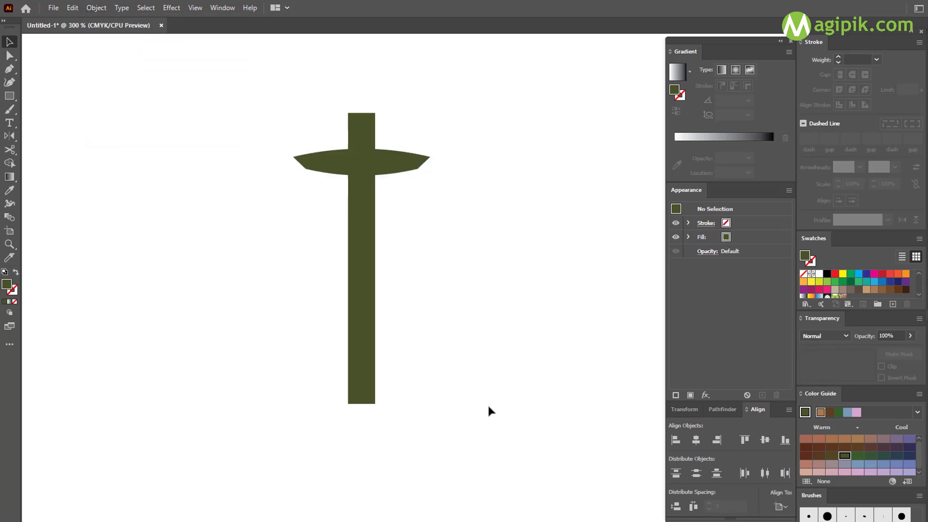
- Draw a circle above the cross and centre it horizontally over the stem
left_click(9, 96)
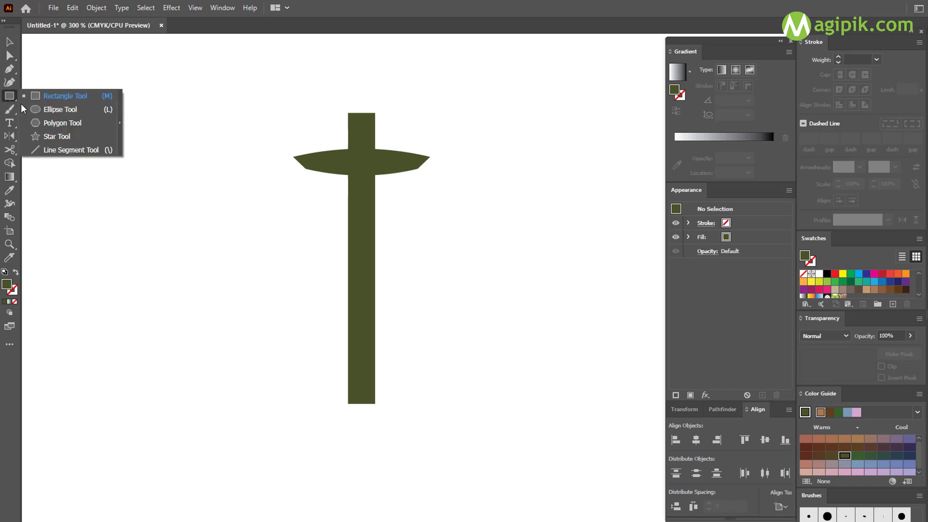
left_click(54, 110)
left_click_drag(325, 57, 390, 118)
key("v")
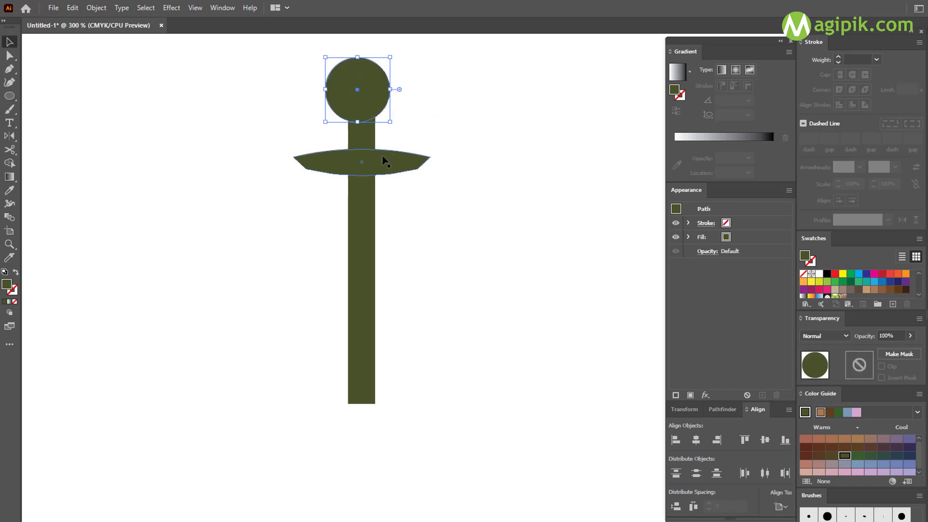
left_click(362, 141)
left_click(364, 90, "shift")
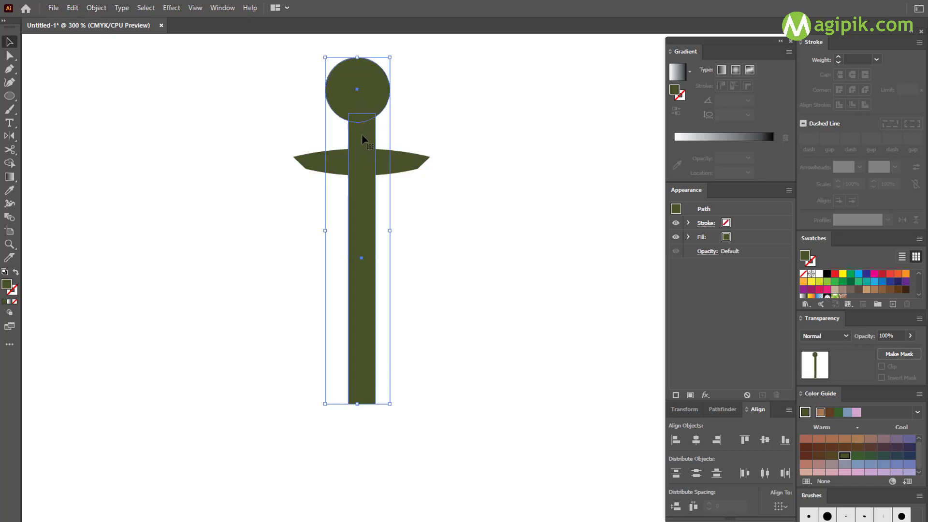
left_click(362, 140)
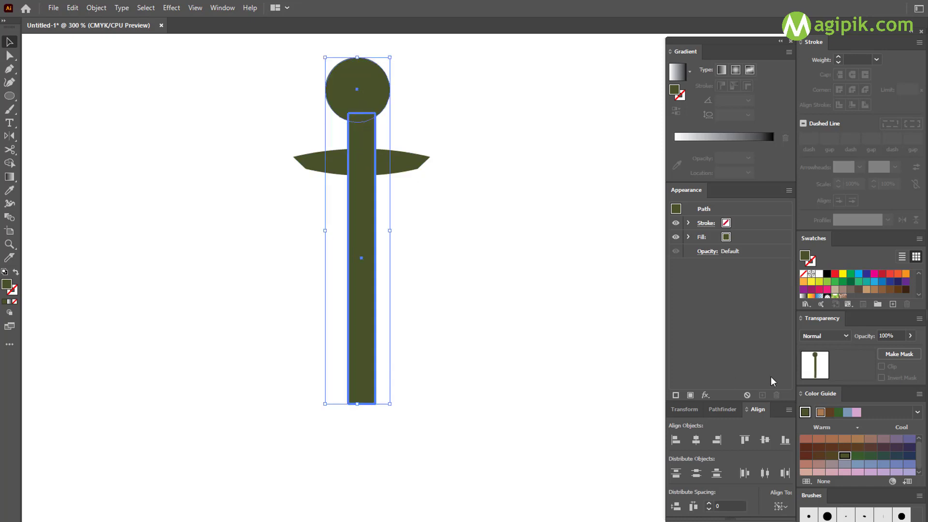
left_click(696, 441)
left_click(450, 232)
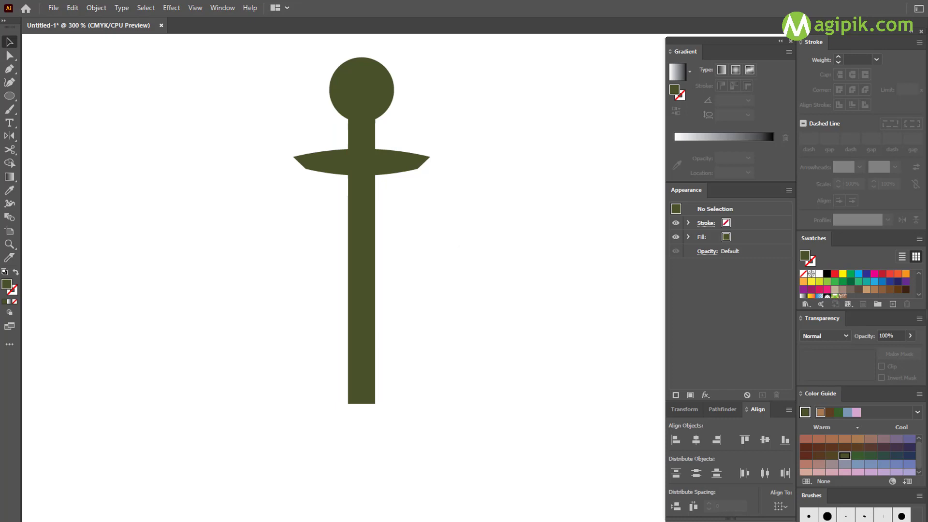
- Resize the circles so a slightly smaller circle sits inside the larger one
left_click(363, 93)
left_click_drag(361, 121, 361, 134)
left_click(418, 137)
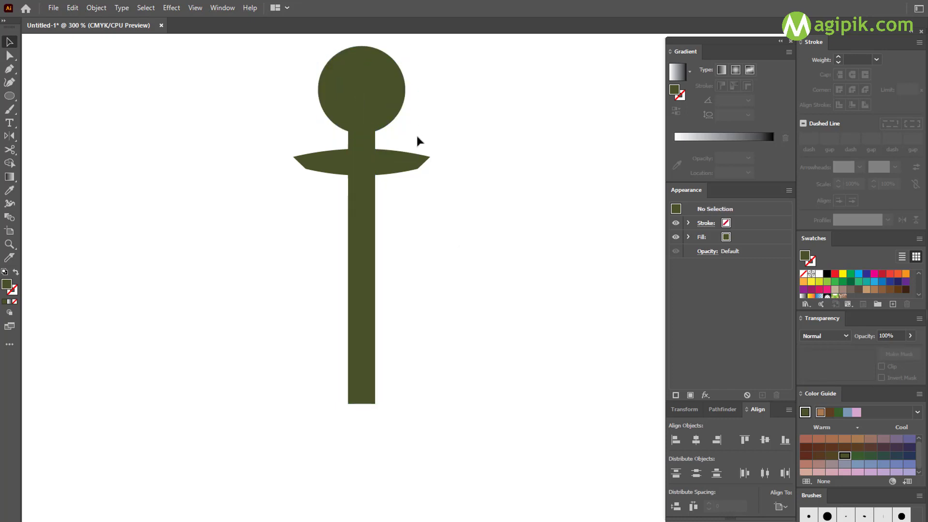
scroll(418, 136, "up", 3)
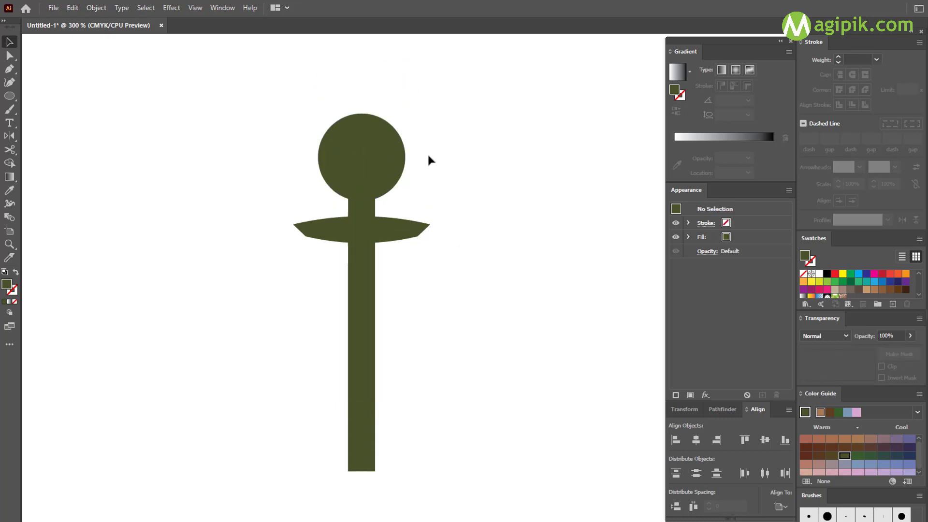
left_click(382, 159)
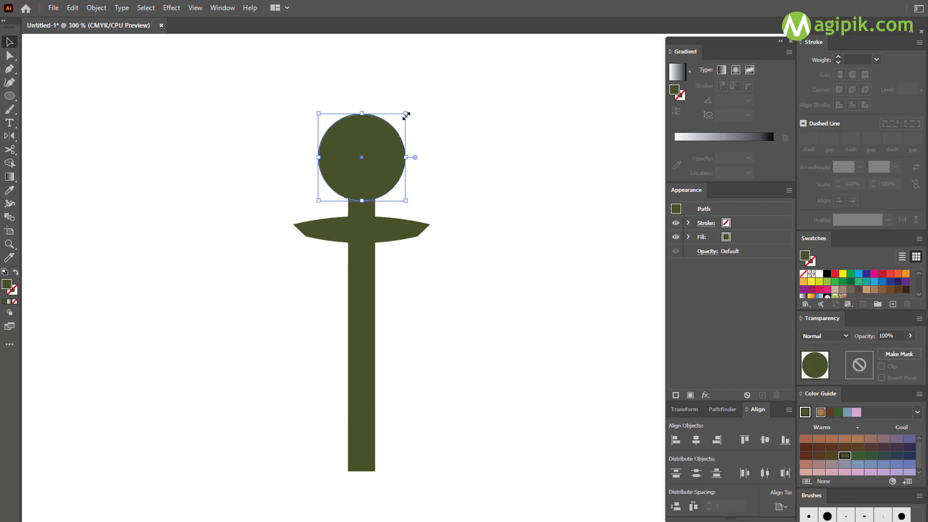
left_click_drag(405, 115, 389, 140)
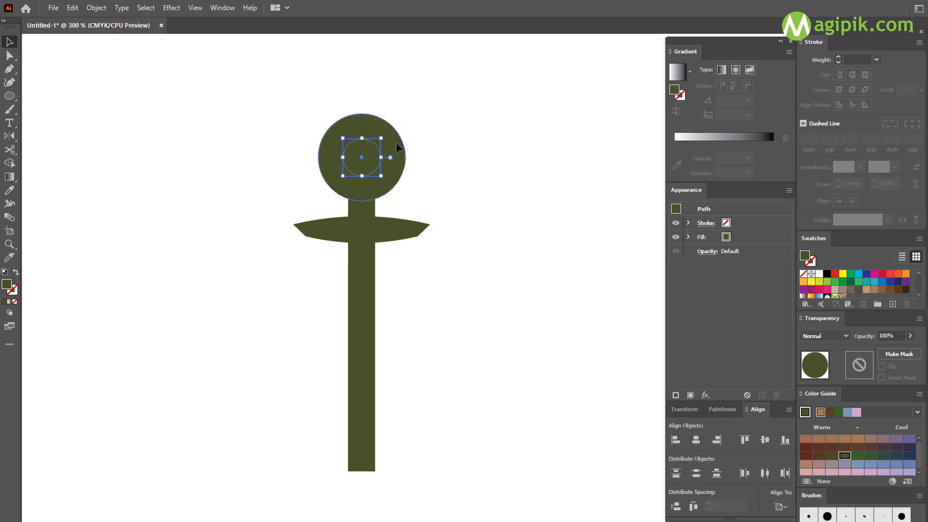
- Cut the small circle out of the big one with Minus Front, then select all shapes
left_click(396, 143, "shift")
left_click(722, 409)
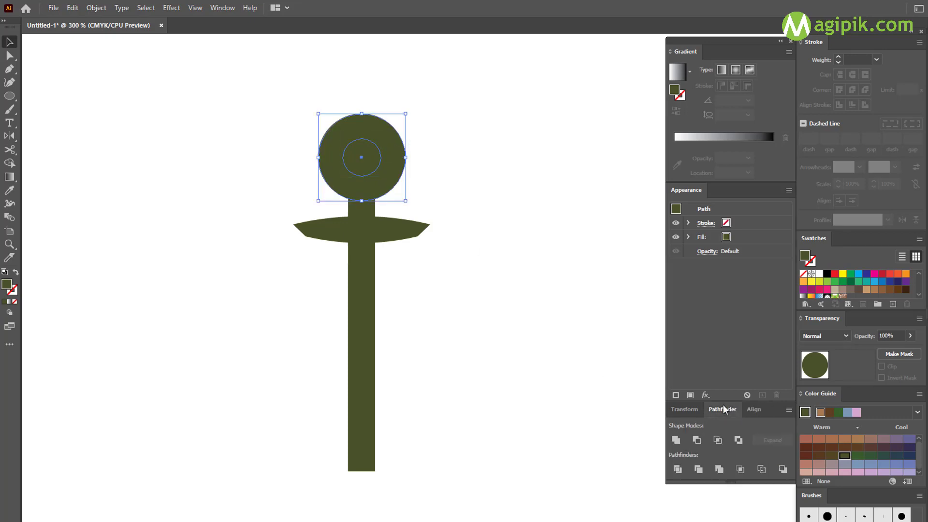
left_click(696, 440)
left_click(477, 306)
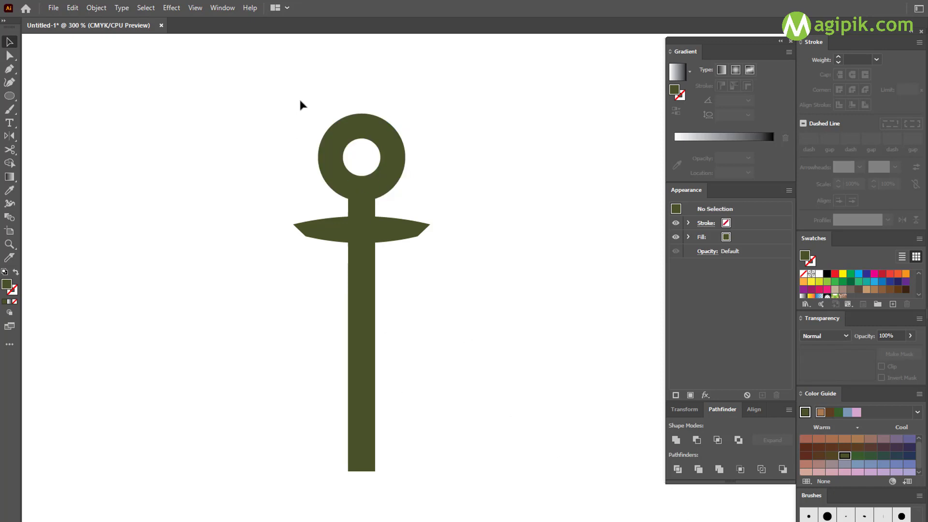
left_click_drag(299, 99, 432, 280)
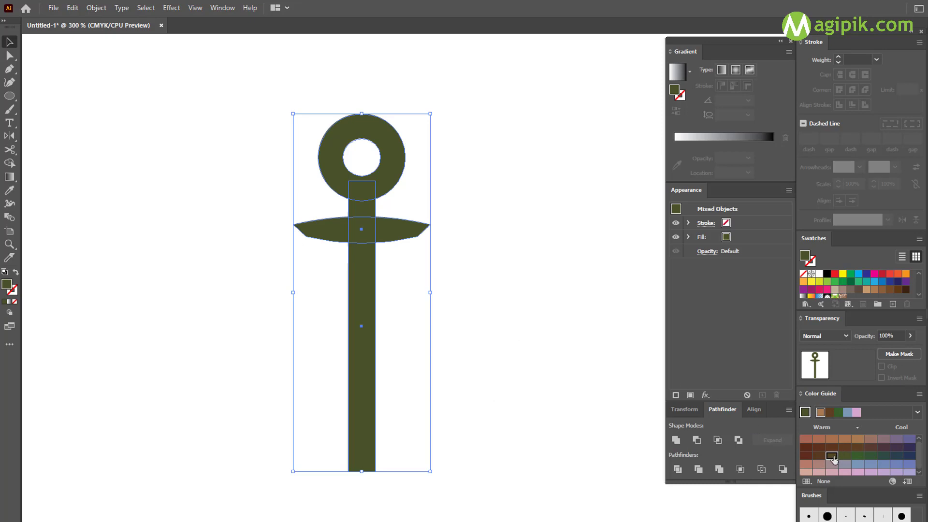
- Recolour the whole figure dark brown from the Color Guide
left_click(495, 278)
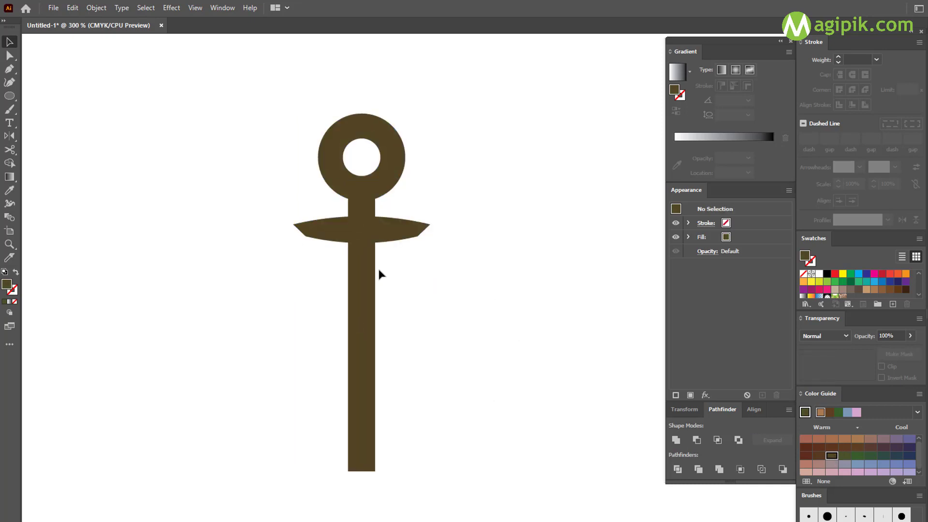
scroll(378, 265, "down", 2)
scroll(380, 270, "down", 1)
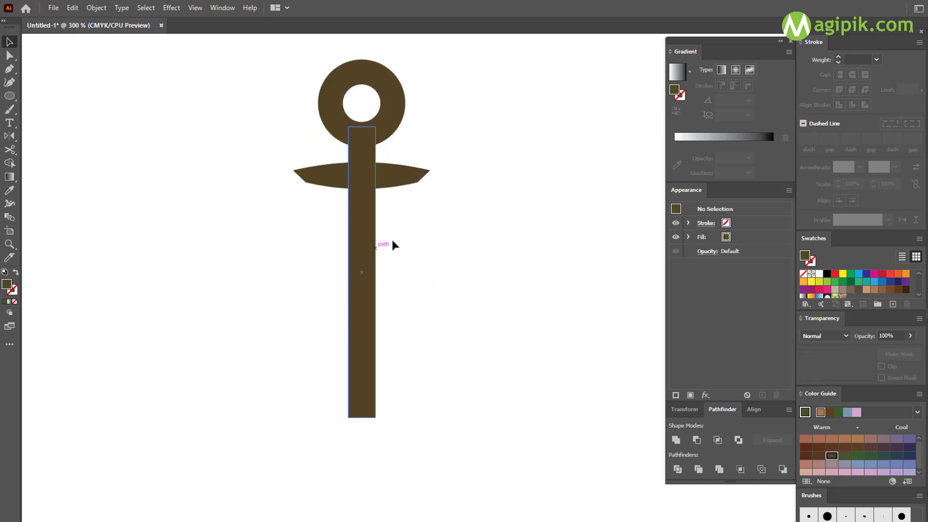
scroll(403, 235, "down", 3)
scroll(403, 235, "down", 3)
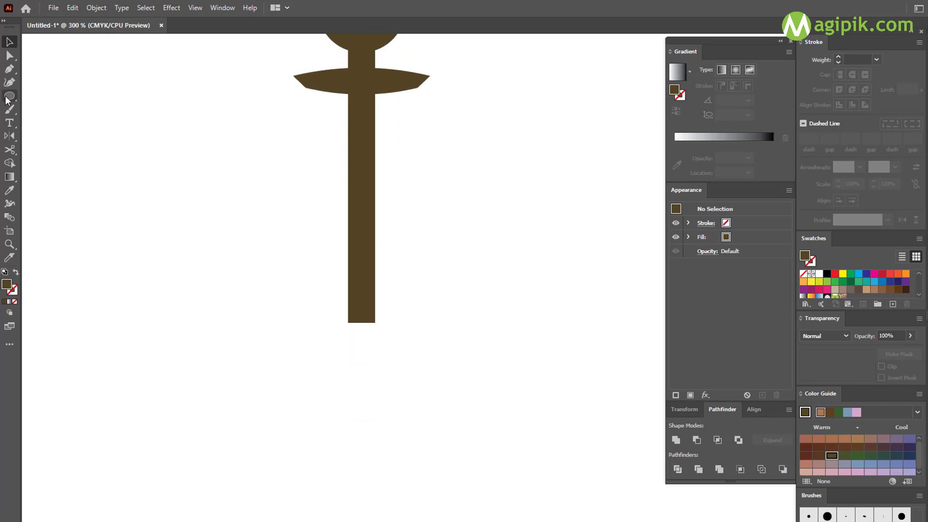
- Draw a long thin bar across the lower stem and centre it horizontally on the stem
left_click_drag(9, 96, 38, 94)
left_click_drag(199, 268, 513, 287)
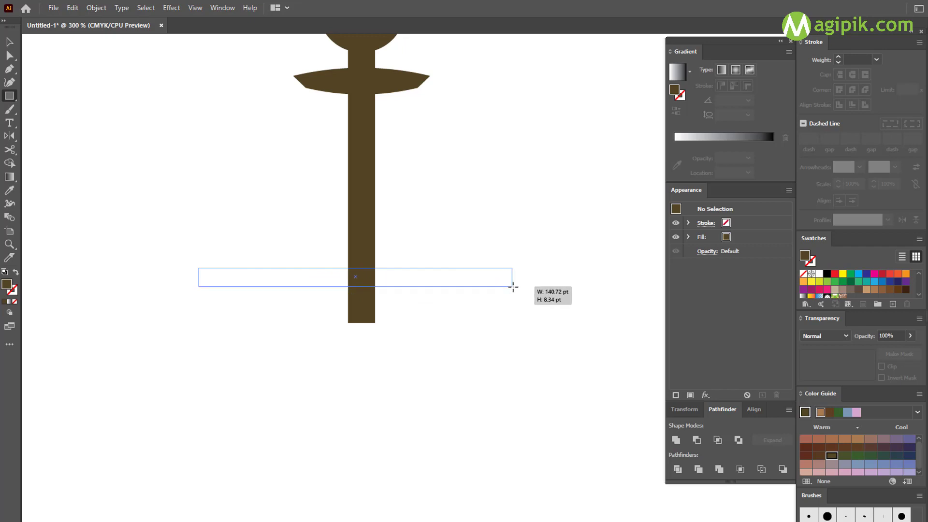
key("v")
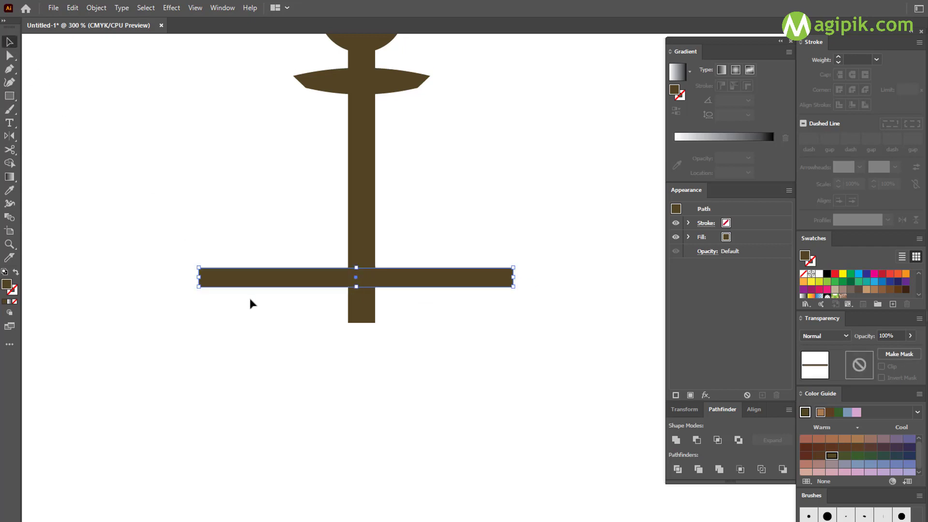
left_click_drag(199, 277, 220, 277)
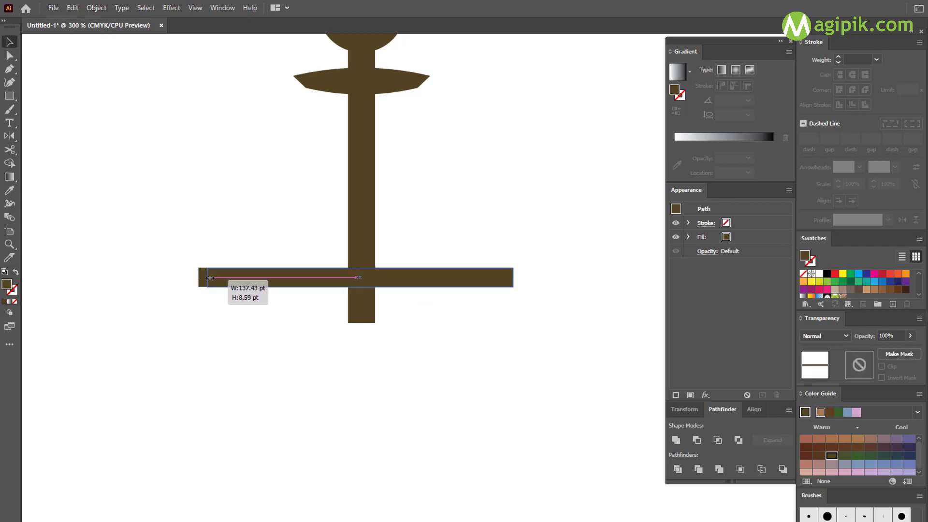
left_click(362, 250, "shift")
left_click(747, 409)
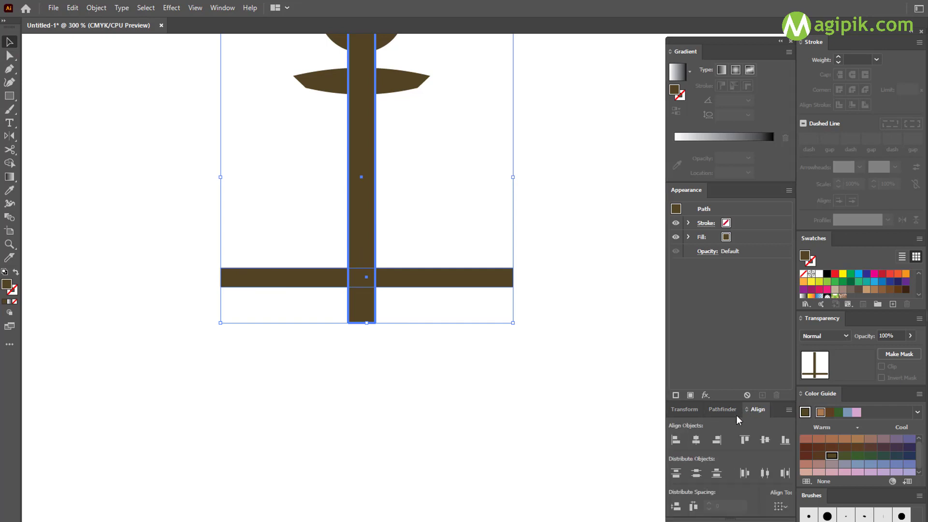
left_click(696, 440)
left_click(435, 383)
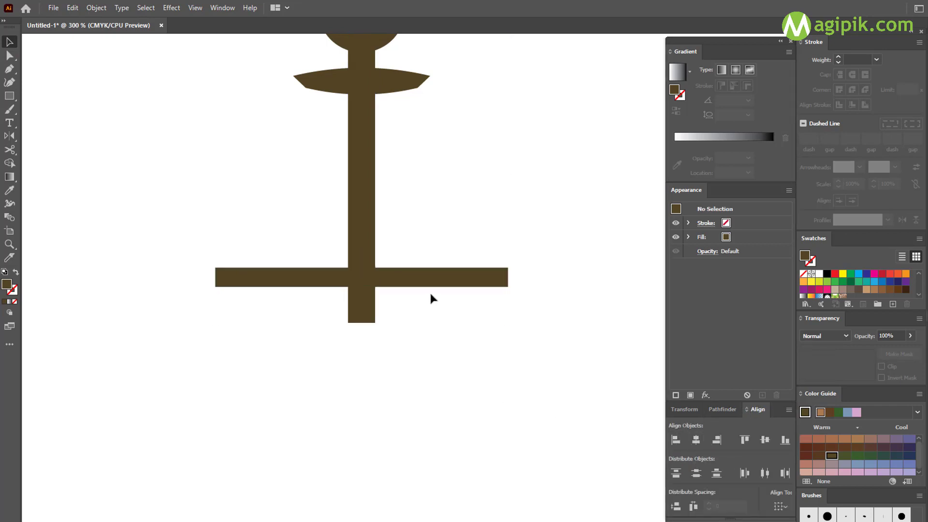
left_click(431, 277)
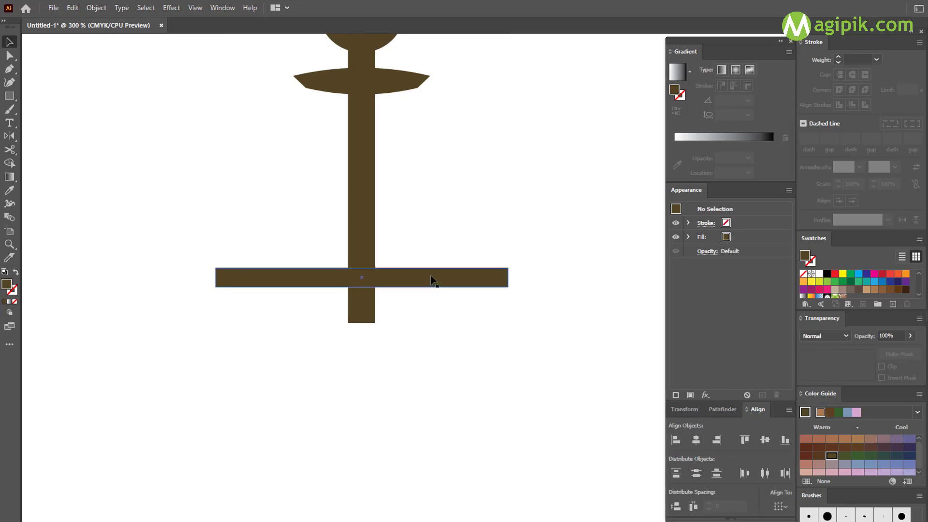
- Warp the lower bar with an Arc (Bend -60%, Vertical 0%) and expand its appearance
left_click(169, 8)
mouse_move(186, 153)
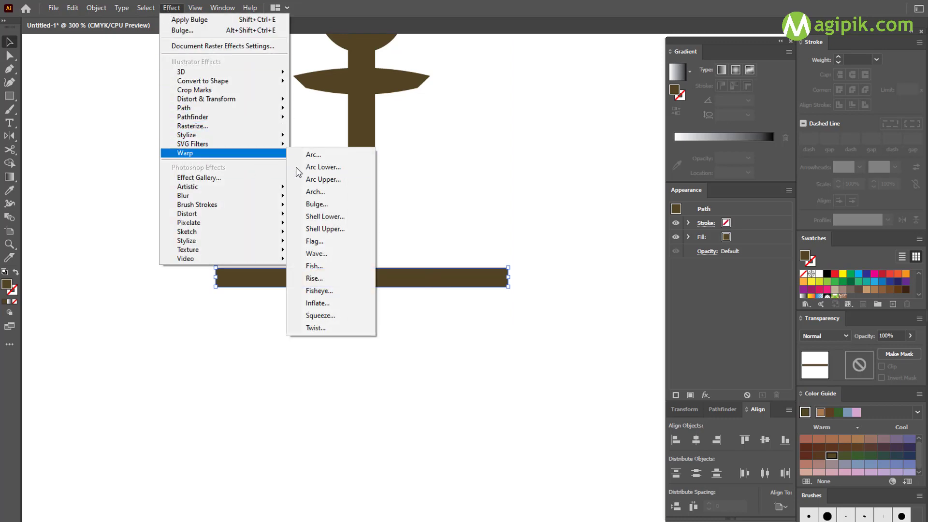
left_click(312, 154)
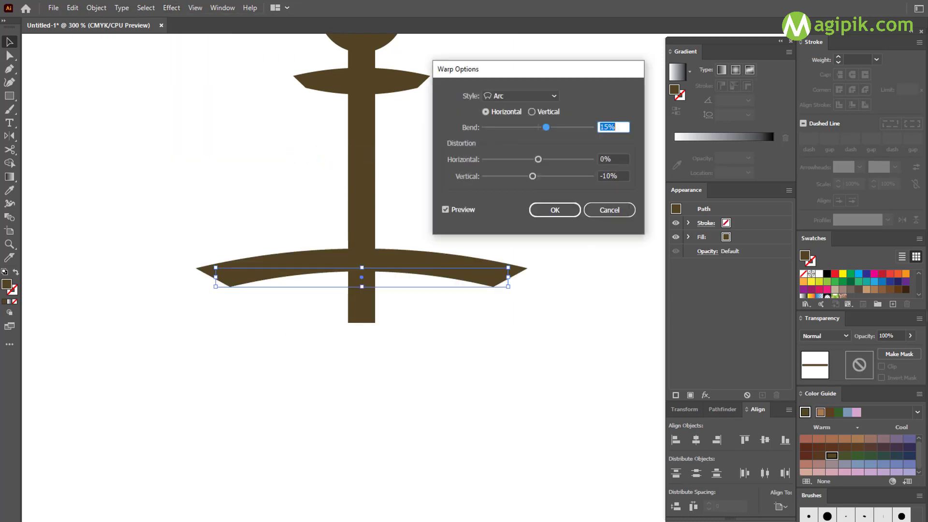
double_click(618, 177)
type("0")
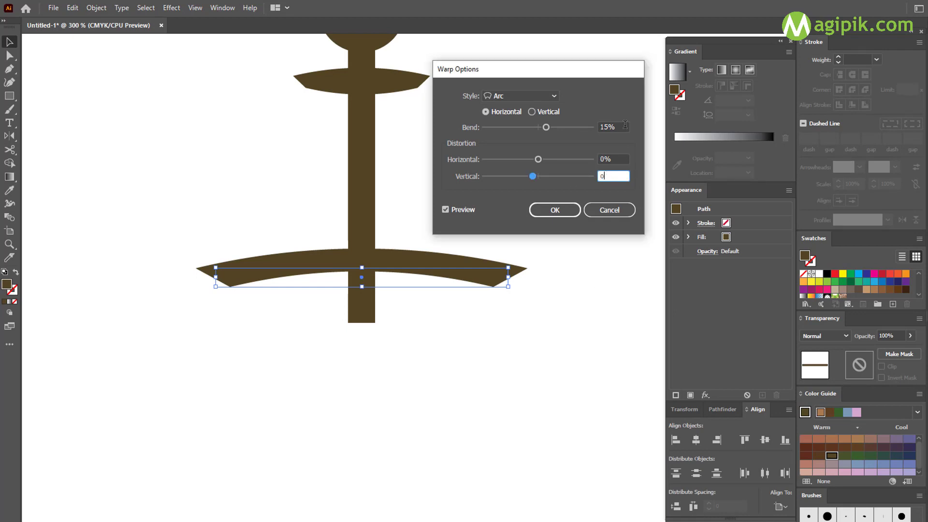
left_click_drag(625, 124, 595, 127)
type("-")
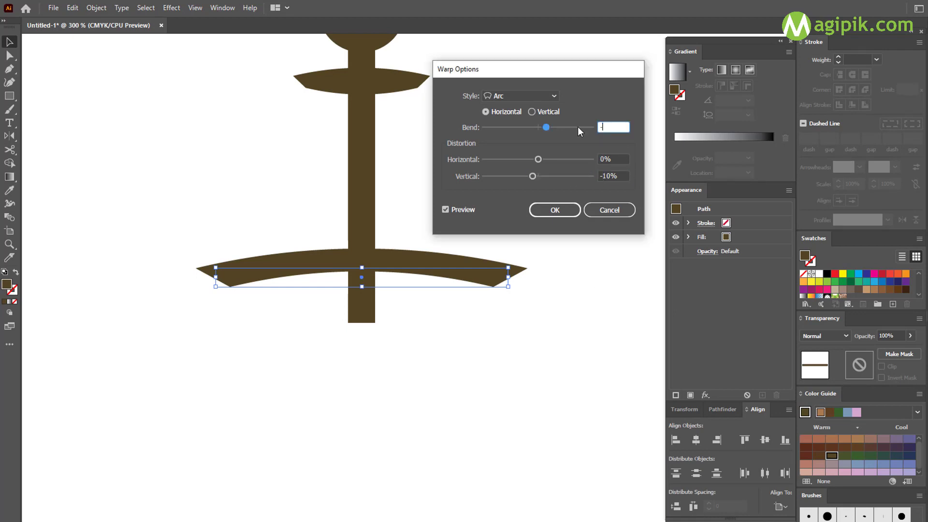
type("60")
key("Tab")
key("Tab")
type("0")
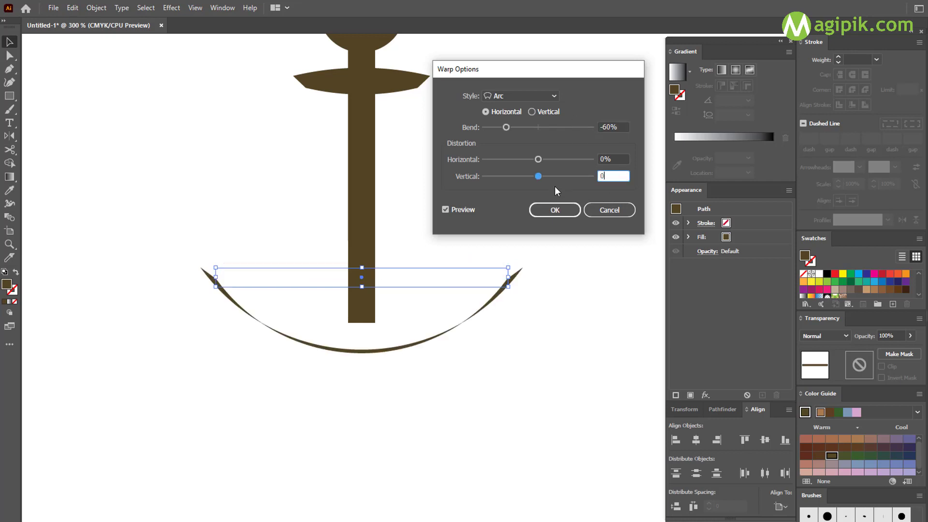
left_click(554, 210)
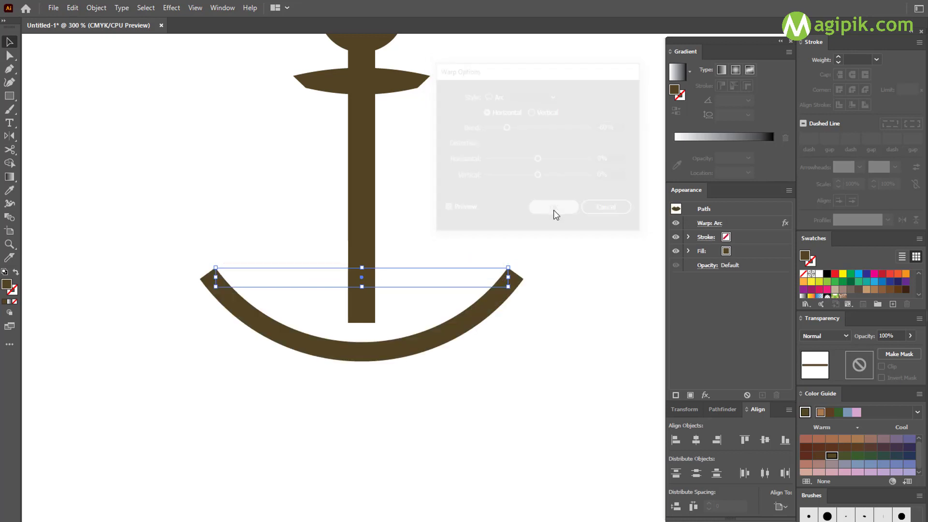
left_click(97, 8)
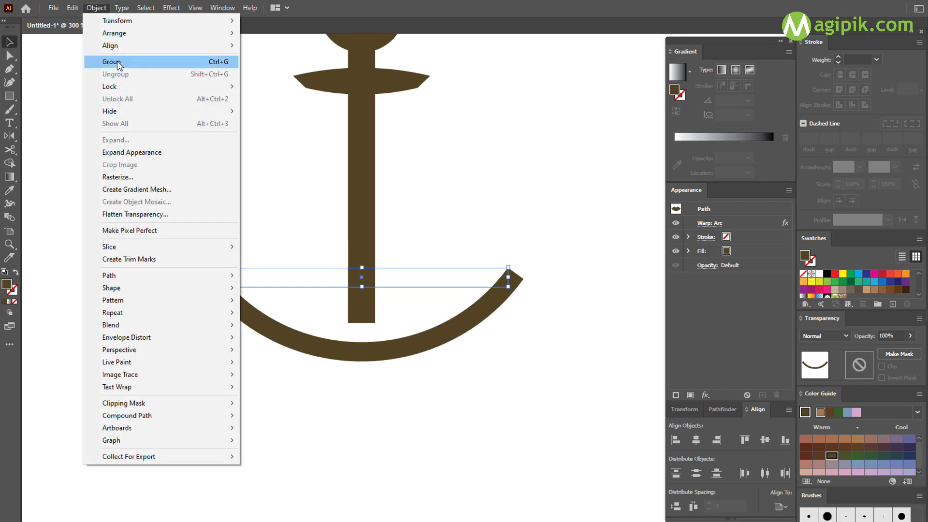
left_click(175, 152)
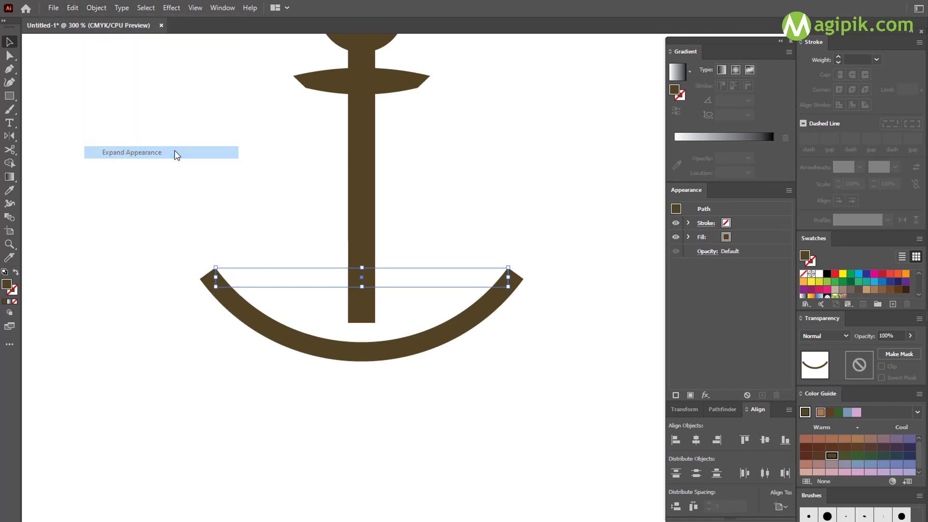
- Stretch the stem down to meet the arc and zoom out to see the anchor
left_click(395, 263)
left_click(363, 320)
left_click_drag(362, 323, 362, 347)
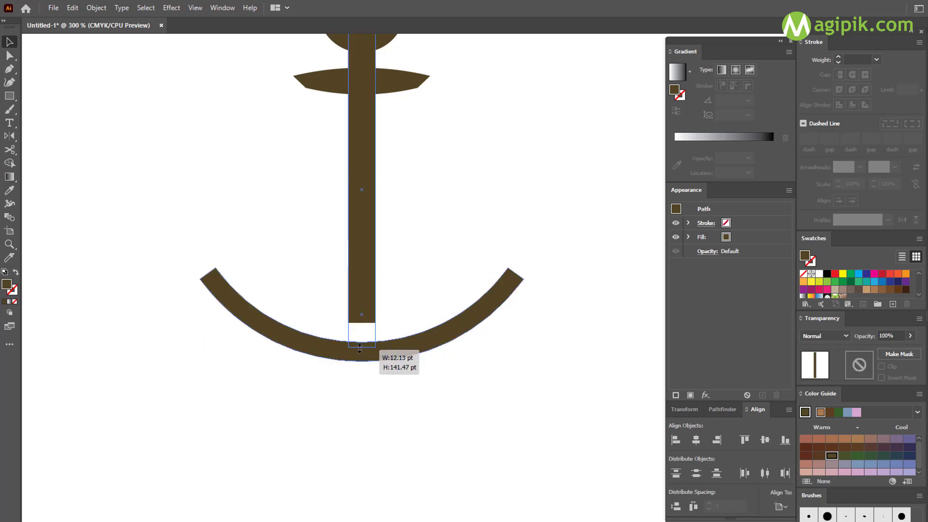
left_click(419, 294)
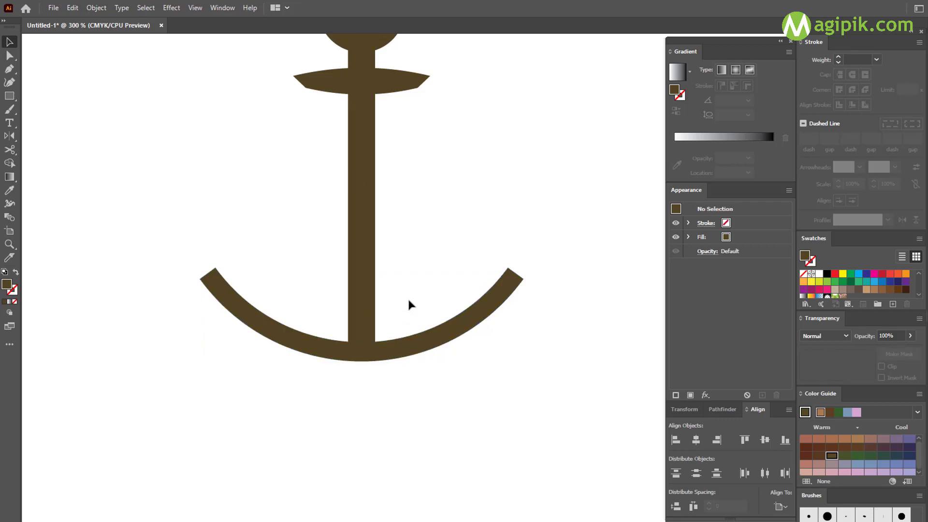
key("ctrl+minus")
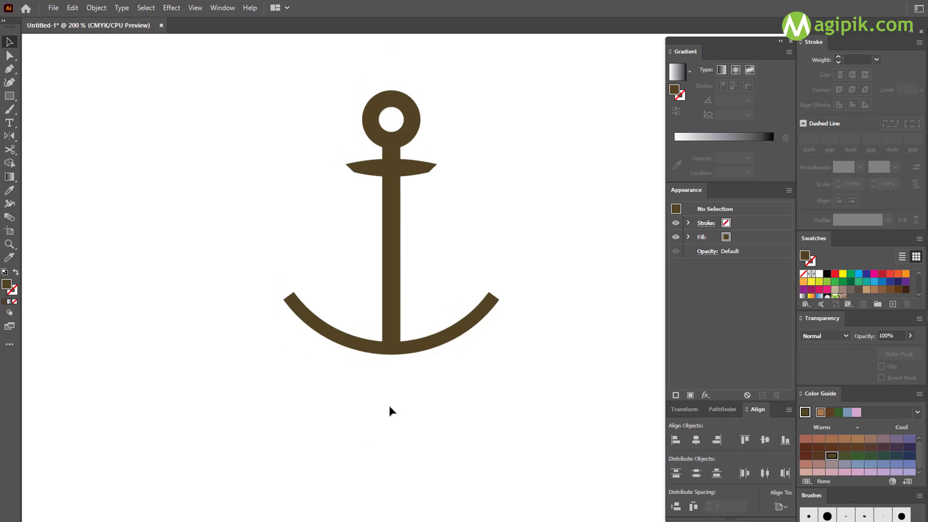
- Create a three-sided polygon, move it down and rotate it to point downward
left_click_drag(9, 95, 29, 107)
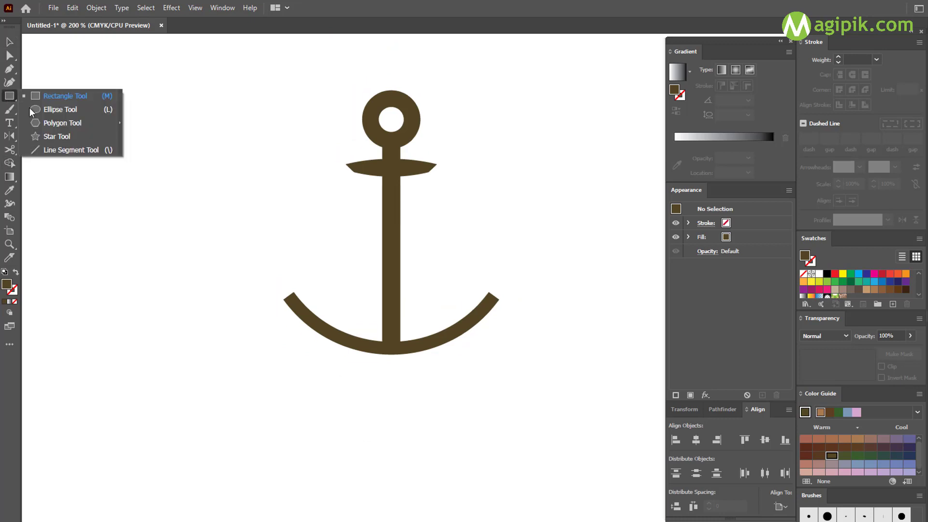
left_click(46, 124)
left_click(289, 135)
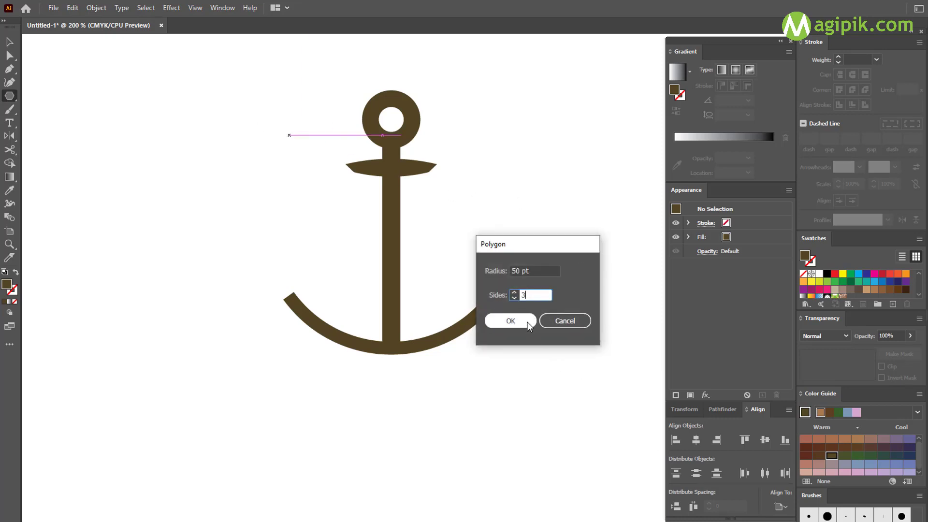
left_click(526, 322)
left_click(9, 43)
left_click_drag(289, 140, 315, 366)
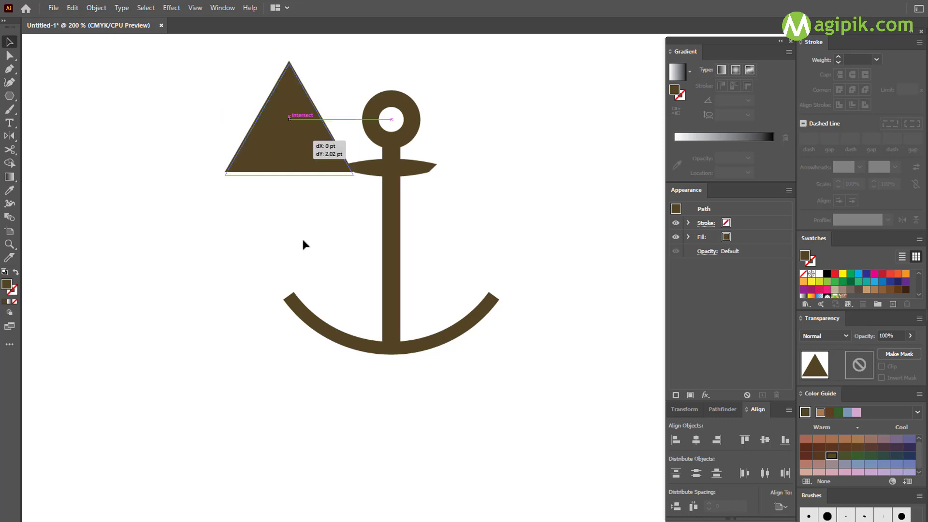
left_click_drag(379, 407, 353, 331)
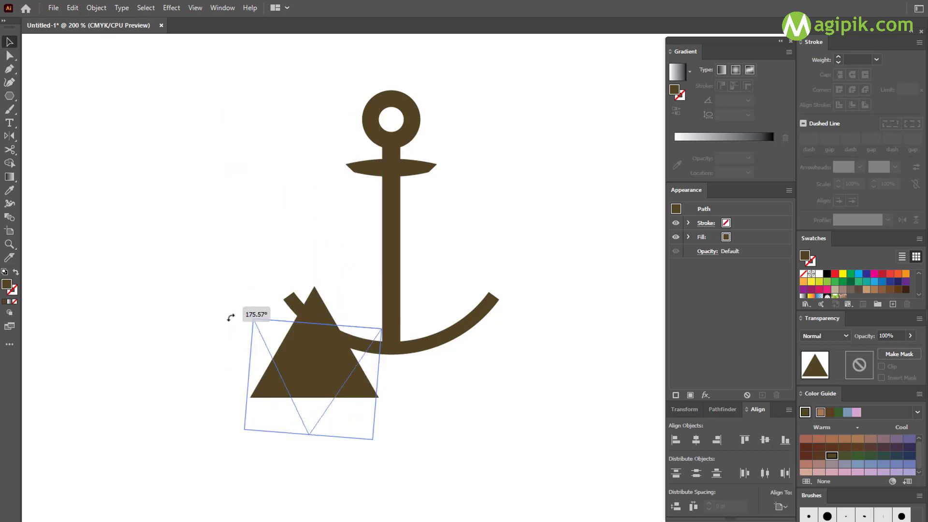
- Centre the triangle horizontally under the stem and shorten its height
scroll(377, 237, "up", 2)
scroll(365, 252, "up", 2)
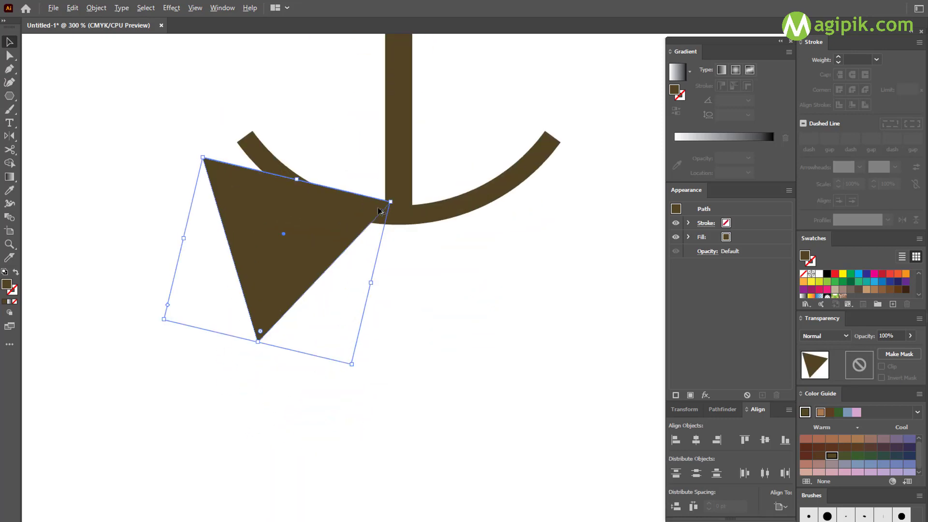
scroll(352, 265, "up", 2)
mouse_move(425, 214)
left_mouse_down()
mouse_move(543, 248)
mouse_move(520, 232)
mouse_move(506, 200)
left_mouse_up()
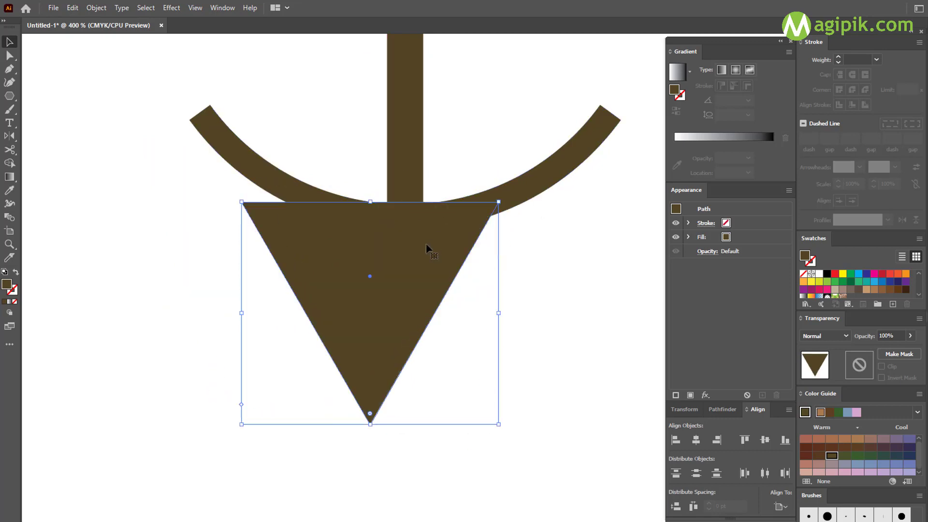
left_click(412, 155, "shift")
left_click(718, 409)
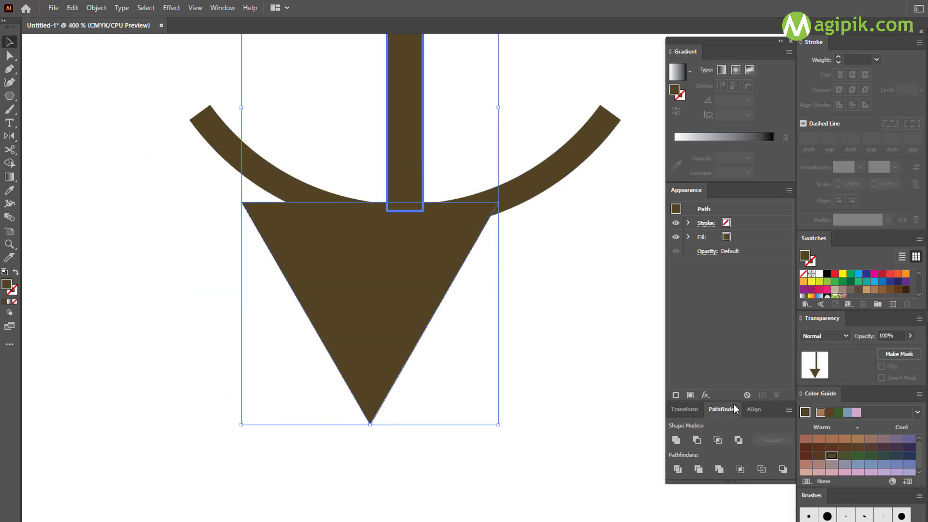
left_click(757, 410)
left_click(696, 440)
left_click(525, 346)
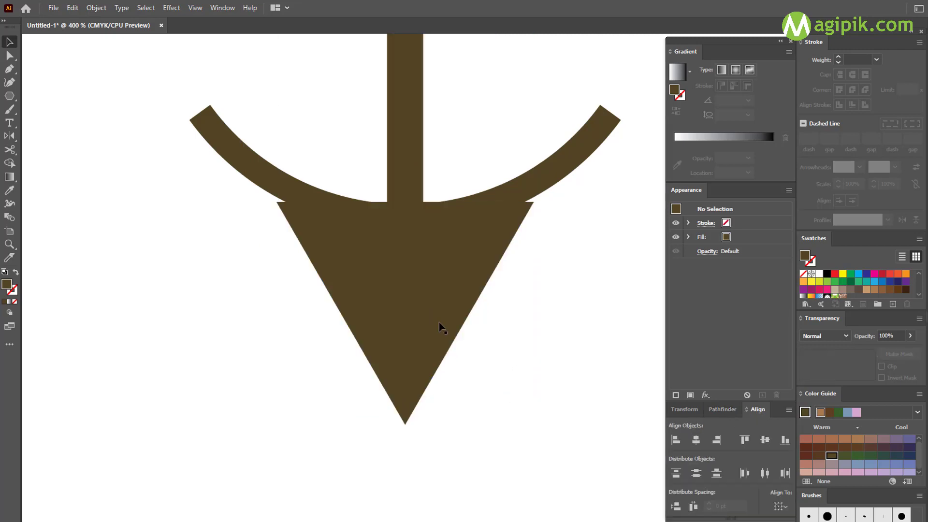
left_click(439, 323)
mouse_move(405, 424)
left_mouse_down()
mouse_move(399, 293)
mouse_move(411, 282)
mouse_move(406, 304)
left_mouse_up()
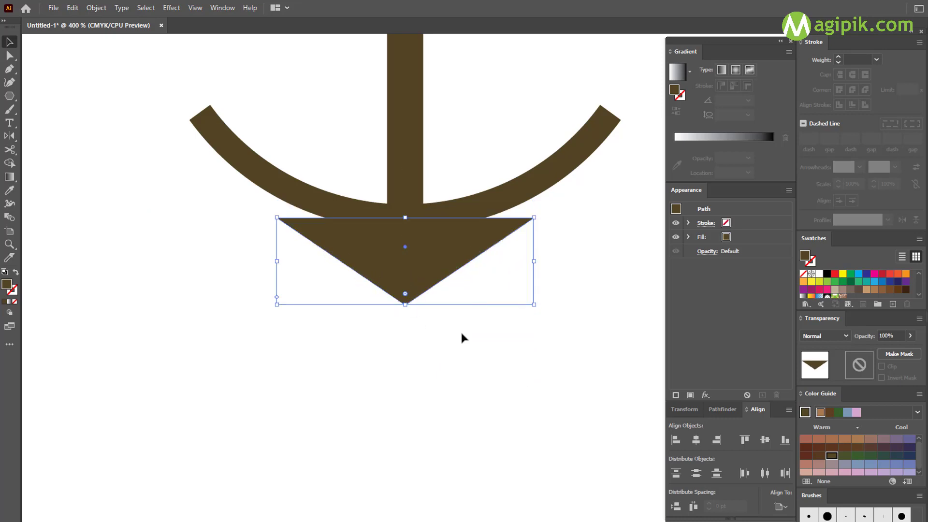
- Warp the triangle with an Arc of Bend -30 and expand its appearance
left_click(170, 10)
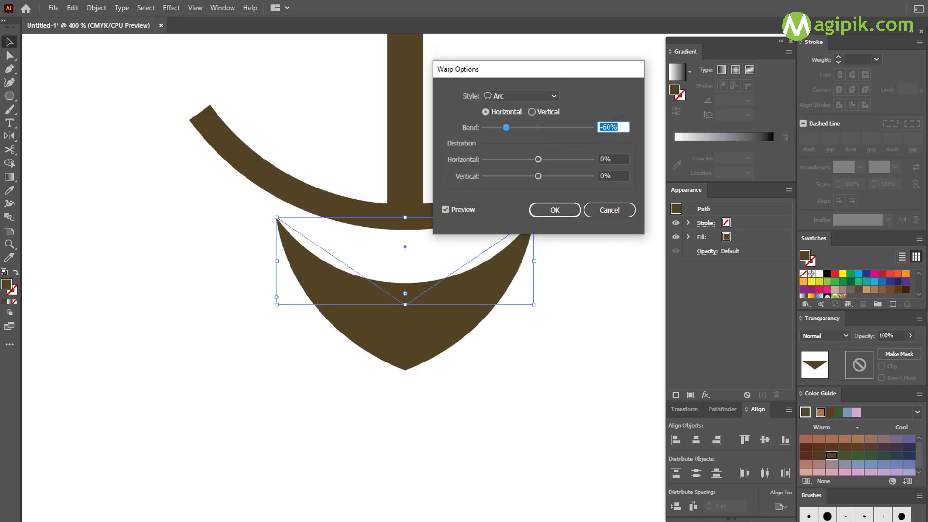
left_click(625, 128)
type("-30")
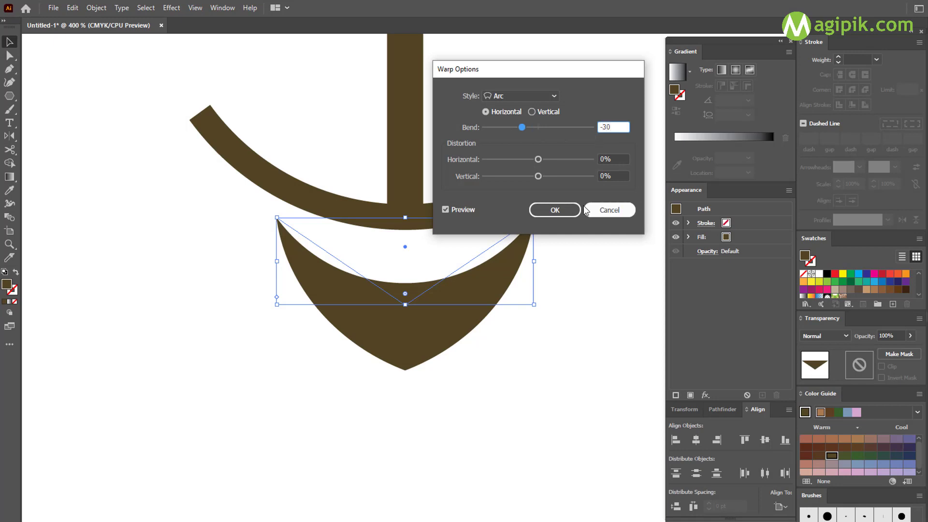
left_click(564, 210)
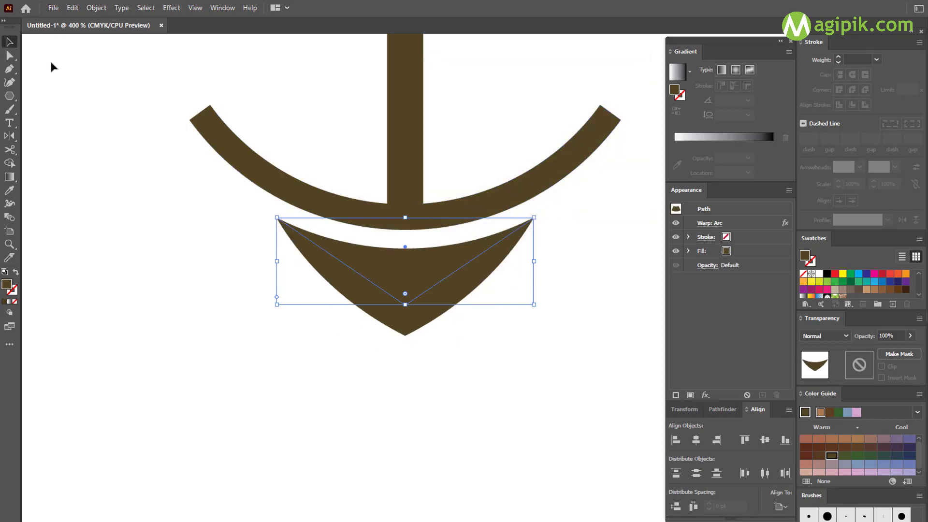
left_click(96, 8)
left_click(138, 153)
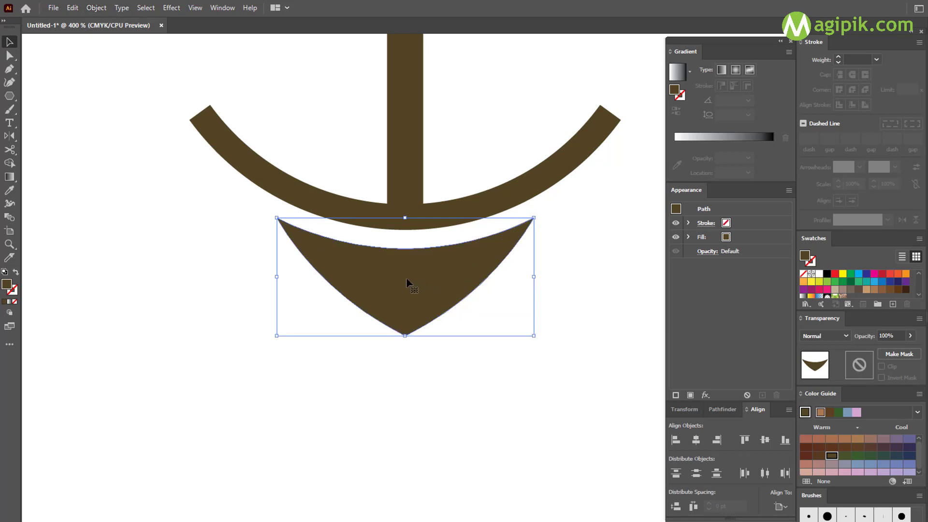
- Move the curved crown up against the arms and centre it under the shank
left_click_drag(406, 283, 405, 261)
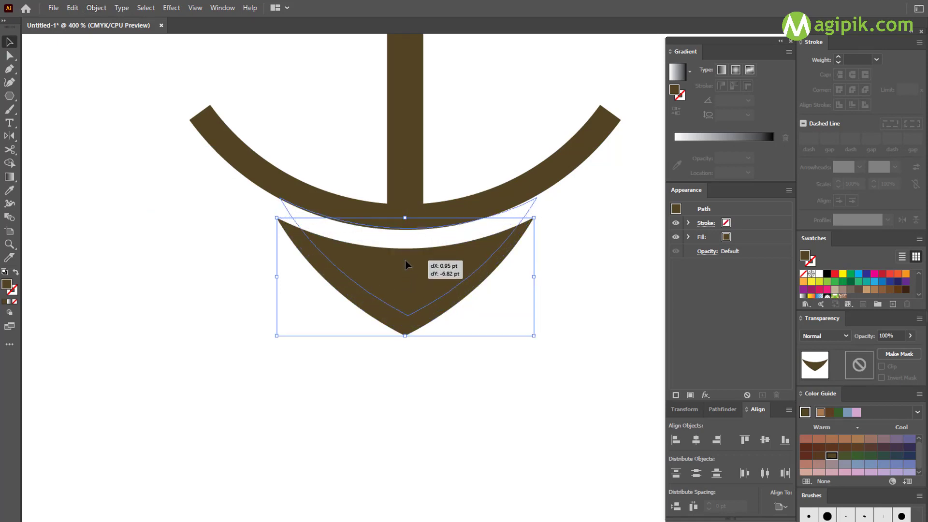
left_click_drag(405, 260, 416, 198)
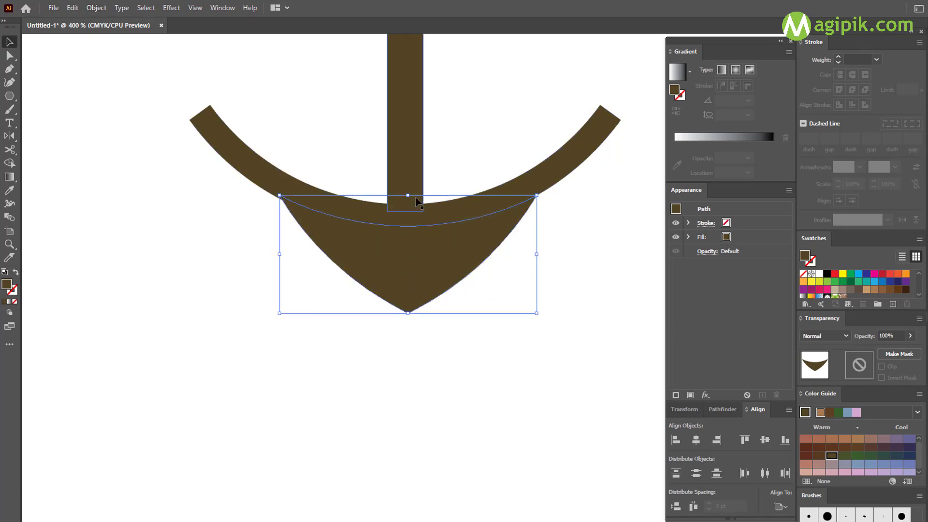
double_click(406, 161)
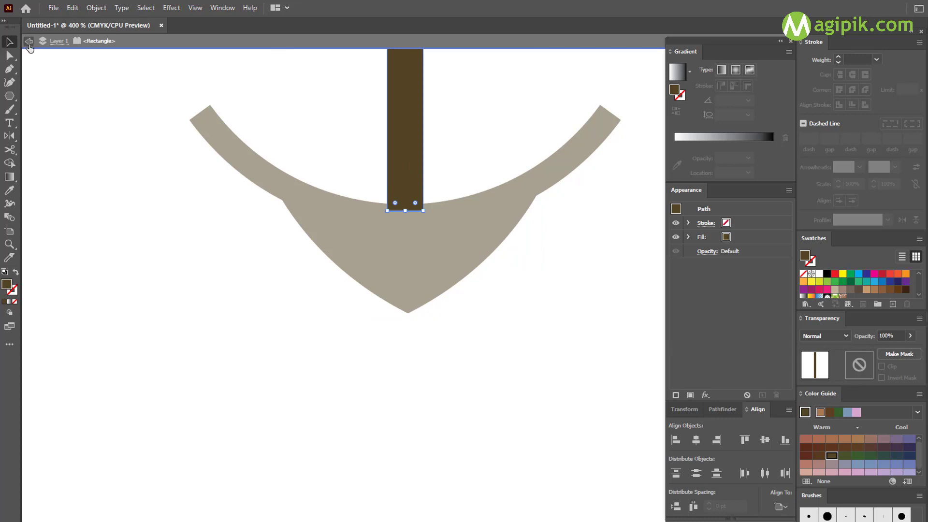
double_click(307, 245)
left_click(396, 256)
left_click(406, 153, "shift")
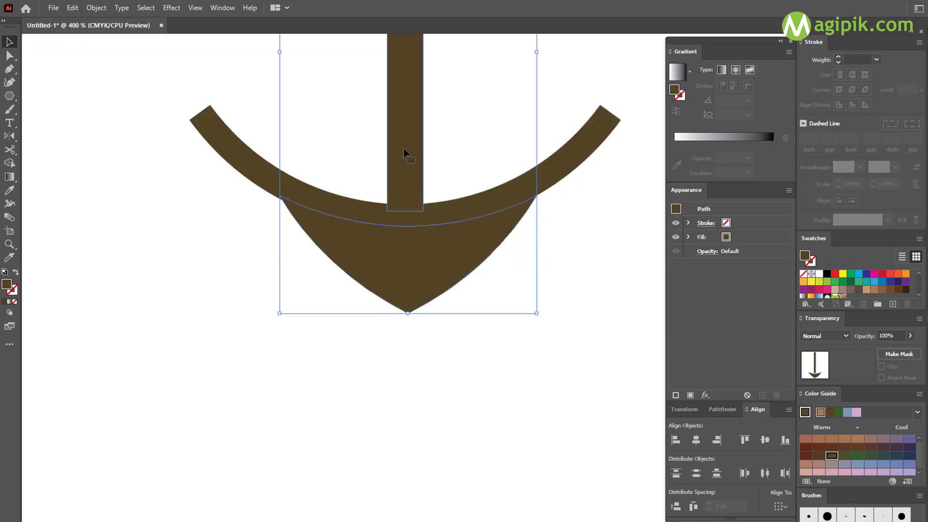
left_click(699, 438)
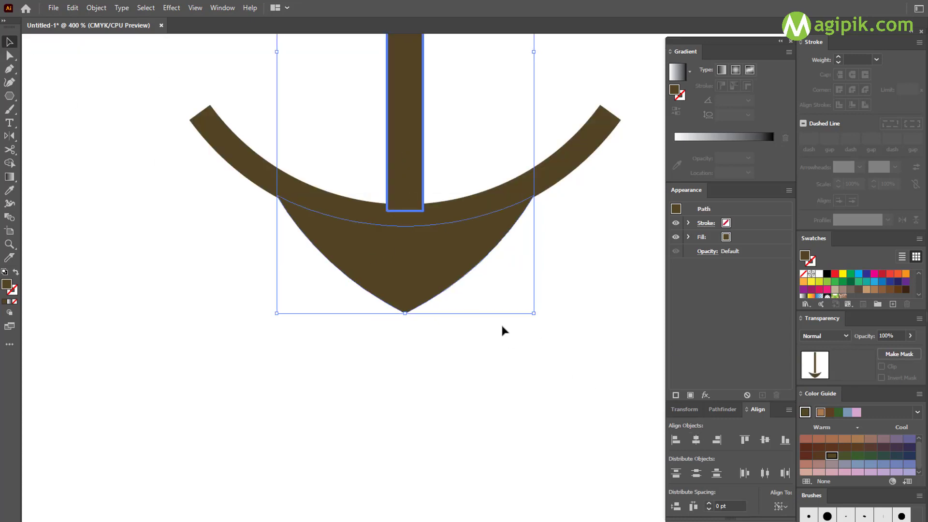
left_click(591, 271)
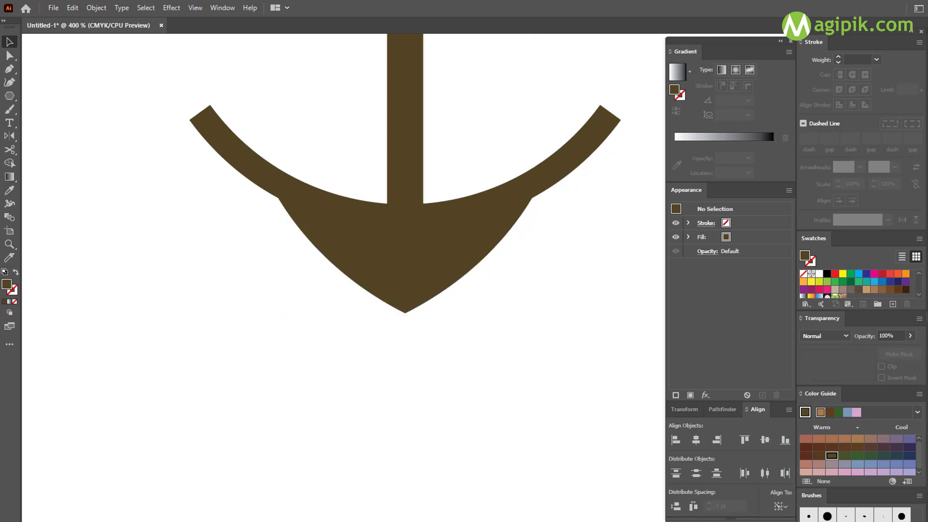
left_click(429, 286)
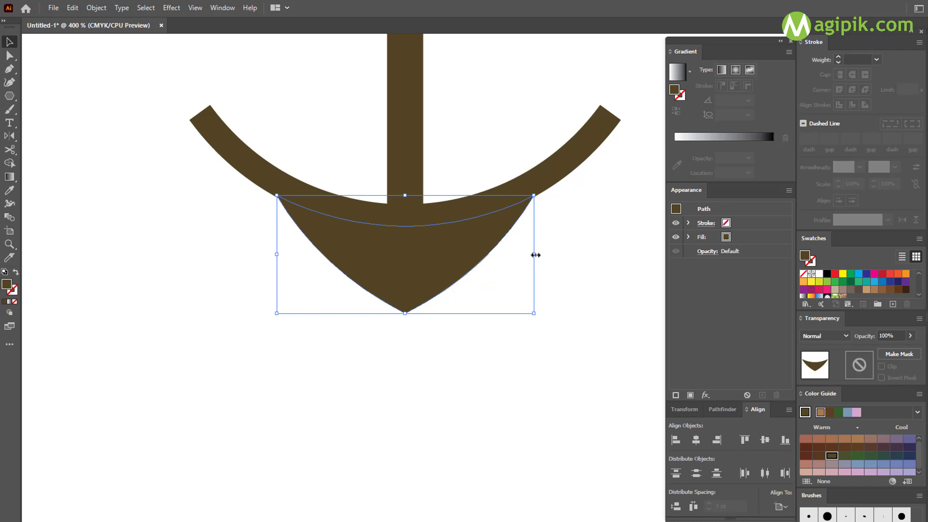
- Alt-drag to widen the crown, raise it about 6 pt, and zoom out to 150%
left_click_drag(535, 255, 566, 253)
left_click_drag(417, 269, 417, 254)
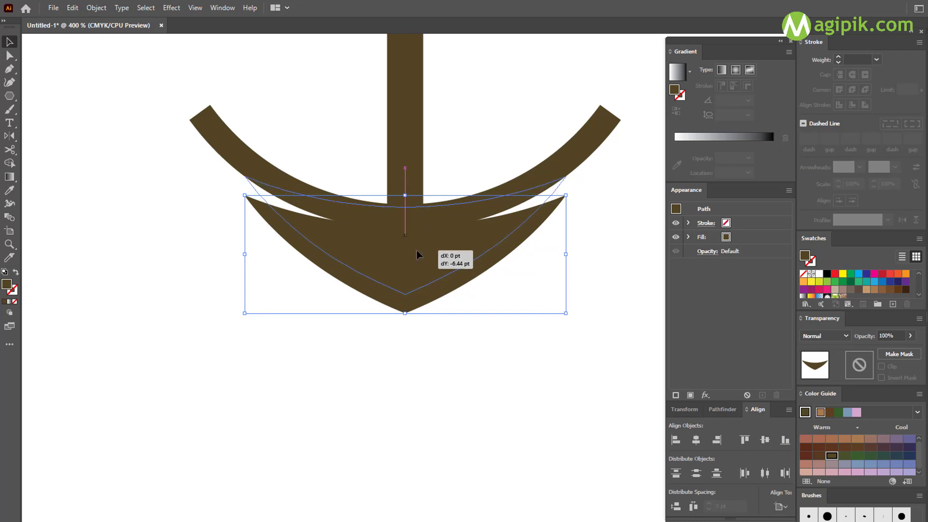
left_click_drag(417, 254, 417, 255)
left_click(481, 336)
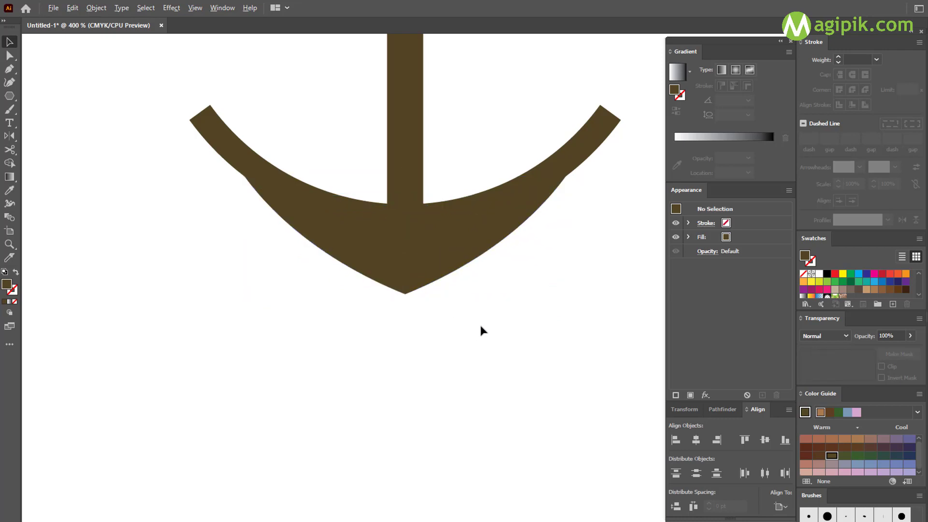
scroll(480, 329, "down", 2)
scroll(460, 321, "down", 1)
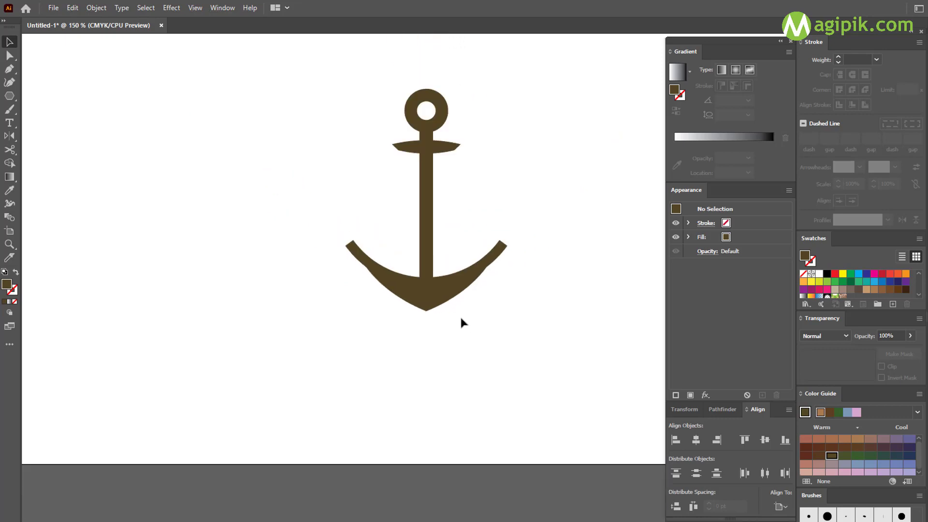
scroll(459, 319, "right", 1)
scroll(487, 367, "up", 1)
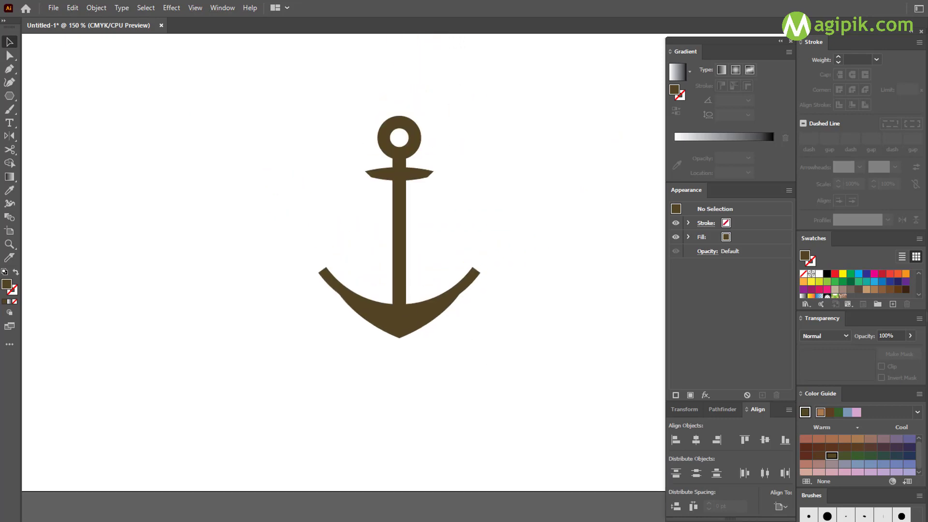
- Draw a 3-sided polygon triangle and place a copy below it
left_click(9, 95)
left_click(500, 171)
type("3")
left_click(503, 320)
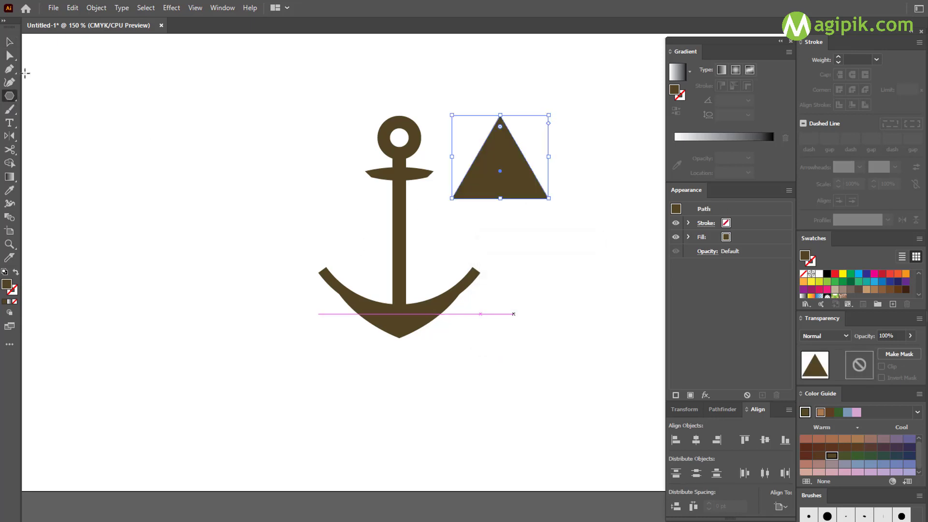
left_click(10, 42)
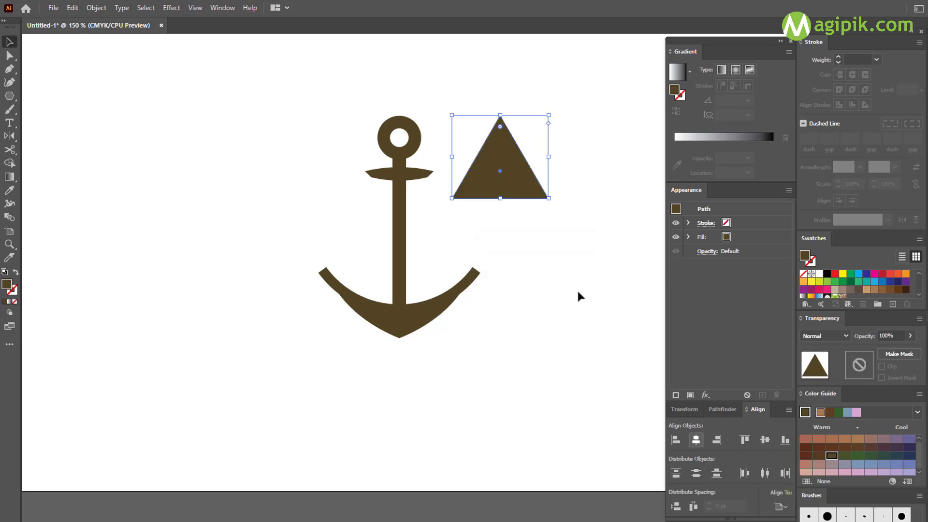
mouse_move(504, 168)
left_mouse_down()
mouse_move(501, 218)
mouse_move(500, 210)
left_mouse_up()
- Centre the lower triangle under the upper one and widen it evenly to about 172 pt
left_click(525, 183, "shift")
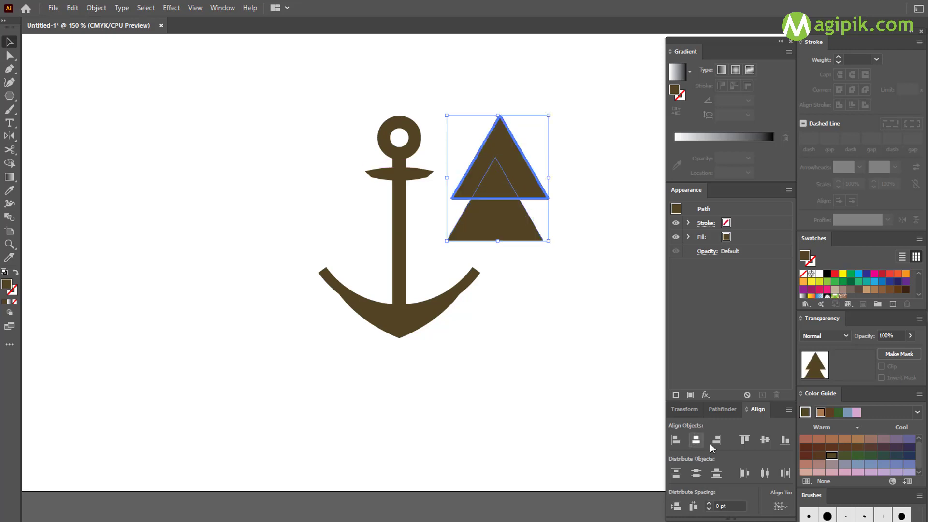
left_click(696, 440)
left_click(508, 226)
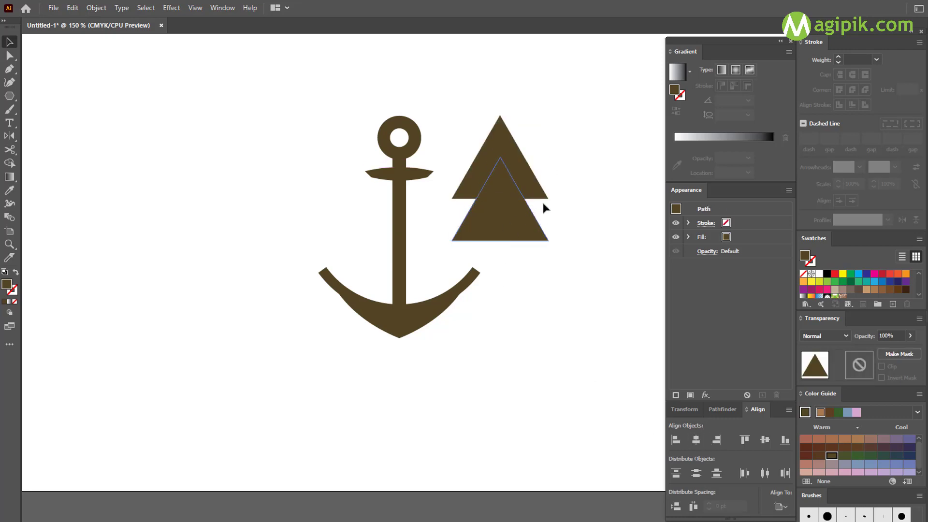
left_click_drag(548, 199, 558, 196)
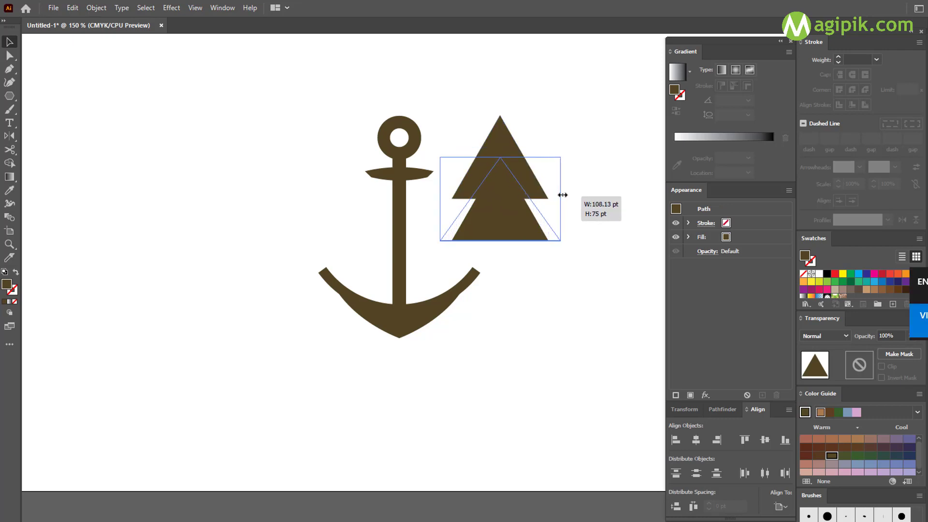
mouse_move(557, 196)
left_mouse_down()
mouse_move(597, 194)
mouse_move(570, 247)
left_mouse_up()
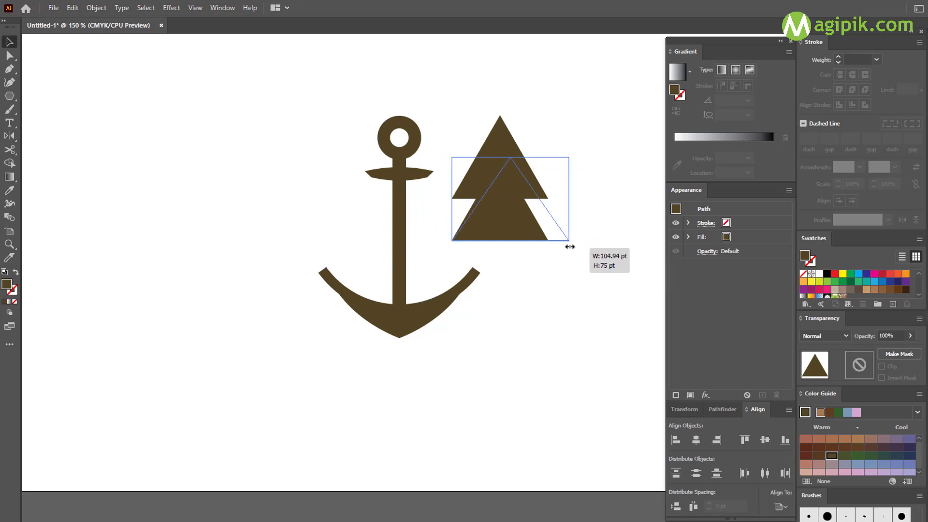
left_click_drag(570, 246, 451, 240)
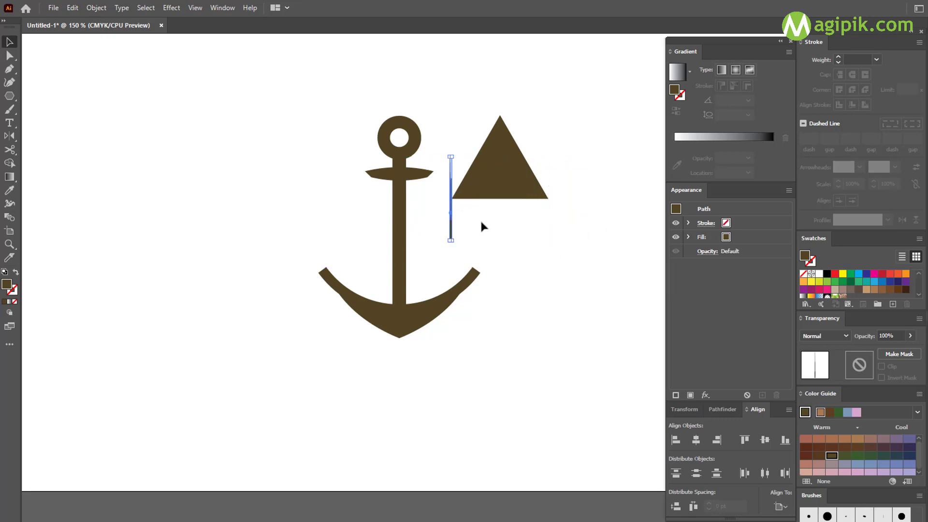
key("ctrl+z")
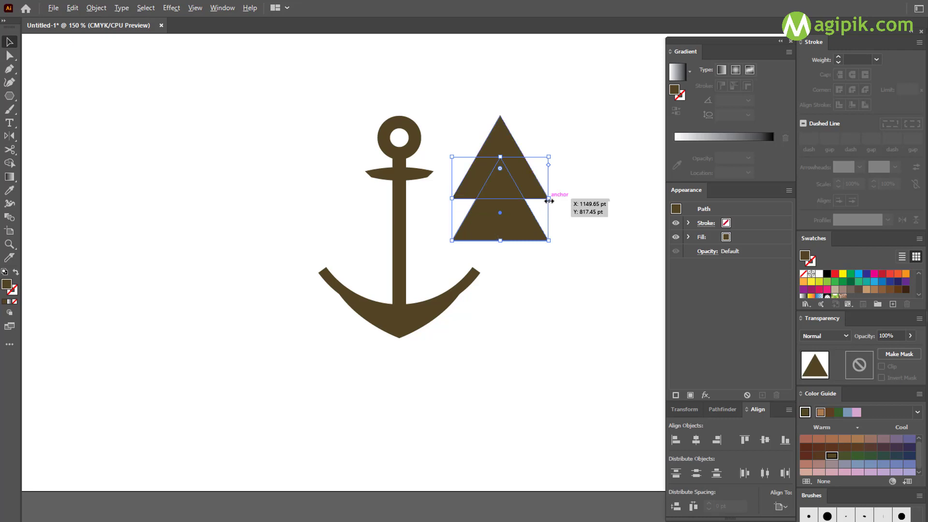
left_click_drag(549, 201, 598, 193)
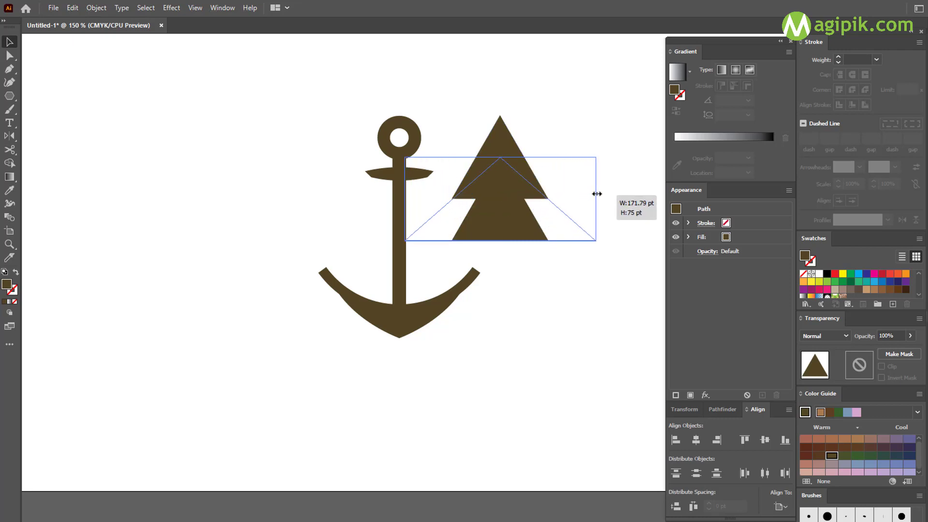
- Raise the top triangle and flatten the wide lower triangle by reducing its height
left_click(505, 147, "shift")
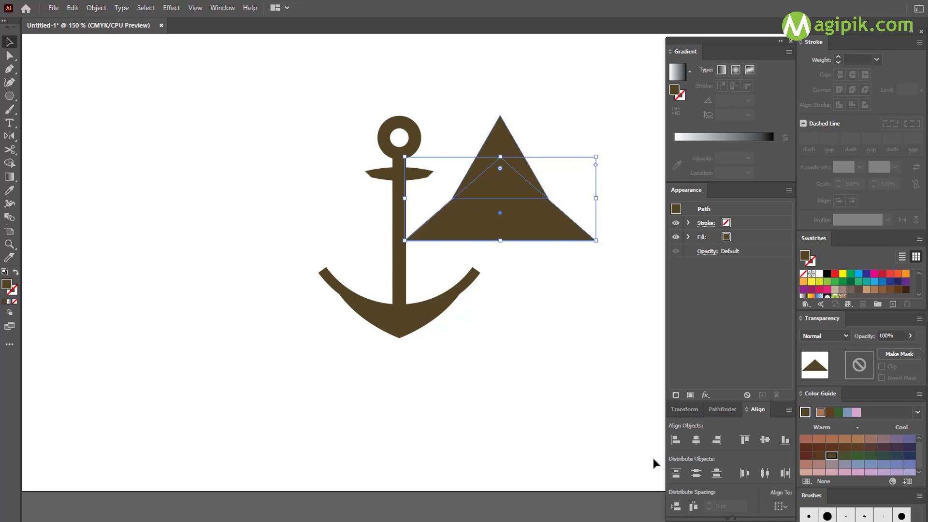
left_click(723, 409)
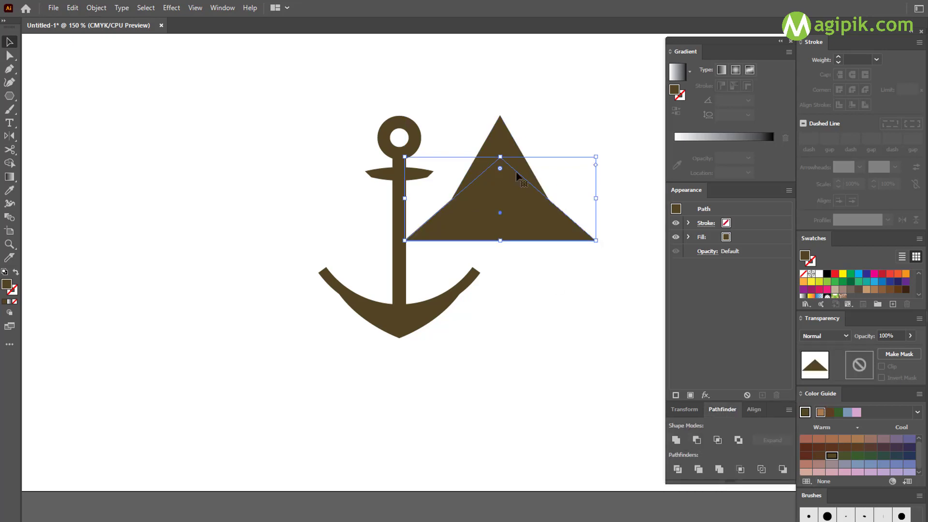
left_click(501, 135)
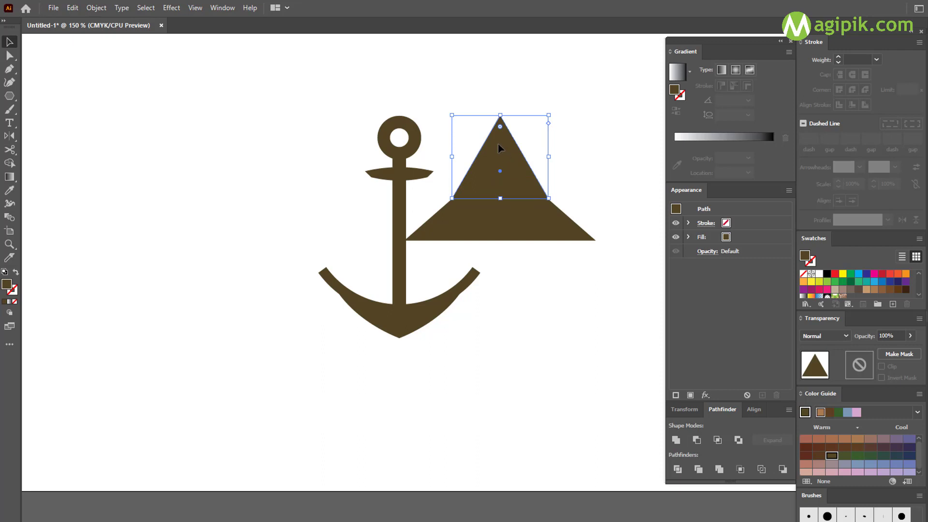
left_click_drag(498, 143, 501, 123)
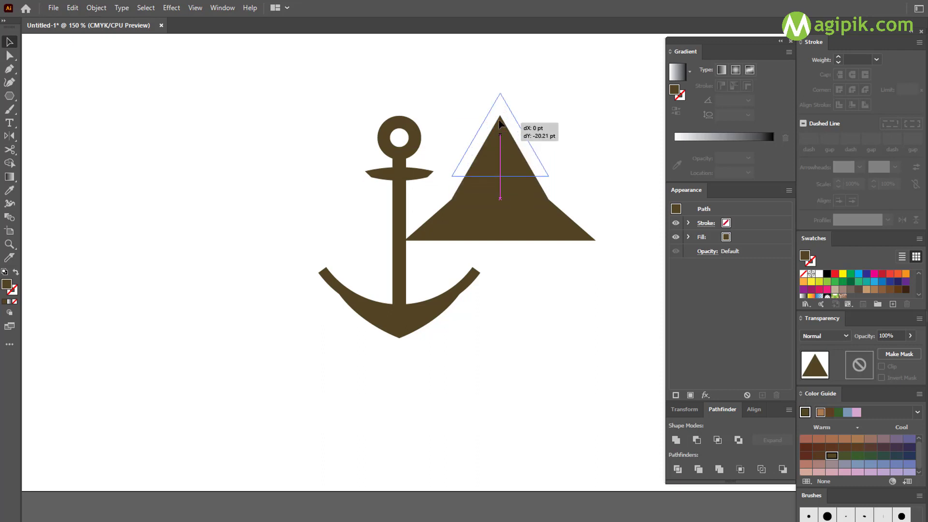
left_click(507, 223)
left_click_drag(500, 240, 501, 181)
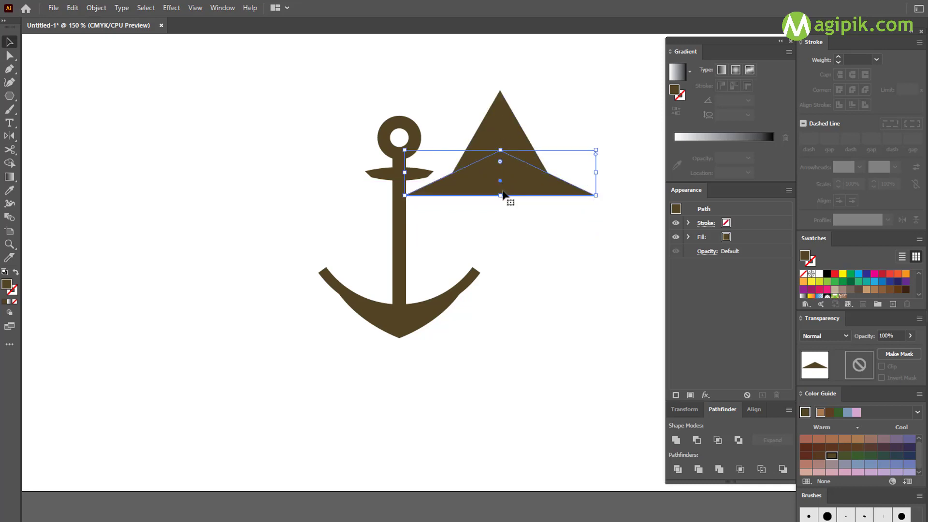
- Cut the flattened triangle from the taller one with Minus Front and move the arrowhead beside the anchor's right arm
left_click(501, 124)
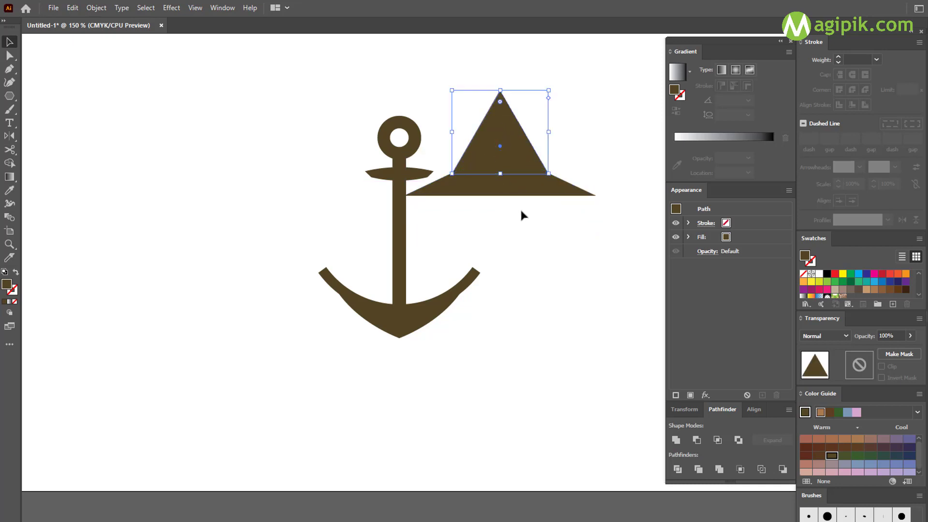
left_click(498, 191, "shift")
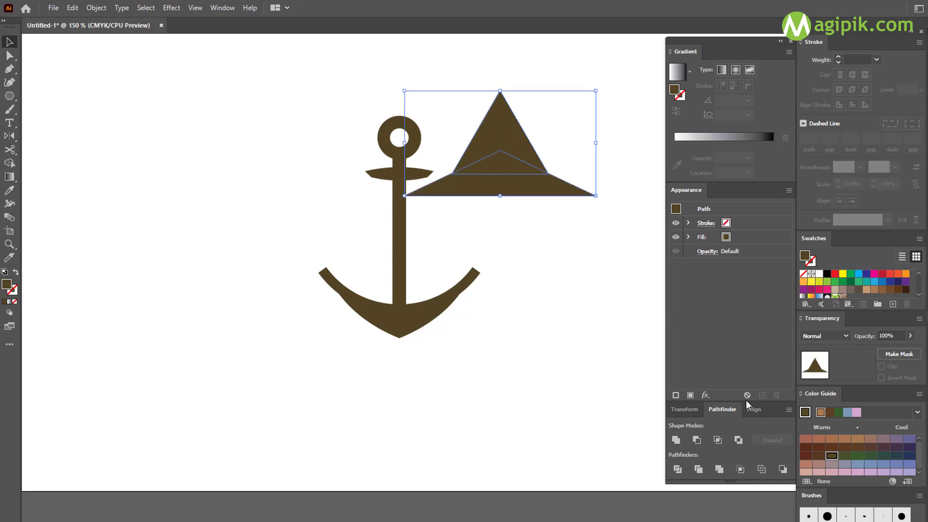
left_click(697, 440)
left_click(503, 253)
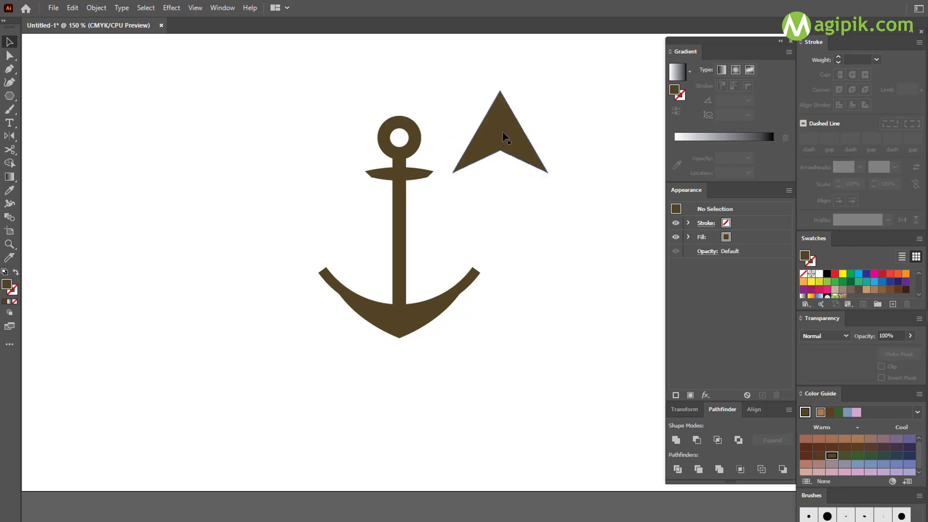
left_click(503, 137)
left_click_drag(503, 137, 554, 279)
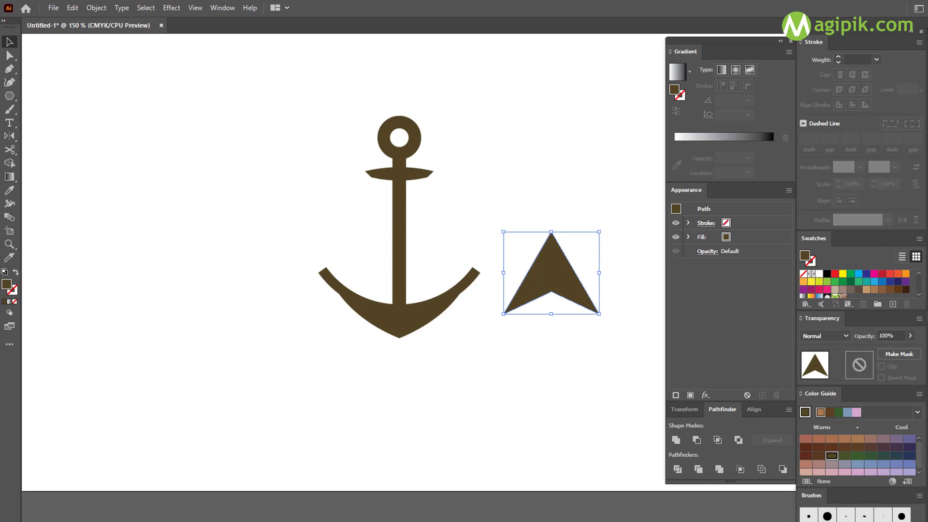
- Apply a vertical Arc warp with 15% bend to the arrowhead and expand its appearance
left_click(172, 8)
mouse_move(184, 152)
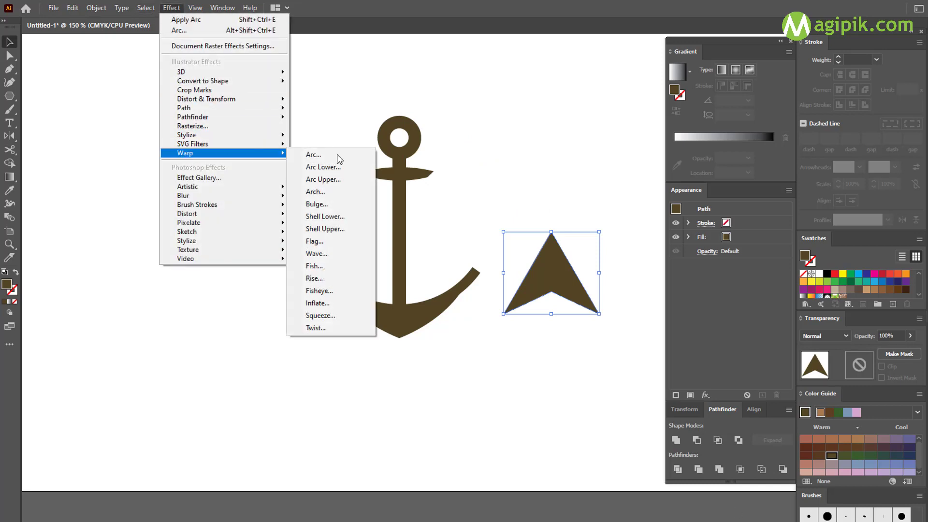
left_click(361, 156)
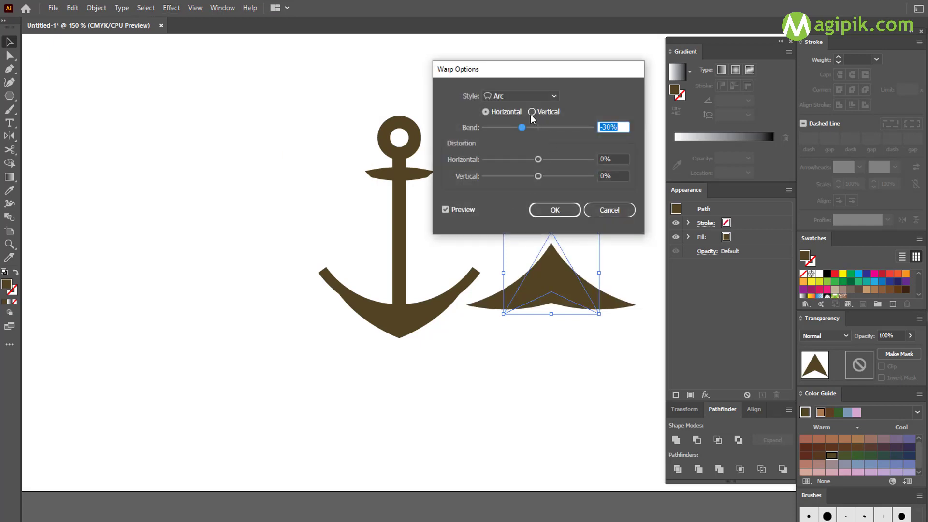
left_click(532, 112)
double_click(622, 127)
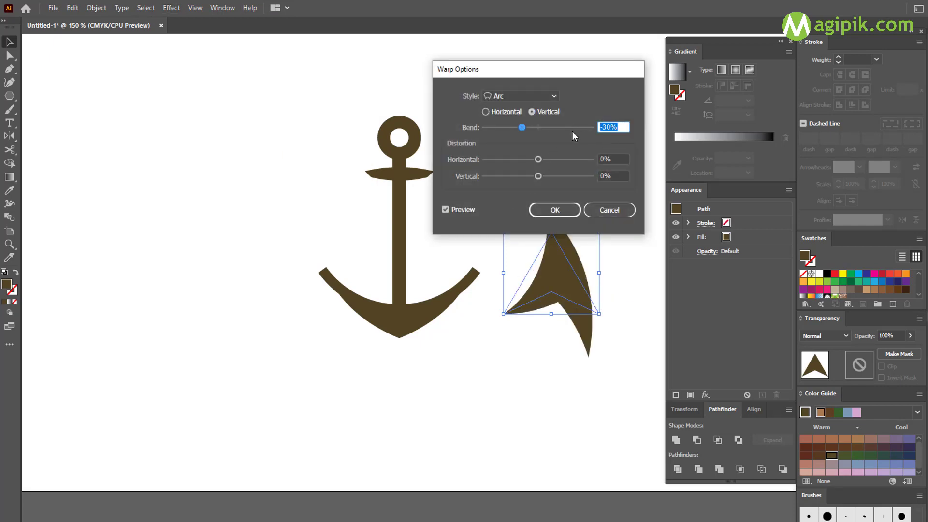
type("15")
left_click(565, 209)
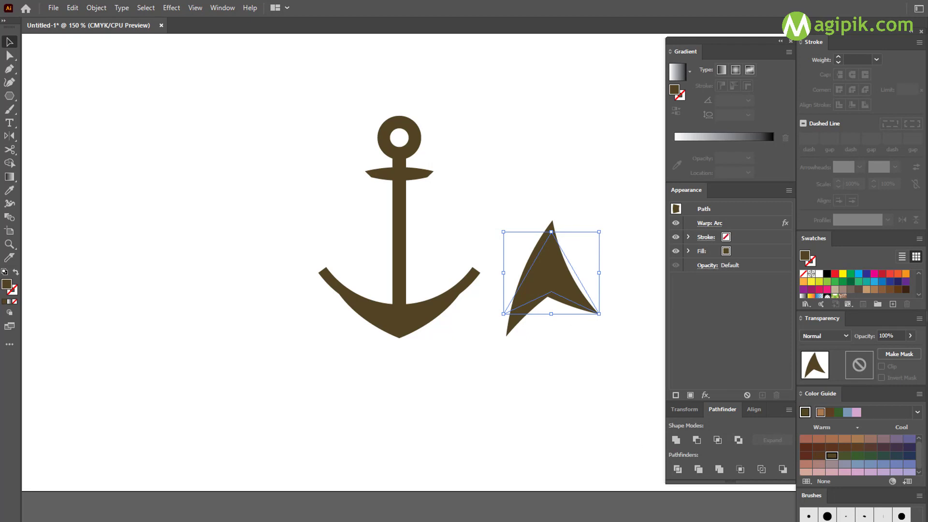
left_click(96, 8)
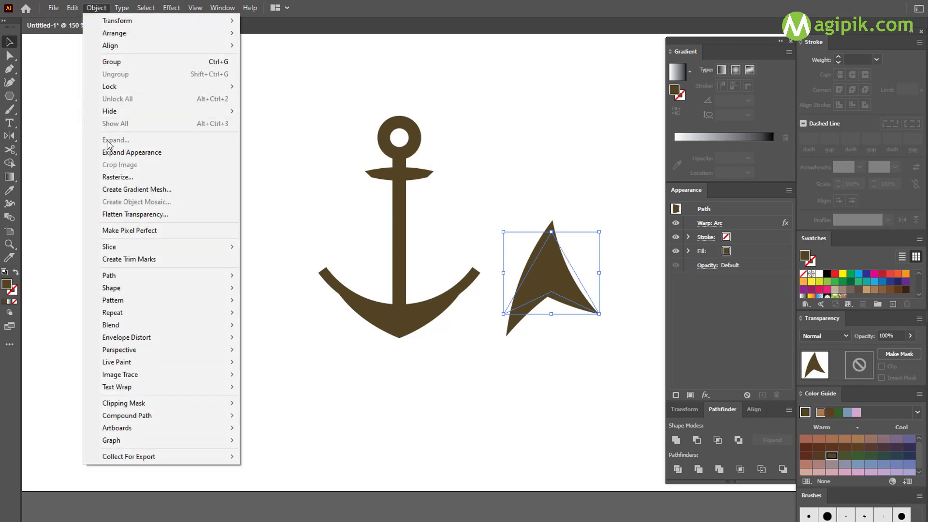
left_click(124, 155)
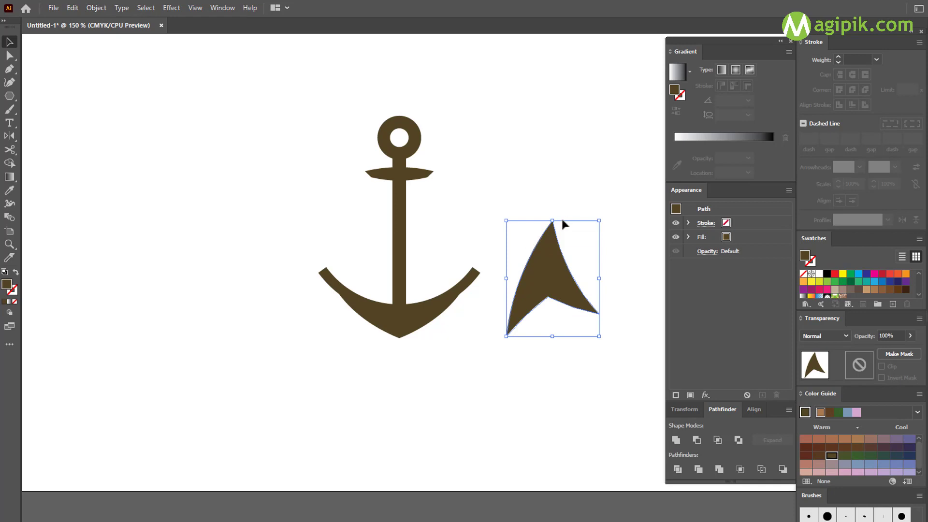
- Shrink the spike, move it onto the left arm's tip and rotate it to follow the arm
left_click_drag(555, 224, 552, 259)
left_click_drag(548, 297, 325, 264)
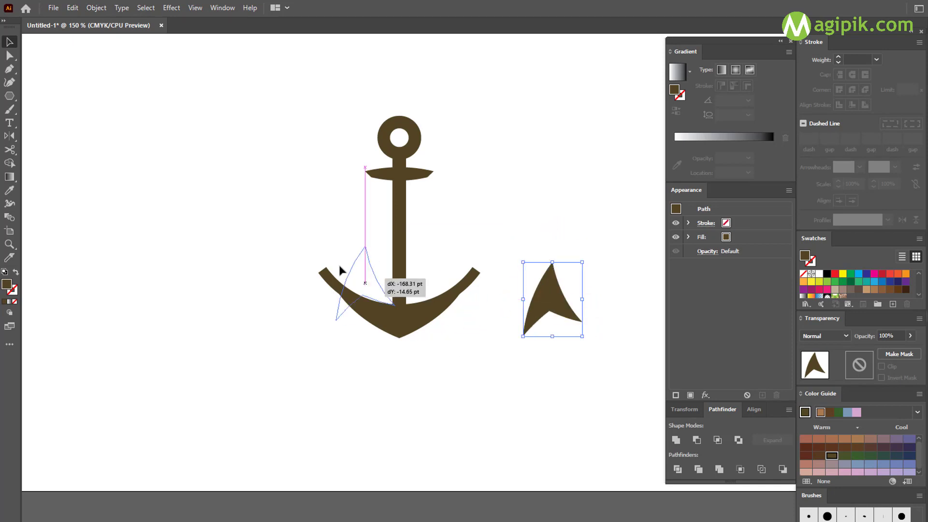
scroll(325, 264, "up", 3)
scroll(342, 259, "up", 2)
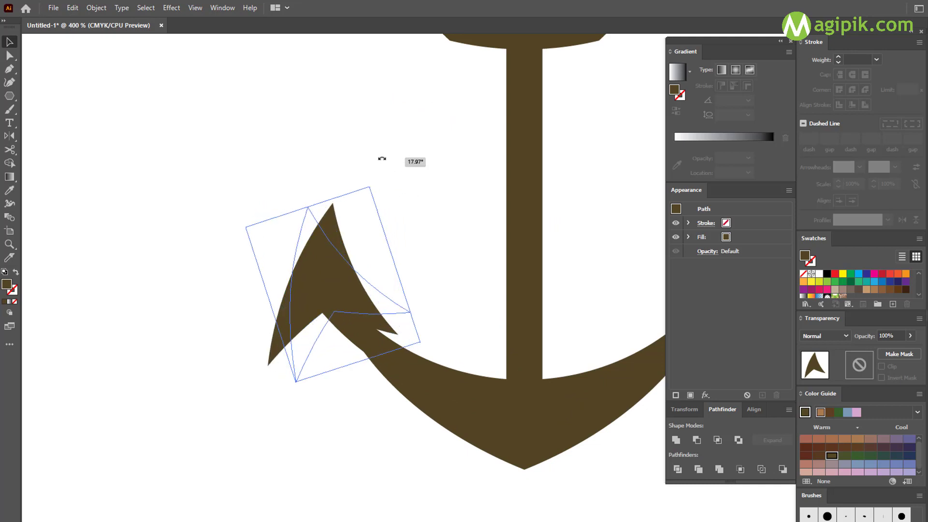
left_click_drag(406, 199, 380, 154)
mouse_move(313, 242)
left_mouse_down()
mouse_move(306, 235)
mouse_move(297, 244)
mouse_move(307, 255)
left_mouse_up()
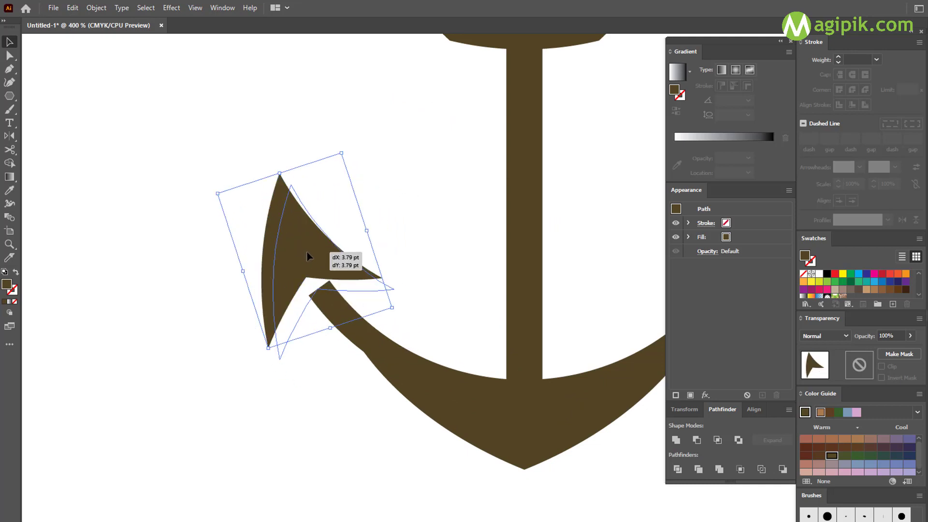
- Nudge the spike slightly until it fits the left arm tip as a barb
left_click(429, 319)
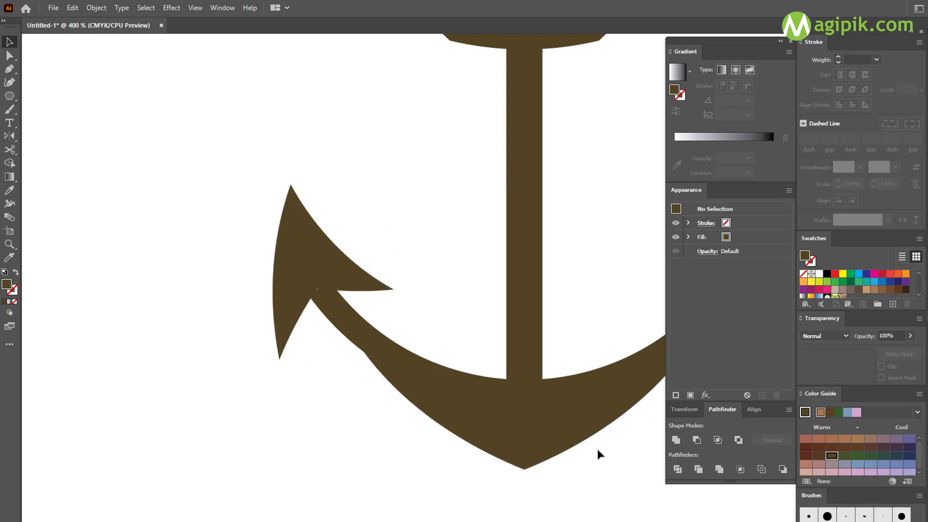
left_click_drag(303, 257, 305, 262)
left_click(405, 265)
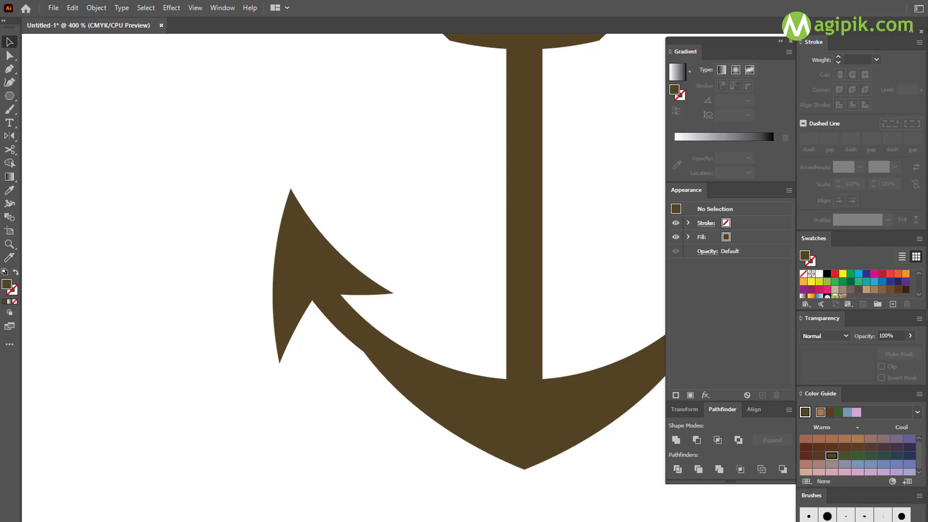
left_click(303, 259)
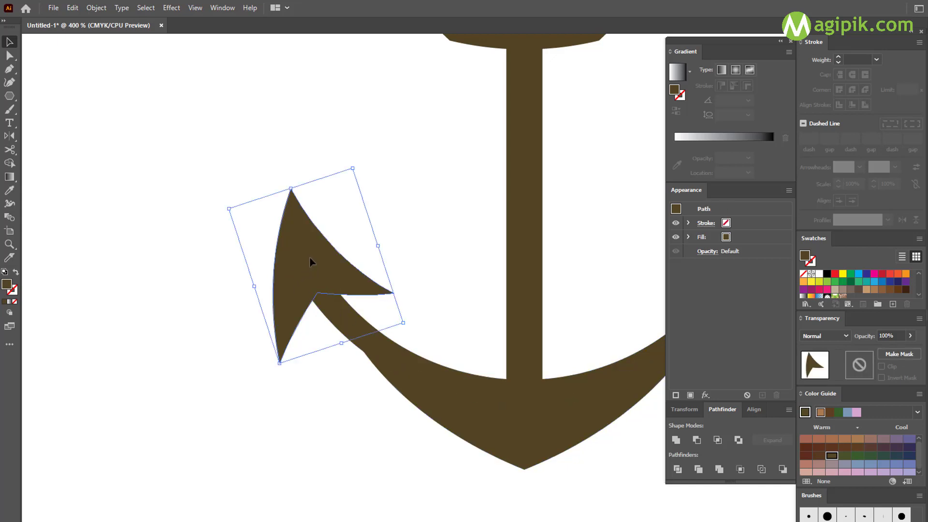
left_click_drag(309, 259, 315, 260)
left_click(390, 249)
key("ctrl+minus")
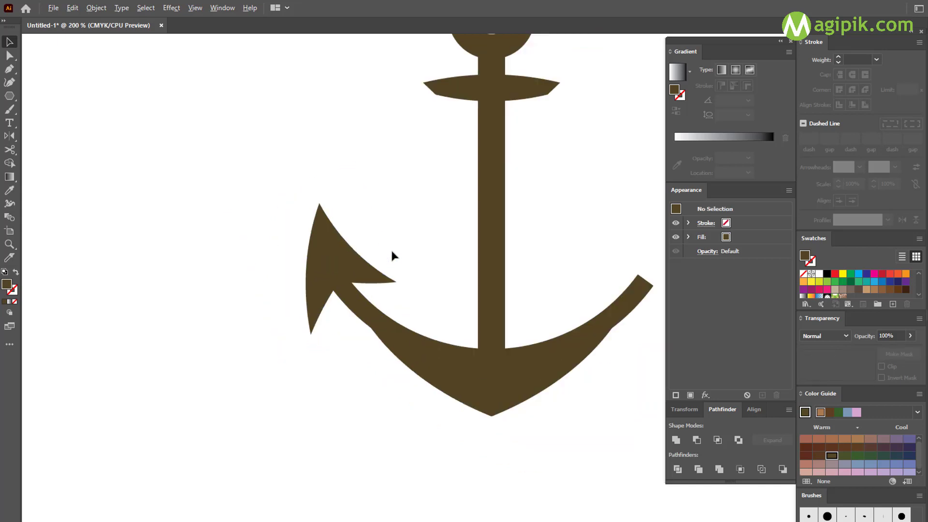
scroll(382, 258, "right", 2)
scroll(369, 259, "up", 1)
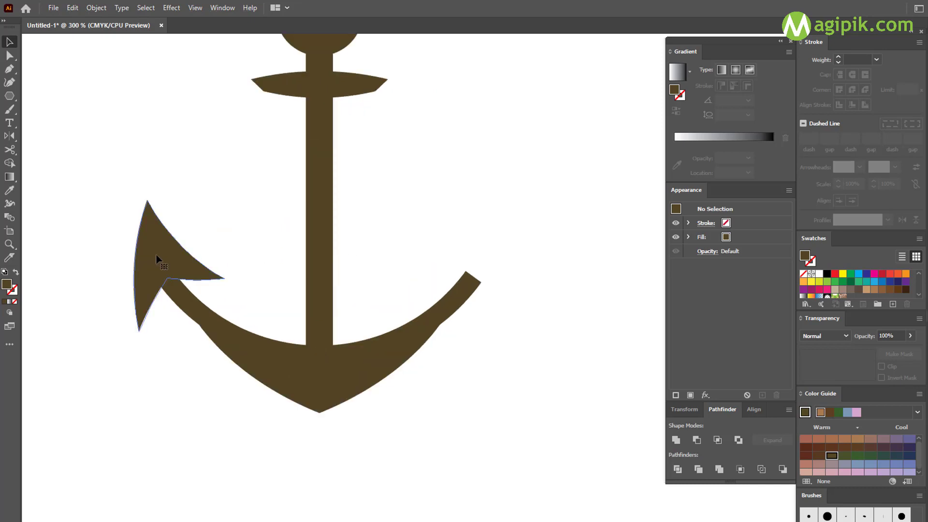
- Copy the barb to the right, reflect it, and place it on the right arm tip
left_click_drag(156, 260, 438, 259)
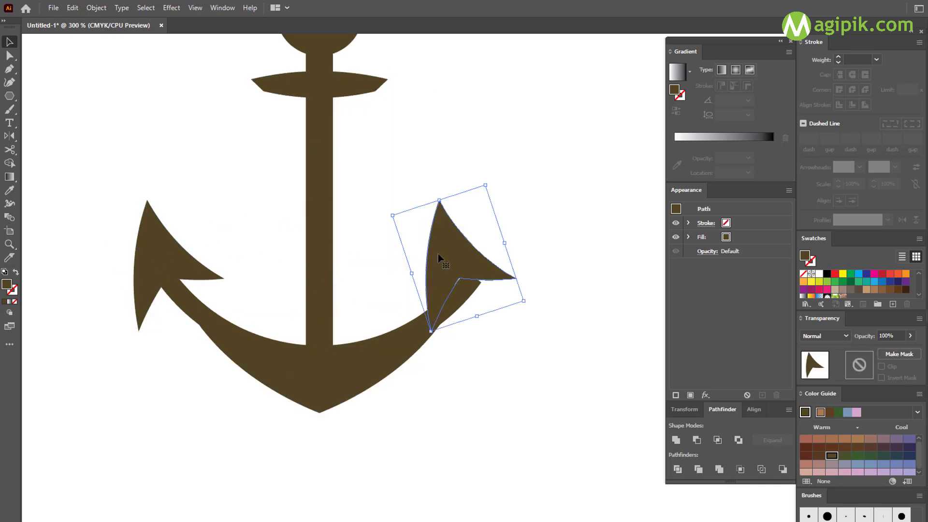
key("o")
key("Return")
left_click(651, 394)
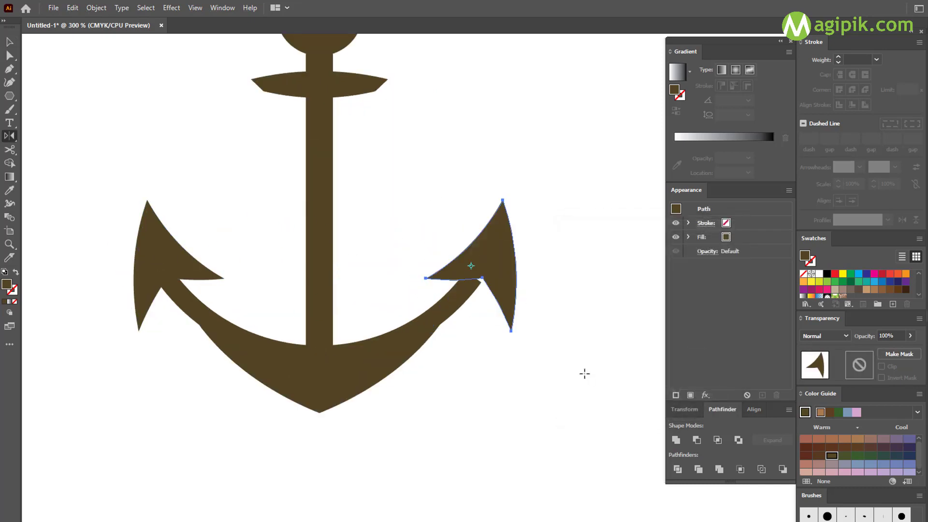
key("v")
left_click_drag(497, 270, 487, 270)
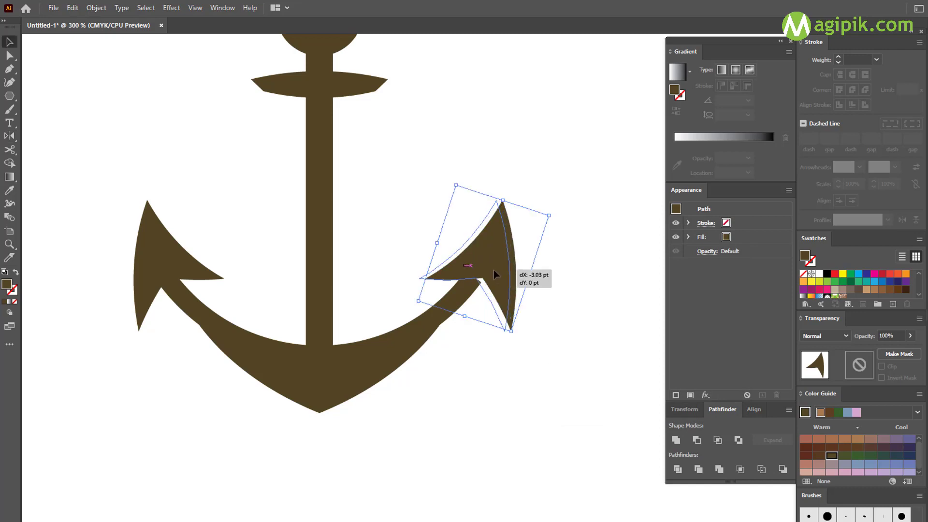
- Align the mirrored barb with the left barb as the key object
left_click(184, 272, "shift")
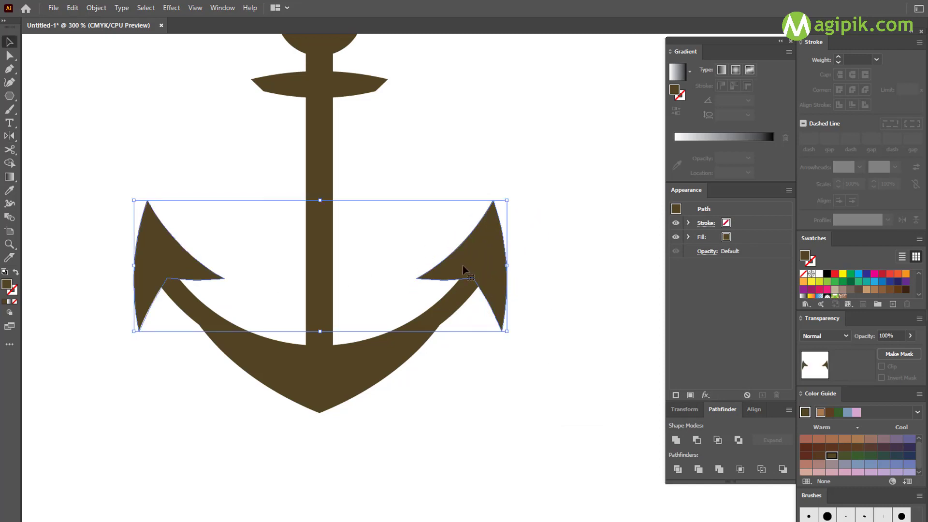
left_click(146, 264)
left_click(753, 409)
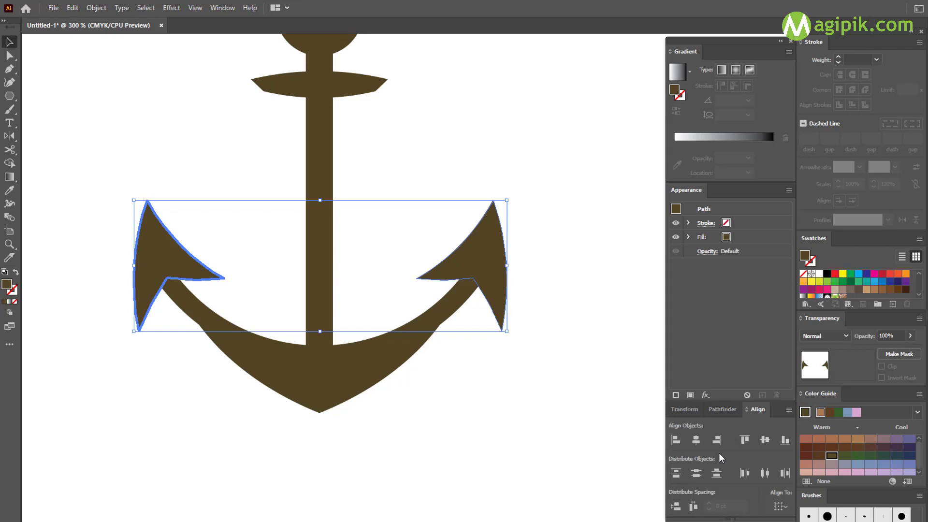
left_click(492, 362)
- Select every anchor part and group them with Ctrl+G
scroll(351, 354, "down", 1)
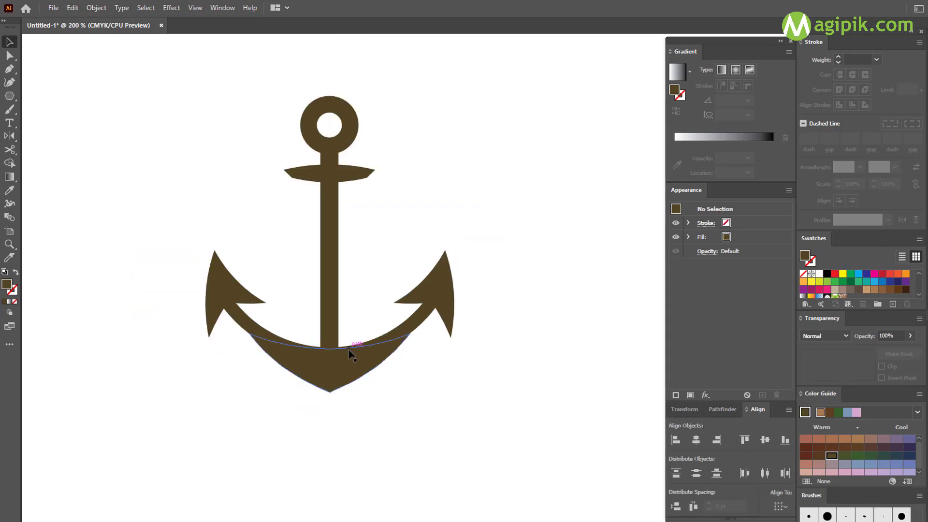
scroll(350, 355, "left", 2)
scroll(375, 374, "down", 1)
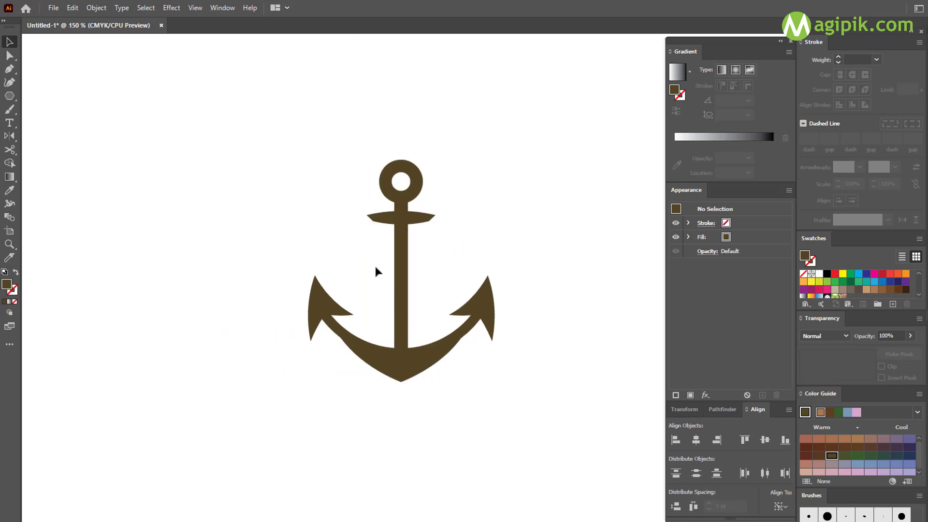
left_click_drag(274, 126, 501, 390)
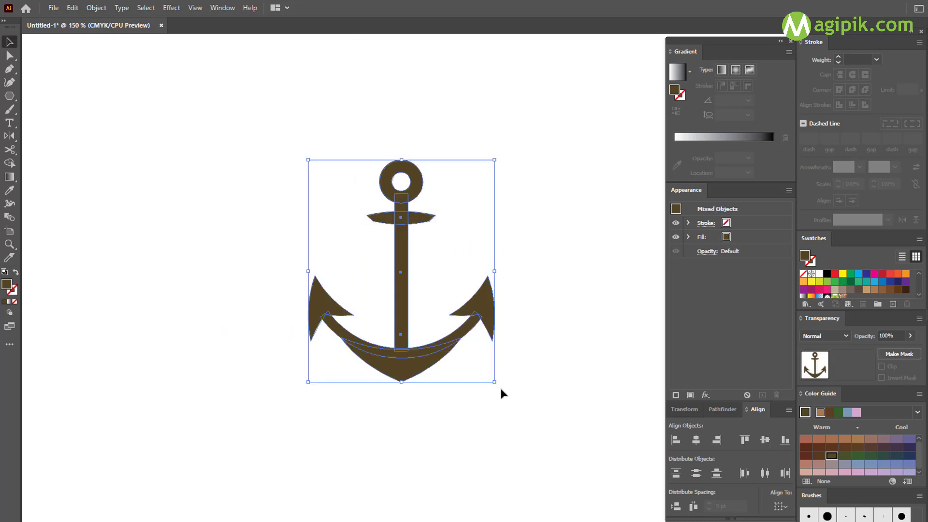
key("ctrl+g")
- Draw a small ellipse on empty canvas and rotate it to a diagonal tilt
left_click(639, 478)
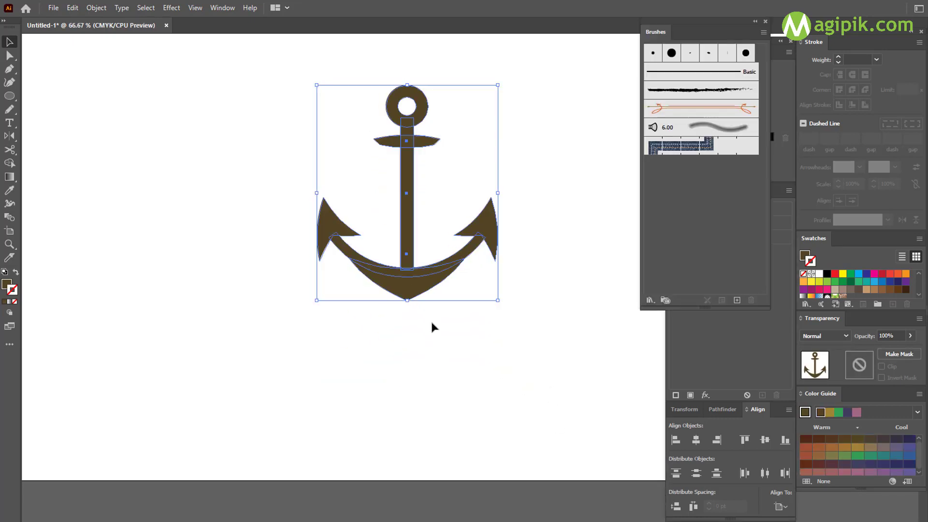
scroll(431, 291, "up", 1)
scroll(429, 307, "up", 2)
left_click(433, 288)
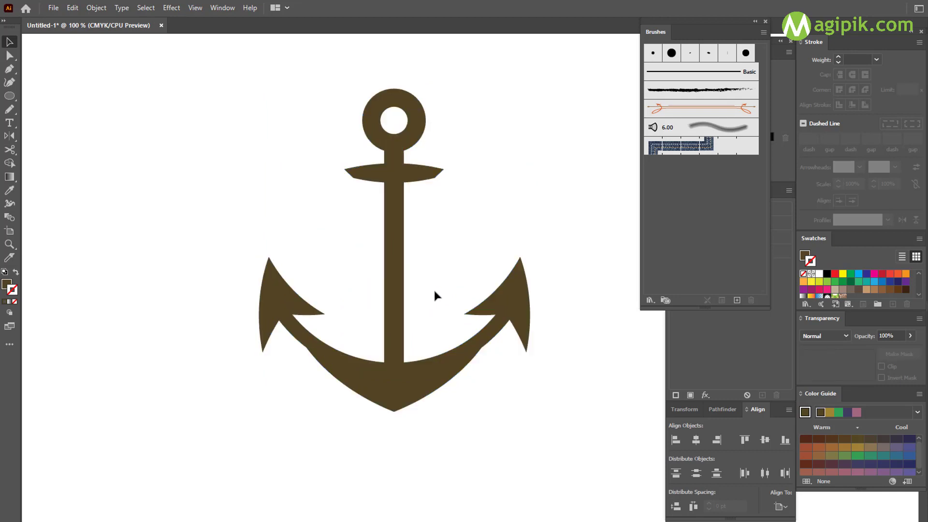
scroll(417, 292, "up", 1)
scroll(317, 290, "left", 2)
scroll(252, 271, "left", 3)
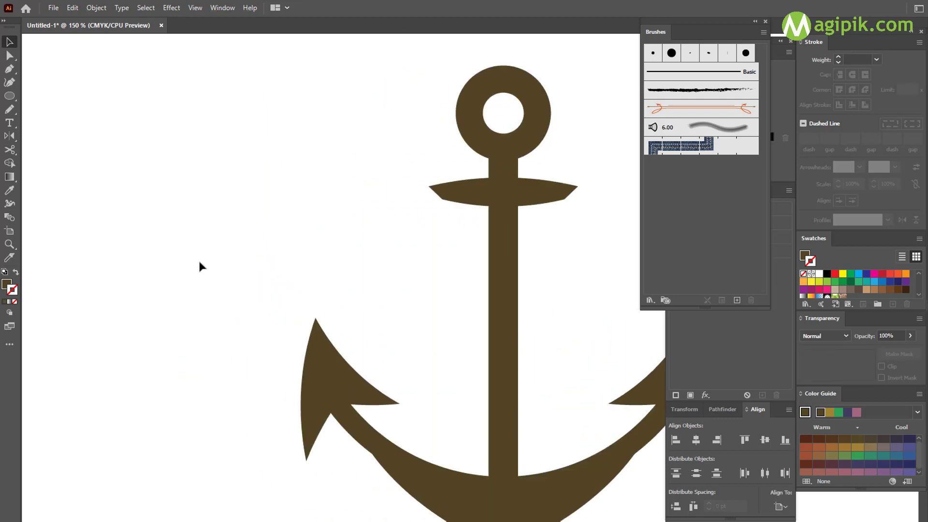
scroll(199, 262, "up", 1)
scroll(199, 261, "left", 2)
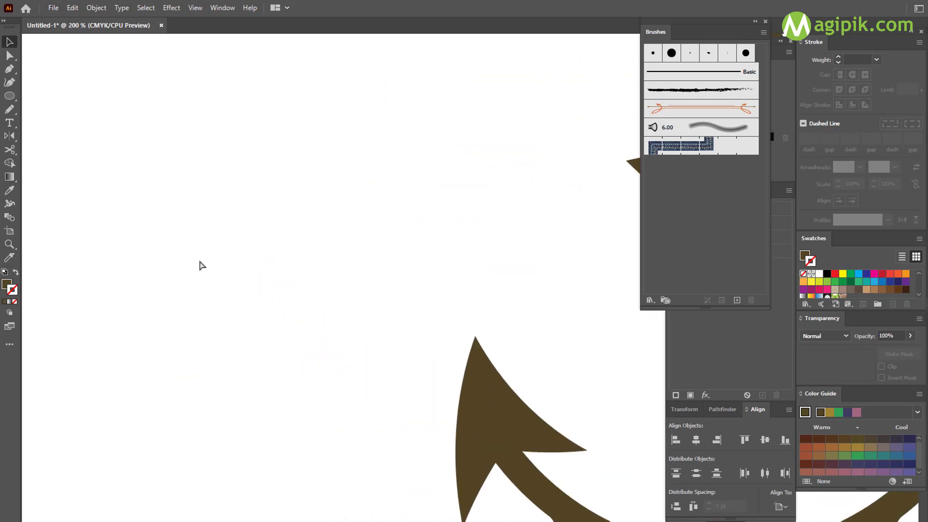
scroll(199, 261, "left", 2)
scroll(199, 261, "left", 2)
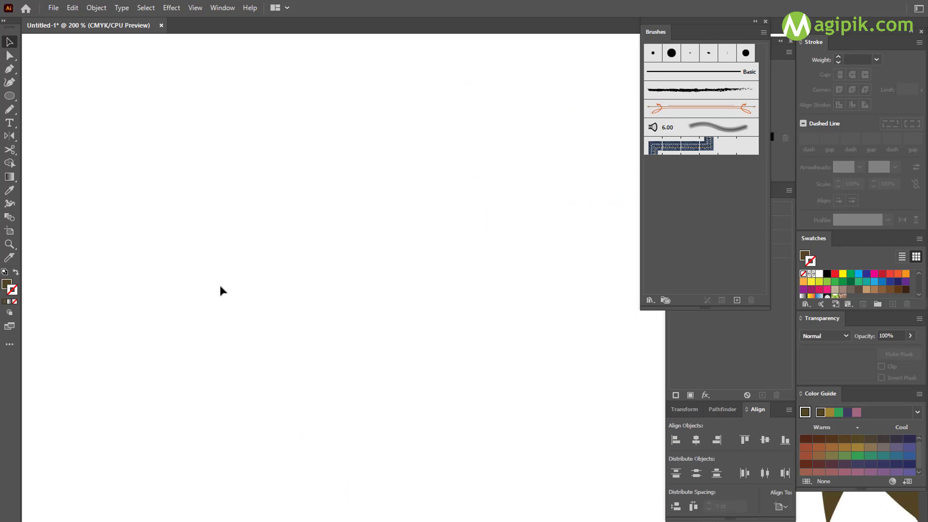
left_click(15, 100)
mouse_move(311, 221)
left_mouse_down()
mouse_move(332, 260)
mouse_move(362, 249)
left_mouse_up()
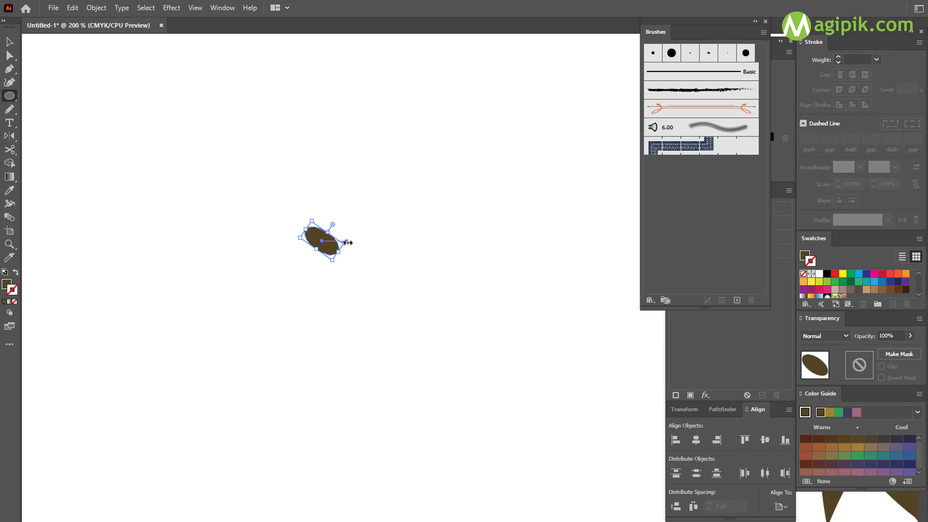
left_click_drag(348, 247, 347, 257)
- Give the ellipse a tan fill with no outline and make it shorter and narrower
left_click(866, 290)
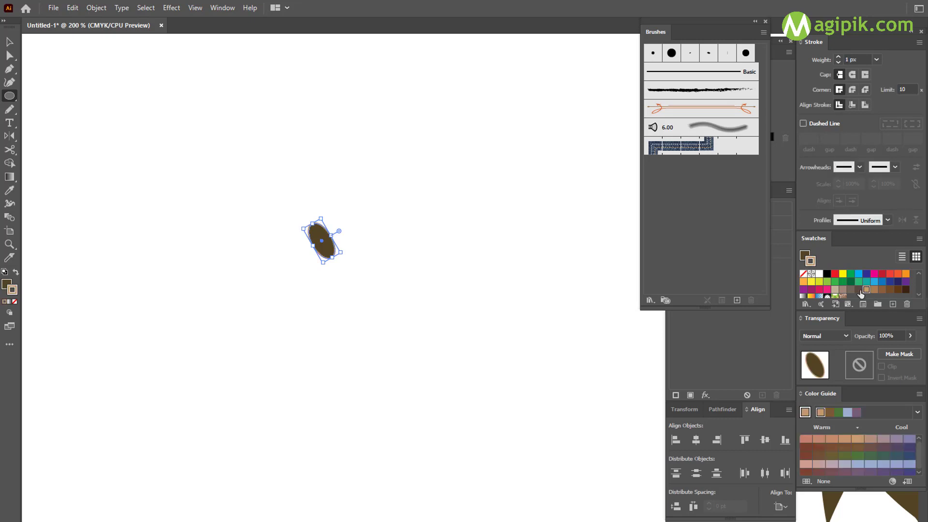
left_click(15, 274)
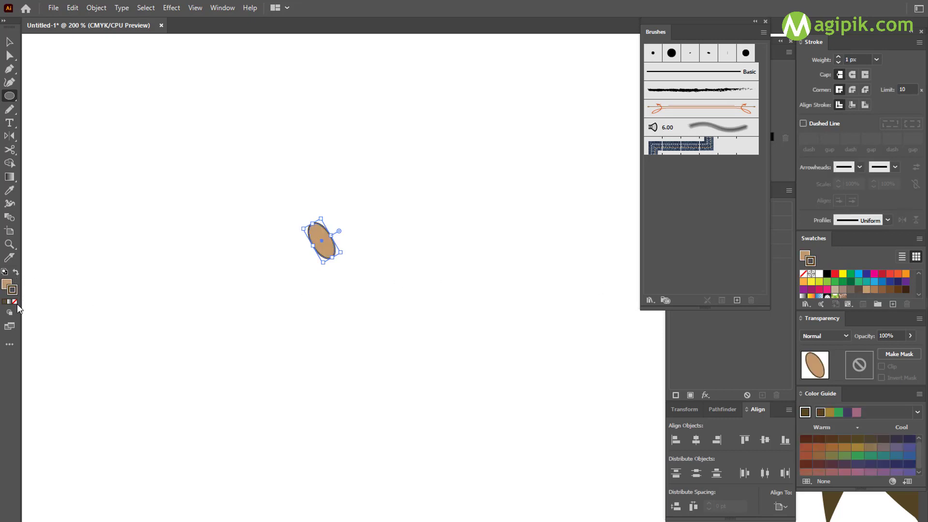
left_click(15, 302)
left_click(252, 294)
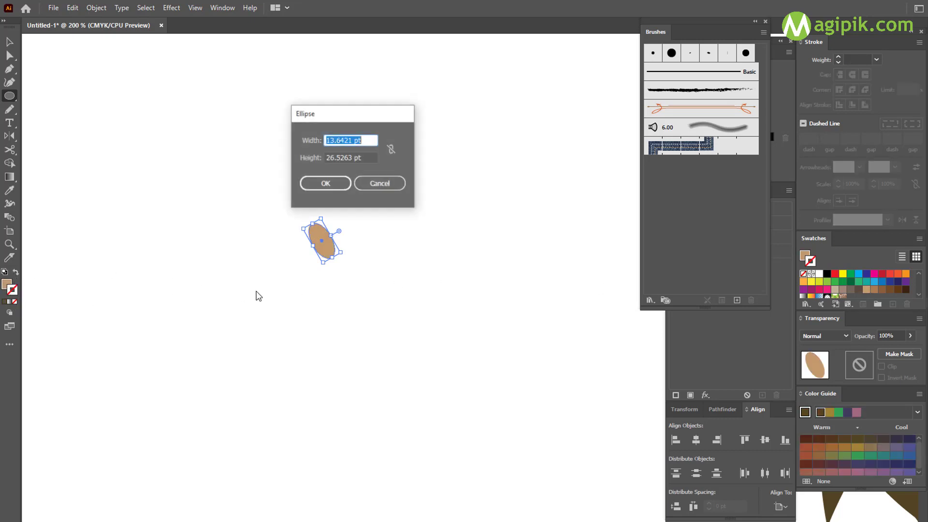
left_click(377, 183)
left_click(8, 43)
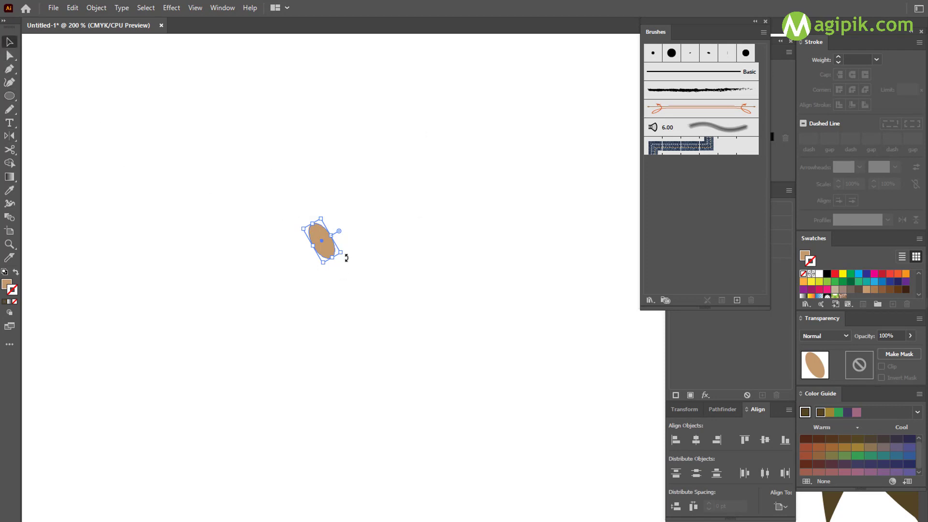
left_click_drag(312, 223, 348, 240)
left_click(348, 240)
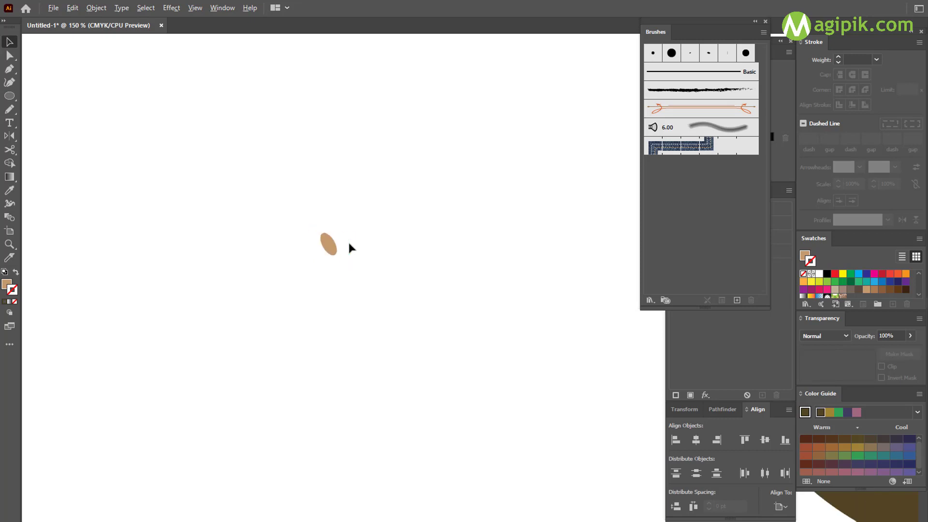
- Duplicate the tilted ellipse rightward and repeat with Ctrl+D into a rope row, then select it
key("ctrl+minus")
left_click_drag(247, 242, 269, 244)
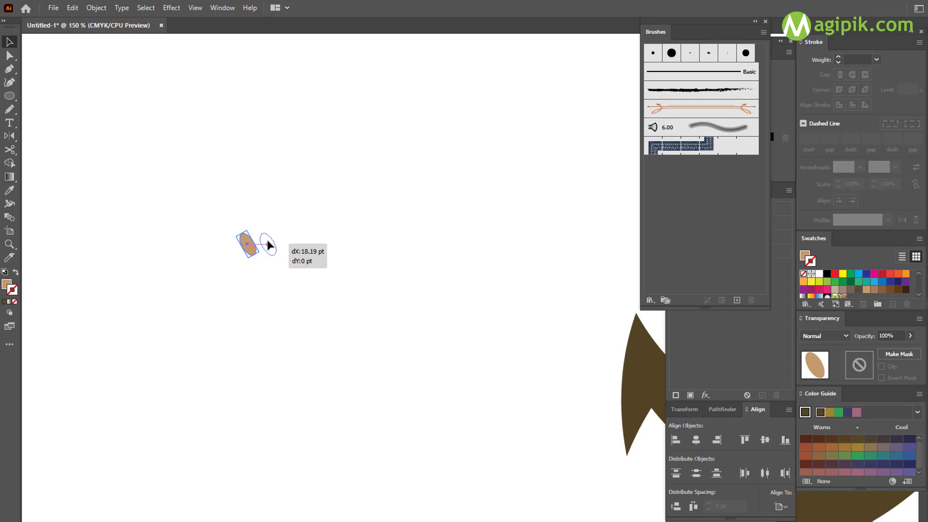
left_click_drag(270, 244, 269, 244)
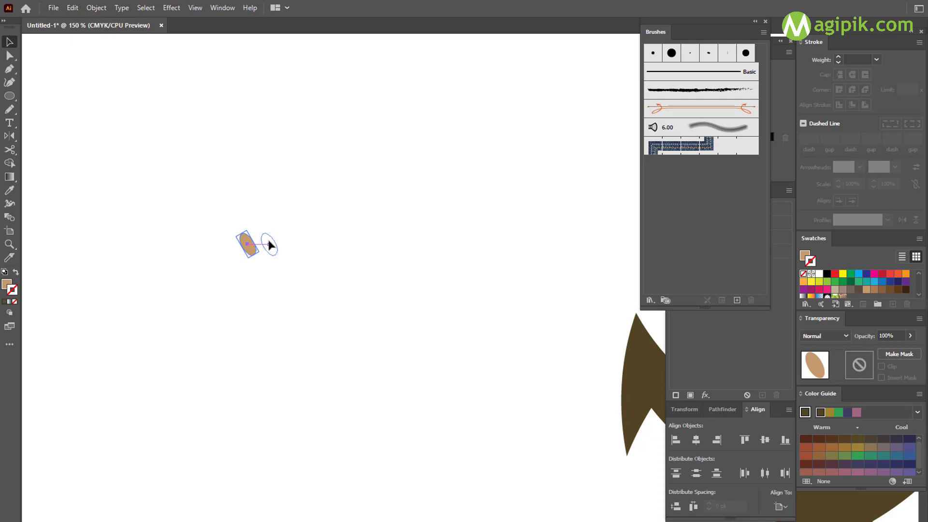
left_click(302, 259)
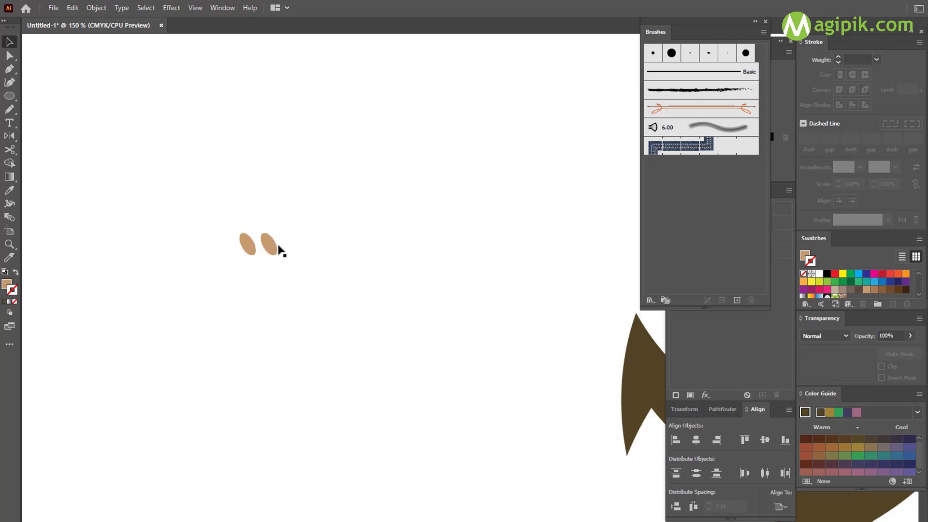
left_click(269, 244)
key("ctrl+d")
key("ctrl+d")
key("ctrl+d")
key("ctrl+d")
key("ctrl+d")
key("ctrl+d")
key("ctrl+d")
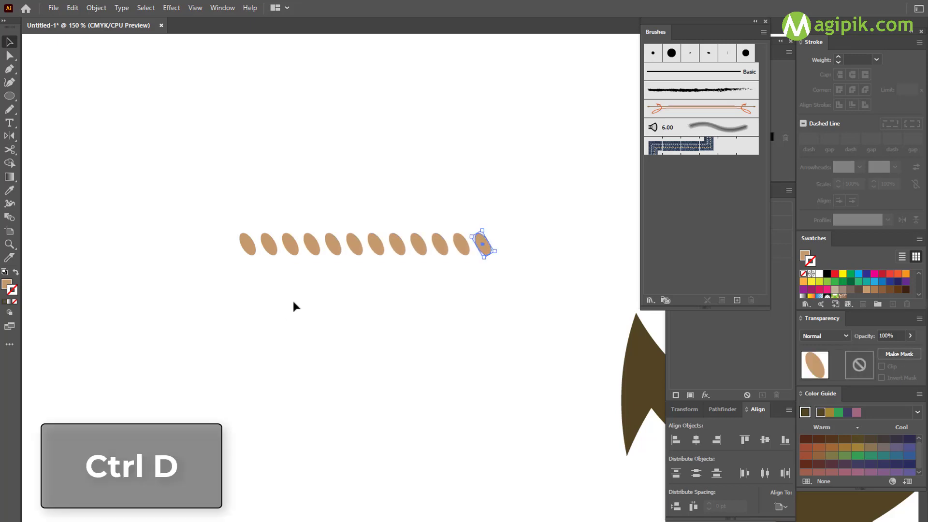
key("ctrl+minus")
key("ctrl+minus")
key("ctrl+d")
key("ctrl+d")
key("ctrl+d")
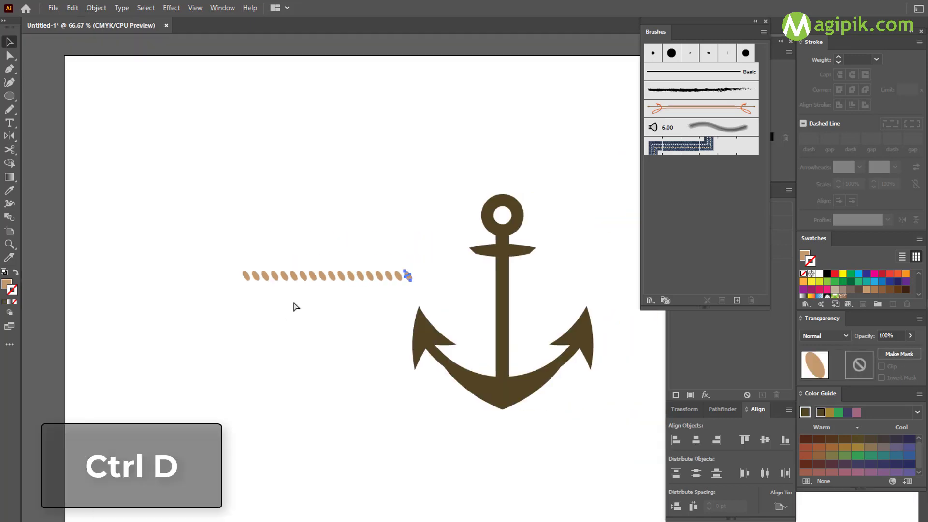
key("ctrl+d")
key("ctrl+d")
key("ctrl+d")
key("ctrl+d")
key("ctrl+d")
key("ctrl+d")
key("ctrl+d")
key("ctrl+d")
key("ctrl+d")
key("ctrl+d")
key("ctrl+d")
key("ctrl+d")
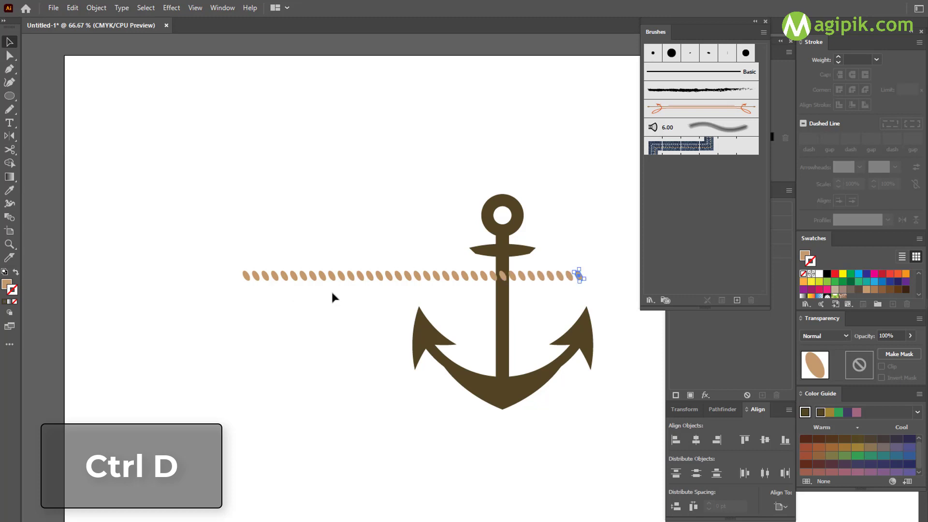
left_click_drag(194, 178, 601, 309)
- Paste a copy of the rope in front and turn its fill into a dark brown outline
left_click(589, 339, "shift")
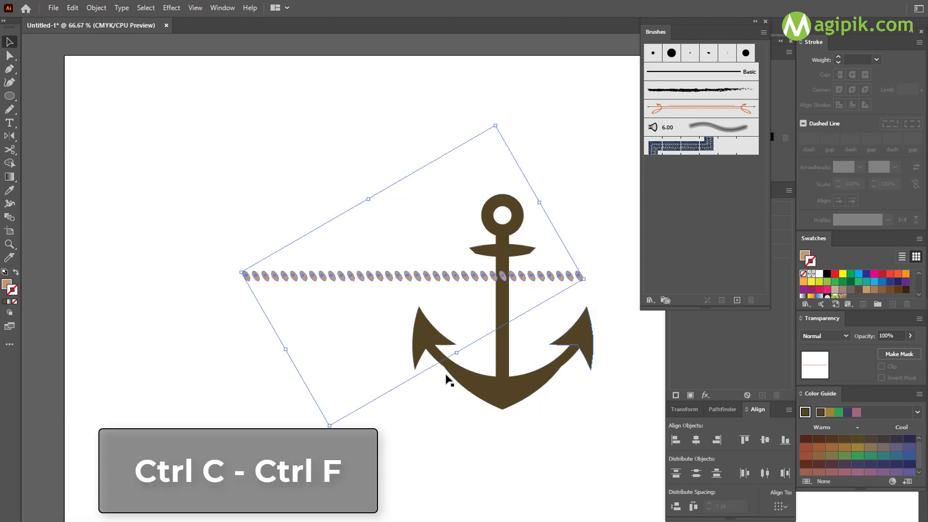
key("ctrl+c")
key("ctrl+f")
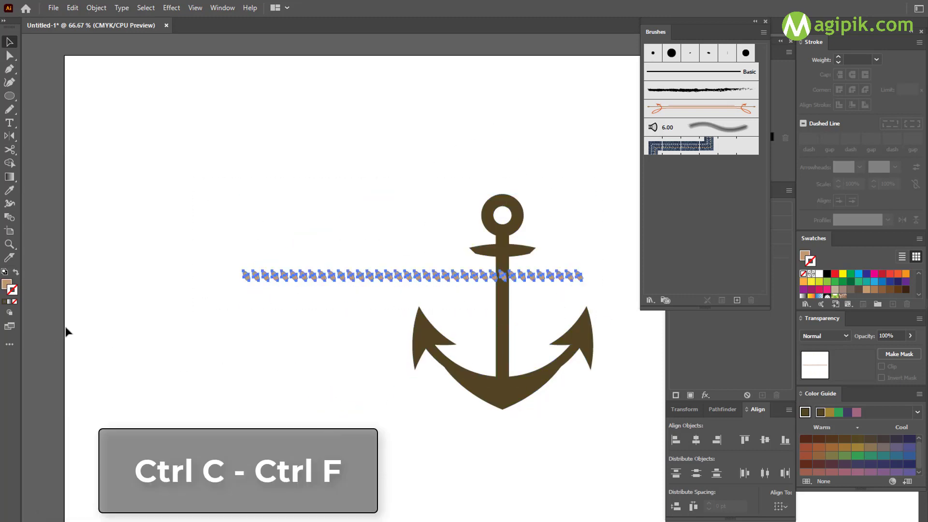
left_click(16, 272)
left_click(882, 289)
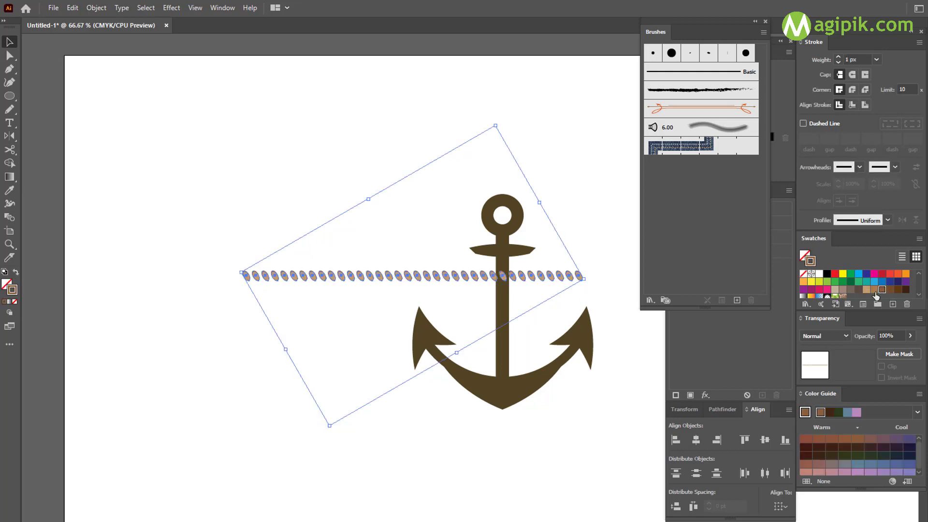
- Set the copy's stroke weight to 11 px and send it behind everything
left_click(839, 57)
left_click(839, 57)
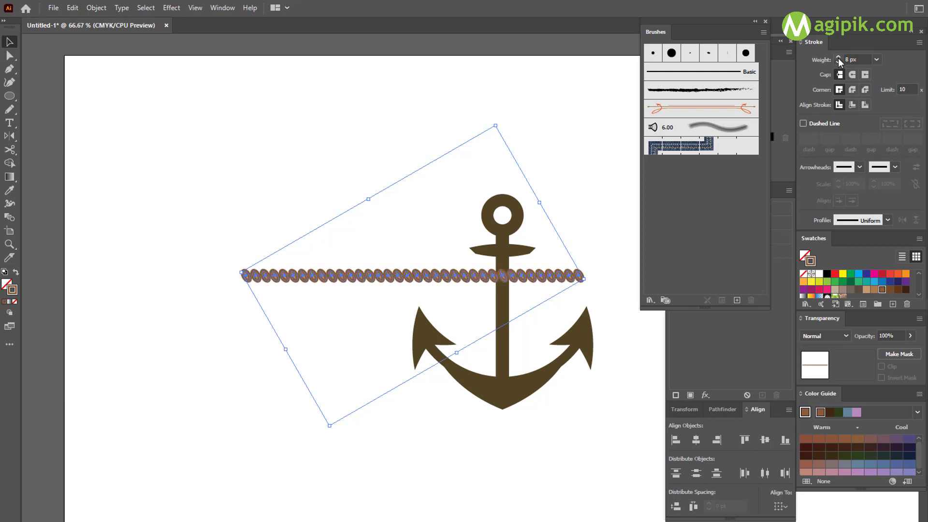
left_click(839, 57)
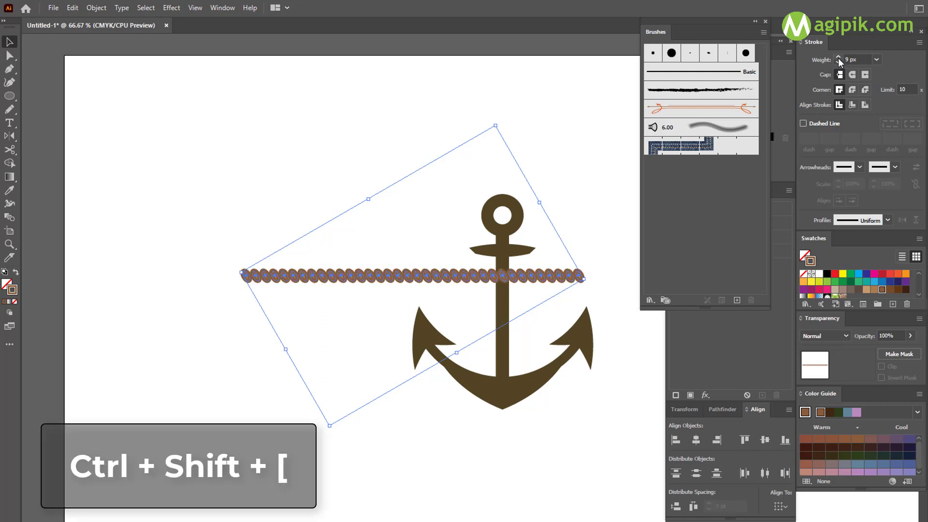
key("ctrl+shift+bracketleft")
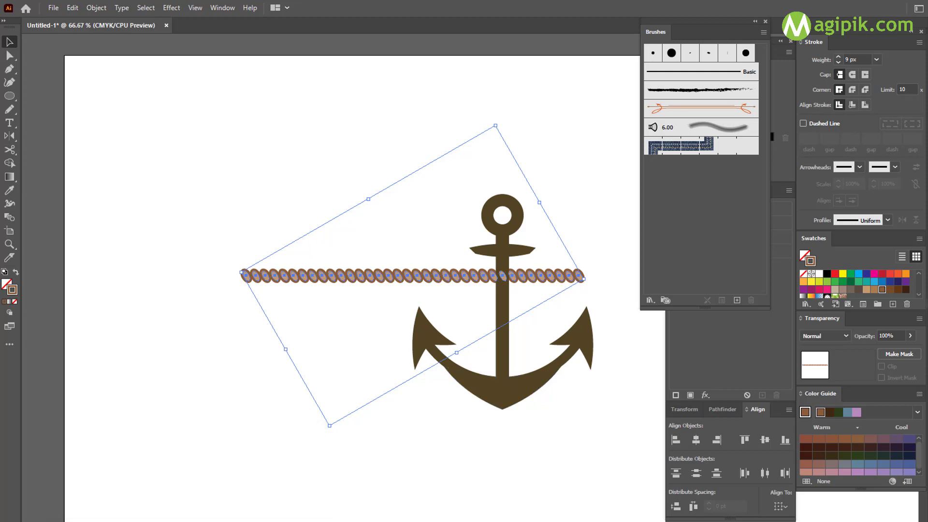
left_click(839, 57)
key("ctrl+z")
left_click(840, 57)
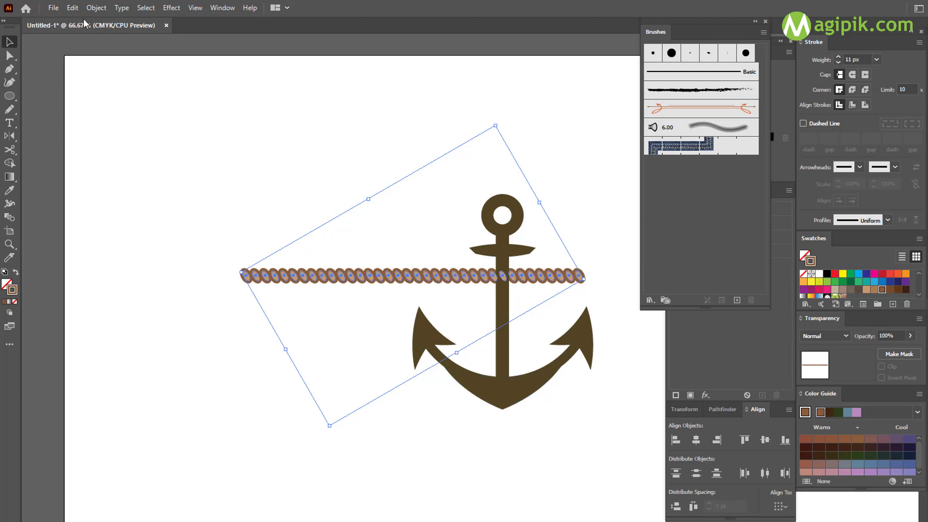
left_click(96, 8)
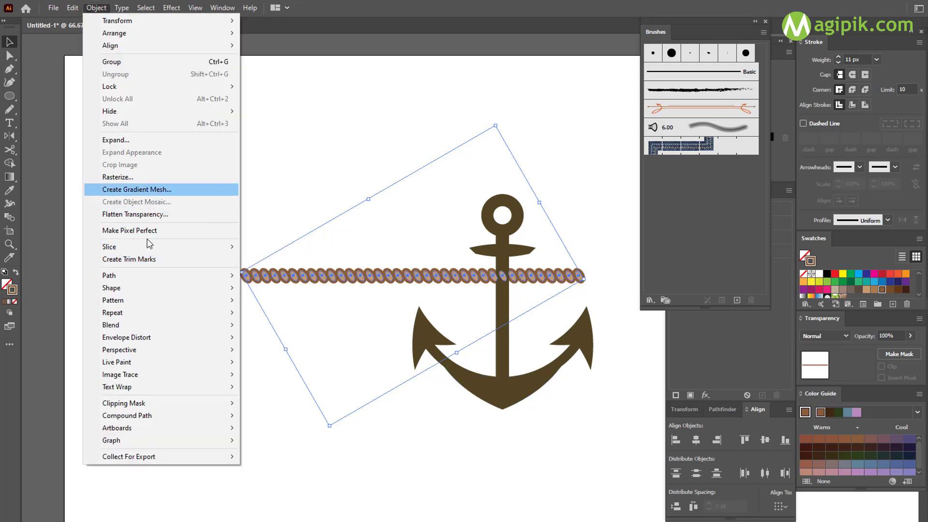
- Outline the rope's stroke and move the rope up above the anchor
mouse_move(108, 275)
left_click(272, 303)
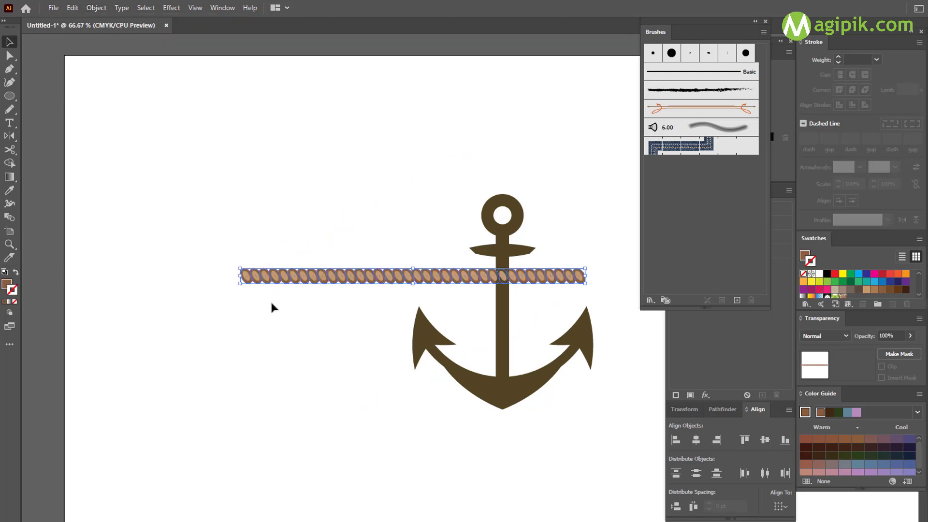
left_click(272, 313)
left_click_drag(221, 241, 601, 297)
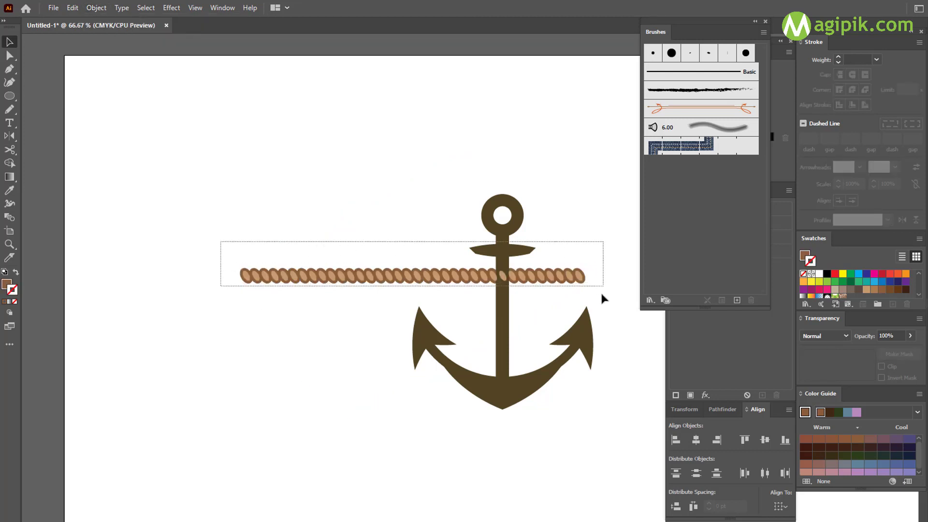
left_click(500, 315, "shift")
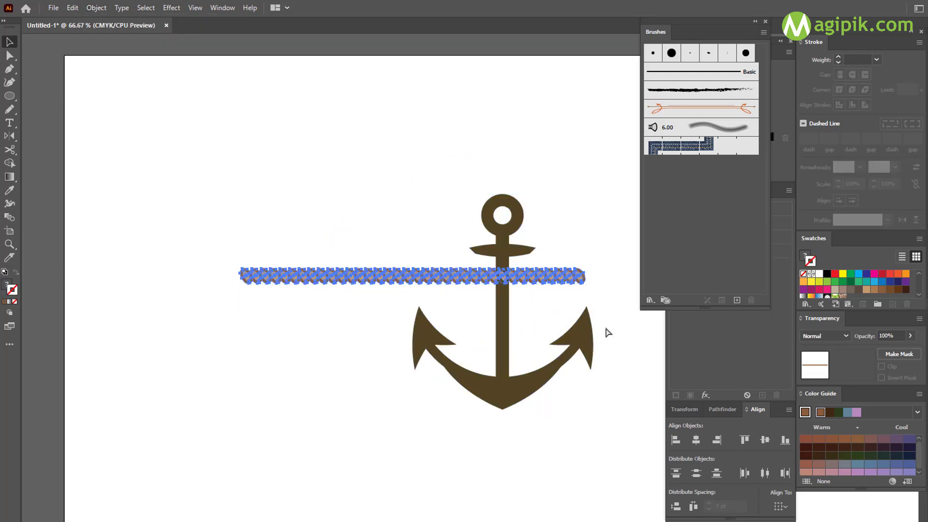
left_click_drag(543, 277, 499, 149)
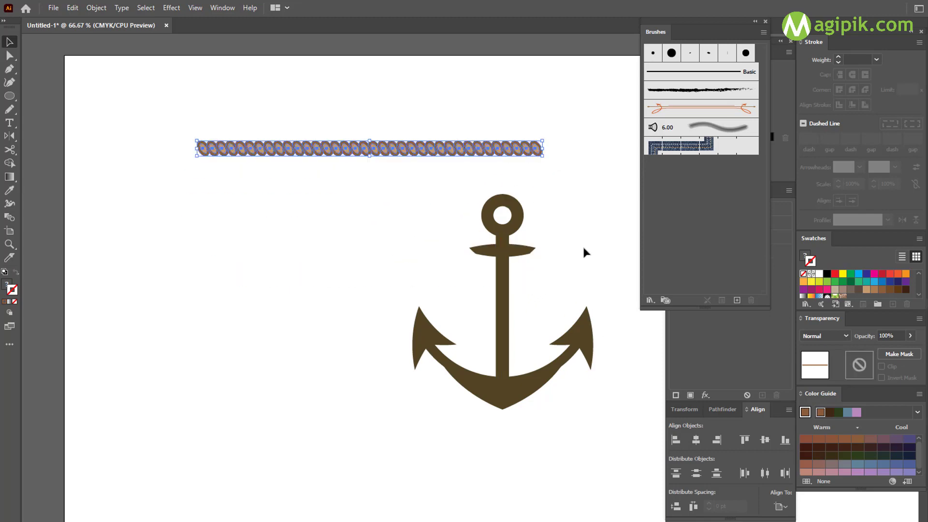
- Save the rope as a new art brush, Art Brush 1
left_click(733, 298)
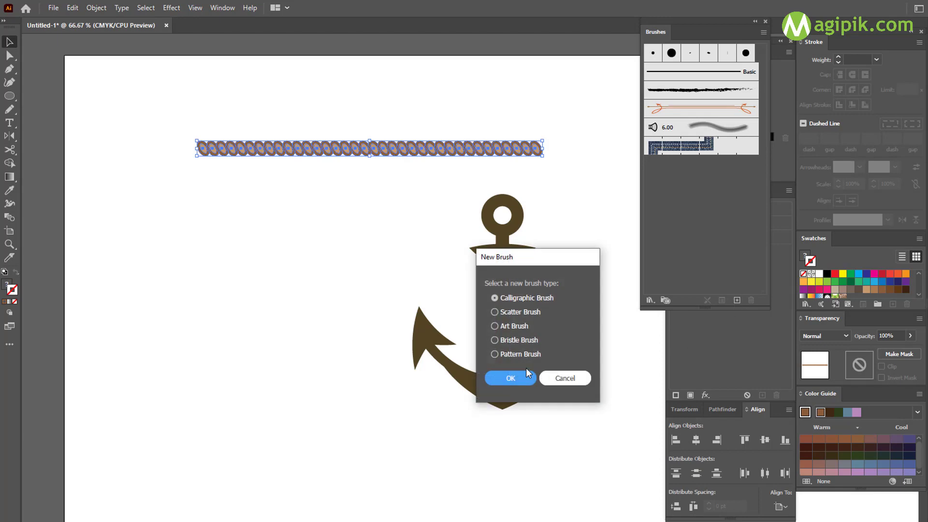
left_click(496, 326)
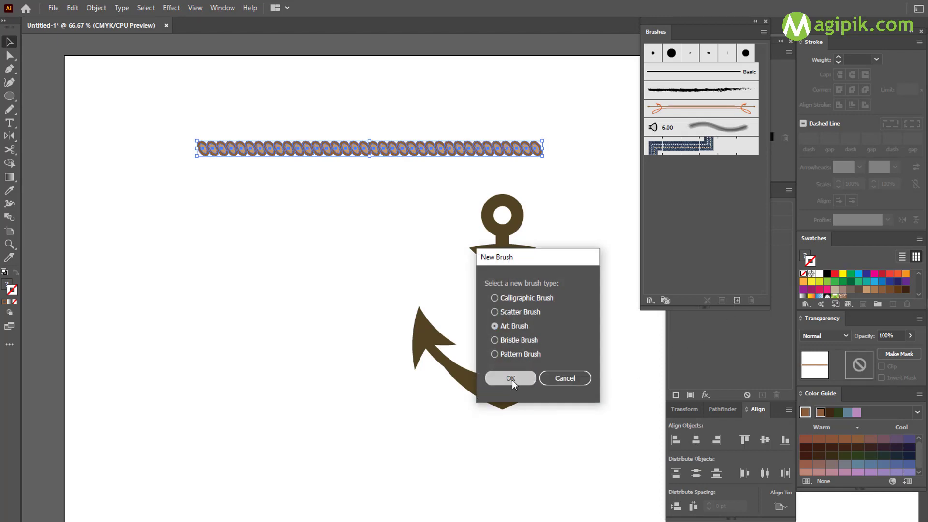
left_click(512, 379)
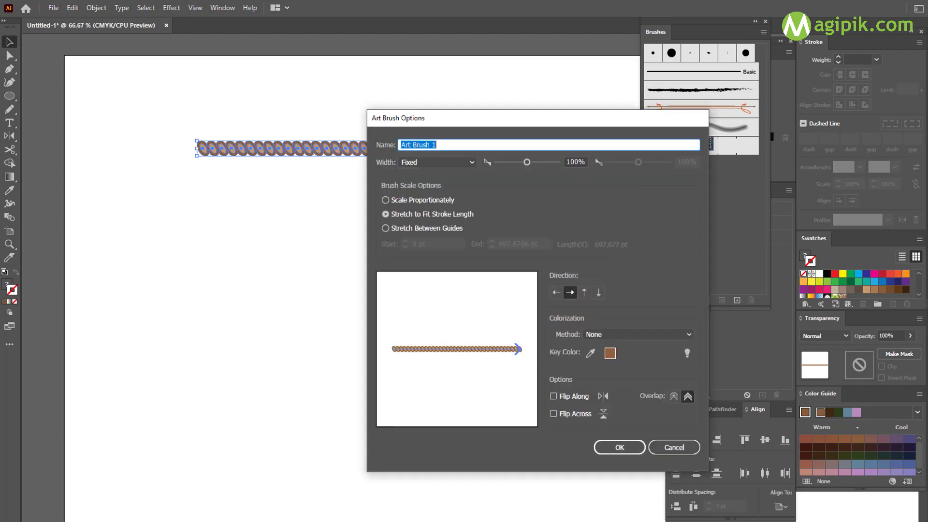
left_click(616, 447)
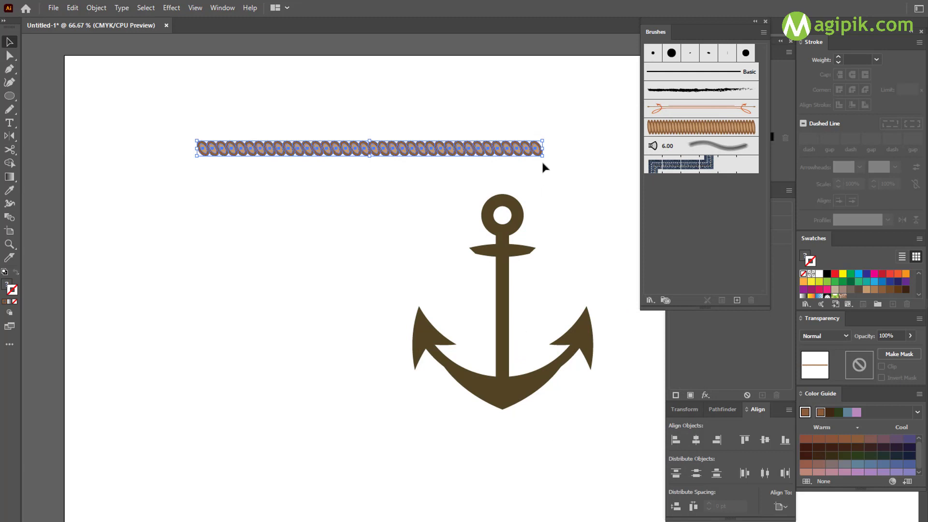
- Delete the rope row and enlarge the anchor from its centre
key("Delete")
scroll(567, 156, "right", 3)
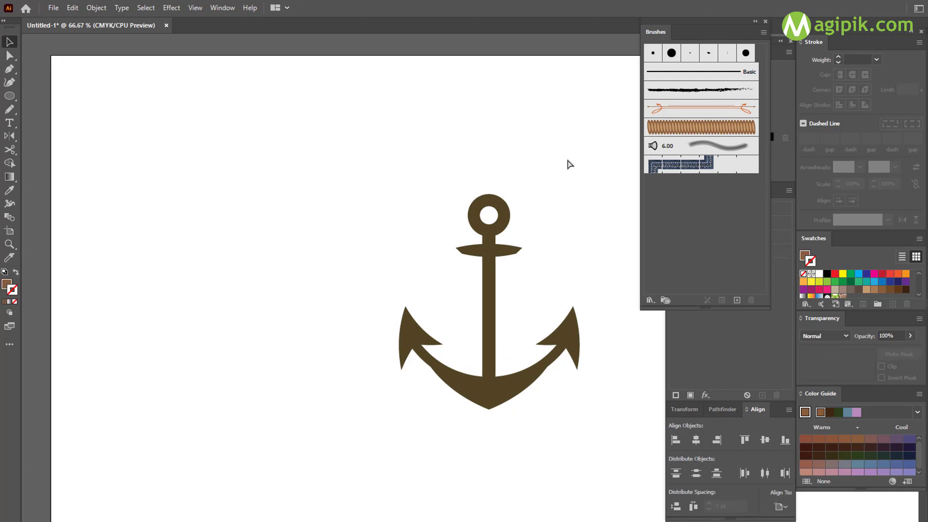
scroll(486, 242, "up", 1, "alt")
scroll(453, 262, "down", 1, "alt")
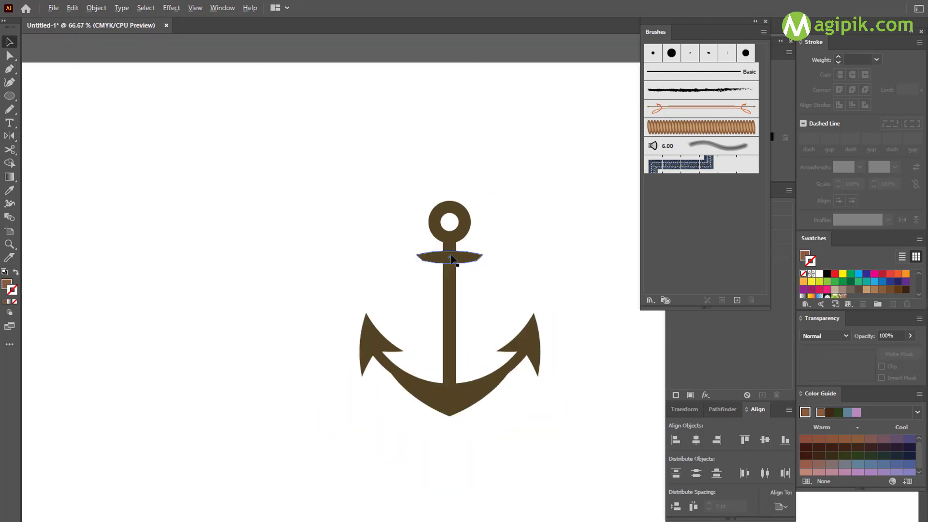
left_click(453, 261)
left_click_drag(450, 201, 465, 118)
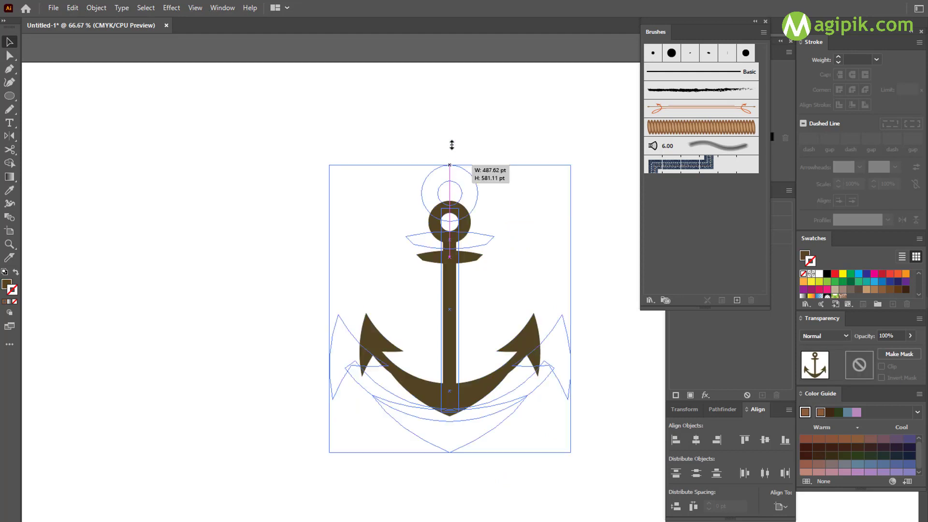
left_click(466, 119)
- Draw a freehand Pencil path from the ring down and around the anchor's base
left_click(10, 110)
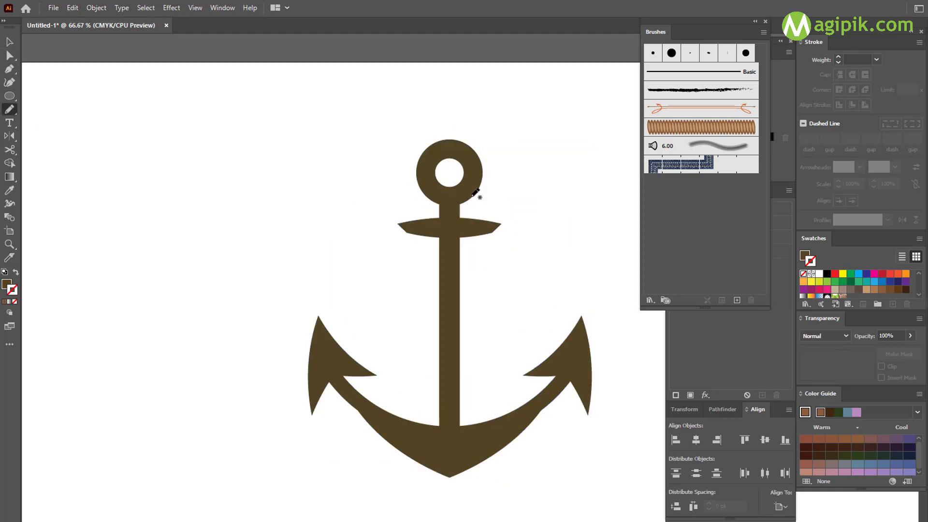
mouse_move(473, 195)
left_mouse_down()
mouse_move(473, 184)
mouse_move(453, 197)
mouse_move(429, 232)
mouse_move(464, 302)
mouse_move(466, 345)
mouse_move(425, 393)
mouse_move(416, 428)
left_mouse_up()
mouse_move(426, 471)
left_mouse_down()
mouse_move(462, 492)
mouse_move(512, 485)
mouse_move(537, 468)
mouse_move(562, 418)
left_mouse_up()
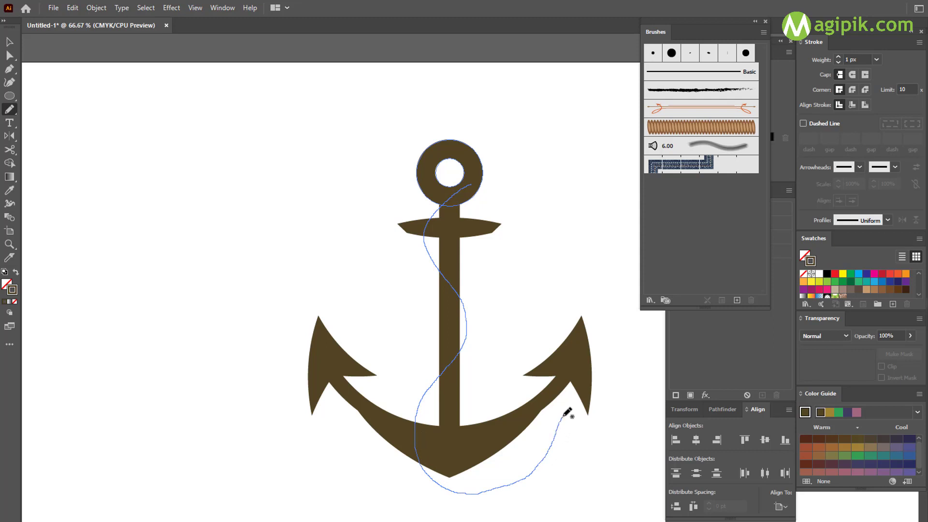
- Finish the freehand wavy path and select it for anchor-point editing
key("v")
left_click(47, 181)
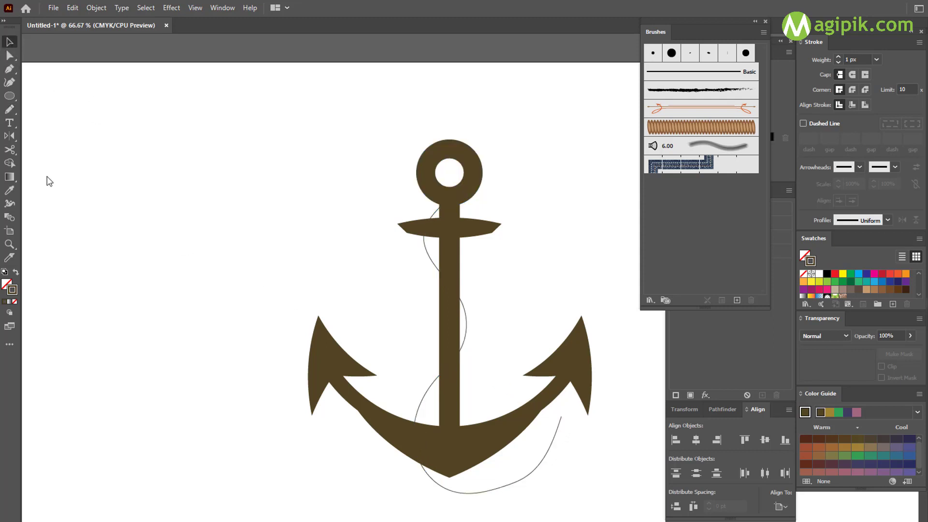
scroll(547, 368, "down", 3)
scroll(553, 361, "down", 2)
scroll(556, 346, "right", 2)
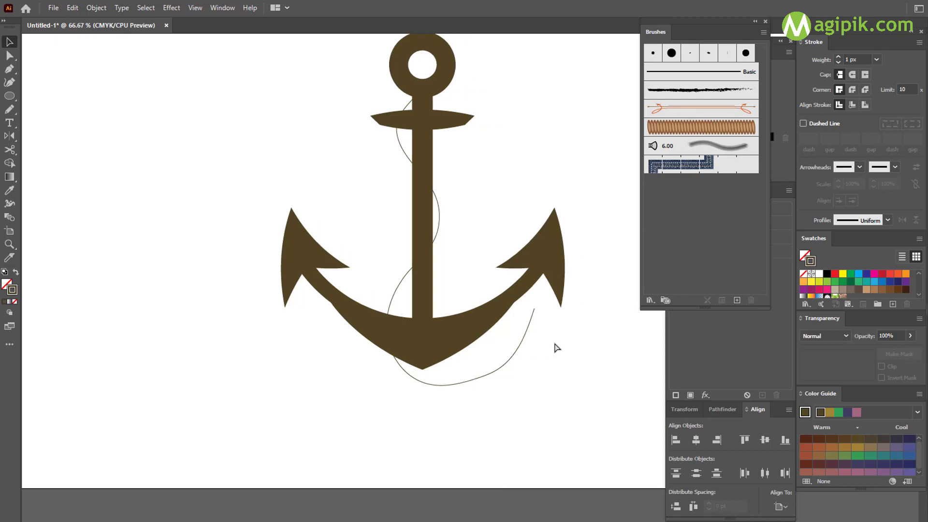
left_click(510, 342)
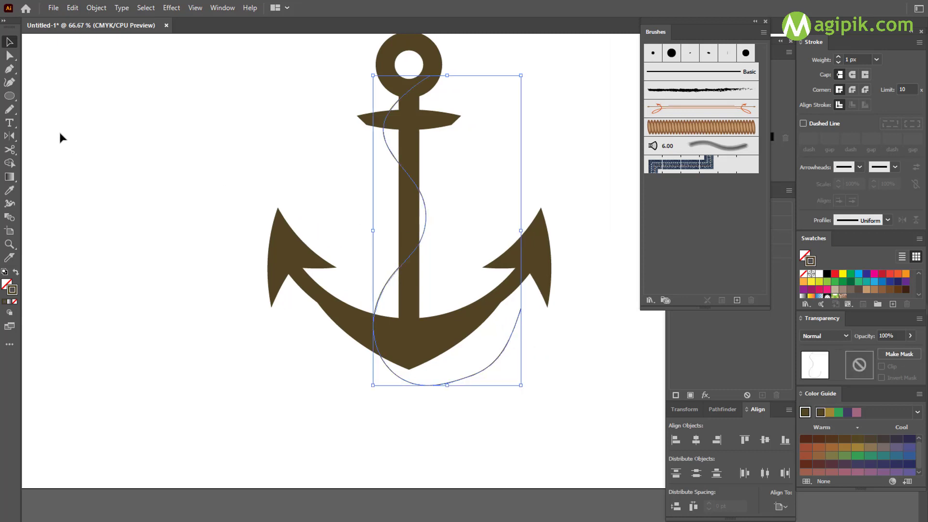
left_click(10, 55)
scroll(457, 341, "up", 1)
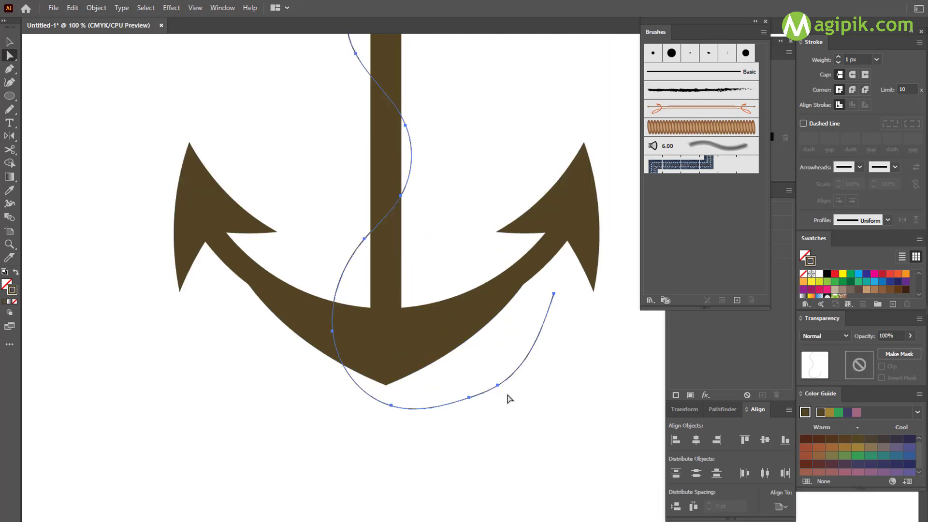
- Reshape the curve's lower anchors and end point into a smoother hook
left_click_drag(499, 388, 506, 380)
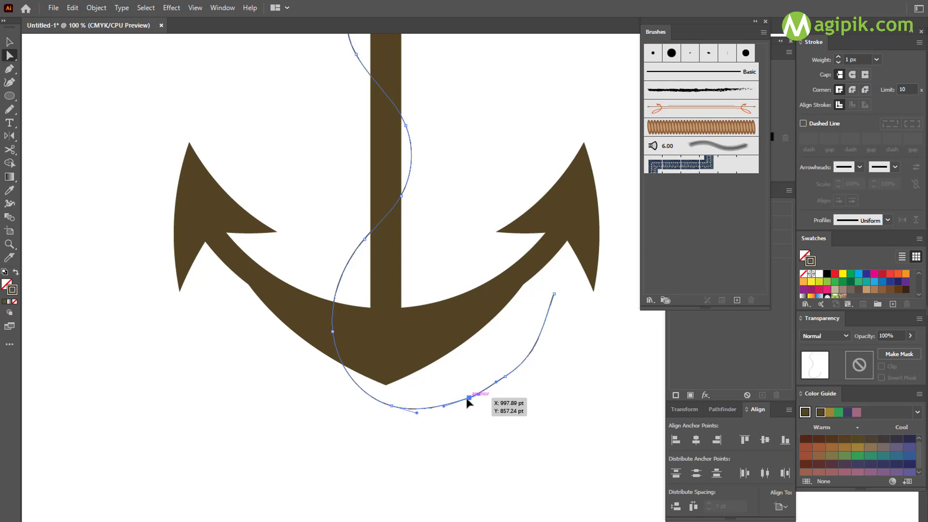
left_click(468, 398)
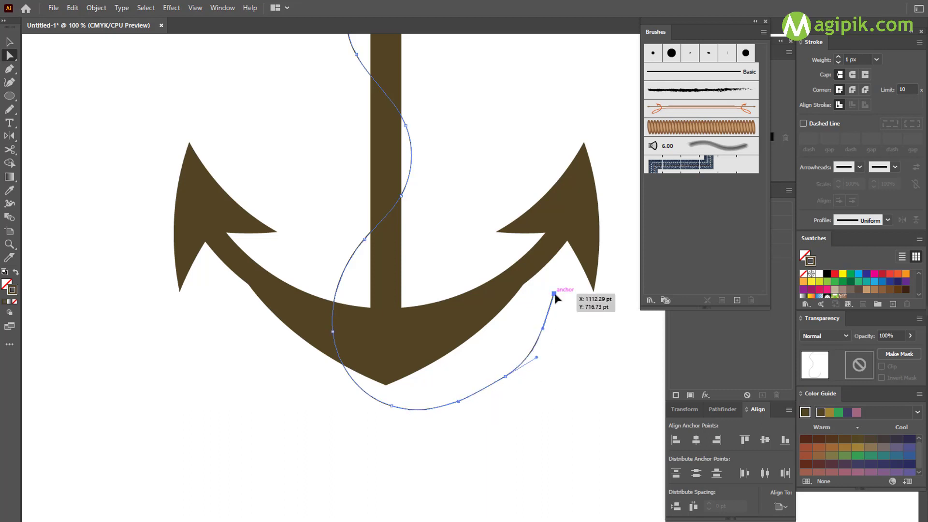
left_click_drag(557, 296, 561, 290)
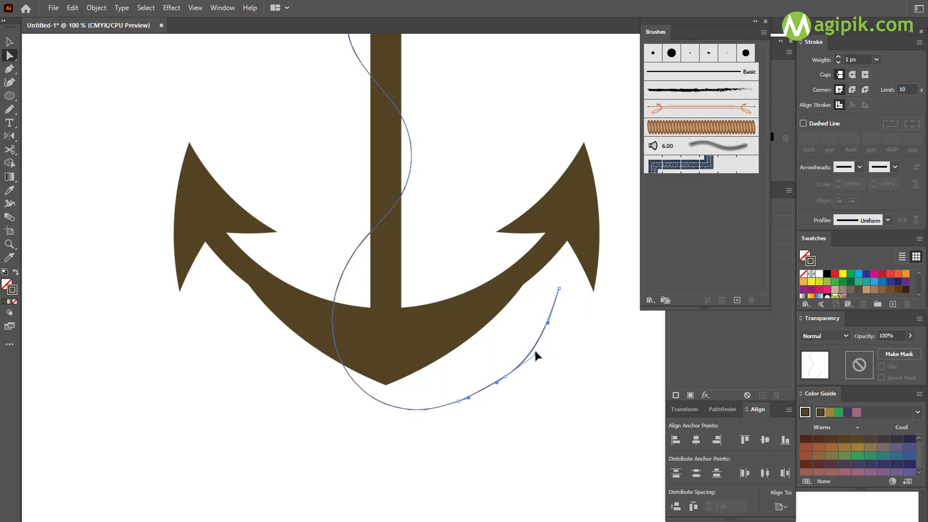
left_click_drag(505, 377, 507, 381)
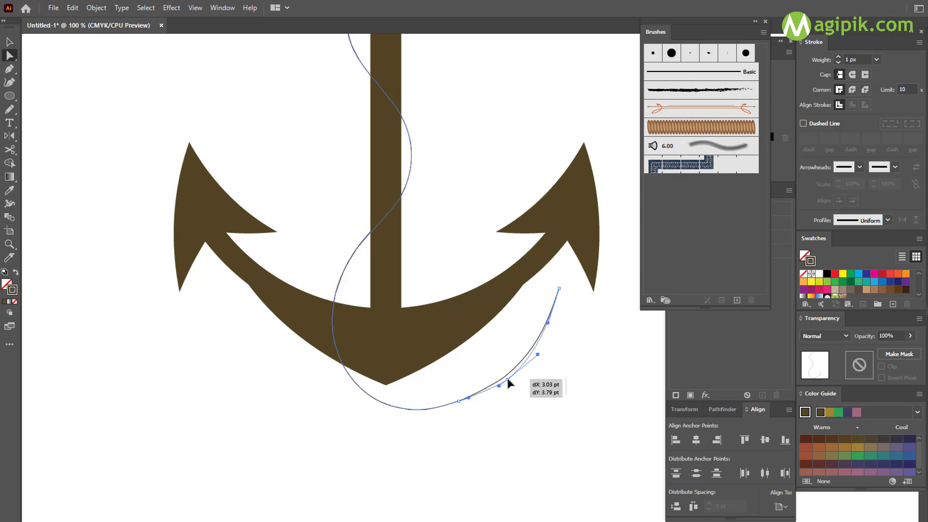
left_click(459, 401)
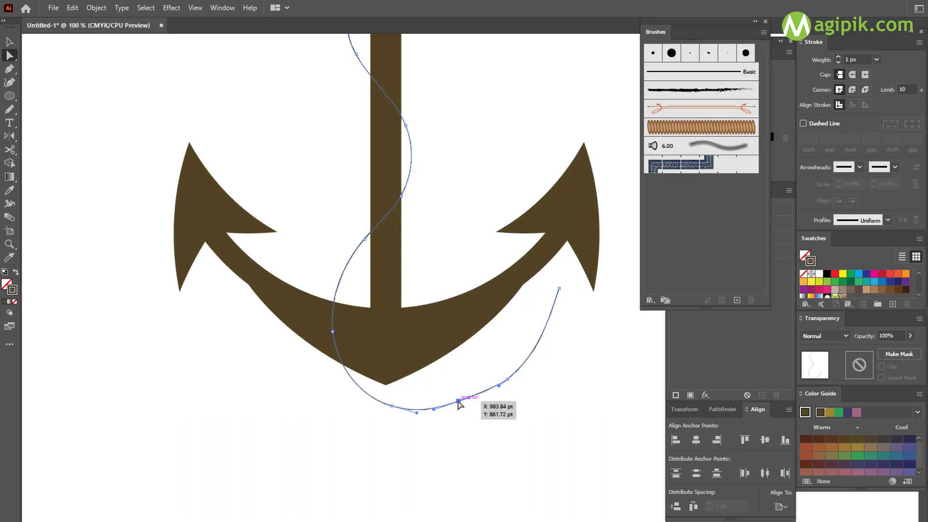
left_click_drag(458, 402, 463, 406)
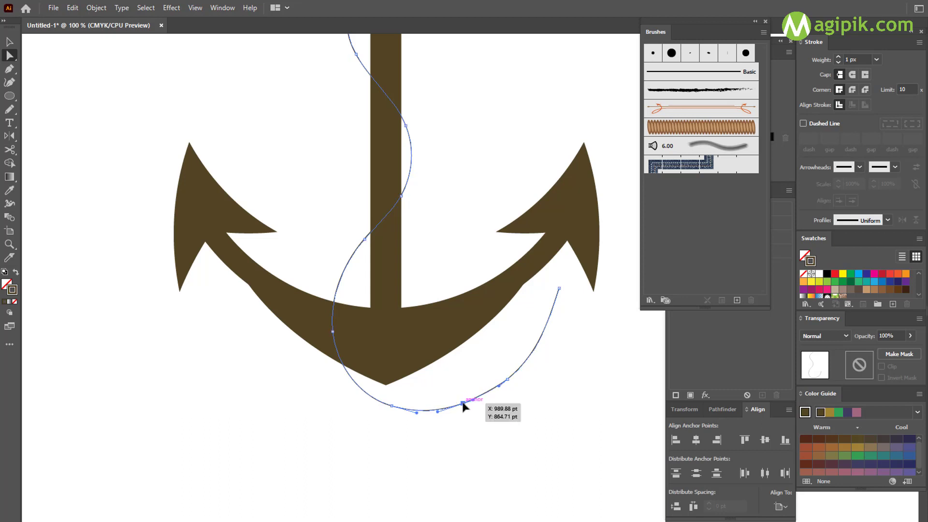
- Apply the tan braided rope brush to the wavy path
left_click(548, 346)
left_click(544, 334)
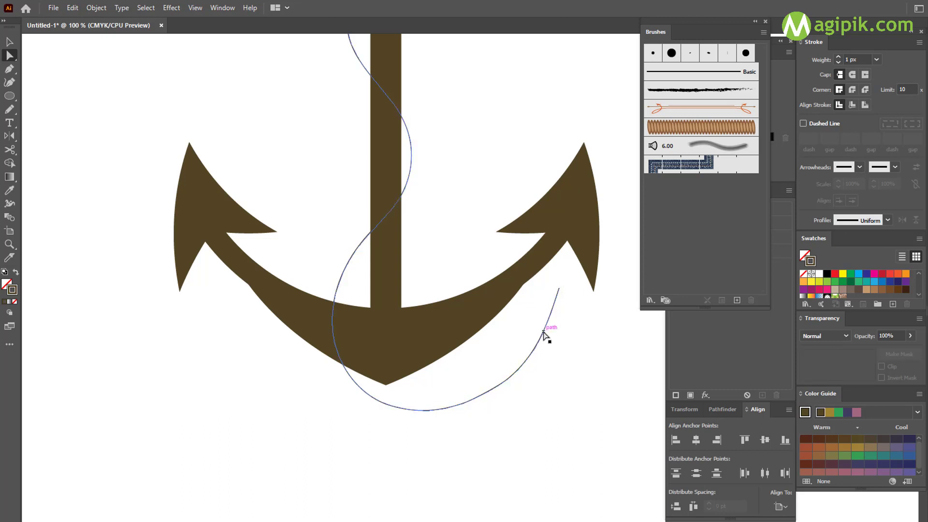
left_click(714, 127)
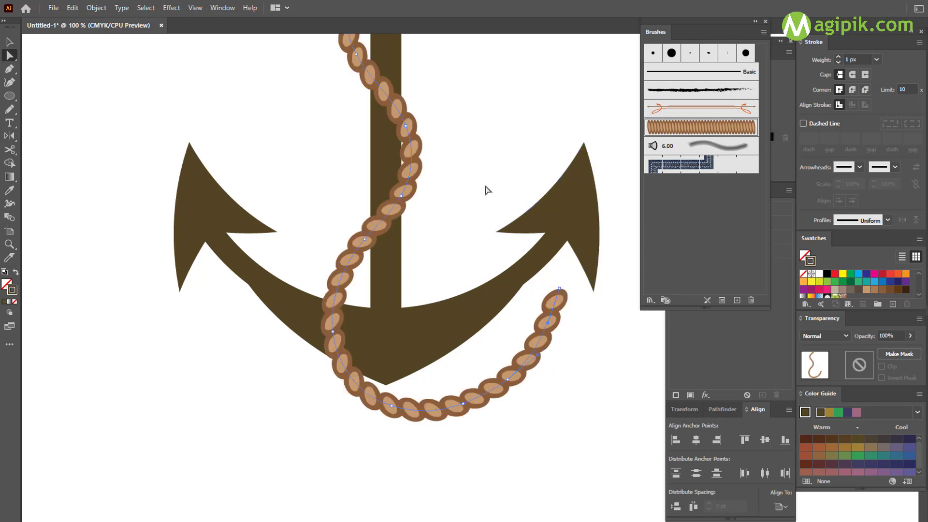
- Zoom out and select the whole brown anchor body
key("ctrl+minus")
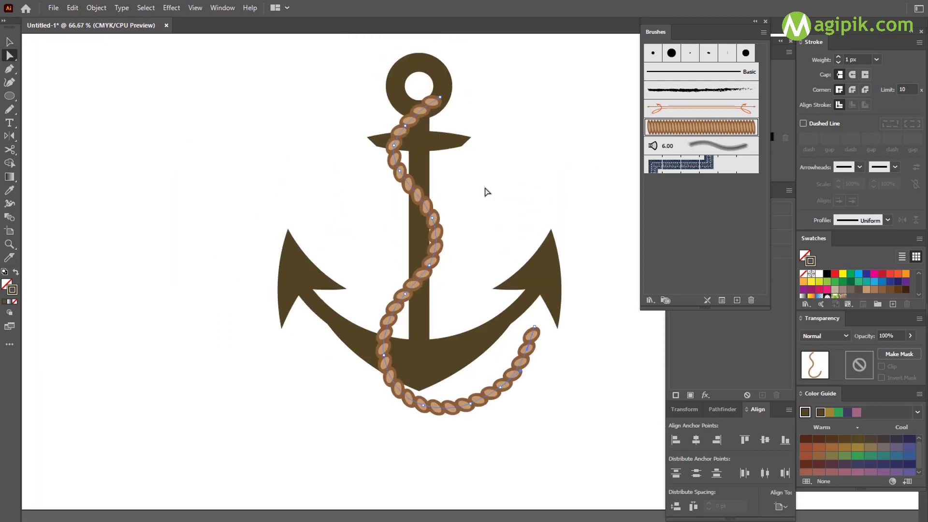
left_click(483, 197)
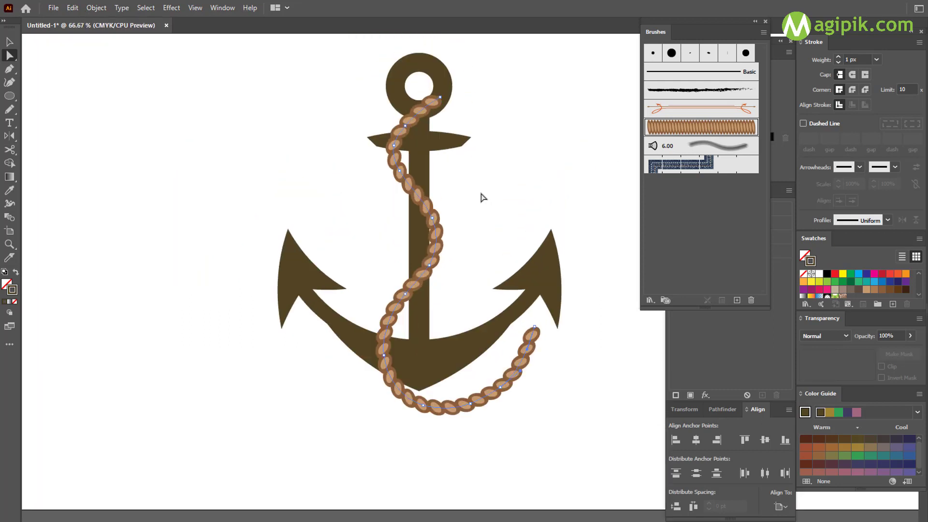
left_click(440, 235)
left_click(496, 218)
left_click(427, 122)
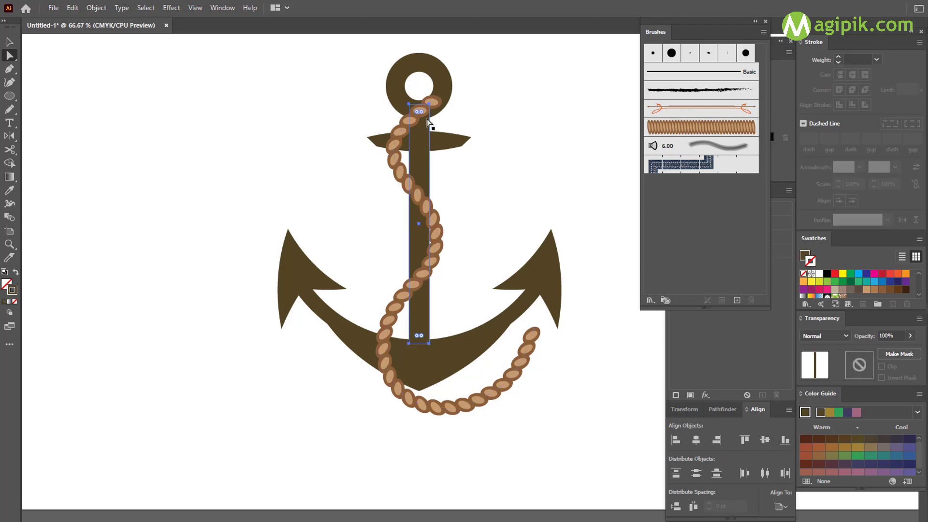
left_click(514, 257)
left_click(530, 290)
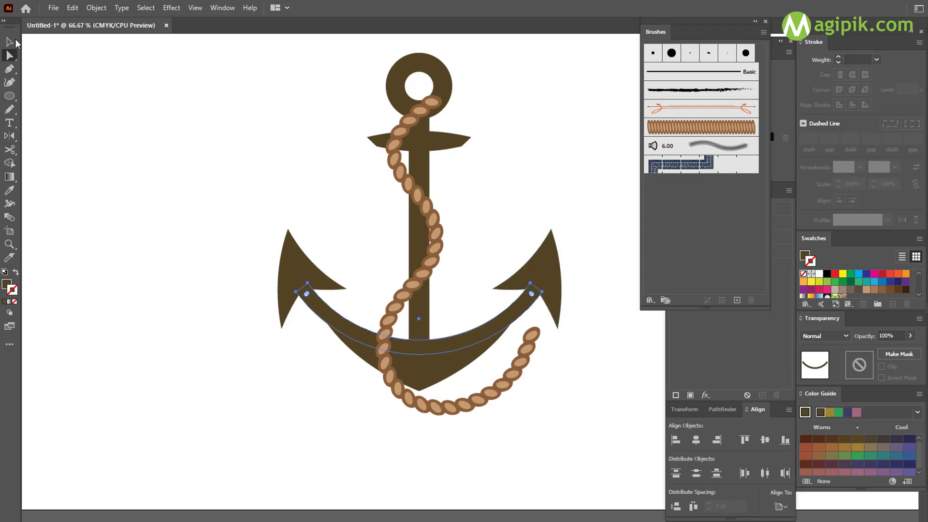
left_click(10, 41)
left_click(438, 145)
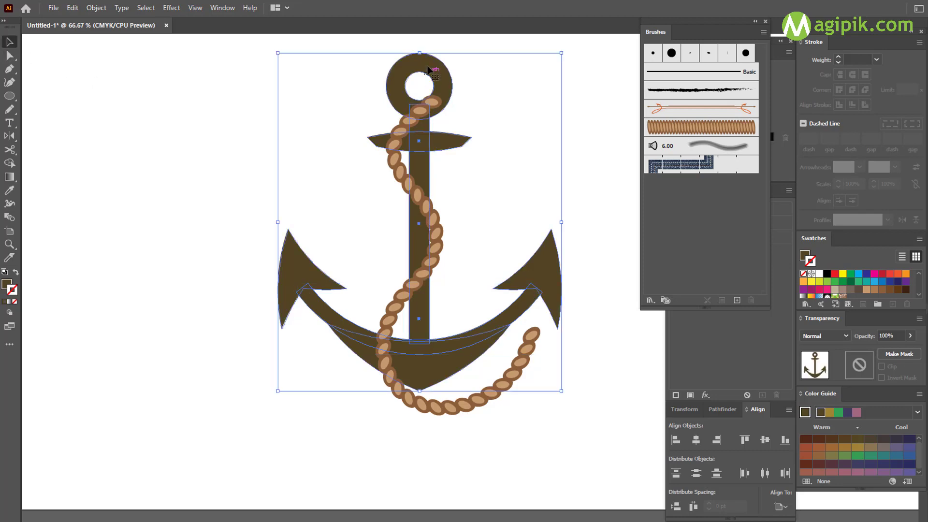
- Enlarge the anchor slightly to about 740.66 × 926.72 pt, undoing a first attempt
left_click_drag(419, 53, 419, 90)
left_click(406, 213)
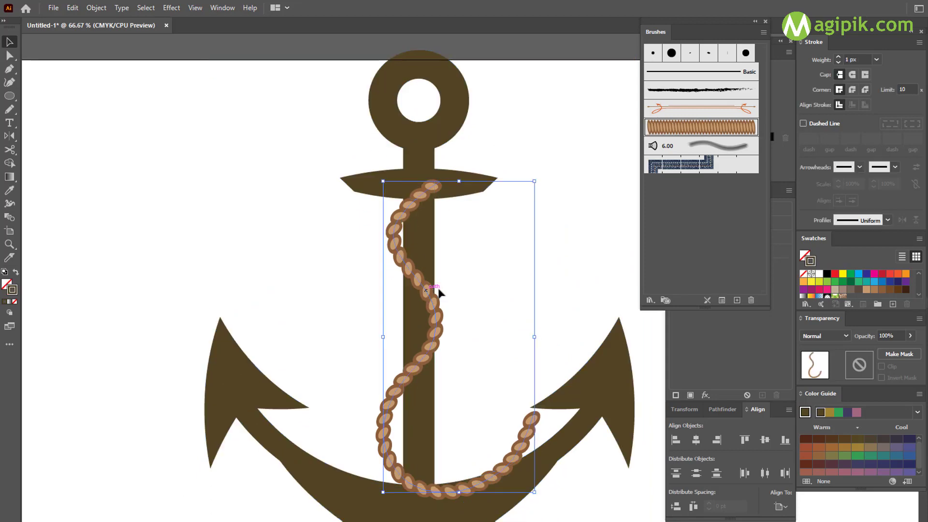
key("ctrl+z")
mouse_move(344, 120)
left_mouse_down()
mouse_move(425, 155)
mouse_move(420, 102)
left_mouse_up()
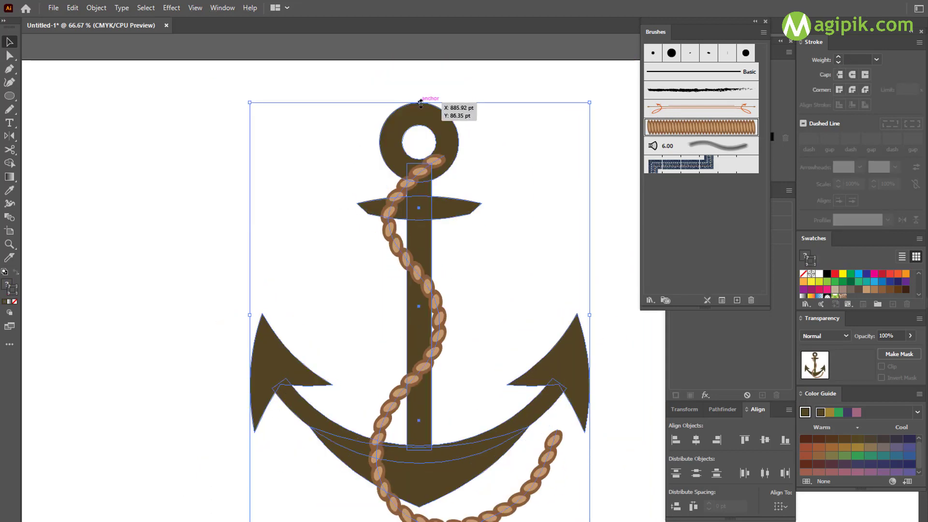
left_click_drag(420, 103, 423, 90)
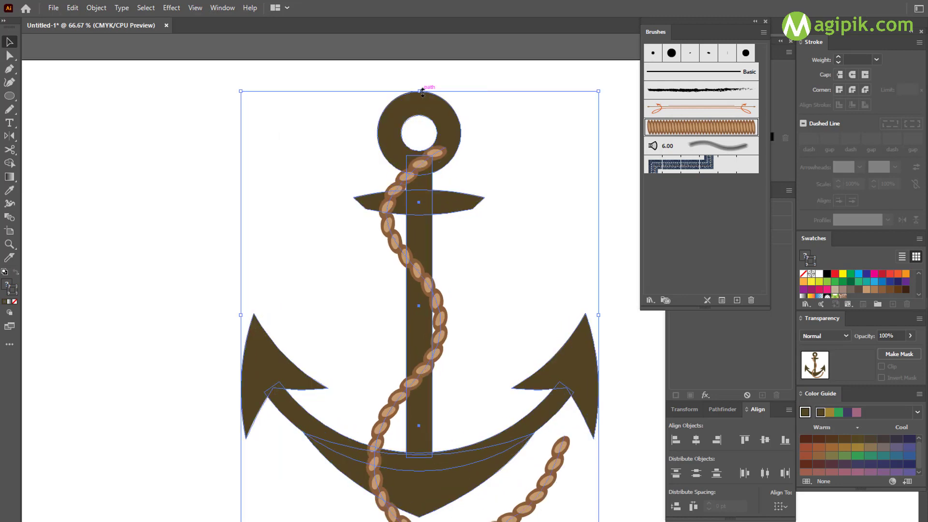
key("ctrl+minus")
key("ctrl+minus")
left_click_drag(448, 136, 448, 129)
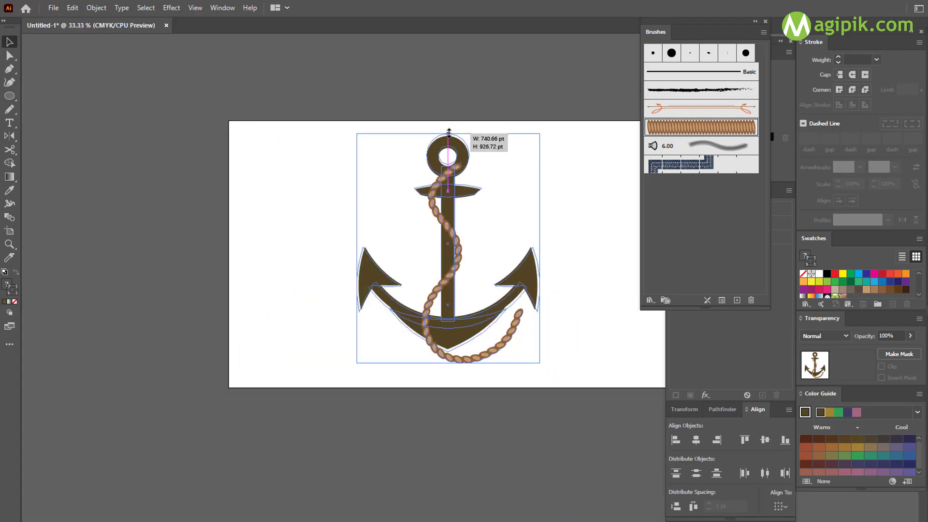
left_click(490, 194)
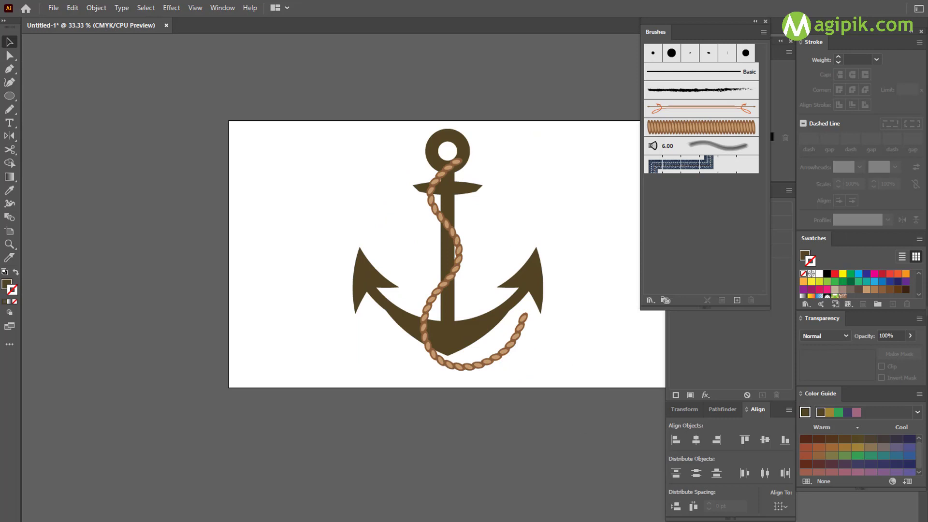
- Select the rope and move its left-curve anchor down and left
scroll(500, 361, "up", 2)
left_click(498, 362)
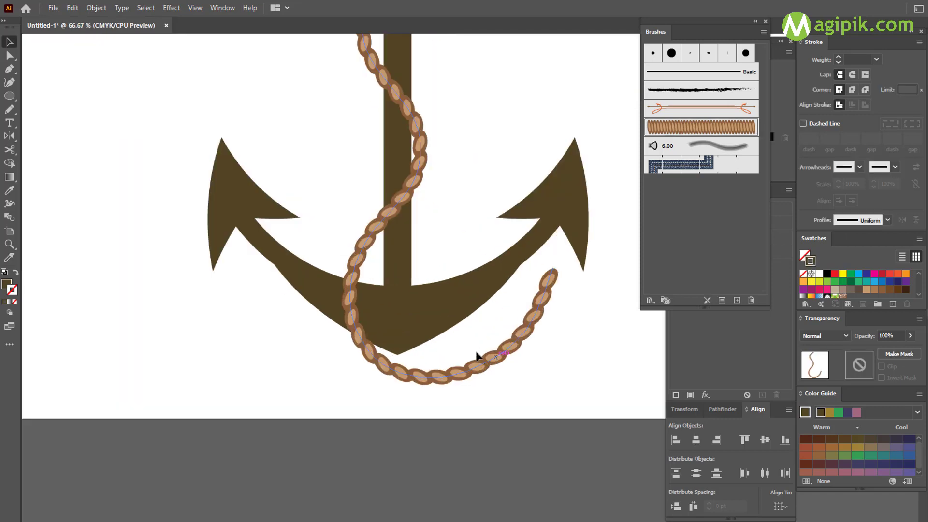
left_click(9, 56)
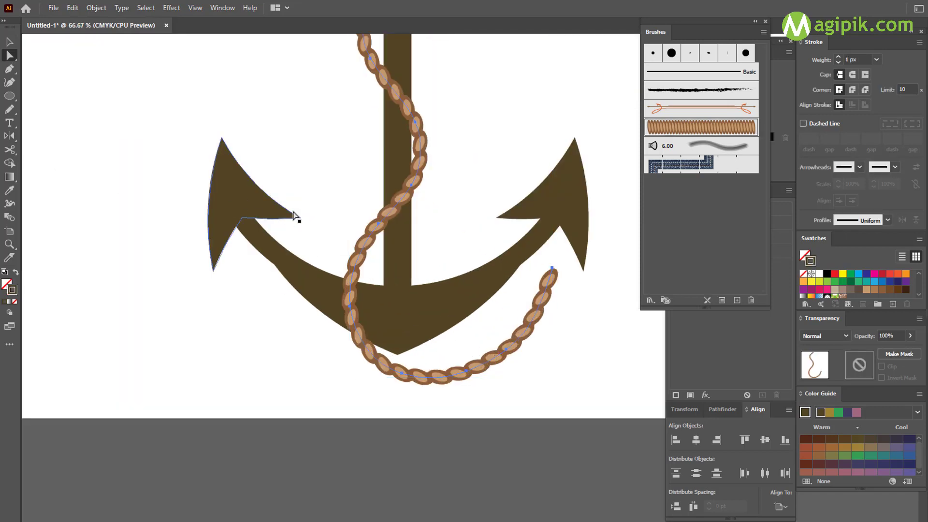
left_click(380, 225)
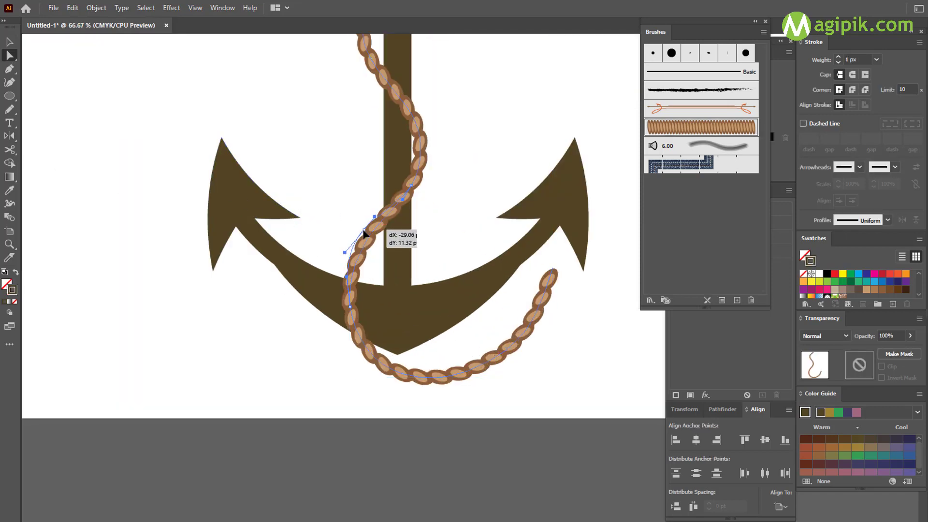
left_click_drag(379, 225, 364, 230)
- Adjust the rope's bottom anchors for a smoother, wider lower loop
left_click_drag(350, 309, 336, 312)
left_click_drag(401, 374, 404, 384)
left_click_drag(468, 375, 472, 377)
left_click_drag(506, 351, 508, 359)
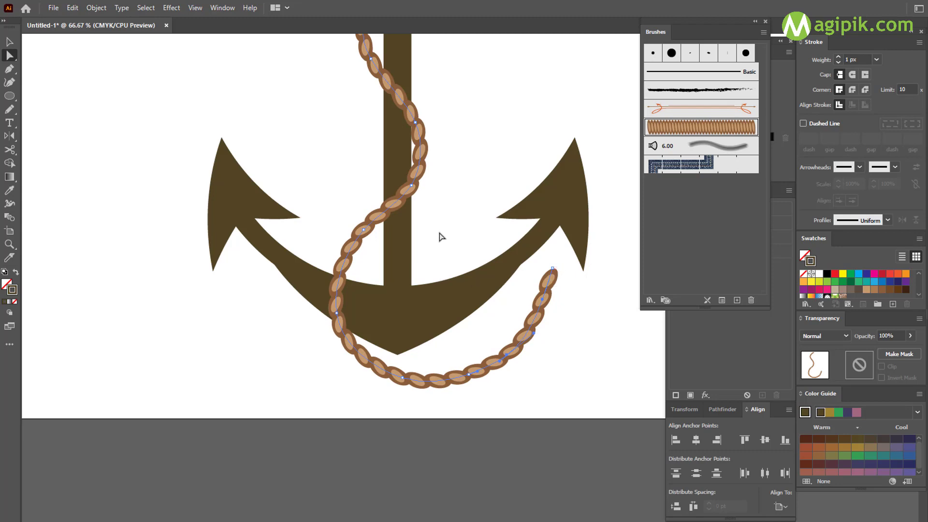
scroll(437, 235, "up", 2)
scroll(437, 234, "up", 1)
scroll(438, 235, "up", 2)
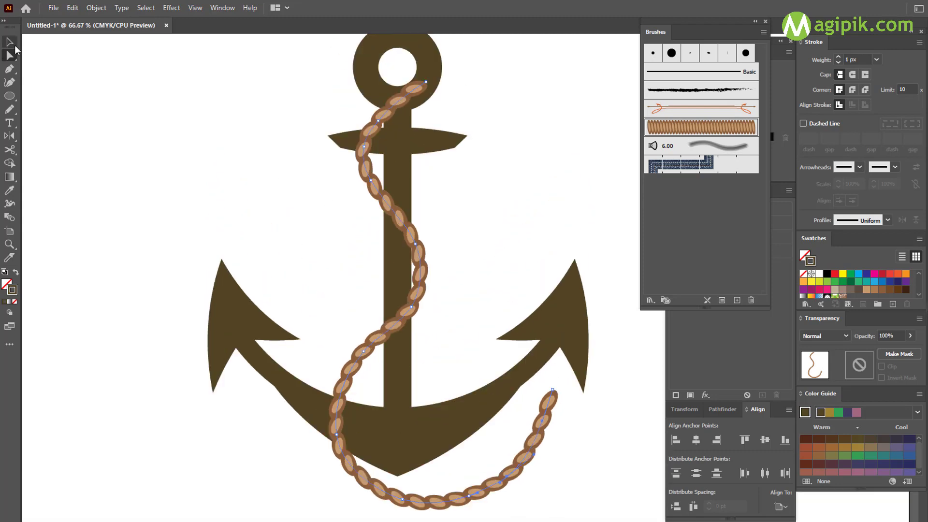
left_click(10, 42)
left_click(453, 231)
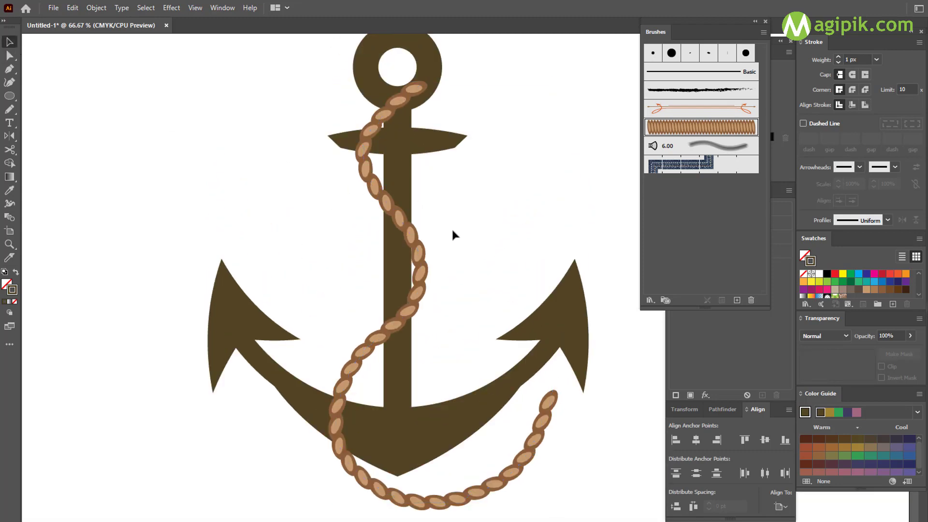
scroll(453, 236, "down", 1)
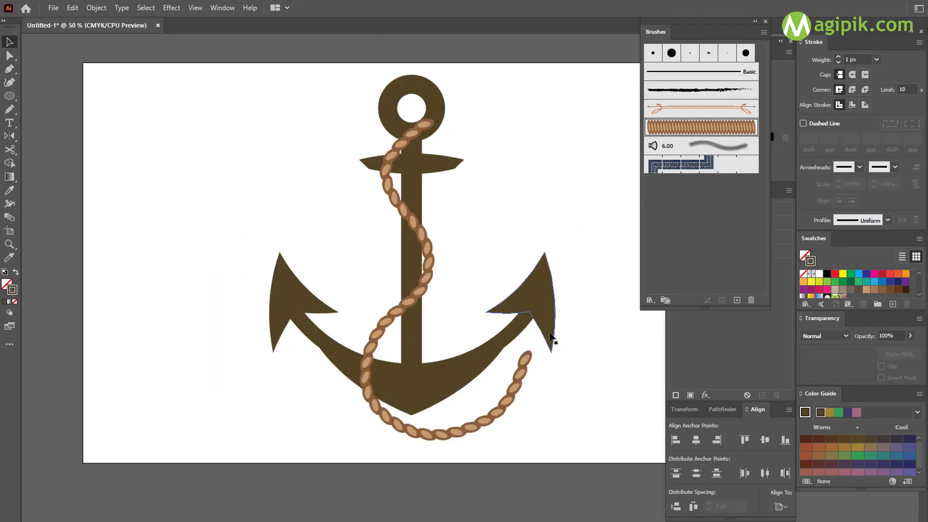
- Convert the rope's brushed stroke to outlines with Object > Path > Outline Stroke
left_click(504, 417)
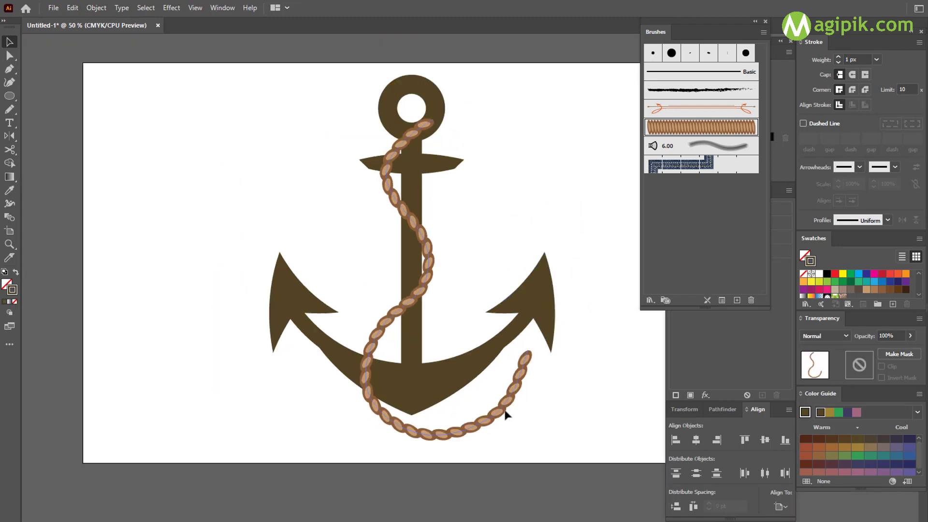
left_click(86, 10)
mouse_move(109, 275)
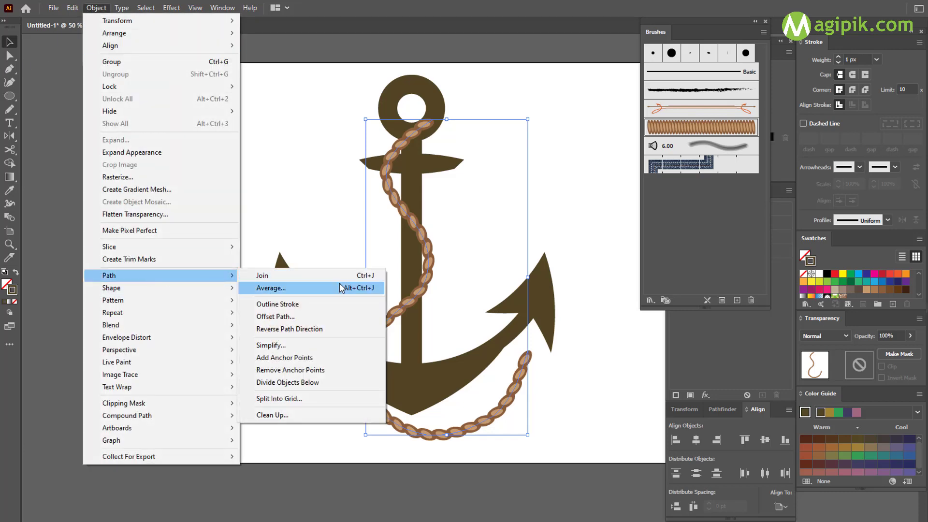
left_click(323, 304)
left_click_drag(242, 67, 325, 169)
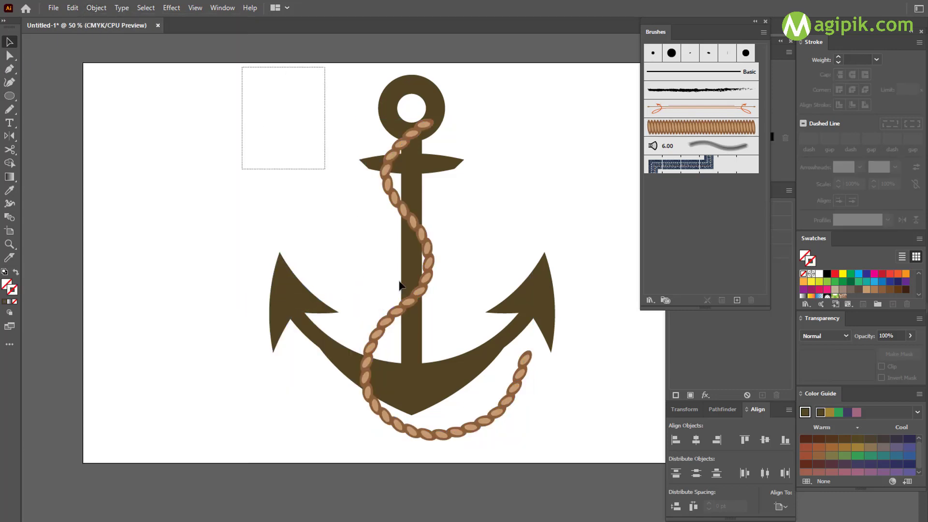
left_click_drag(399, 285, 584, 467)
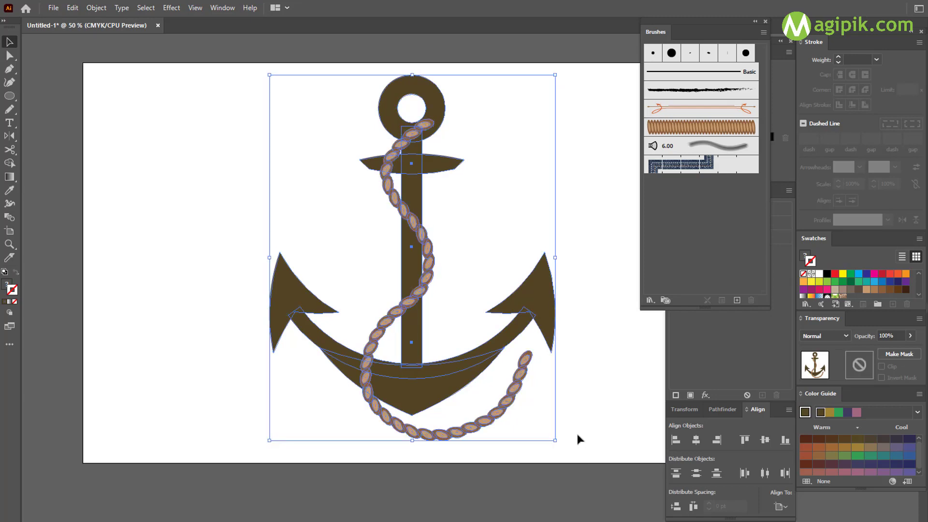
left_click(477, 438)
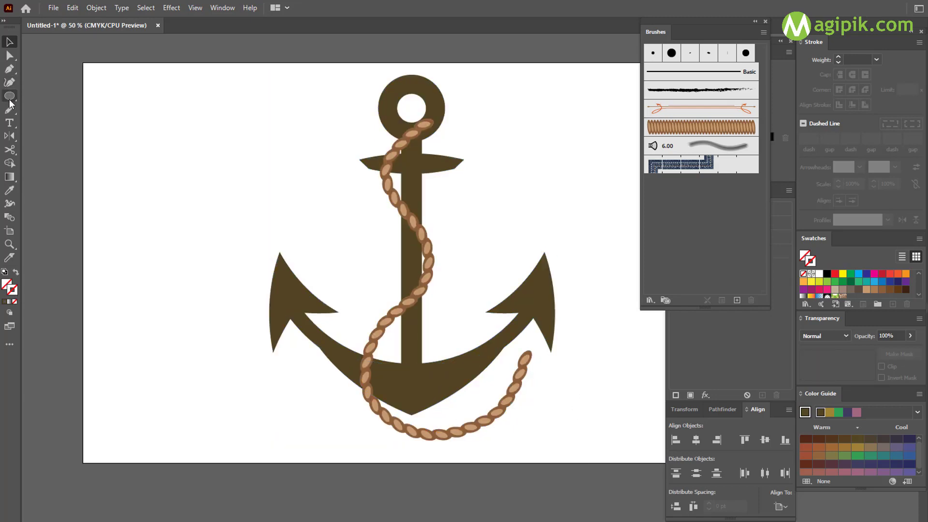
- Draw a large coral circle with no outline left of the anchor
scroll(238, 172, "left", 3)
scroll(238, 172, "left", 3)
scroll(240, 179, "left", 3)
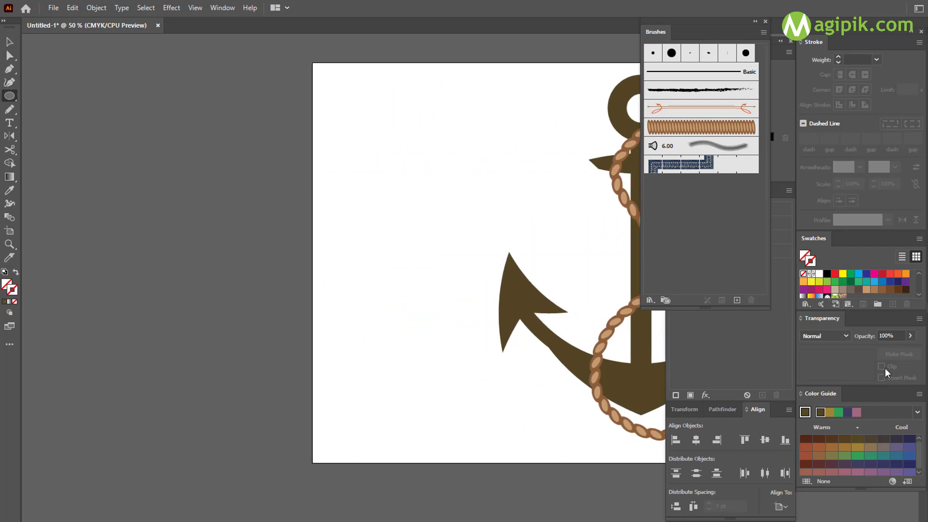
left_click(858, 415)
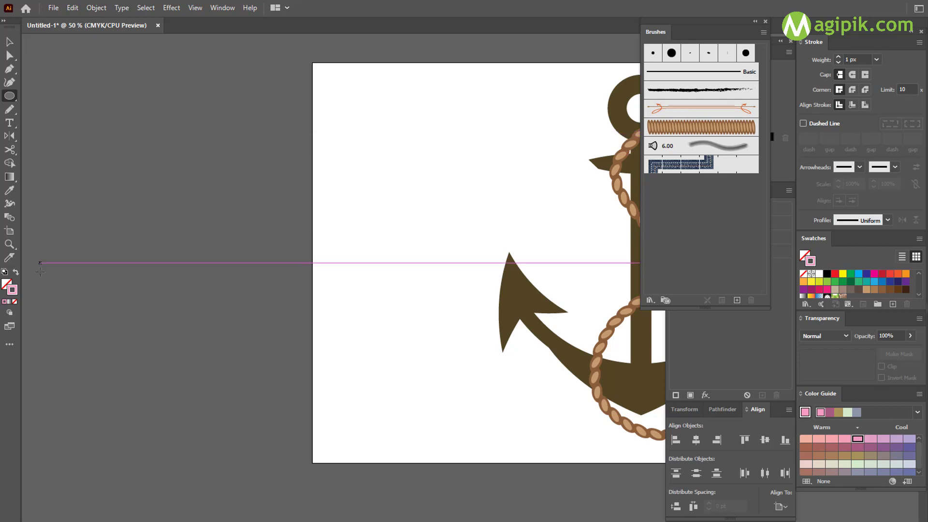
left_click(16, 273)
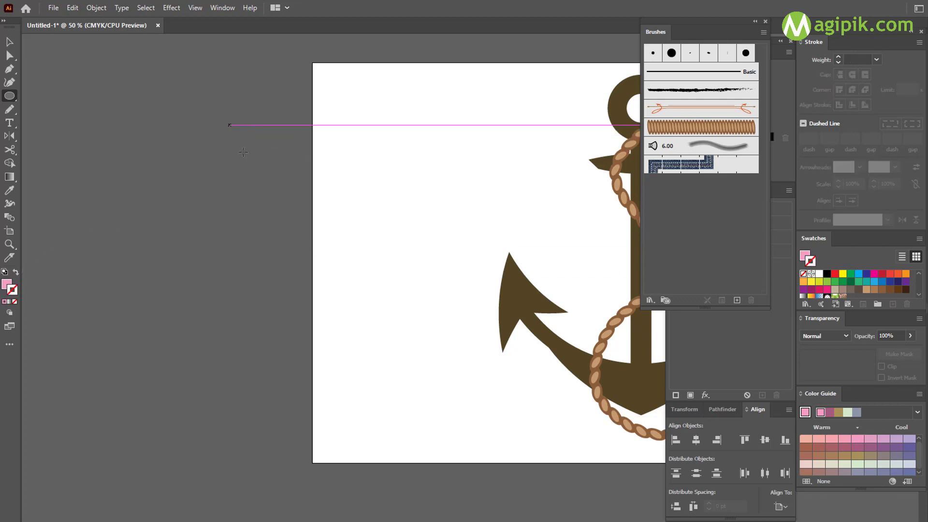
left_click_drag(230, 124, 412, 306)
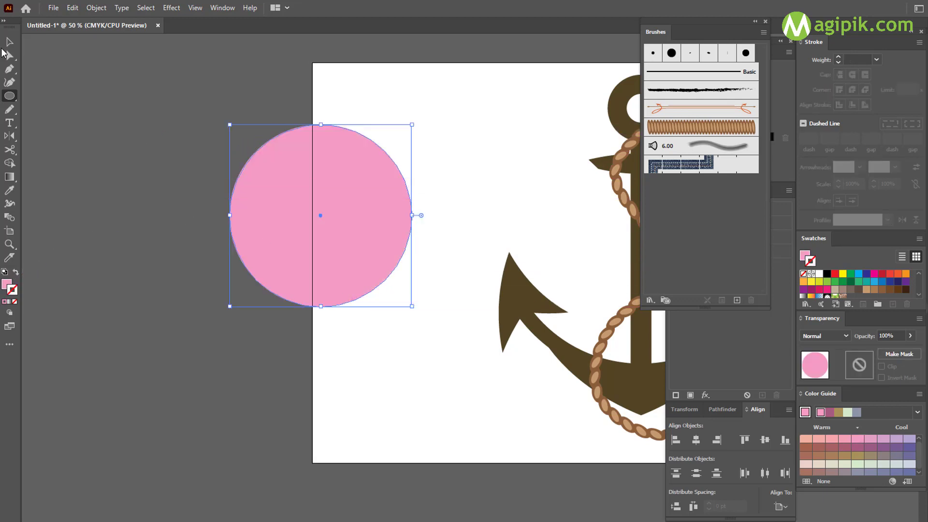
left_click(9, 42)
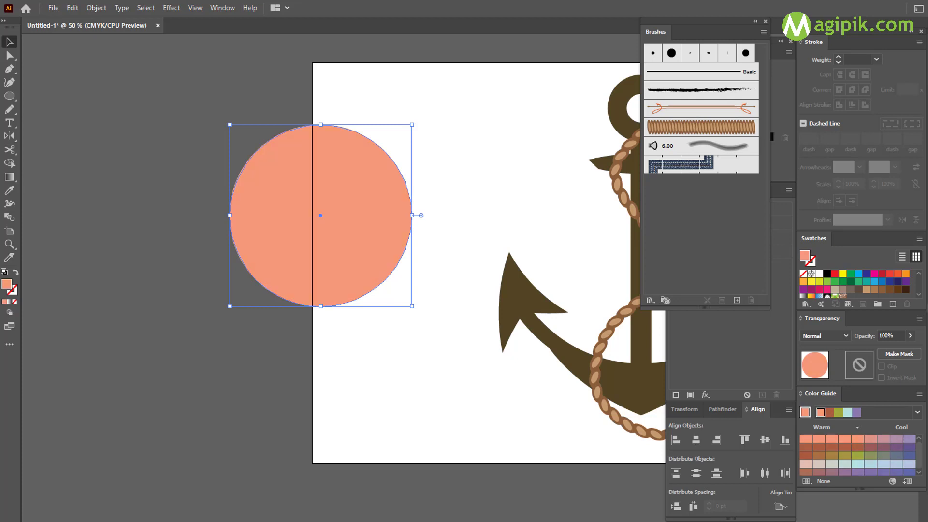
- Paste a circle copy in front, shrink it to about 364 pt, and fill it deeper salmon
left_click(407, 336)
left_click(338, 192)
left_click(323, 126)
left_click(323, 138)
left_click_drag(321, 124, 317, 149)
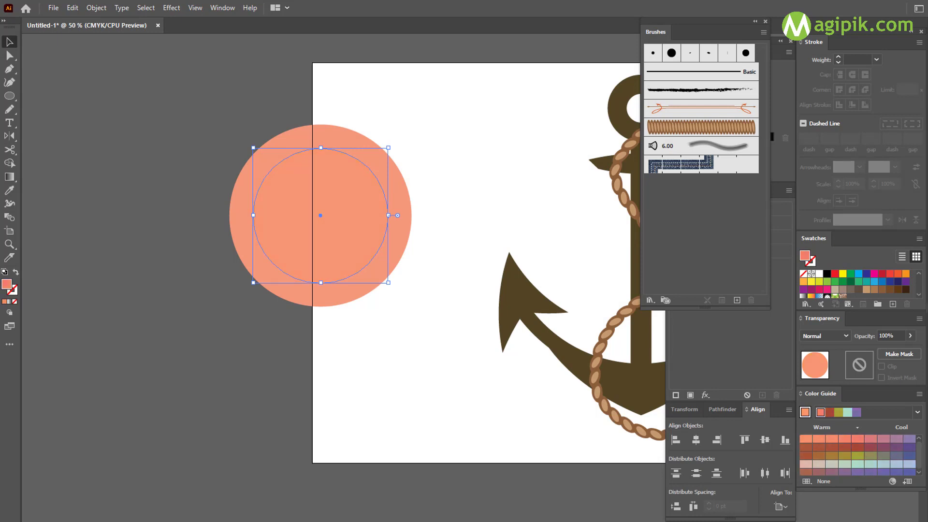
left_click(855, 438)
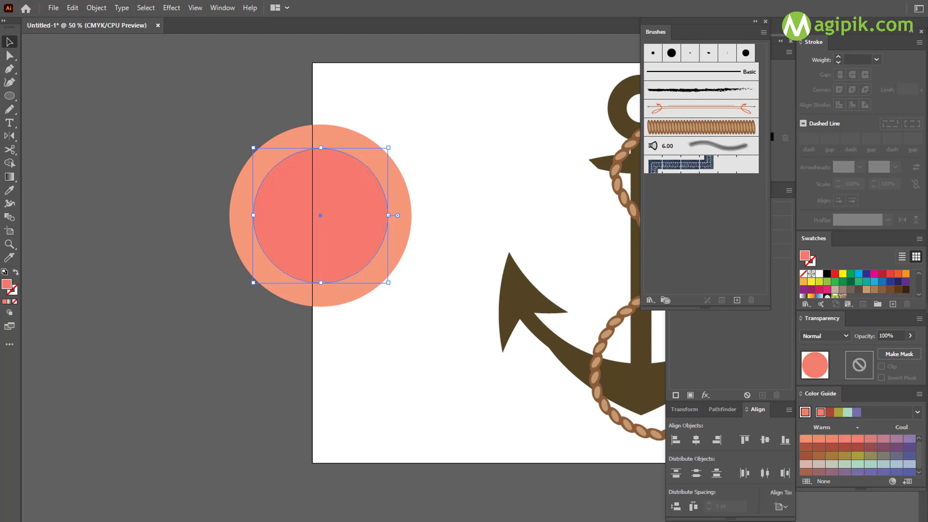
left_click(373, 344)
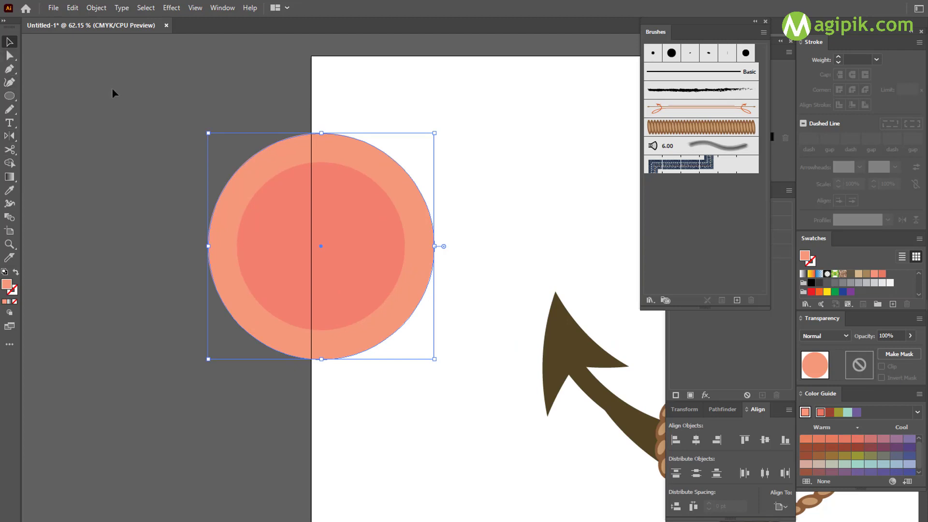
- Warp the outer circle's edge into spiky petals using a 30 pt Warp brush
key("shift+r")
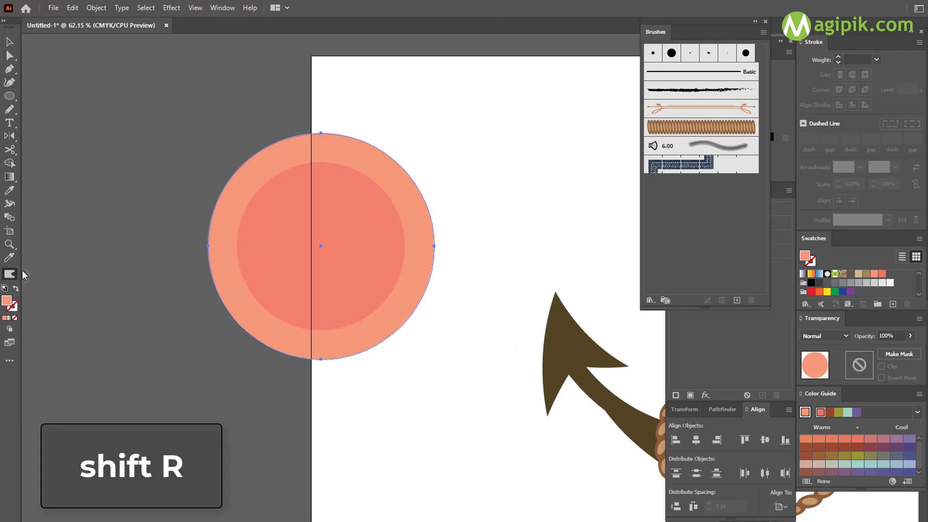
double_click(10, 274)
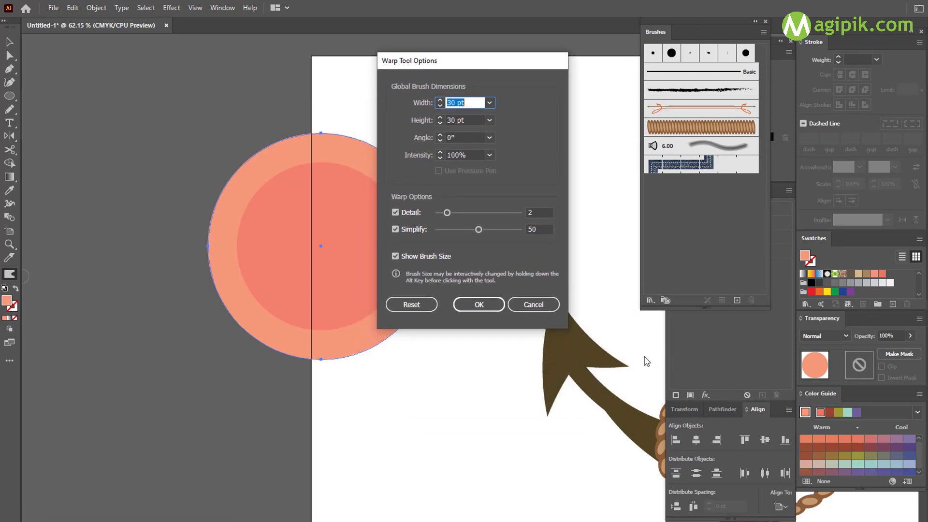
left_click(479, 305)
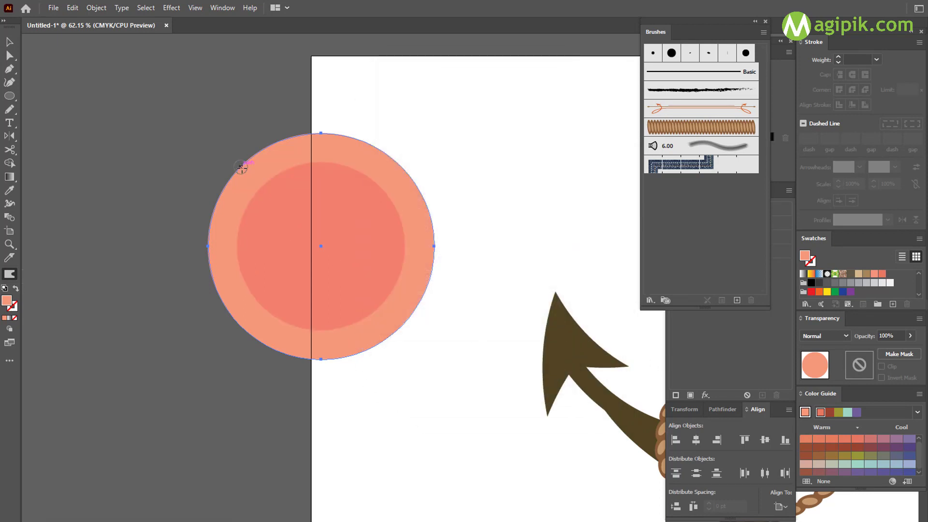
mouse_move(234, 157)
left_mouse_down()
mouse_move(248, 331)
mouse_move(235, 160)
left_mouse_up()
key("v")
left_click(460, 115)
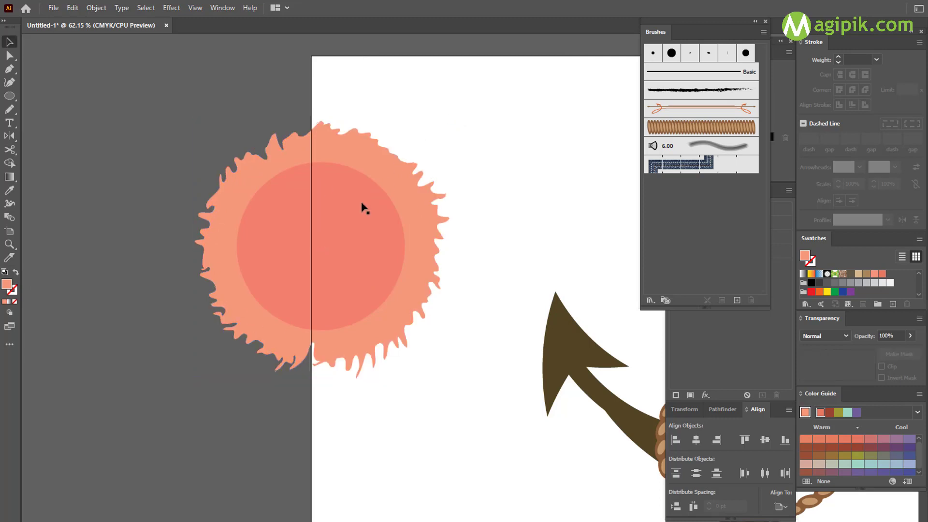
left_click(328, 240)
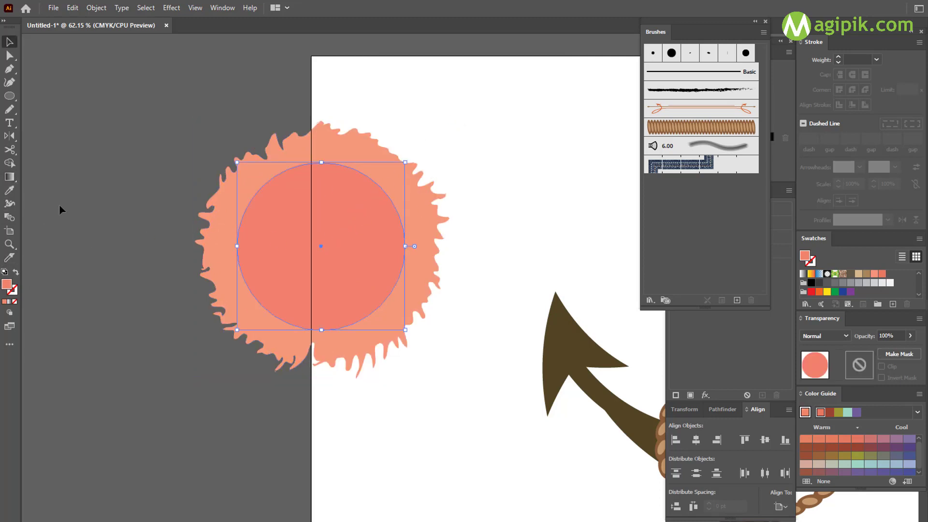
- Warp the inner circle's edge all around into wavy, ragged petals
key("shift+r")
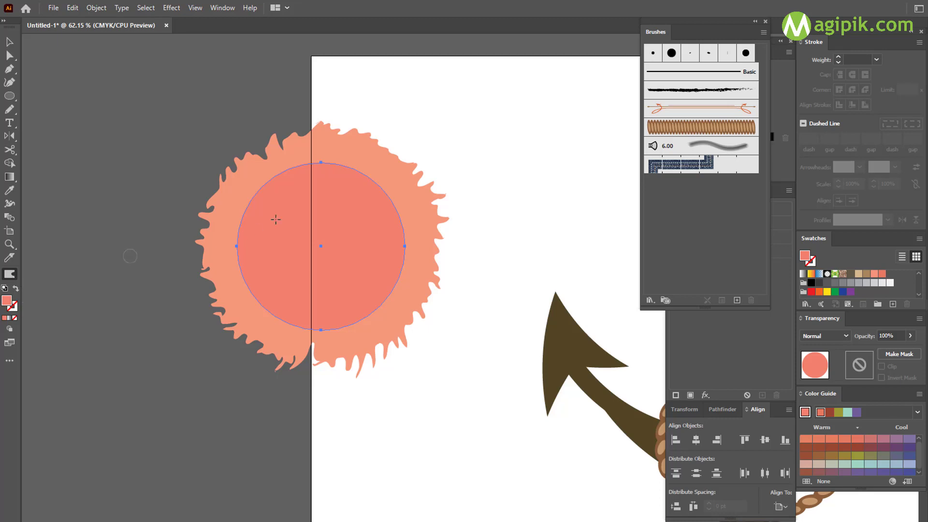
mouse_move(269, 191)
left_mouse_down()
mouse_move(304, 154)
mouse_move(404, 233)
left_mouse_up()
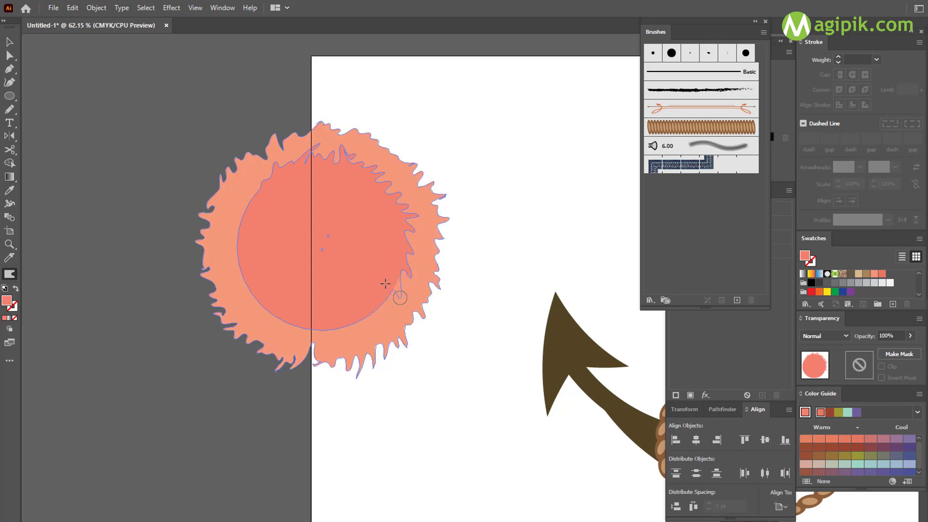
mouse_move(404, 232)
left_mouse_down()
mouse_move(374, 297)
mouse_move(322, 333)
left_mouse_up()
mouse_move(268, 176)
left_mouse_down()
mouse_move(253, 196)
mouse_move(296, 318)
mouse_move(272, 312)
mouse_move(225, 239)
left_mouse_up()
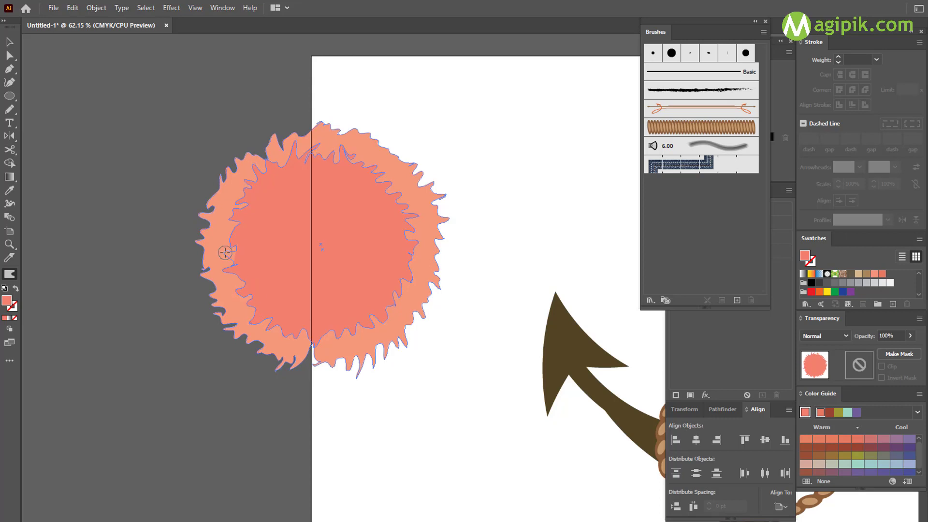
left_click_drag(353, 317, 333, 160)
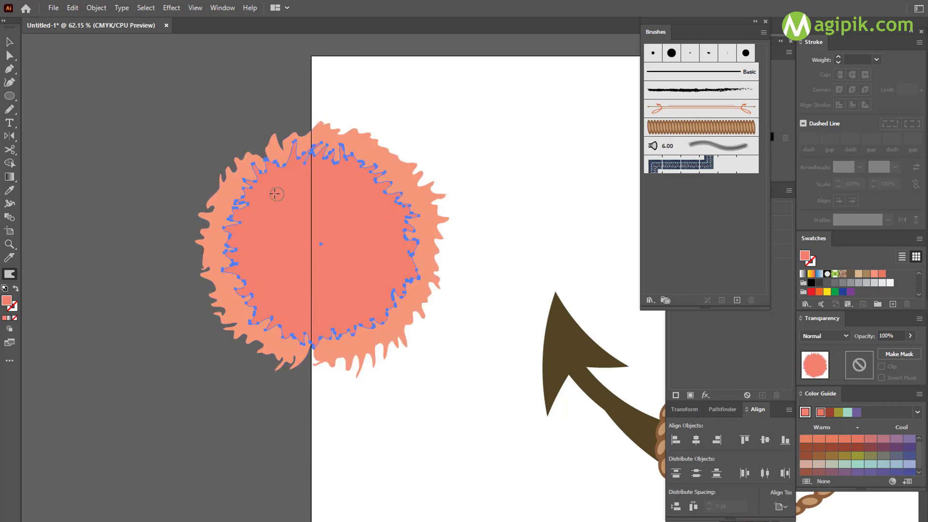
left_click_drag(275, 191, 222, 220)
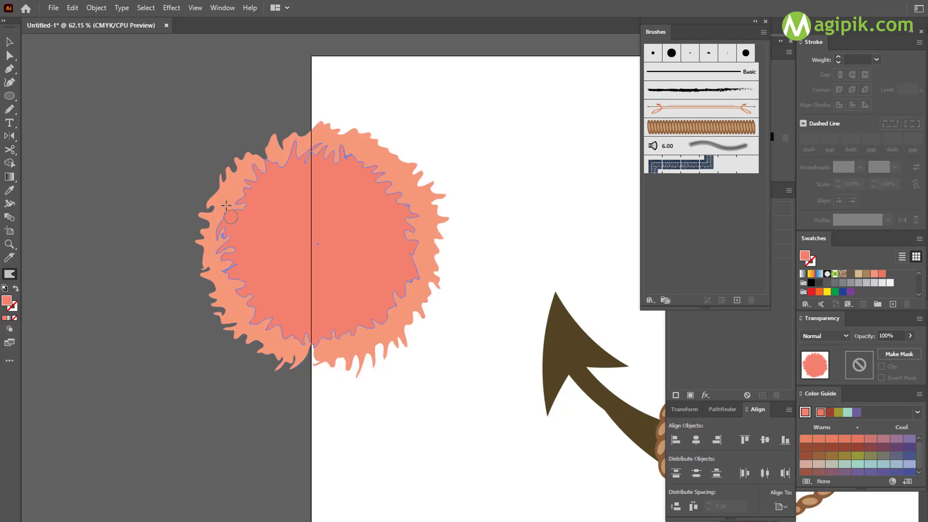
- Scale the inner ragged shape slightly larger
key("v")
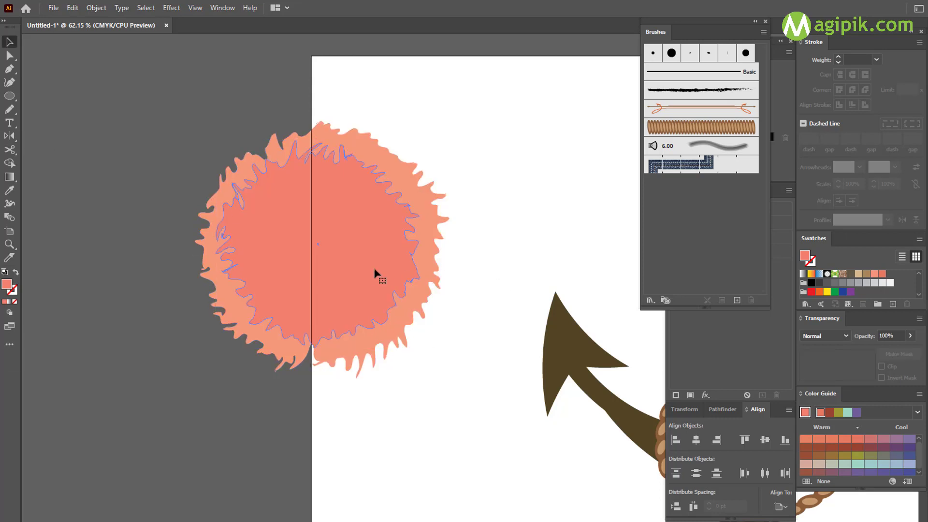
left_click(375, 276)
left_click_drag(419, 245, 426, 245)
left_click(221, 95)
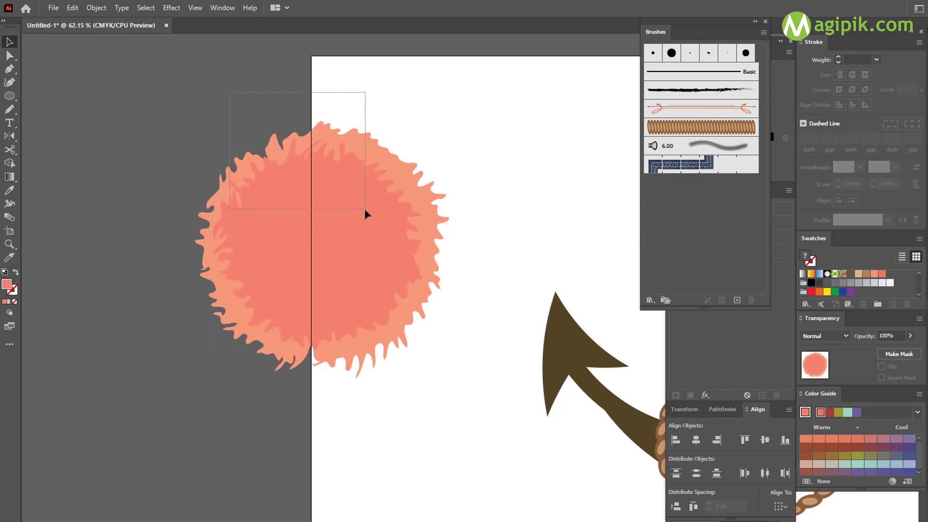
- Group the two petal layers and erase a first notch near the top
left_click_drag(230, 93, 367, 212)
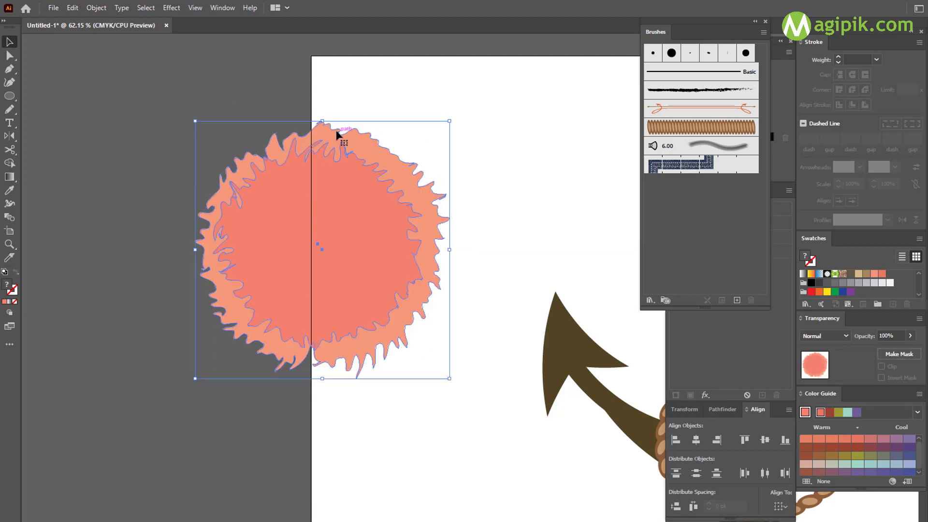
key("ctrl+g")
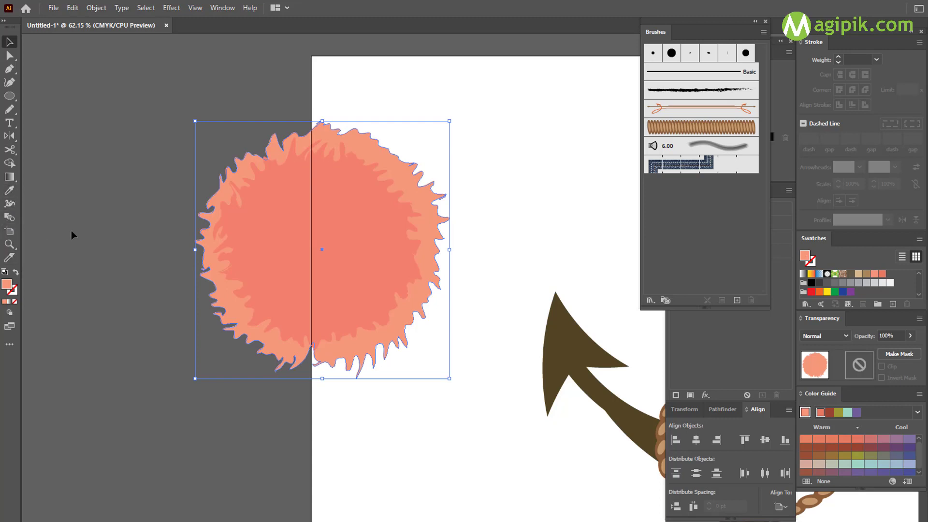
key("shift+e")
left_click_drag(302, 129, 319, 160)
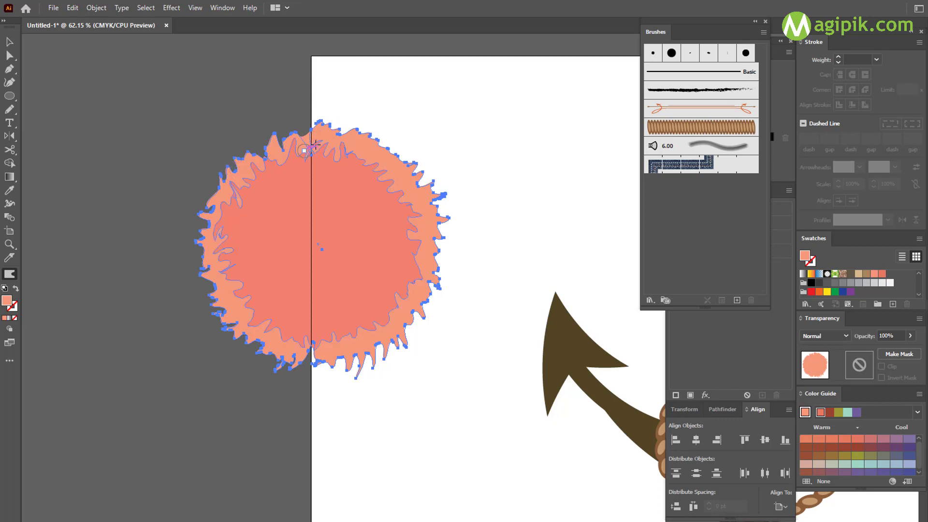
left_click(10, 42)
left_click(267, 106)
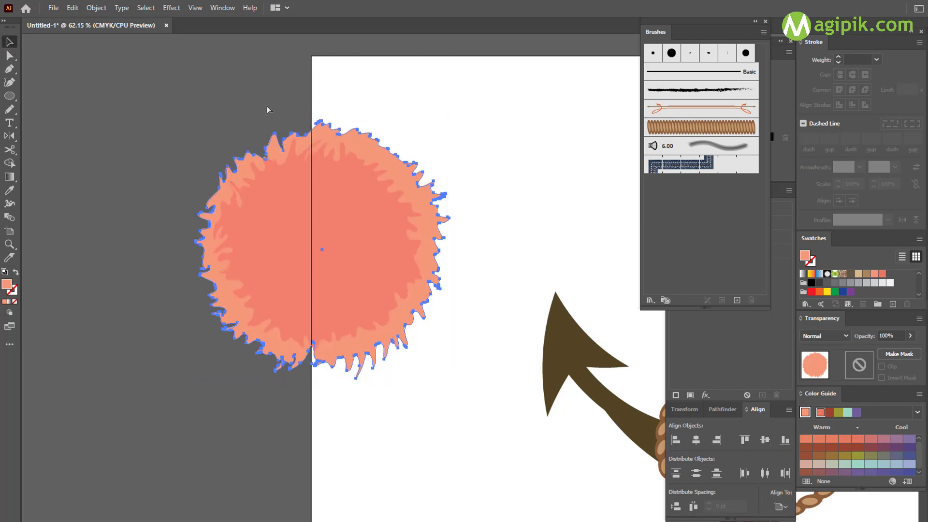
left_click_drag(266, 106, 108, 232)
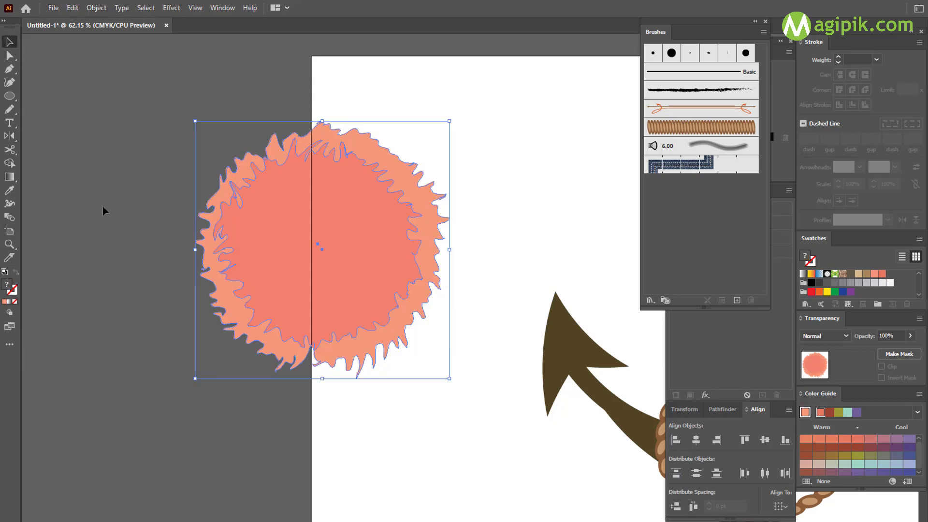
- Cut thin notches into the petals all around the flower's edge with the Eraser
key("shift+e")
left_click_drag(308, 145, 304, 156)
left_click_drag(407, 163, 367, 182)
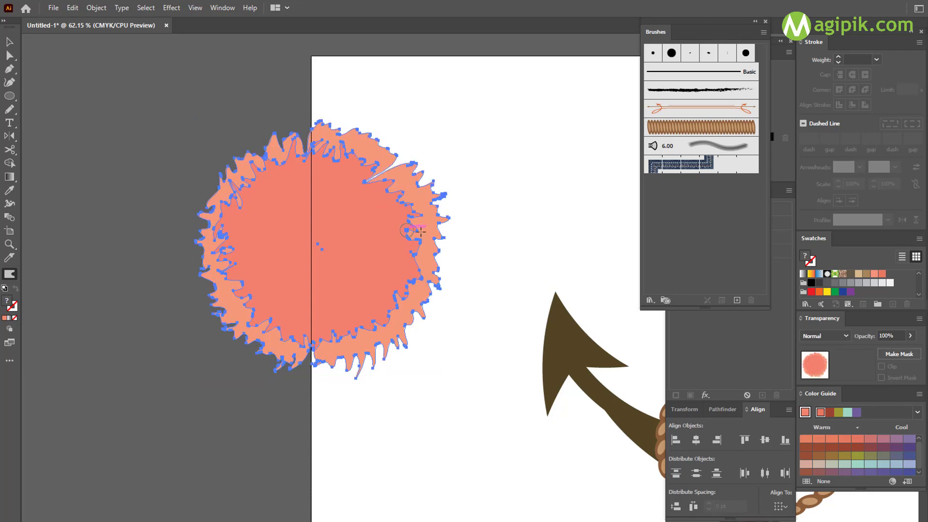
left_click_drag(448, 239, 417, 244)
left_click_drag(423, 310, 396, 289)
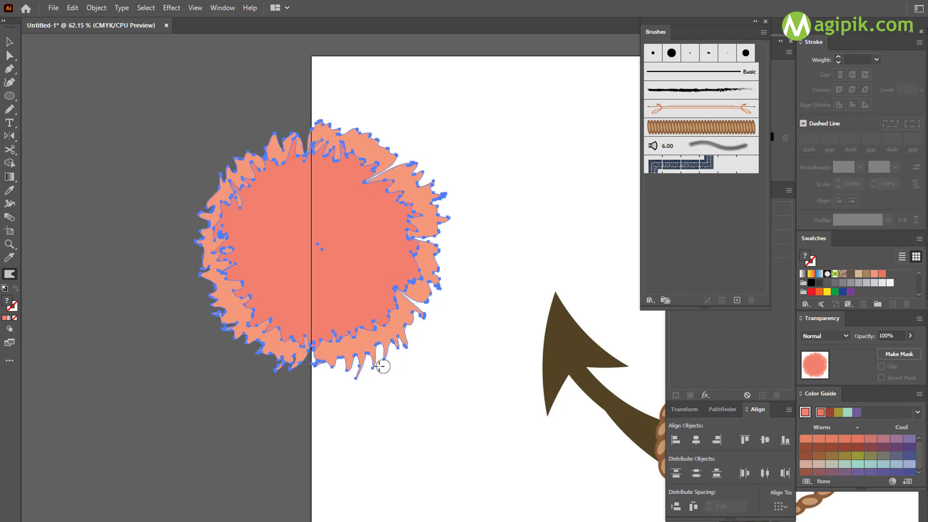
left_click_drag(353, 378, 357, 331)
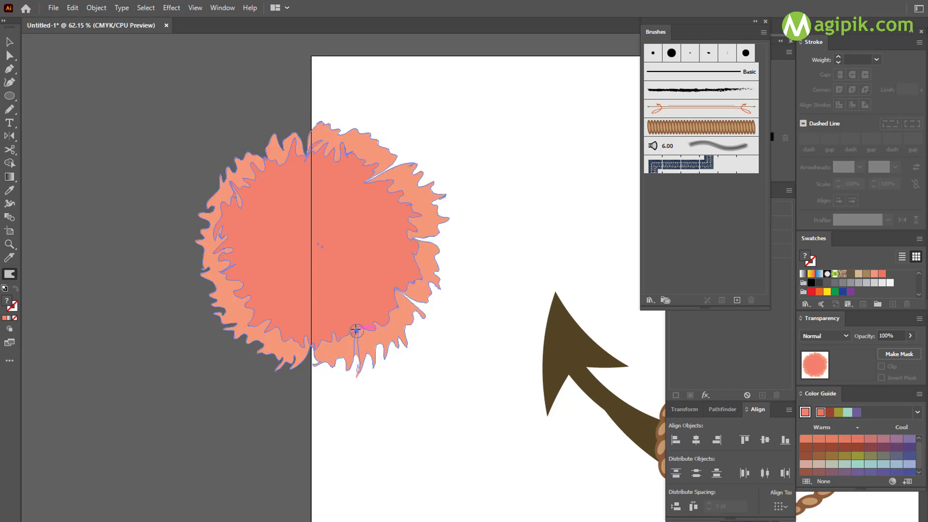
left_click_drag(273, 361, 283, 331)
left_click_drag(203, 285, 256, 285)
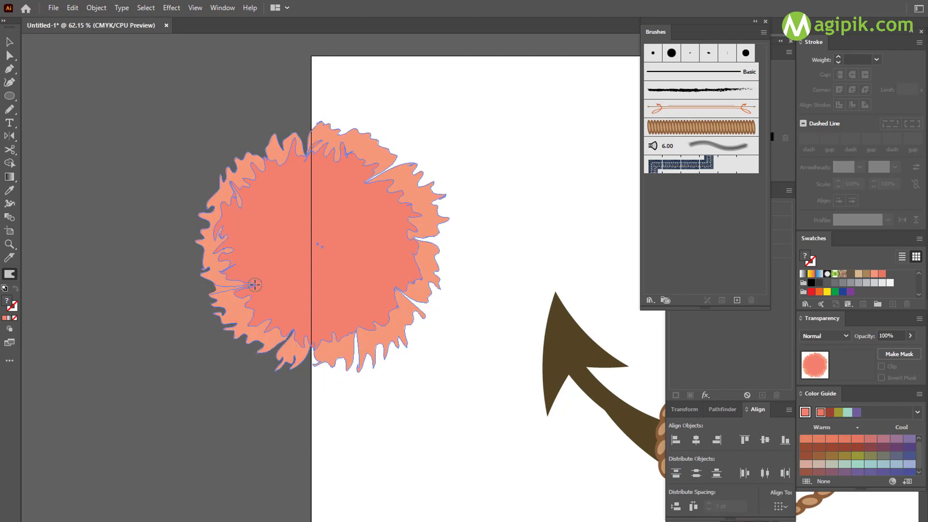
left_click_drag(206, 207, 260, 226)
left_click_drag(264, 157, 277, 182)
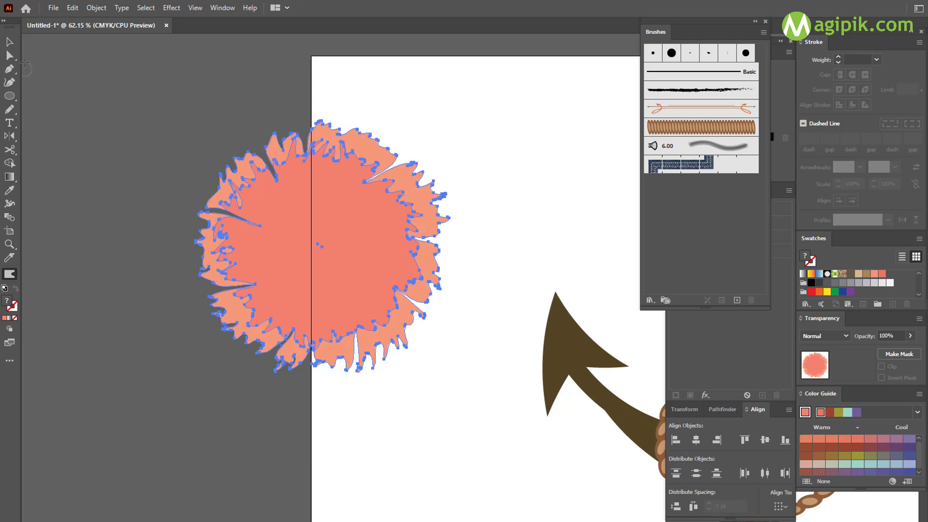
left_click(8, 43)
left_click(193, 105)
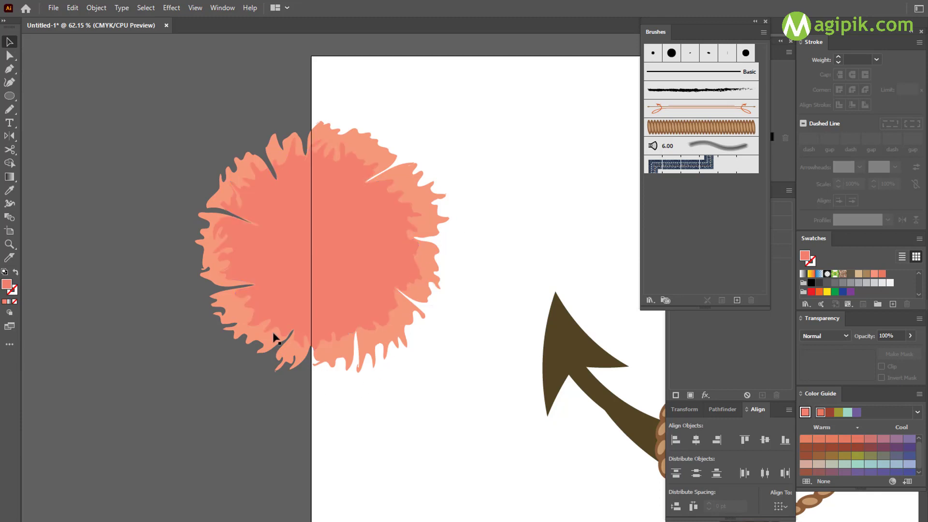
left_click_drag(192, 116, 438, 375)
- Paste a copy of the flower in front and shrink it into a centre layer
key("ctrl+c")
key("ctrl+f")
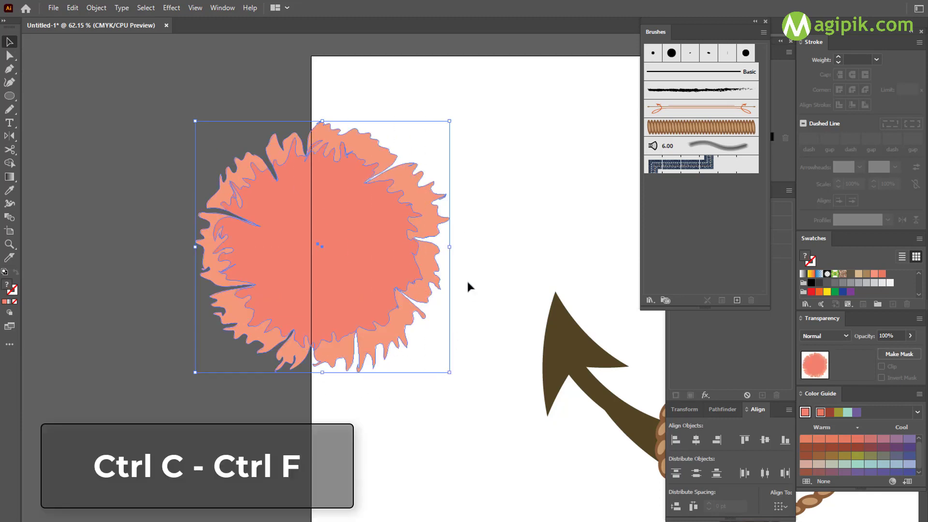
left_click(403, 207)
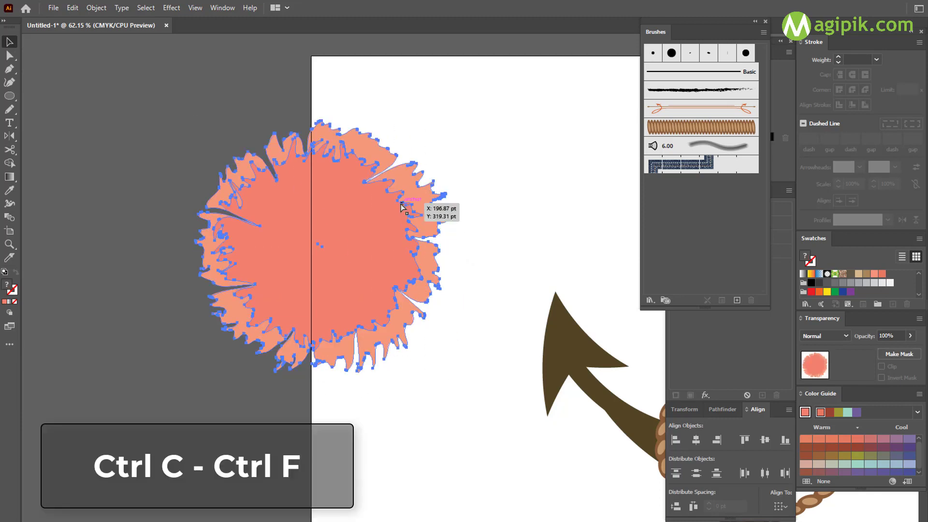
left_click(321, 130)
left_click_drag(324, 126, 311, 178)
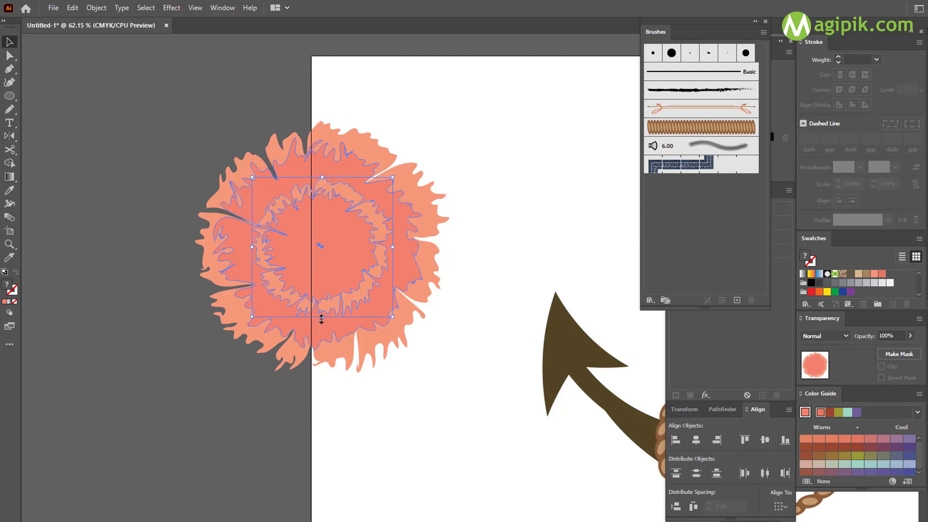
left_click_drag(322, 316, 322, 341)
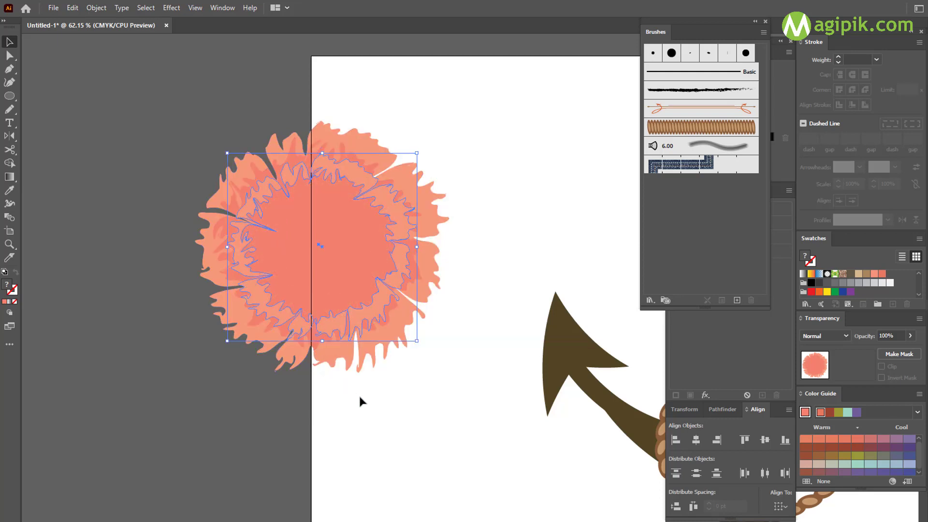
left_click_drag(317, 156, 355, 210)
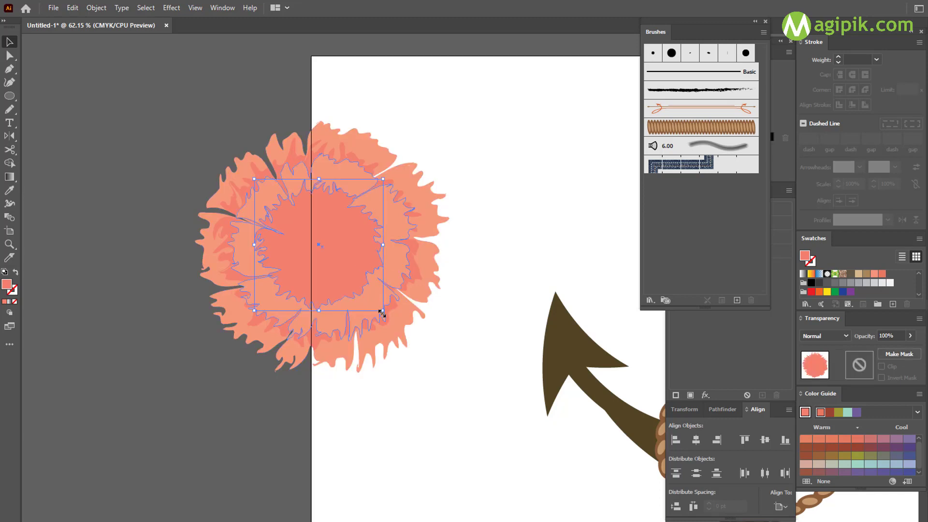
- Rescale the inner flower layer larger, undoing one unwanted resize
left_click_drag(382, 313, 423, 351)
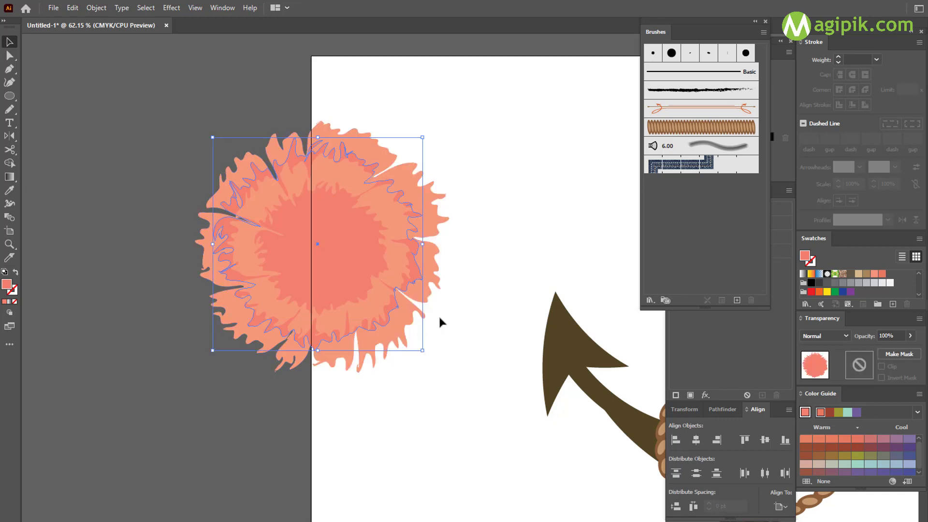
key("ctrl+z")
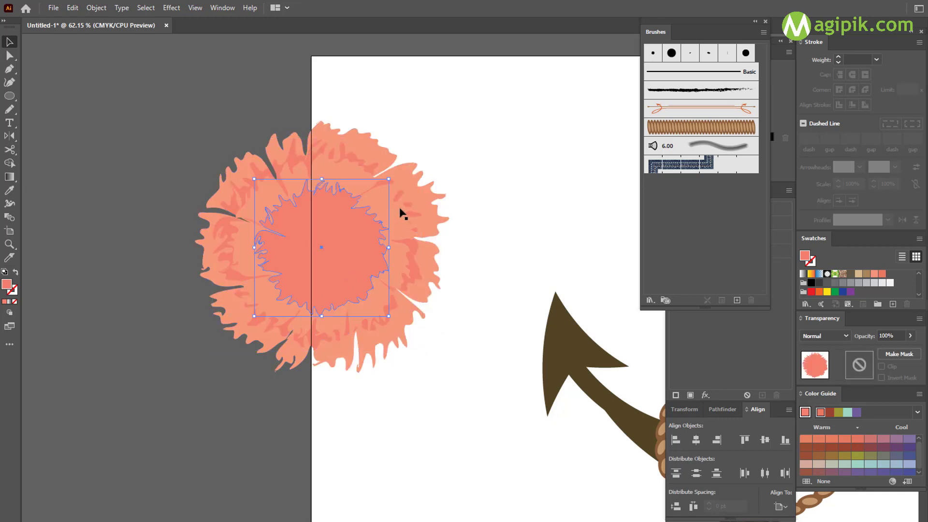
left_click_drag(398, 225, 429, 133)
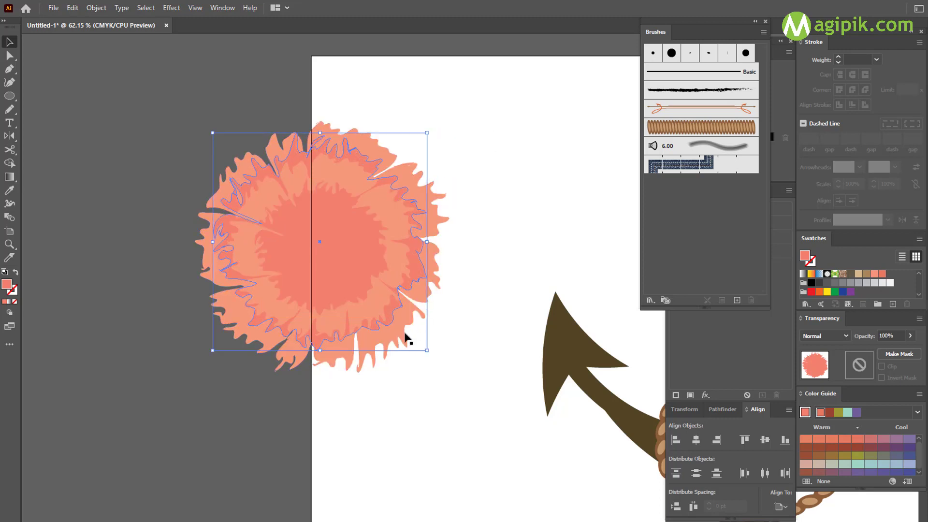
left_click_drag(317, 352, 411, 358)
left_click(439, 350)
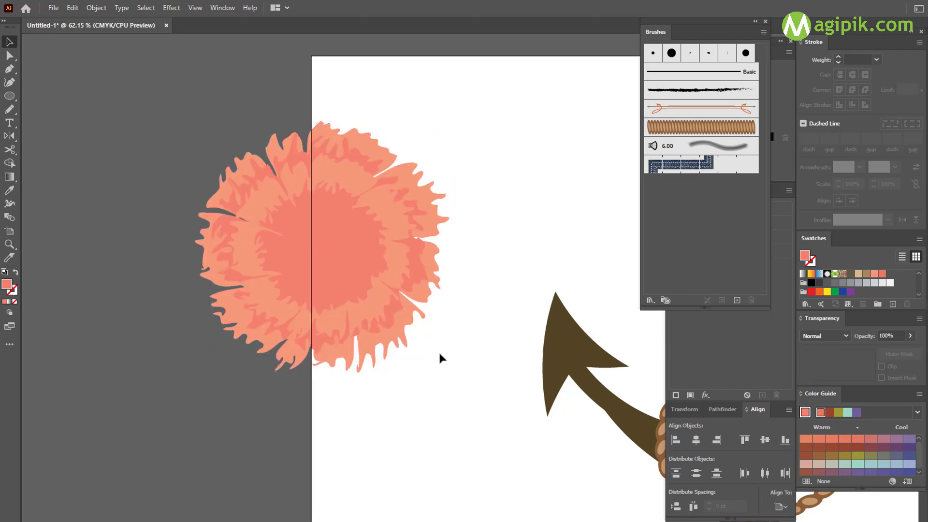
left_click(335, 264)
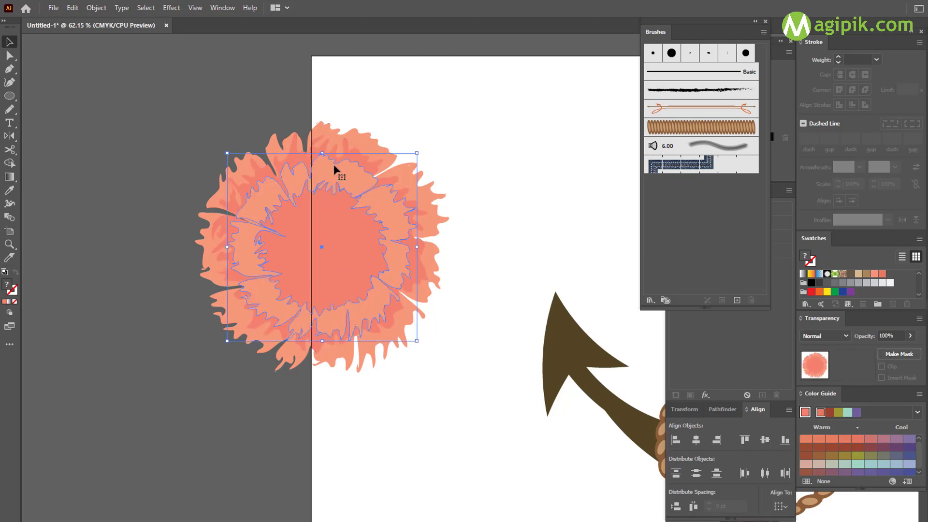
- Shrink the inner petal layer evenly about its centre and rotate it counter-clockwise
left_click_drag(322, 153, 323, 190)
left_click_drag(386, 187, 332, 197)
left_click(509, 182)
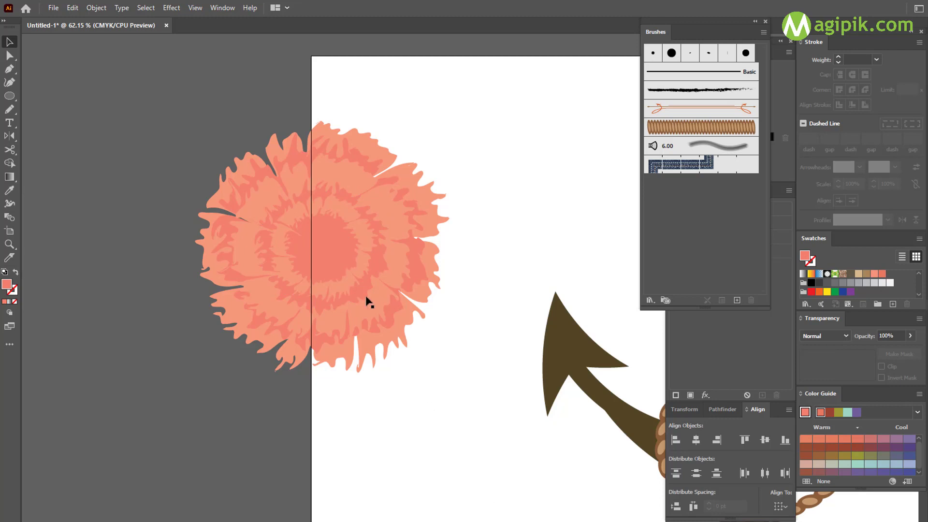
- Select the inner petal layers, then rotate the innermost flower shape slightly
left_click(359, 251)
left_click(371, 246, "shift")
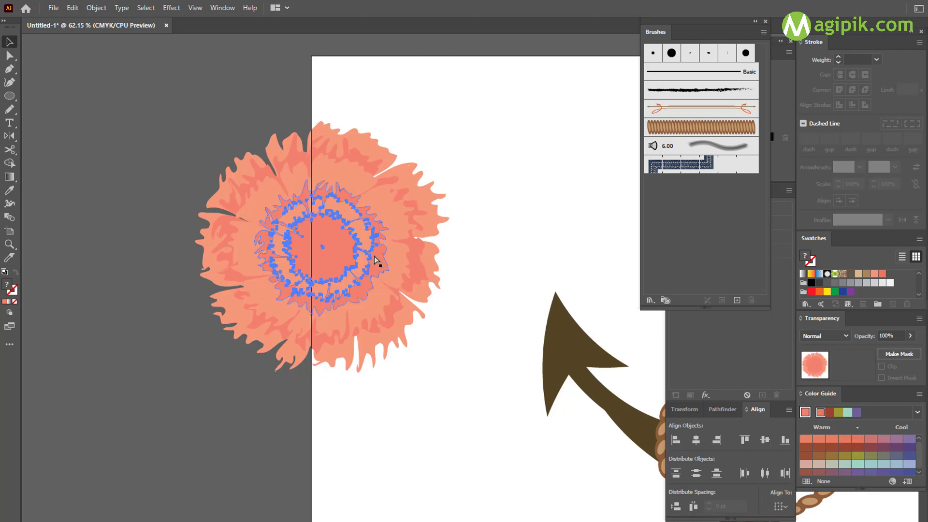
left_click(296, 207)
left_click_drag(325, 197, 331, 217)
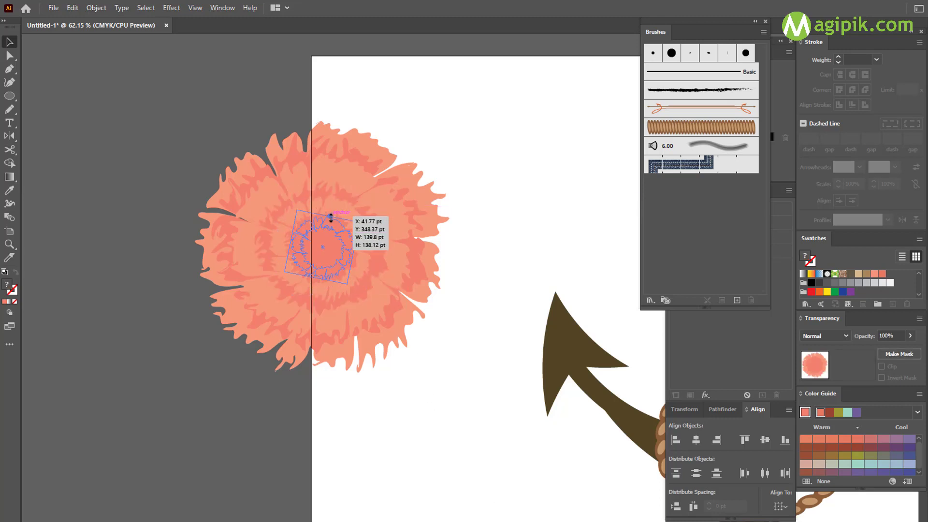
scroll(330, 218, "up", 2)
left_click(578, 209)
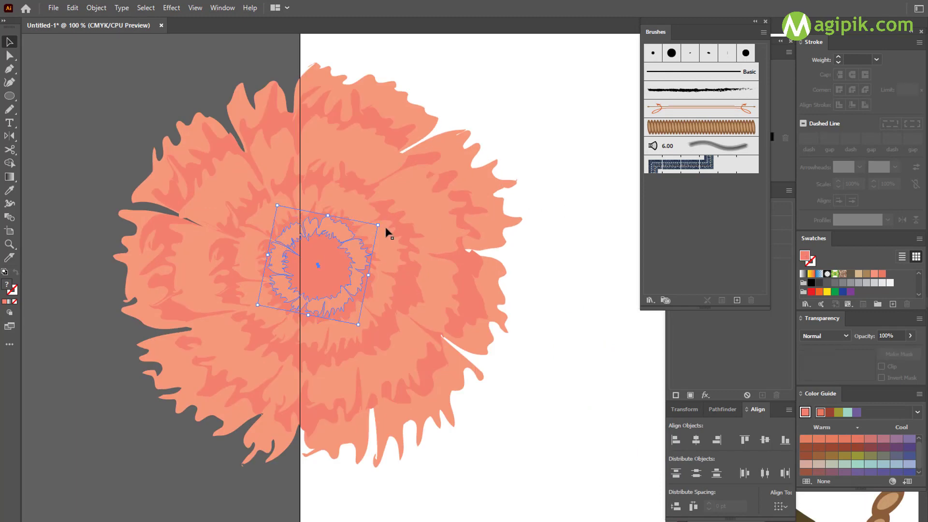
- Enlarge the inner ring slightly to about 145 × 143 pt and check the alternating rings
left_click(327, 248)
left_click_drag(332, 218, 326, 219)
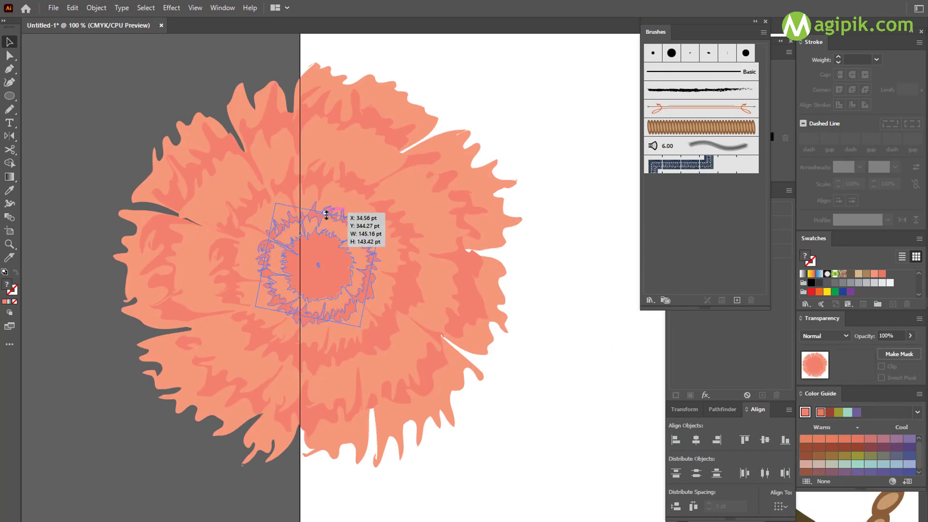
left_click(548, 176)
scroll(547, 176, "down", 2)
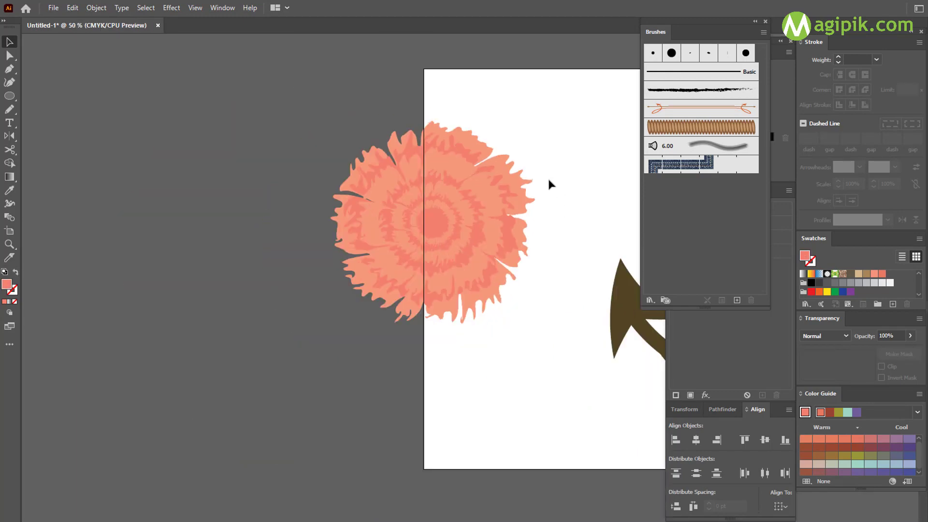
scroll(436, 245, "up", 1)
scroll(438, 276, "up", 1)
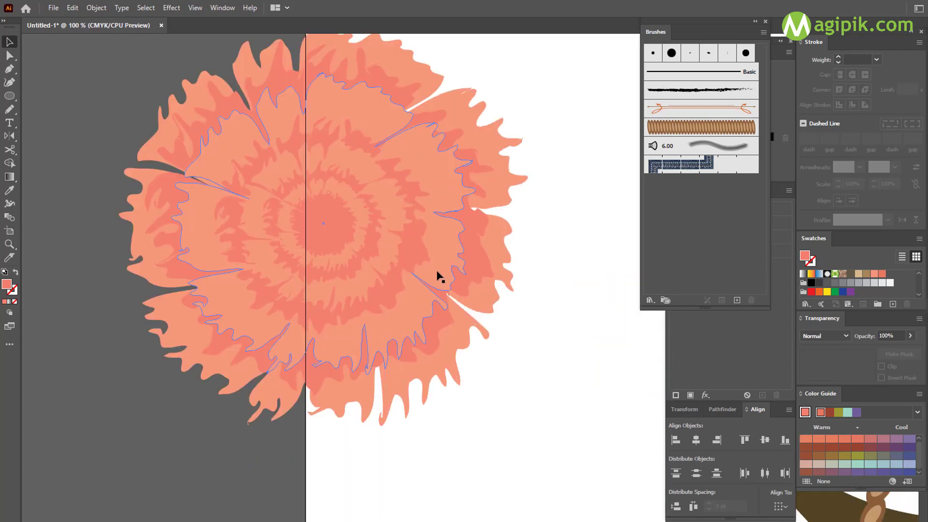
scroll(497, 395, "left", 1)
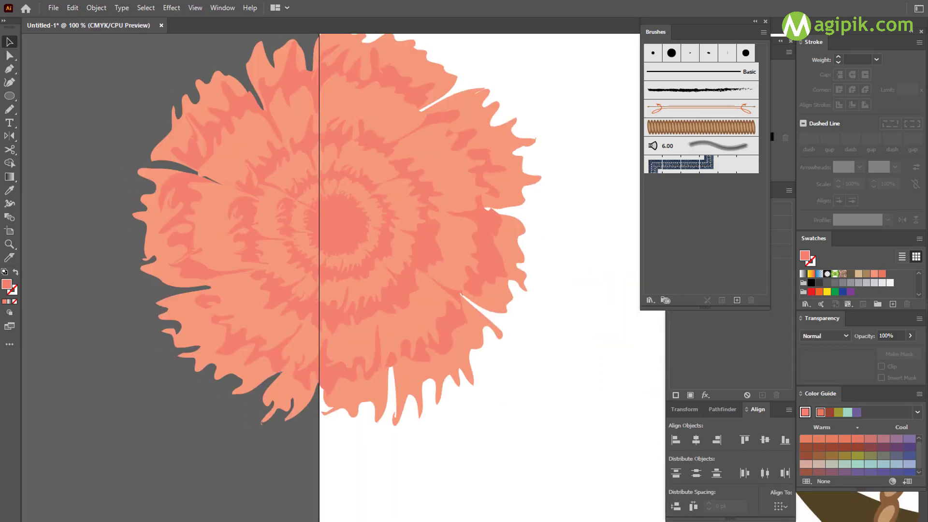
scroll(473, 369, "down", 1)
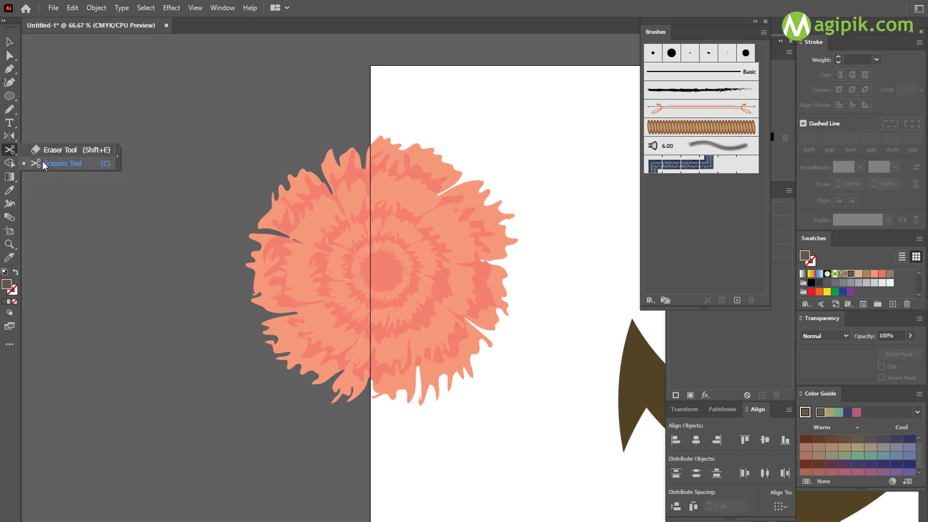
- Switch to the Eraser tool and increase its Size in Eraser Tool Options
left_click_drag(9, 150, 53, 152)
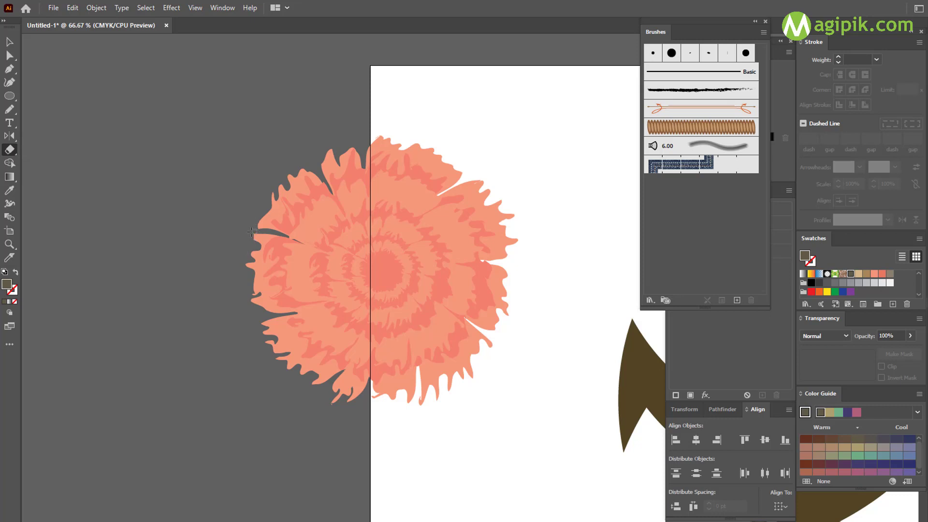
scroll(251, 232, "up", 2)
key("Return")
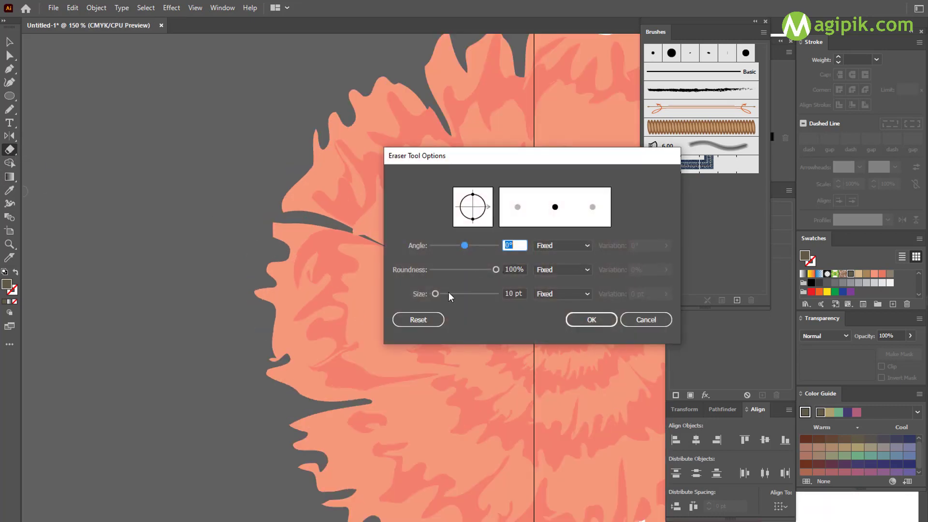
left_click_drag(449, 297, 441, 295)
left_click(591, 319)
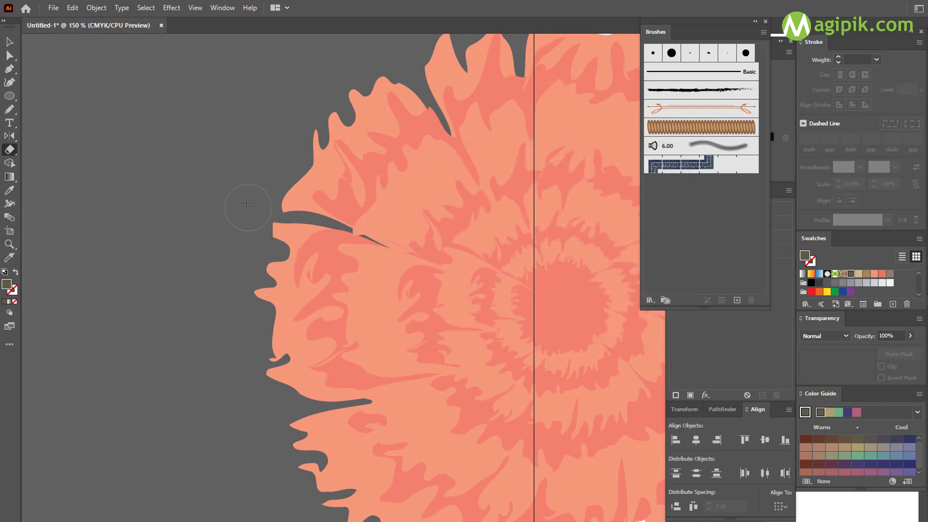
- Erase petal tips along the carnation's left, bottom and upper-right edges
mouse_move(247, 203)
left_mouse_down()
mouse_move(242, 218)
mouse_move(296, 123)
mouse_move(296, 135)
mouse_move(373, 46)
mouse_move(232, 273)
mouse_move(261, 429)
mouse_move(302, 503)
mouse_move(339, 521)
left_mouse_up()
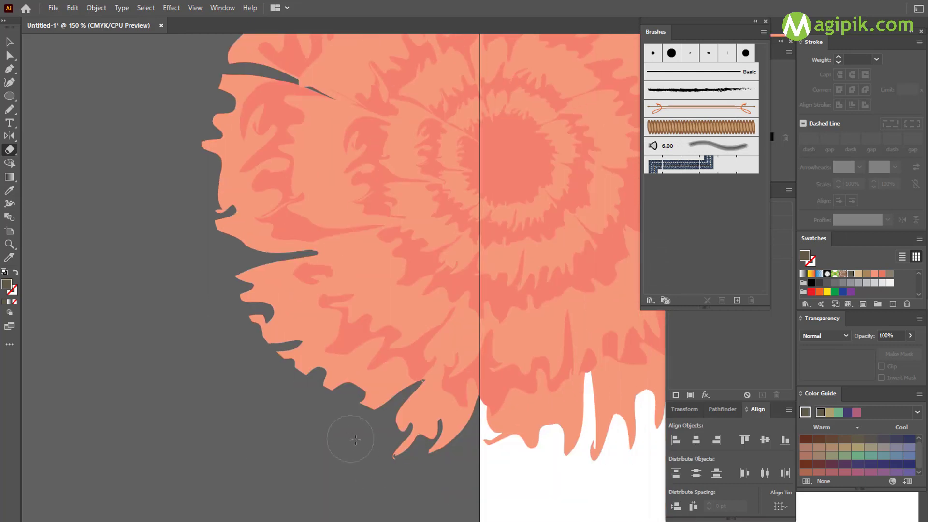
mouse_move(356, 440)
left_mouse_down()
mouse_move(390, 472)
mouse_move(385, 455)
mouse_move(442, 468)
mouse_move(392, 452)
mouse_move(549, 468)
mouse_move(657, 453)
mouse_move(462, 465)
mouse_move(651, 440)
left_mouse_up()
scroll(546, 480, "right", 3)
scroll(546, 480, "right", 4)
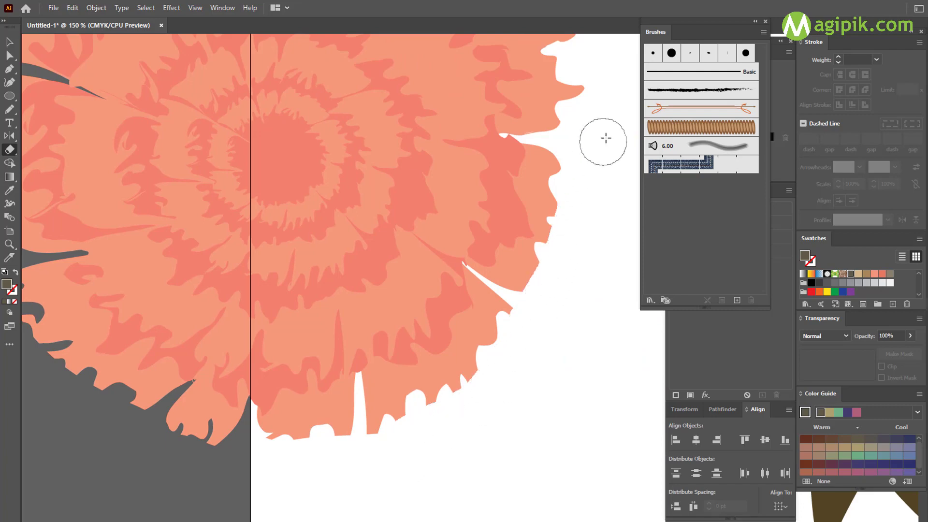
scroll(602, 193, "up", 3)
mouse_move(583, 165)
left_mouse_down()
mouse_move(527, 99)
mouse_move(497, 91)
left_mouse_up()
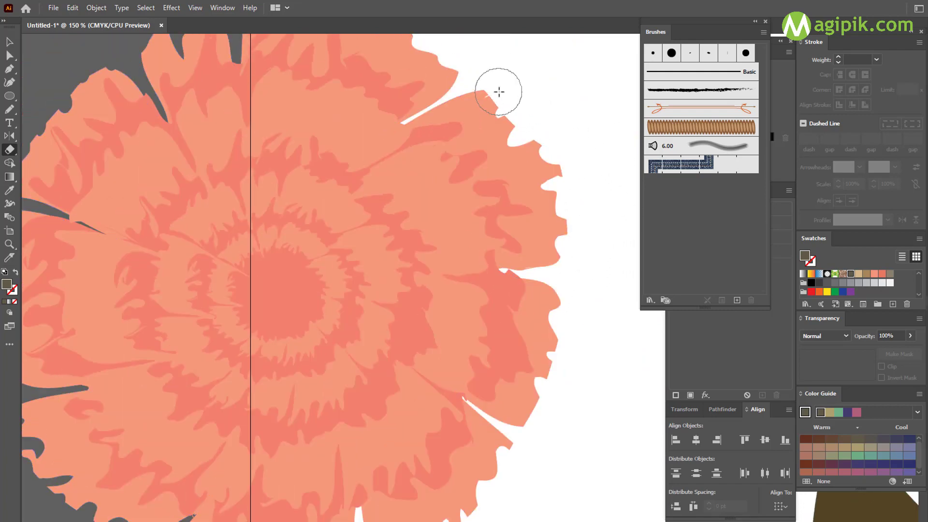
- Trim the petals along the top and upper-left, then return to selection and zoom out
scroll(498, 92, "up", 3)
scroll(504, 136, "left", 1)
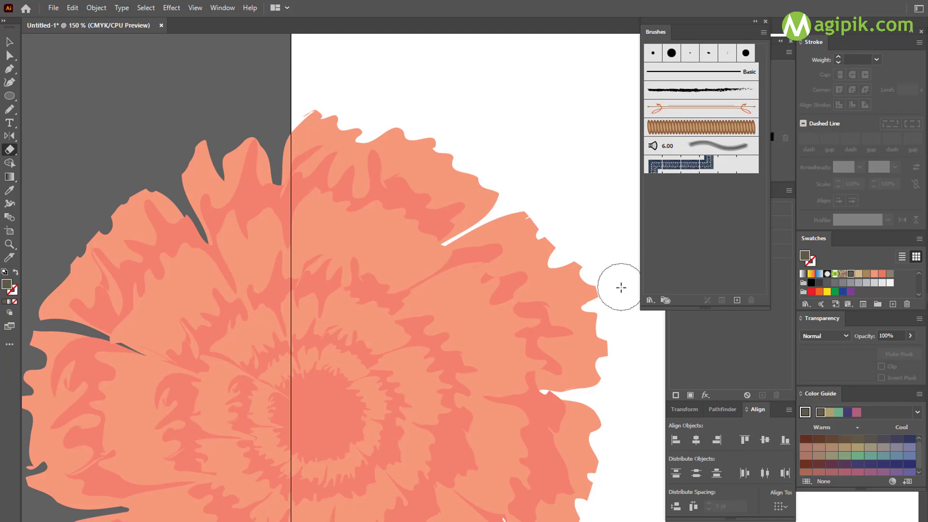
left_click_drag(321, 79, 377, 92)
left_click_drag(183, 128, 281, 92)
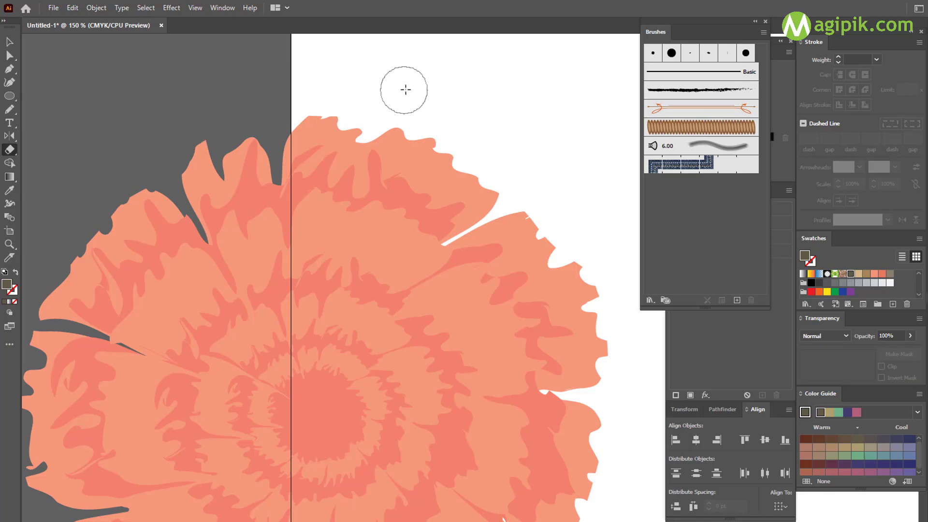
key("ctrl+minus")
key("ctrl+minus")
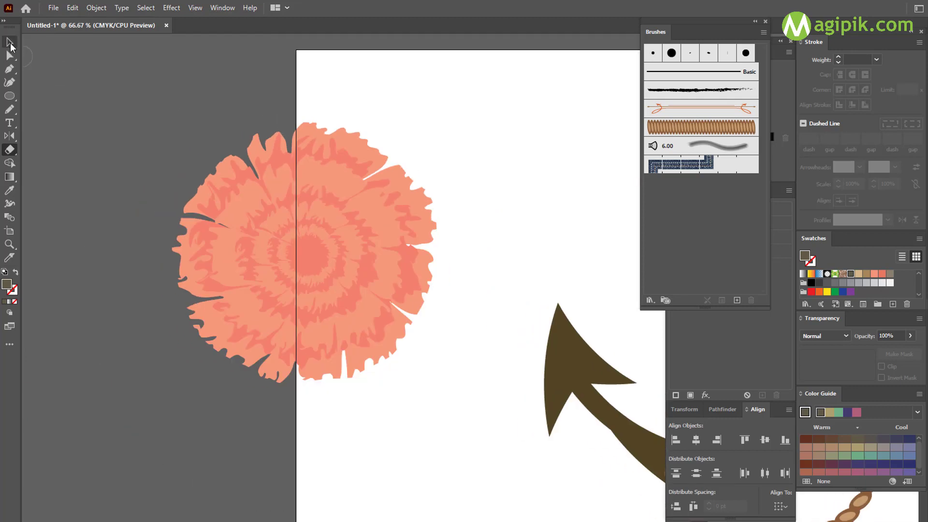
key("v")
scroll(255, 408, "left", 2)
- Draw a small dark brown circle near the carnation's centre
scroll(262, 401, "left", 2)
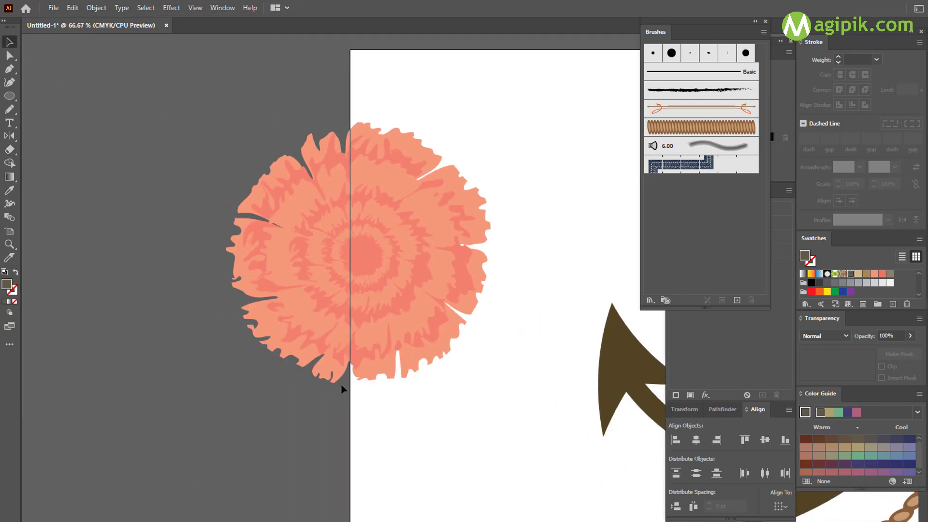
left_click(337, 383)
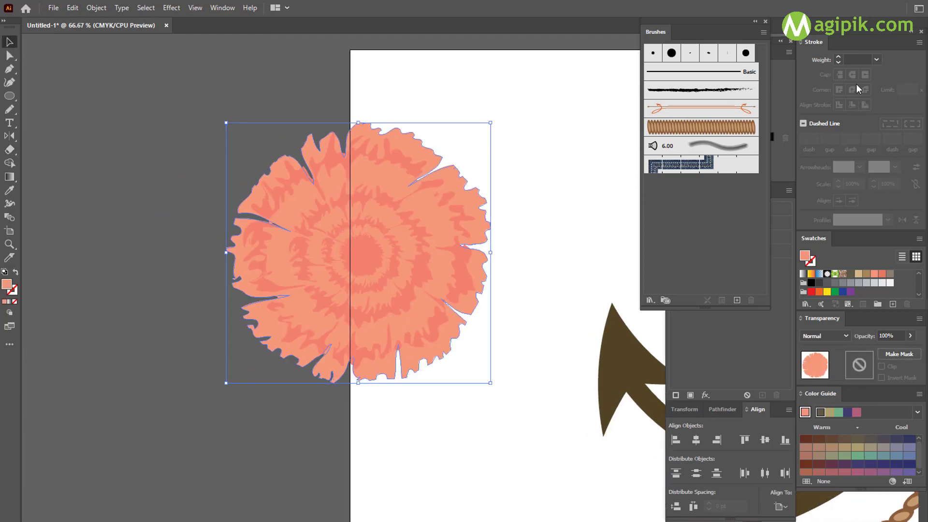
left_click(88, 312)
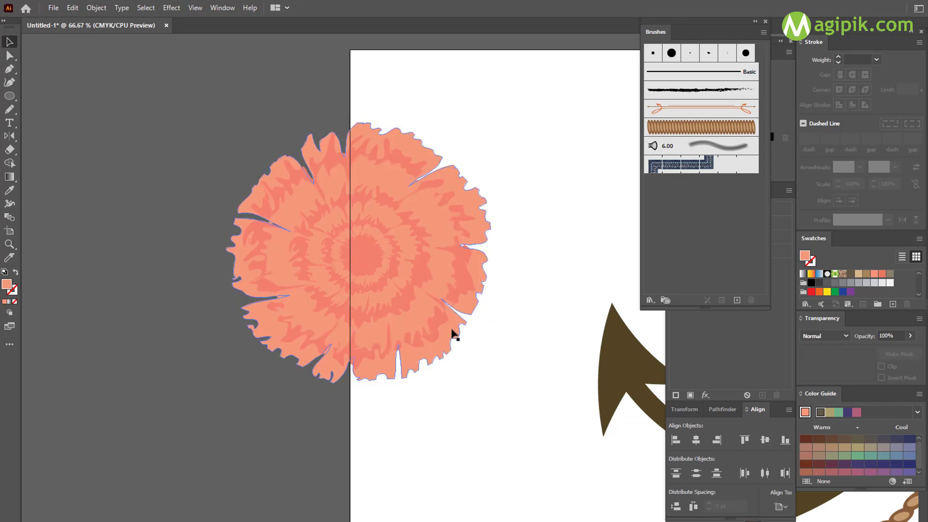
scroll(367, 256, "up", 1)
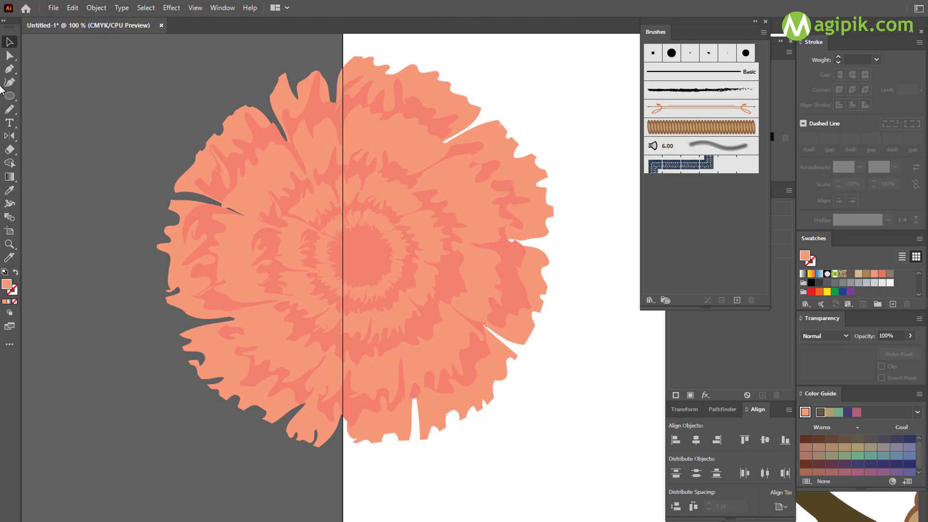
scroll(335, 267, "up", 1)
scroll(371, 257, "up", 1)
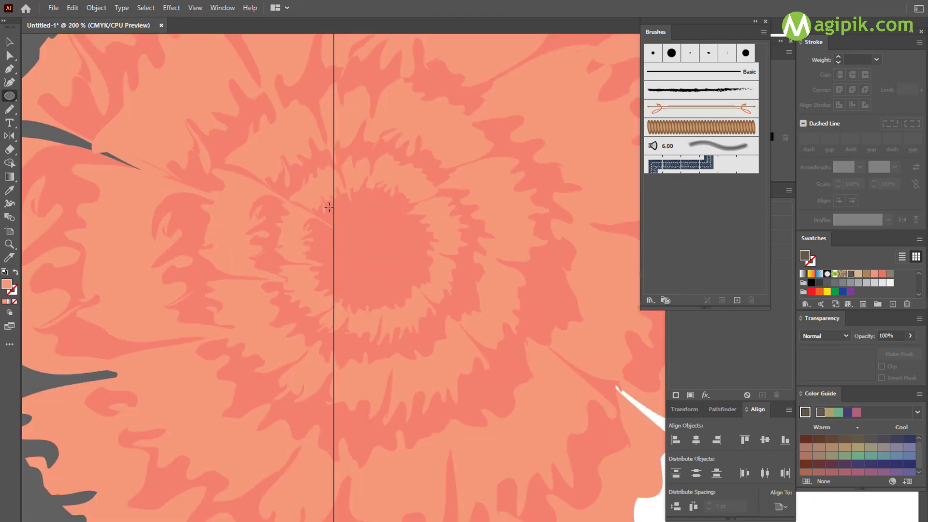
left_click_drag(348, 210, 369, 234)
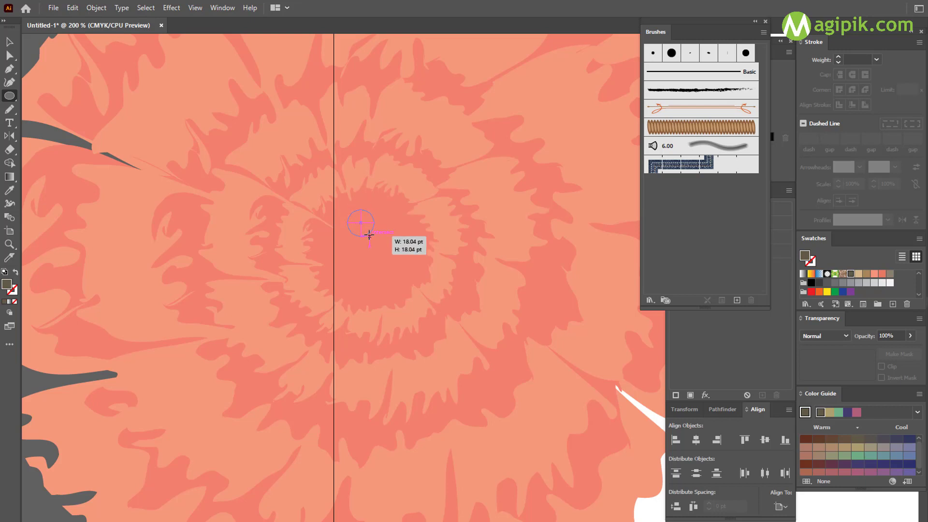
key("v")
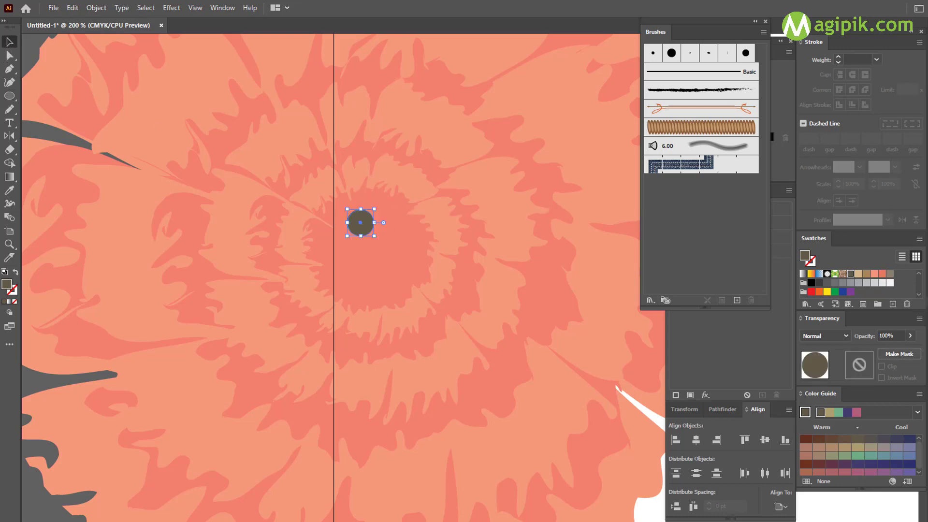
- Copy the dot into a ring and add a lighter grey-brown disc inside it
mouse_move(360, 224)
left_mouse_down()
mouse_move(349, 265)
mouse_move(366, 285)
mouse_move(394, 275)
mouse_move(403, 246)
mouse_move(395, 229)
mouse_move(375, 224)
mouse_move(384, 242)
left_mouse_up()
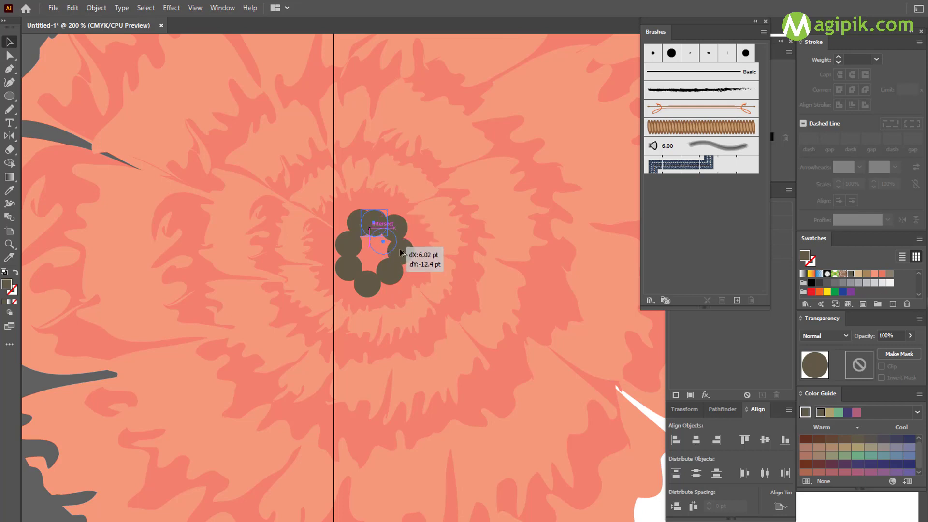
left_click(890, 274)
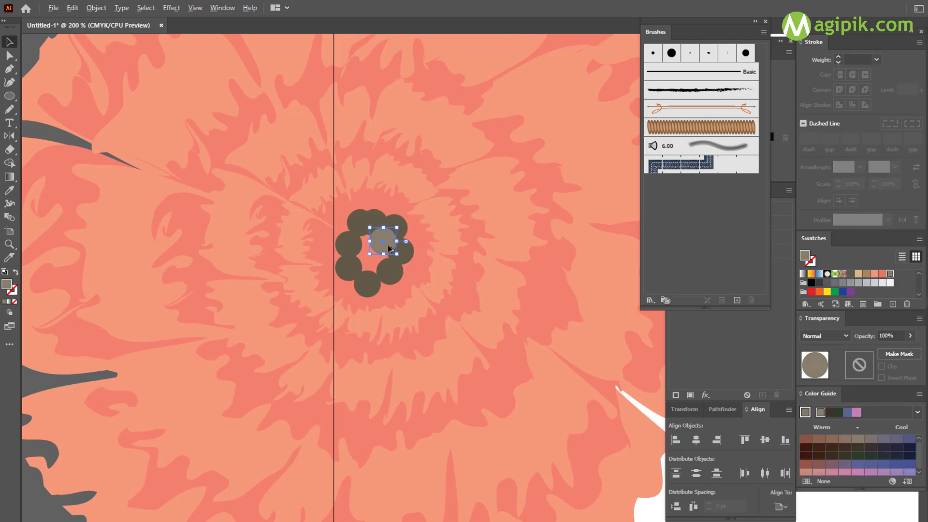
mouse_move(381, 242)
left_mouse_down()
mouse_move(364, 248)
mouse_move(376, 274)
mouse_move(386, 255)
left_mouse_up()
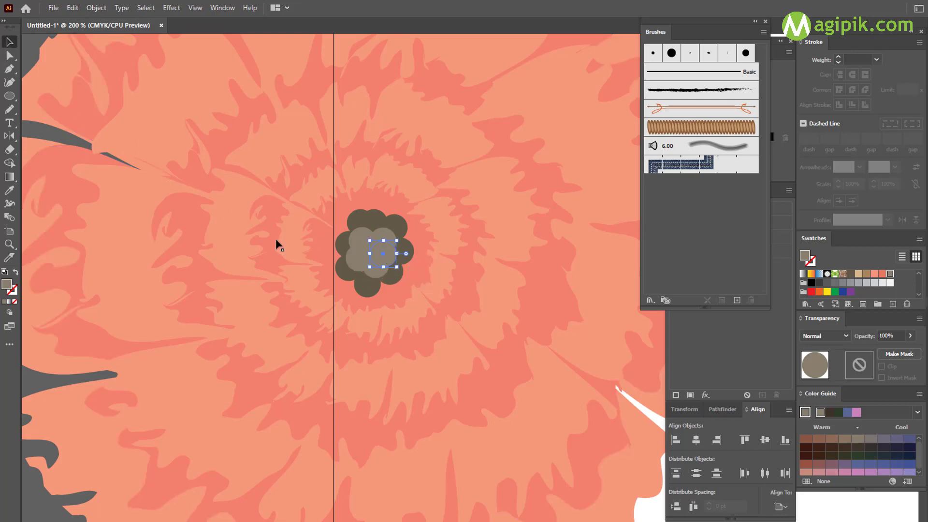
key("ctrl+minus")
key("ctrl+minus")
key("ctrl+minus")
left_click(495, 381)
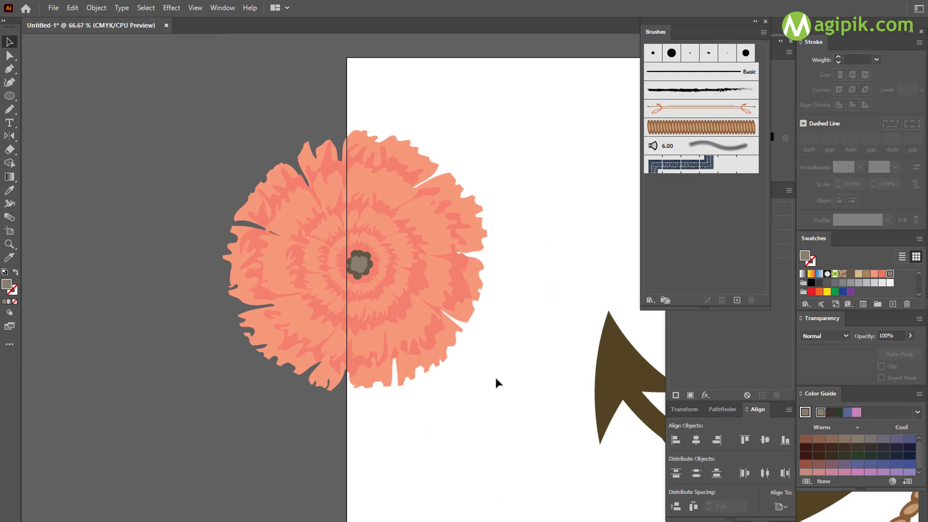
key("ctrl+minus")
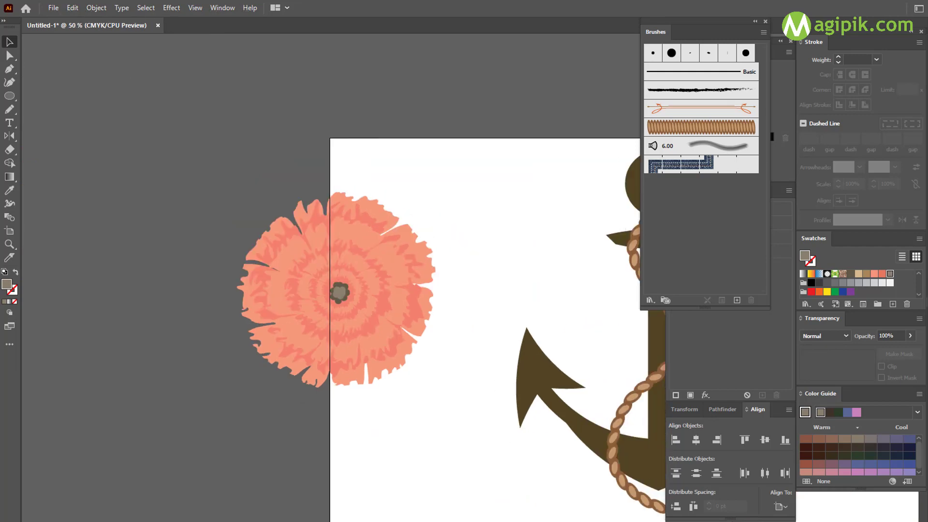
- Select the whole carnation and move it onto the anchor's bottom
left_click_drag(417, 332, 460, 404)
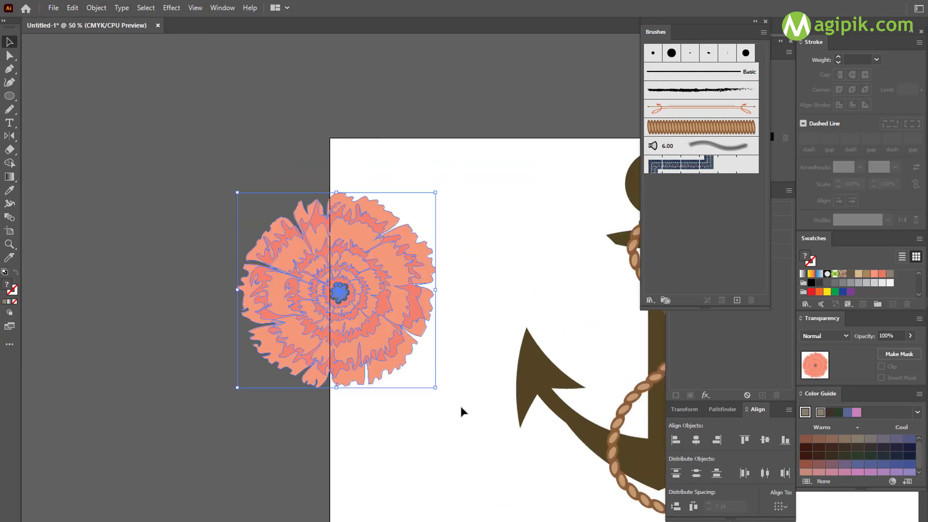
scroll(405, 373, "down", 1, "alt")
scroll(405, 374, "right", 3)
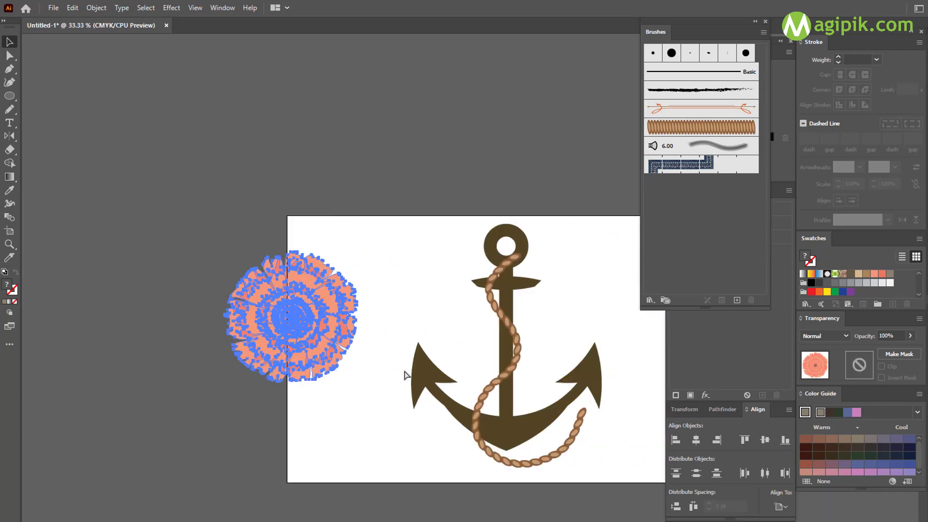
mouse_move(239, 302)
left_mouse_down()
mouse_move(479, 443)
mouse_move(476, 425)
left_mouse_up()
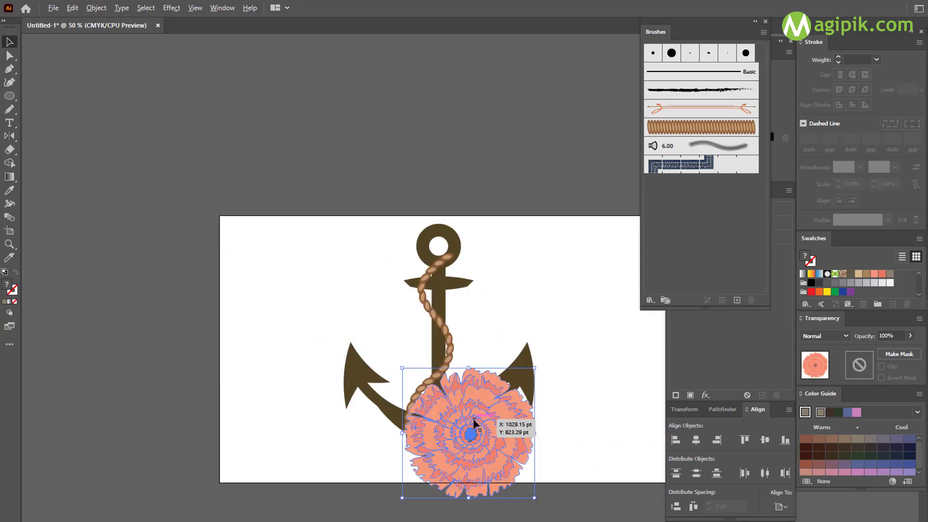
scroll(474, 420, "up", 1, "alt")
scroll(473, 418, "up", 1, "alt")
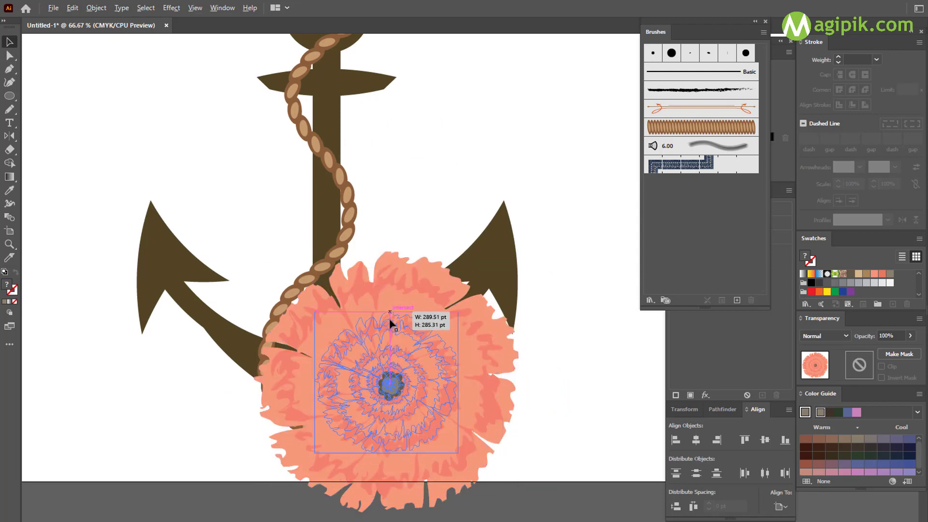
- Scale the carnation down to about 260 × 257 pt inside the rope loop
left_click_drag(390, 253, 390, 313)
left_click_drag(390, 380, 376, 354)
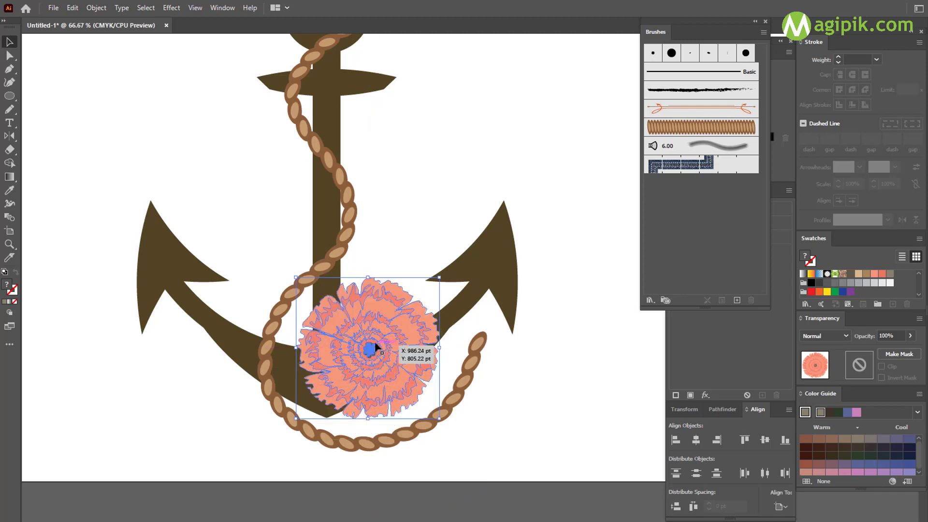
left_click(504, 369)
scroll(504, 368, "left", 2)
scroll(506, 368, "left", 4)
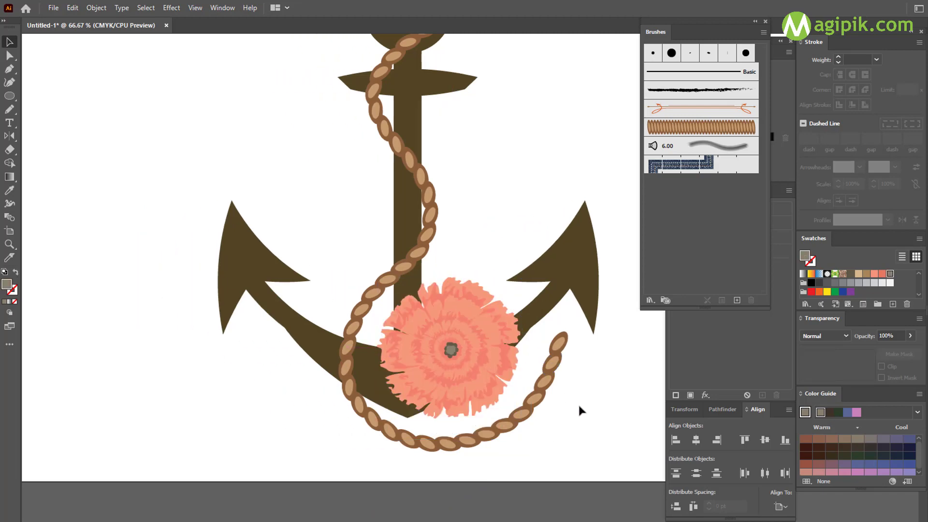
left_click(451, 360)
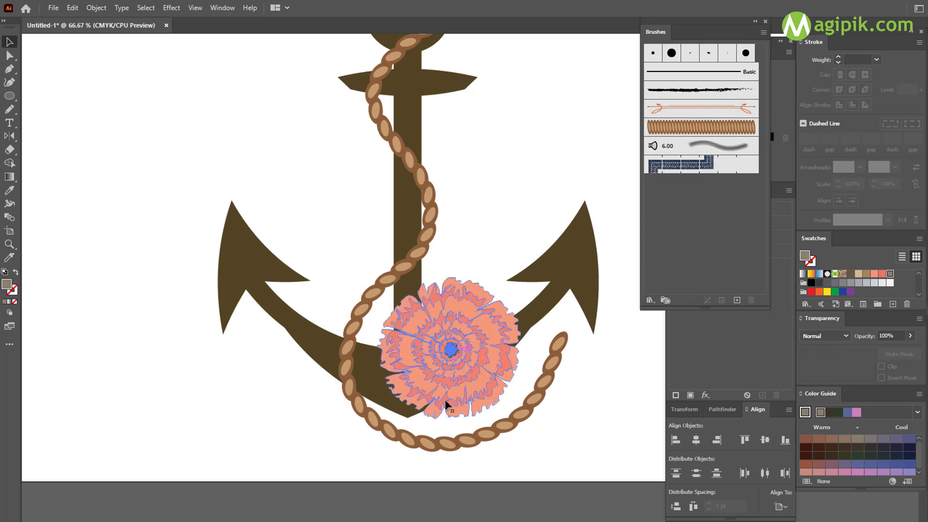
left_click_drag(452, 276, 452, 283)
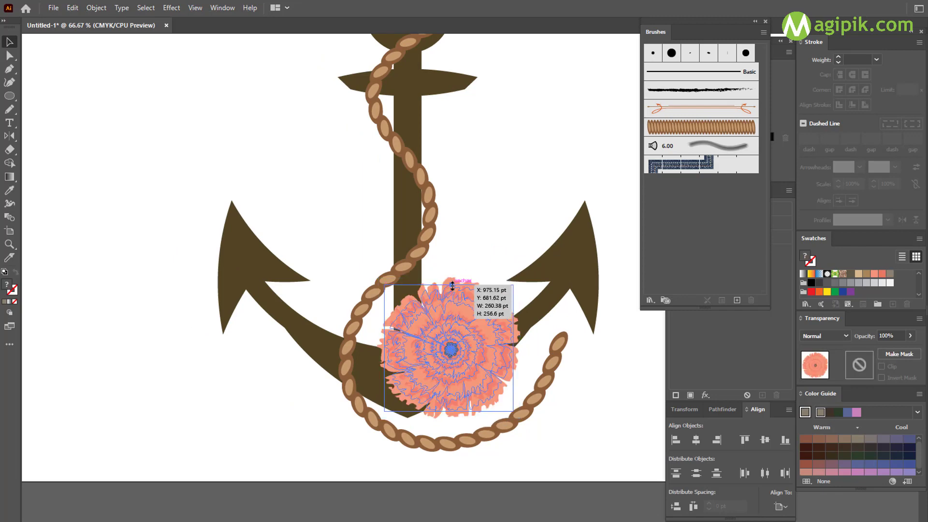
left_click(587, 379)
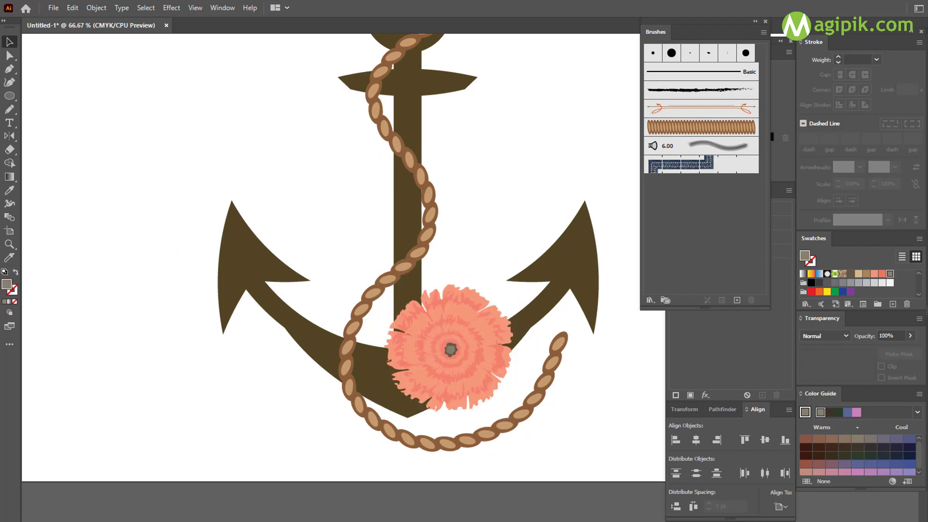
- Duplicate the carnation leftward, shrink it to about 195 × 193 pt, tilt it and overlap the first
scroll(414, 425, "left", 2)
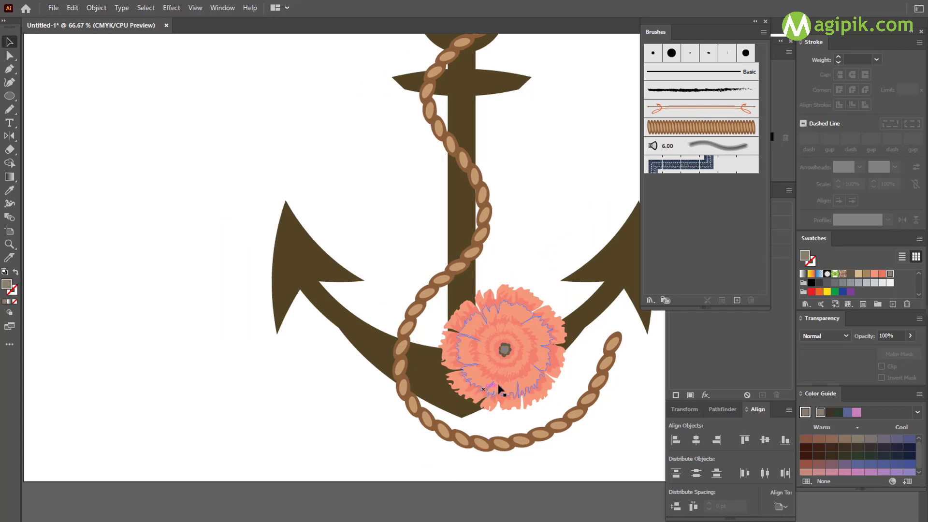
left_click_drag(503, 357, 416, 383)
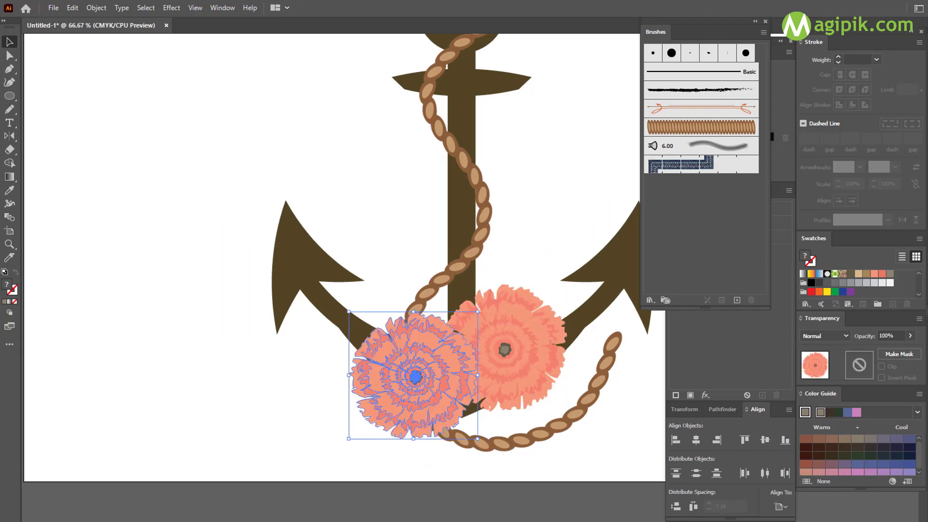
left_click_drag(414, 312, 413, 328)
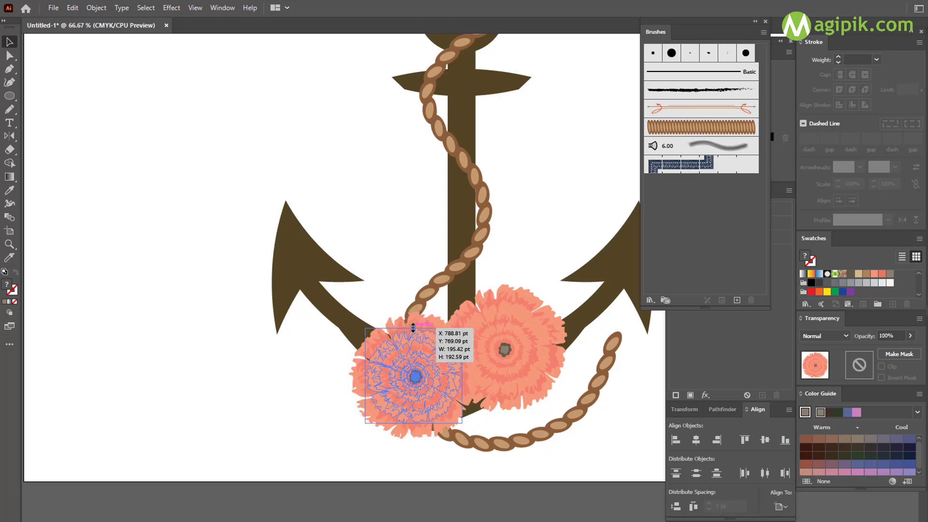
left_click_drag(417, 376, 404, 370)
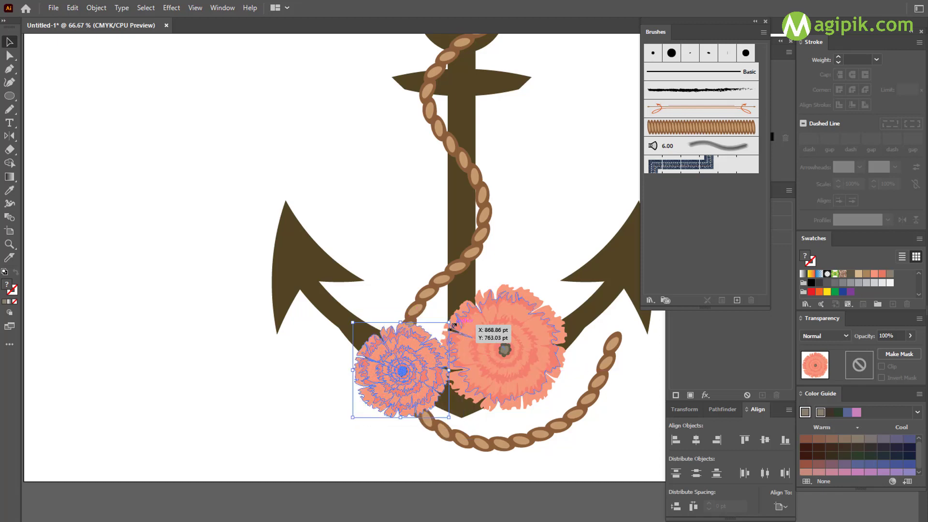
left_click_drag(458, 330, 470, 340)
left_click_drag(395, 370, 403, 370)
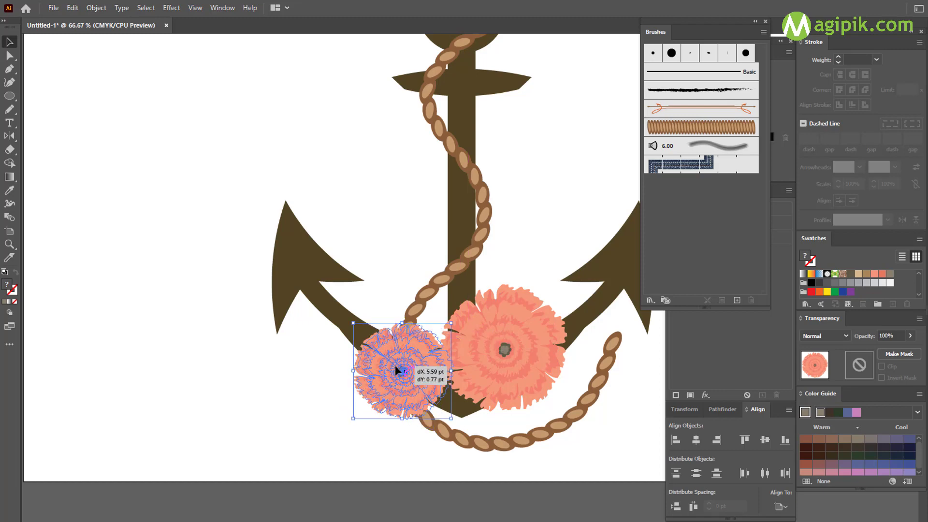
scroll(426, 428, "up", 1)
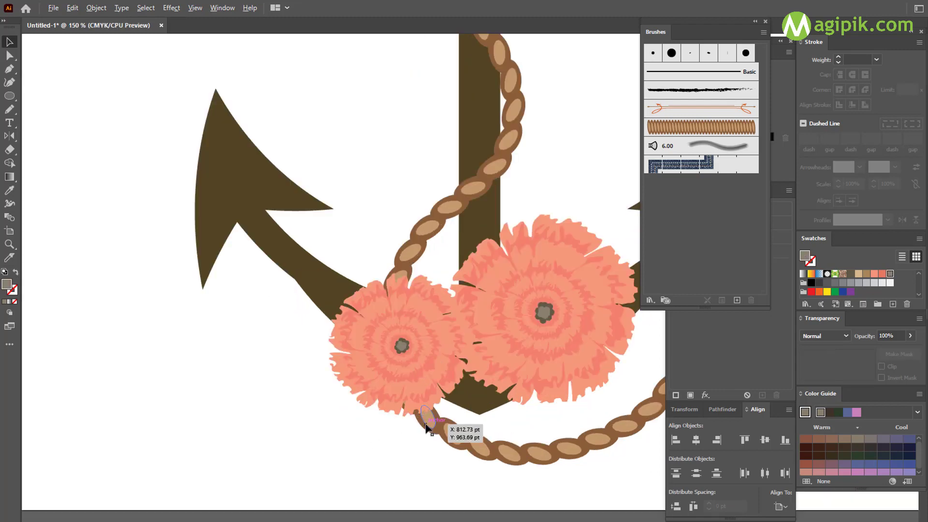
scroll(423, 426, "up", 1)
scroll(419, 424, "up", 1)
- Isolate the small carnation group and select its outer and inner petal layers
double_click(416, 424)
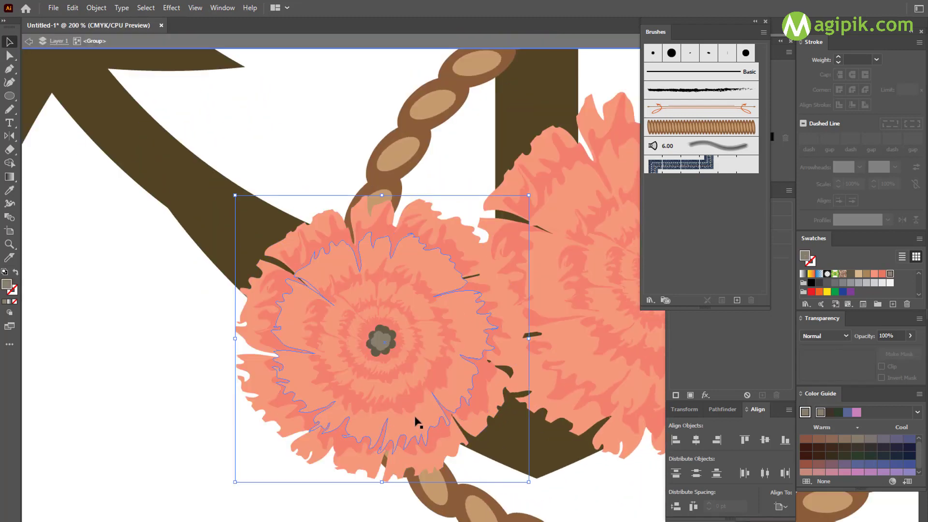
scroll(417, 401, "down", 2)
scroll(419, 380, "down", 1)
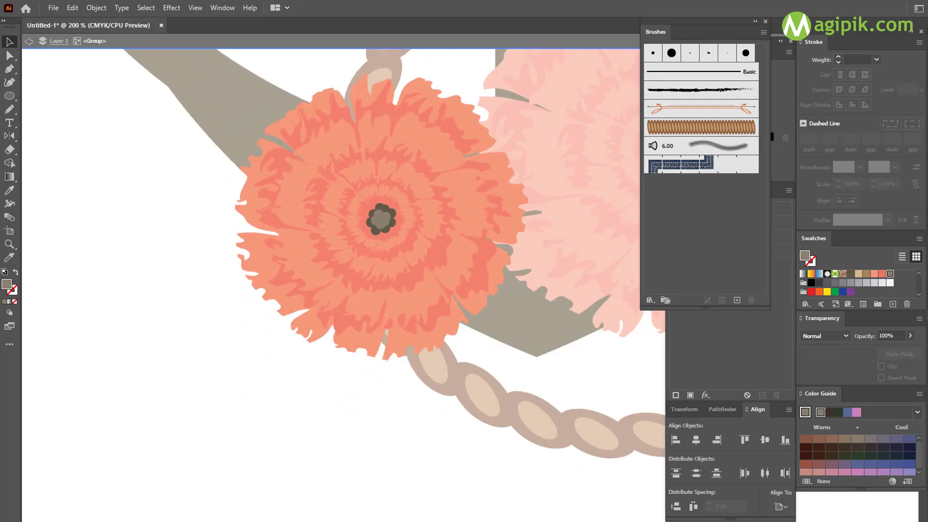
left_click(435, 306)
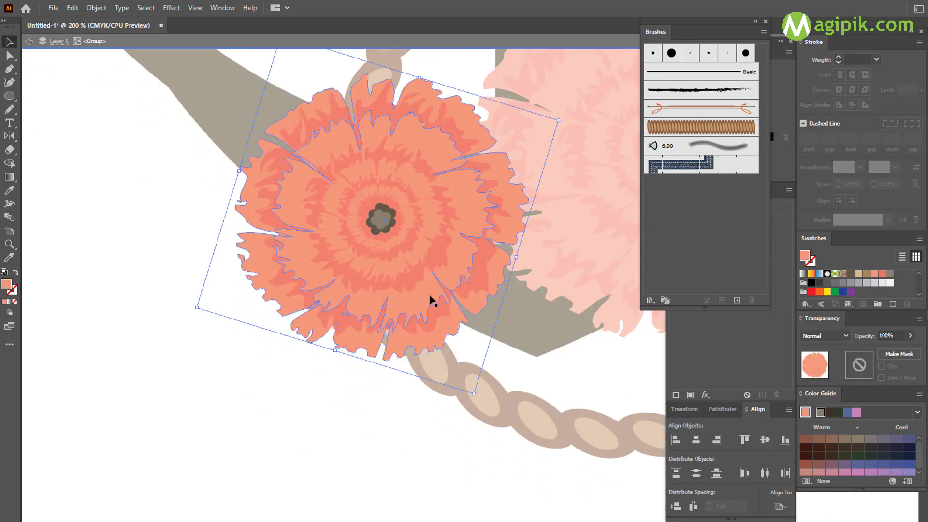
left_click(423, 257)
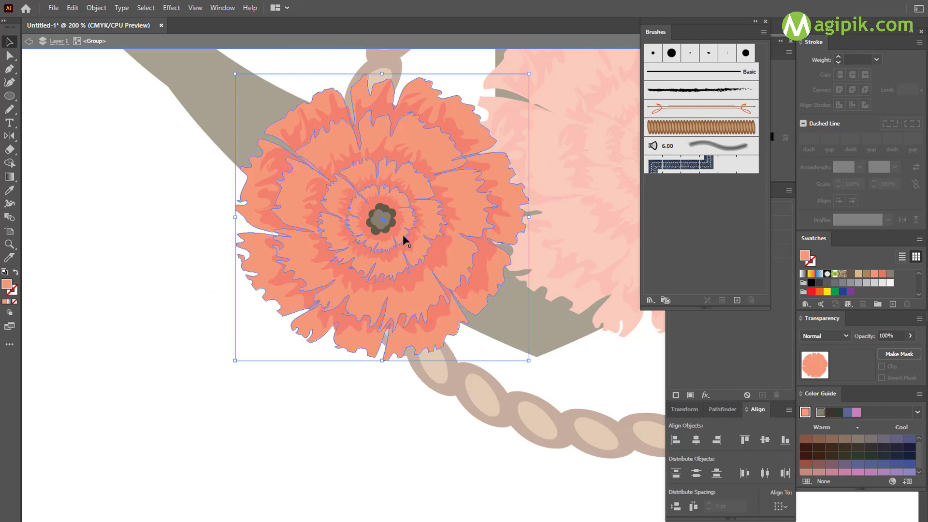
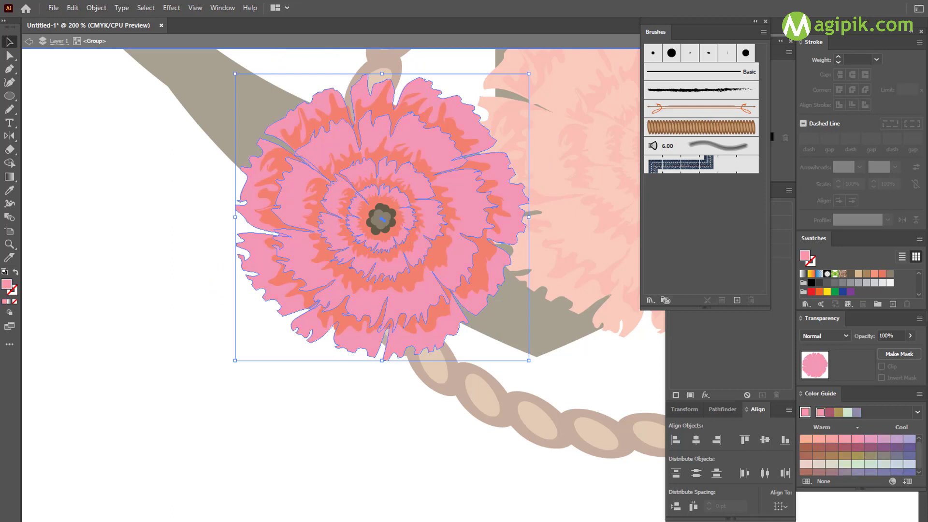
- Recolour the flower's orange inner petal layers with a pink swatch
left_click(461, 302)
left_click(425, 293)
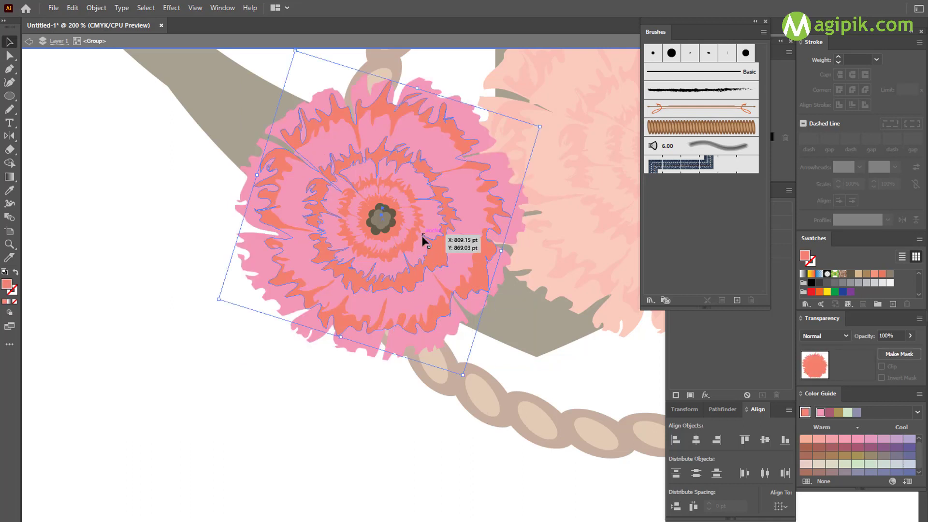
left_click(419, 238)
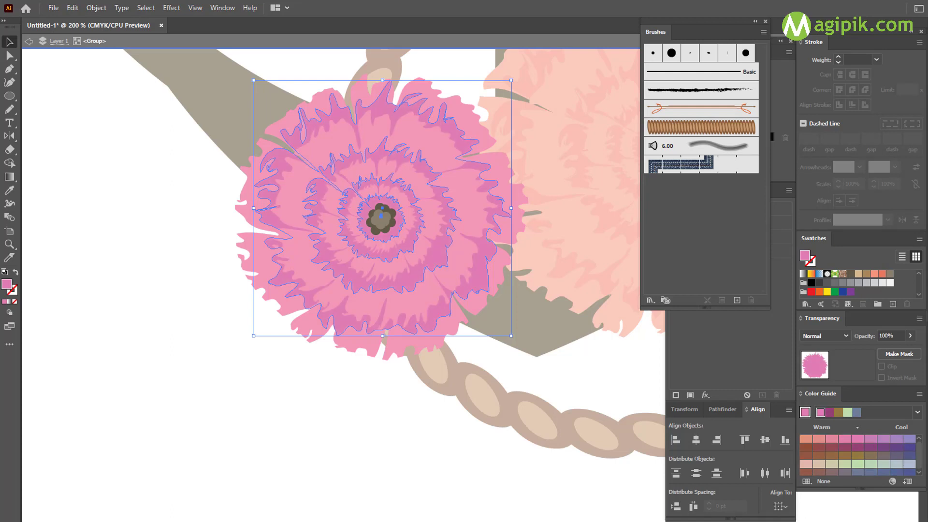
left_click(566, 520)
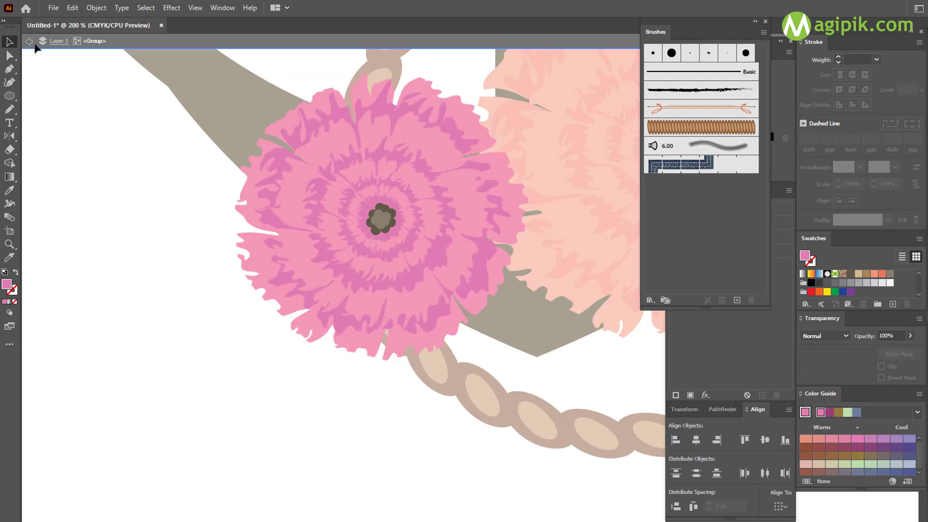
- Exit isolation mode and zoom out to view the whole artwork
left_click(29, 41)
scroll(341, 253, "down", 2)
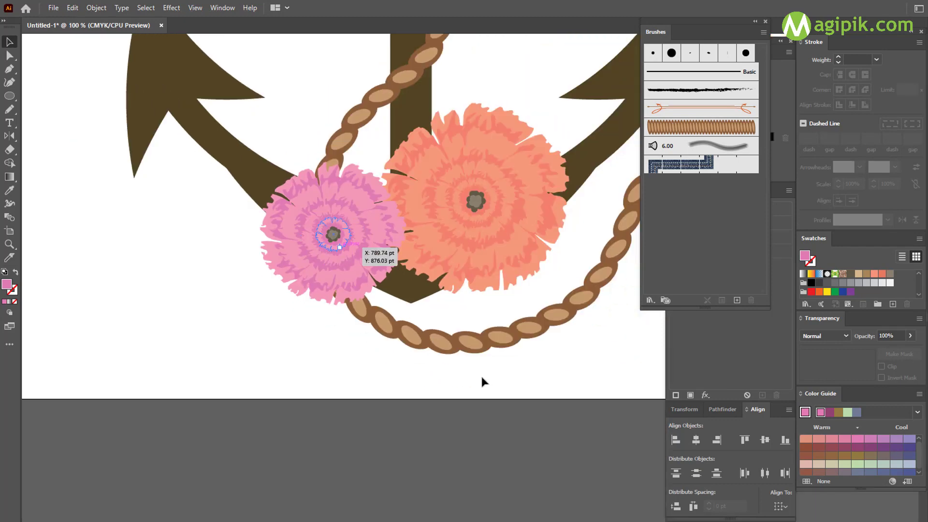
scroll(483, 380, "right", 1)
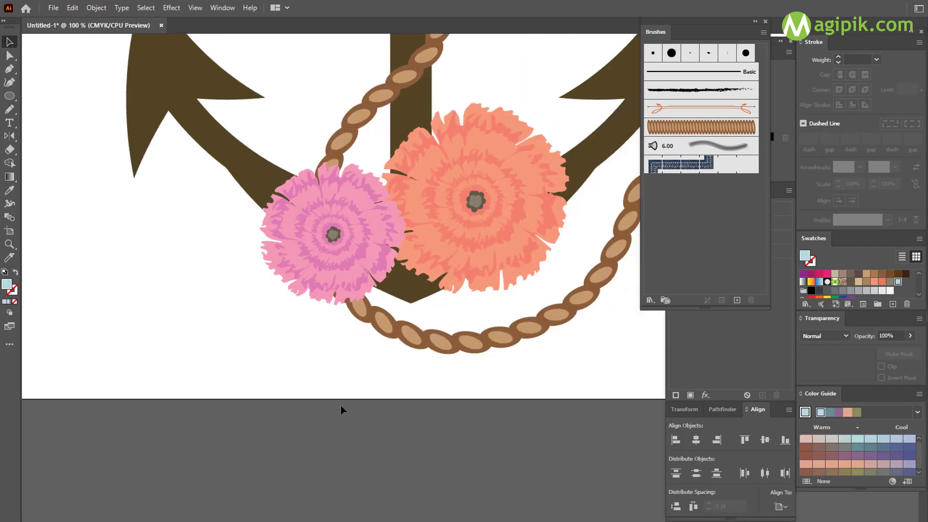
scroll(347, 381, "down", 2)
scroll(352, 379, "up", 2)
scroll(348, 379, "up", 1)
scroll(347, 376, "up", 2)
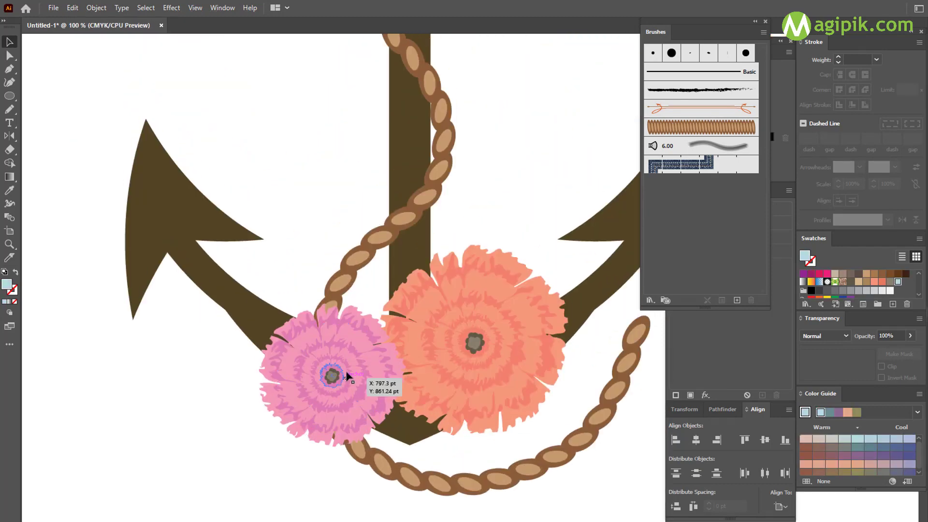
scroll(348, 379, "down", 2)
scroll(320, 268, "up", 2)
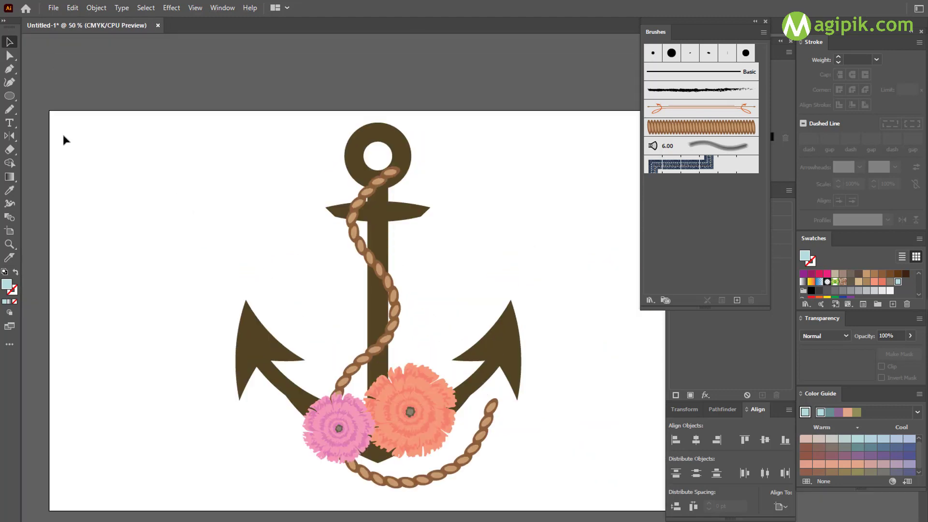
- Create a small light-blue star, enlarge it and rotate it about 35°
left_click_drag(4, 97, 63, 138)
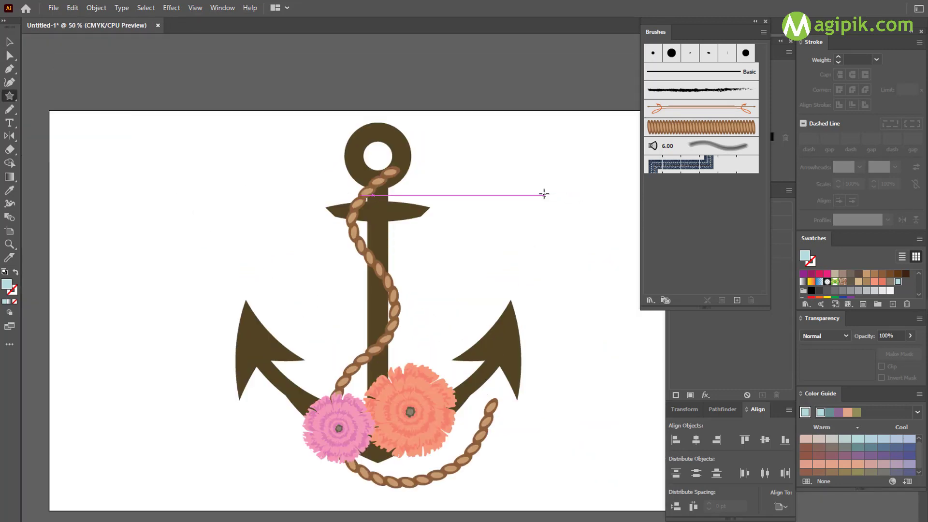
left_click(545, 196)
left_click(511, 332)
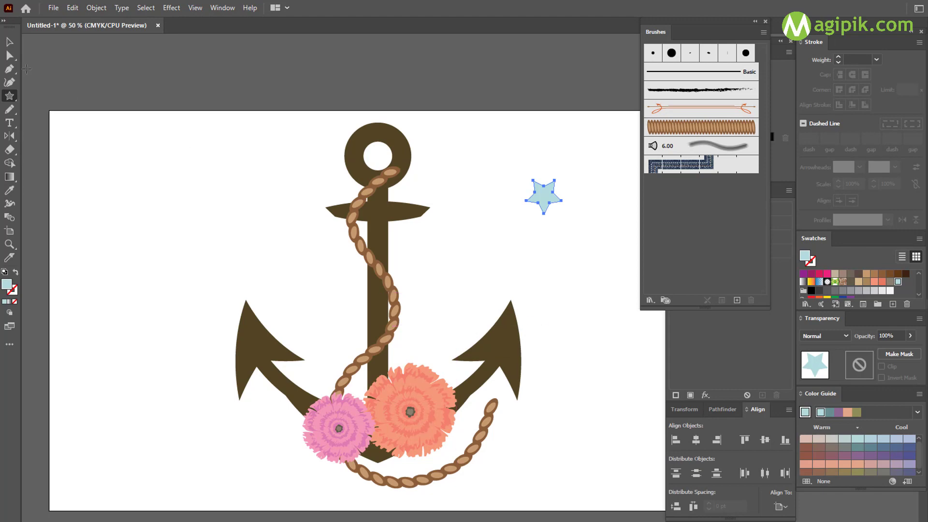
left_click(14, 44)
left_click_drag(543, 214, 544, 236)
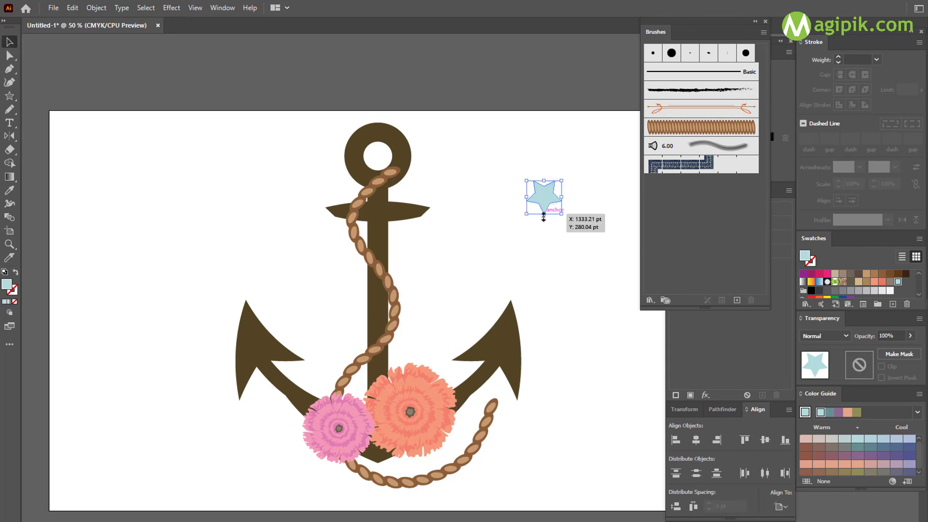
left_click_drag(577, 176, 590, 203)
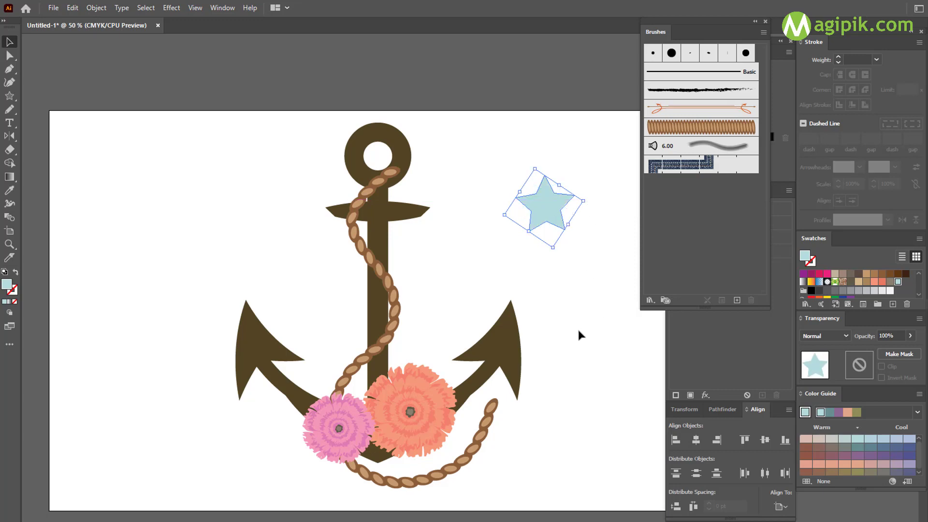
- Apply Pucker & Bloat to the star and expand its appearance into a blossom
left_click(171, 7)
mouse_move(207, 99)
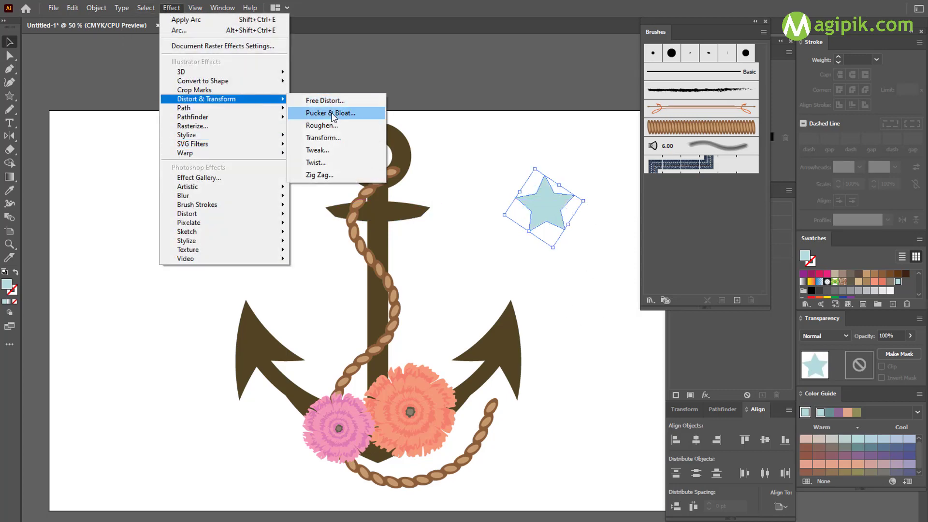
left_click(329, 113)
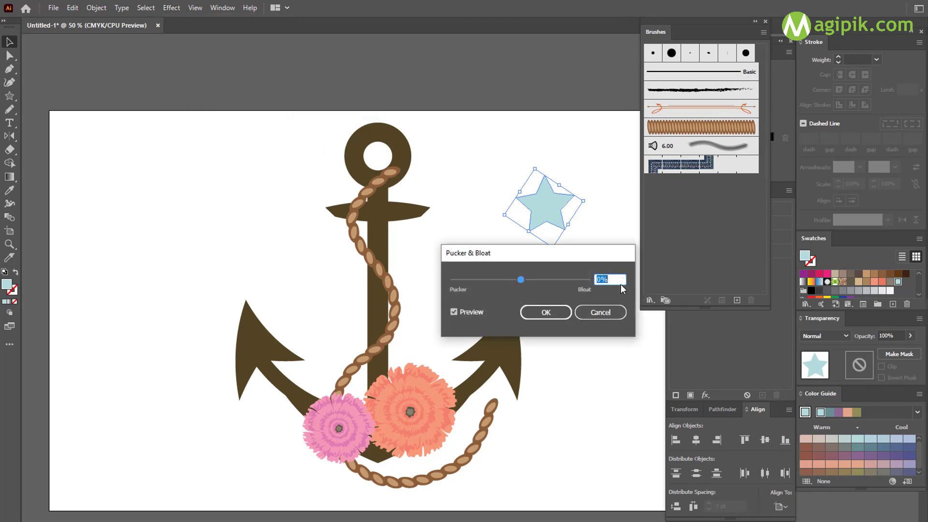
key("Return")
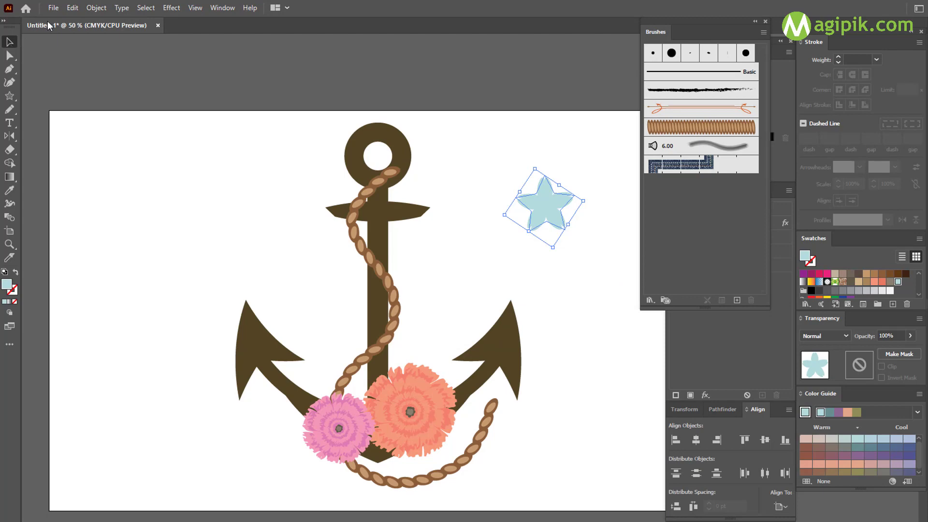
left_click(84, 8)
left_click(121, 156)
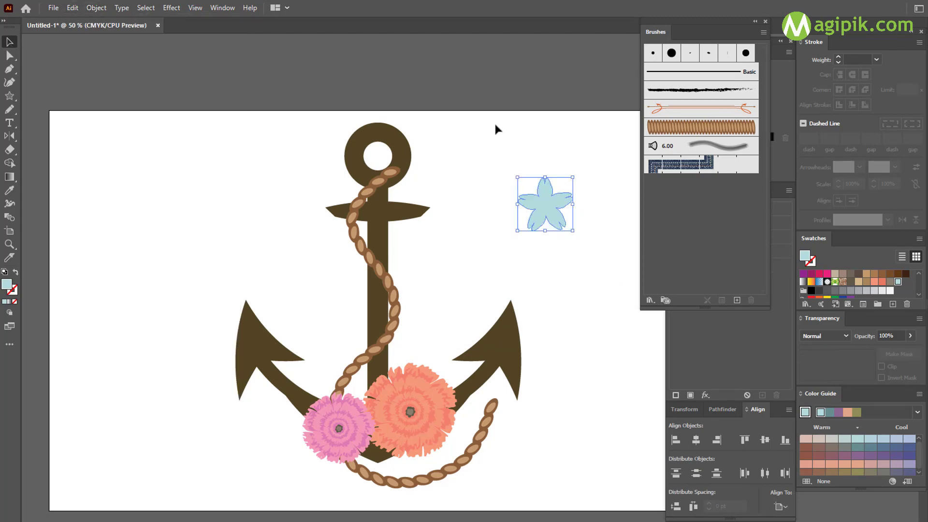
left_click(499, 141)
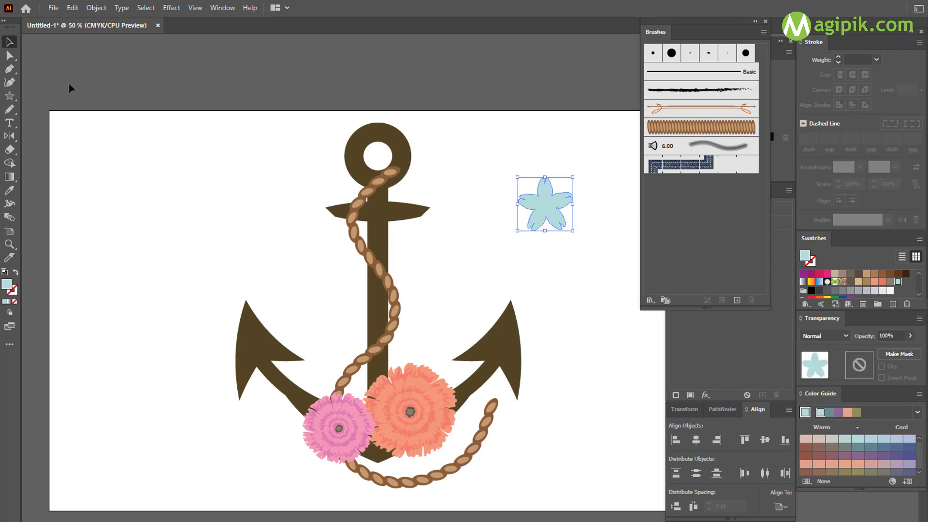
- Draw a small yellow circle in the blossom's middle
left_click(9, 96)
left_click(53, 109)
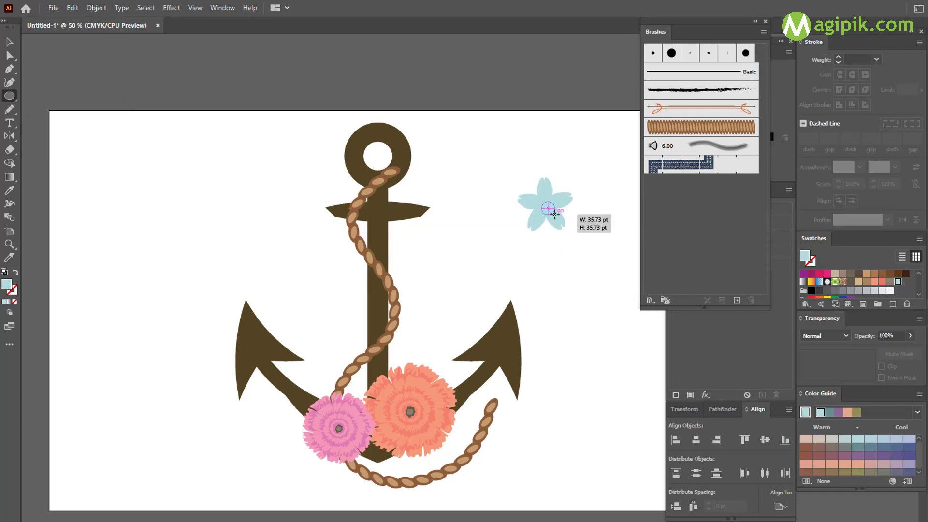
left_click_drag(542, 201, 555, 214)
key("v")
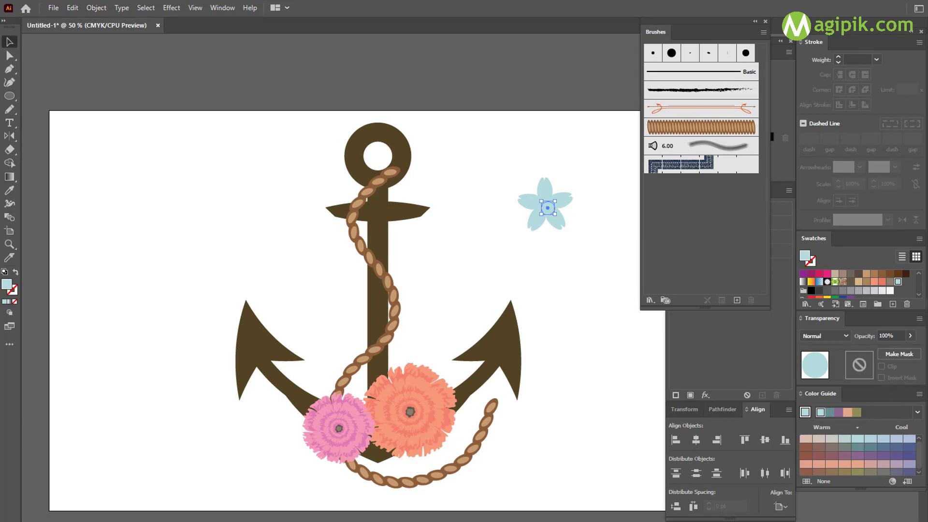
left_click(827, 296)
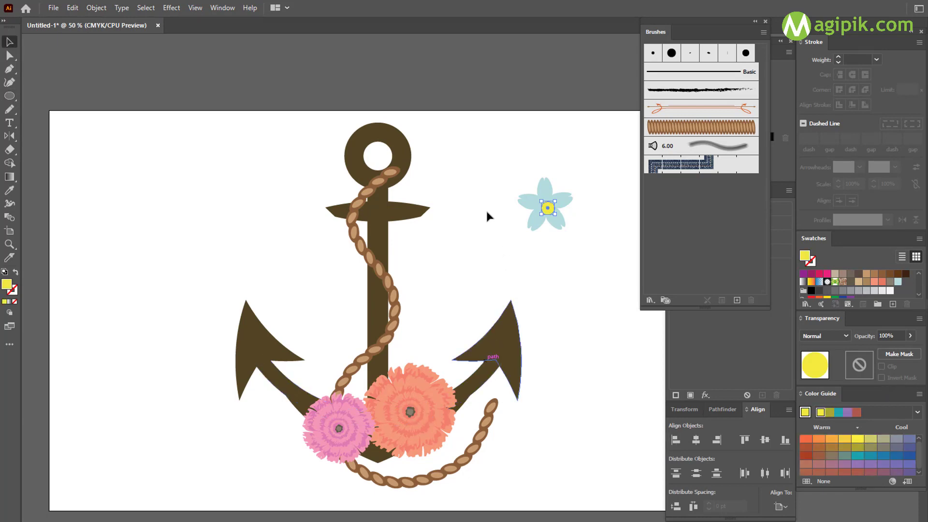
- Centre the yellow circle on the blossom and group both parts
left_click(546, 191, "shift")
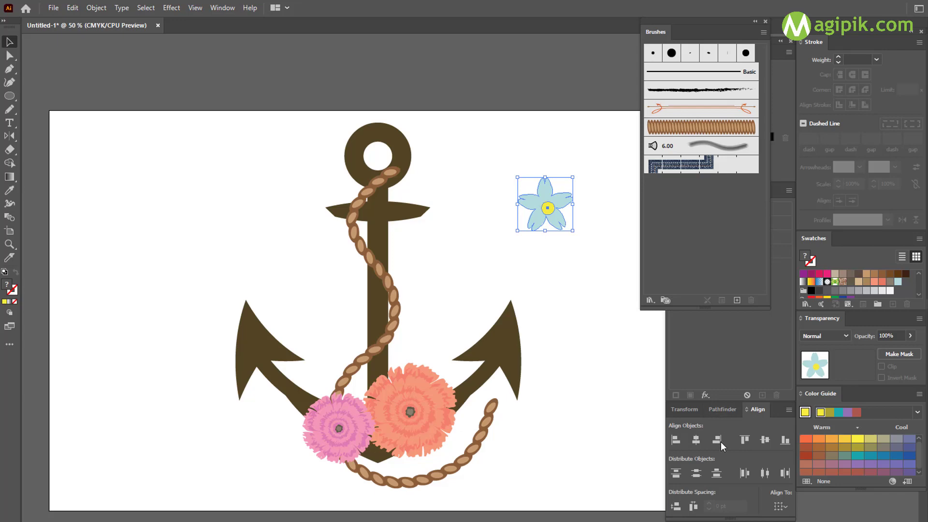
left_click(698, 441)
left_click_drag(496, 149, 588, 248)
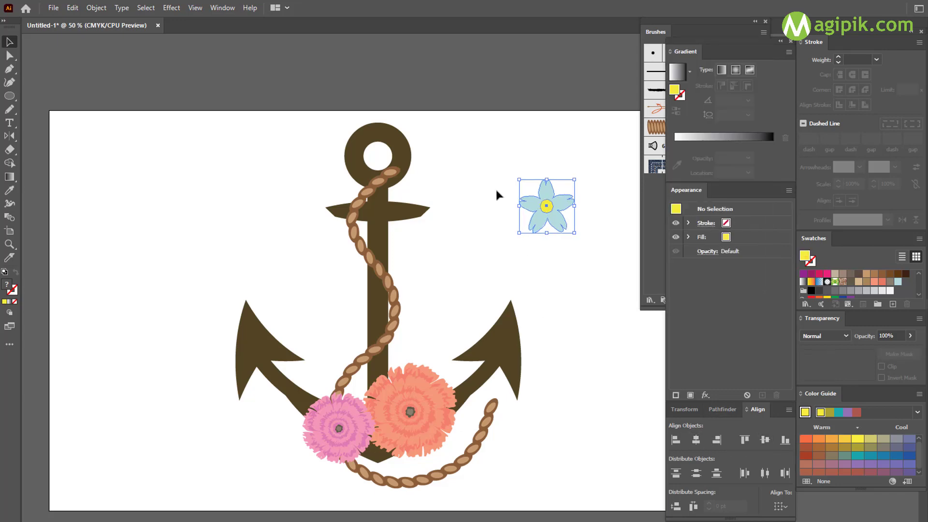
key("ctrl+g")
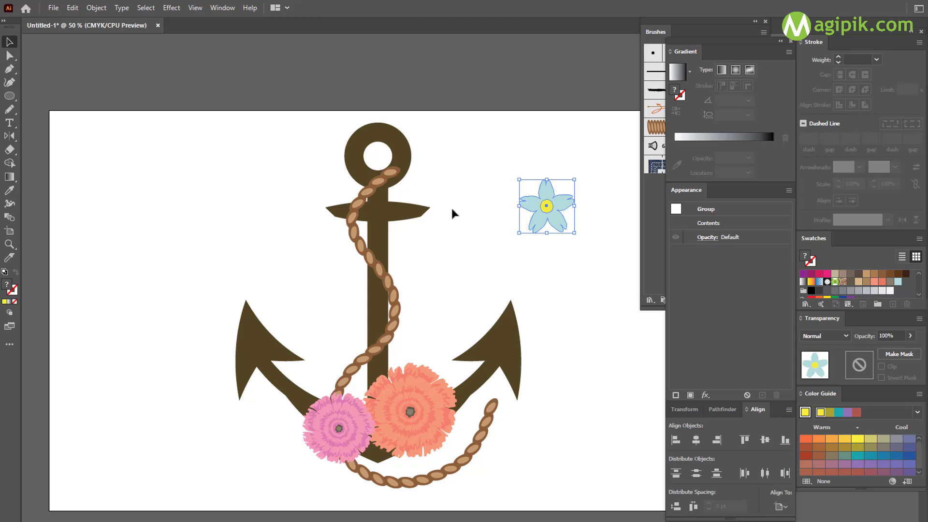
- Move the blue flower onto the anchor ring, shrink it and fine-tune its position
scroll(451, 211, "up", 1)
scroll(452, 211, "up", 2)
left_click_drag(585, 261, 407, 197)
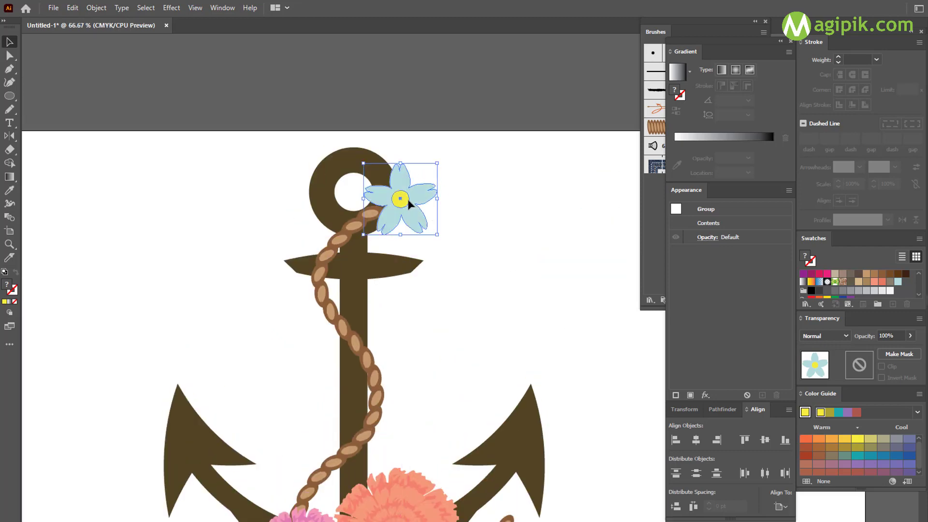
scroll(435, 189, "left", 2)
left_click_drag(470, 164, 464, 201)
scroll(467, 207, "up", 1)
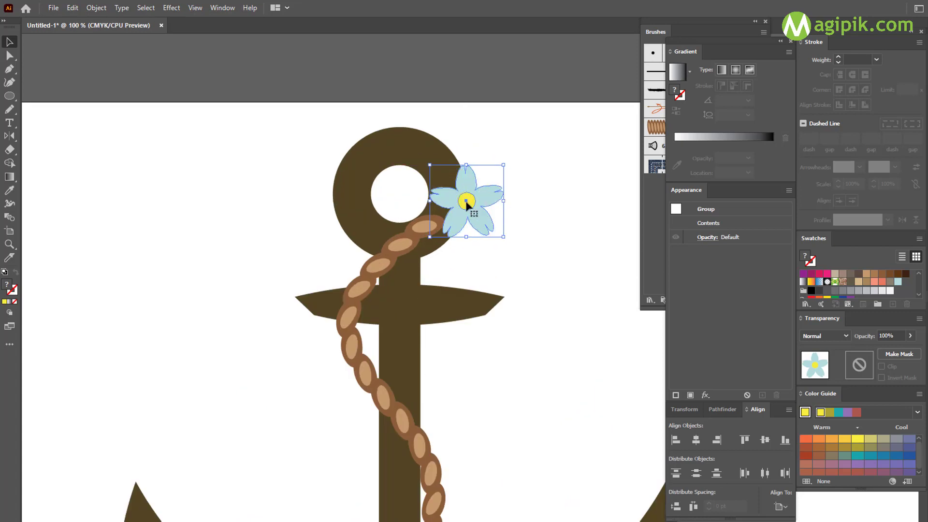
left_click_drag(467, 203, 461, 207)
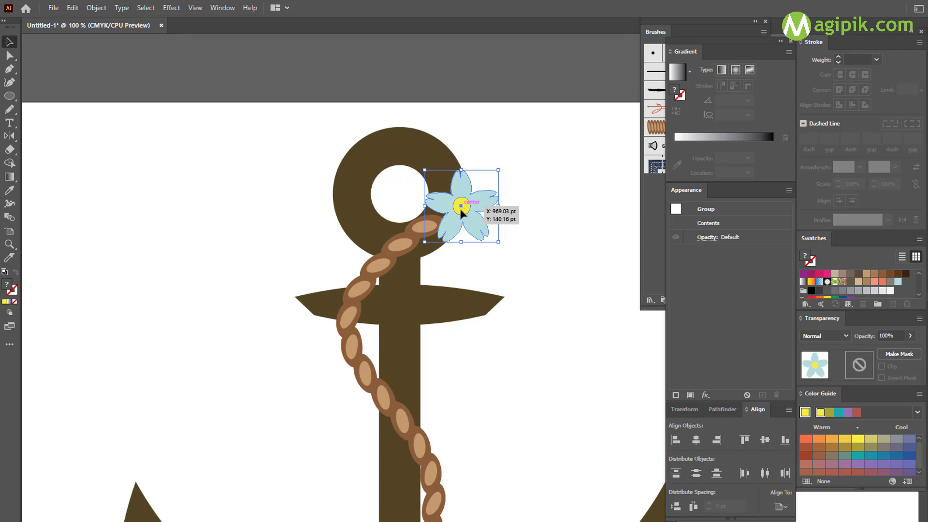
left_click_drag(461, 208, 458, 212)
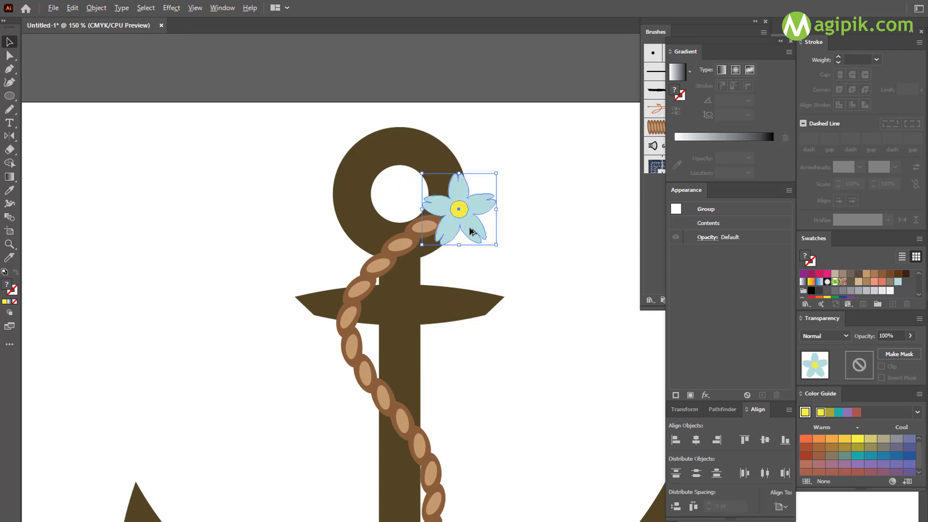
scroll(473, 231, "up", 1)
left_click_drag(455, 255, 452, 252)
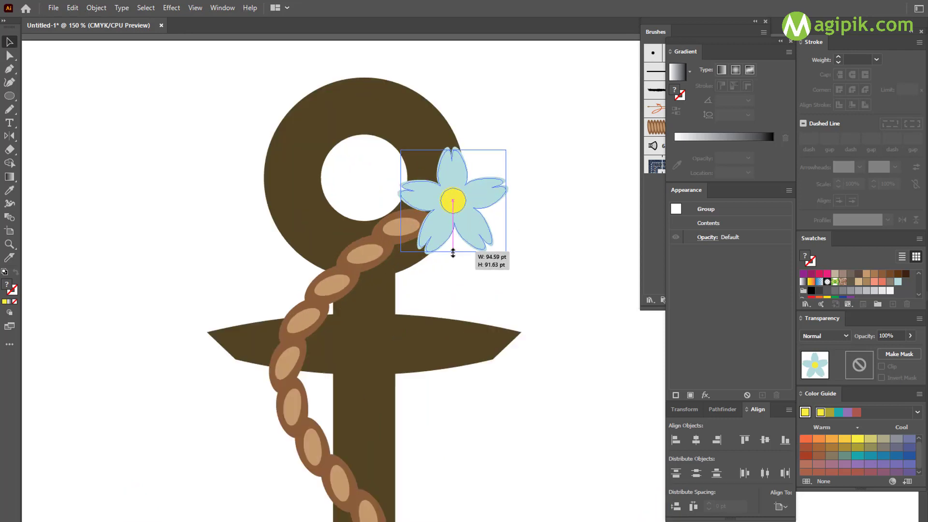
left_click(490, 283)
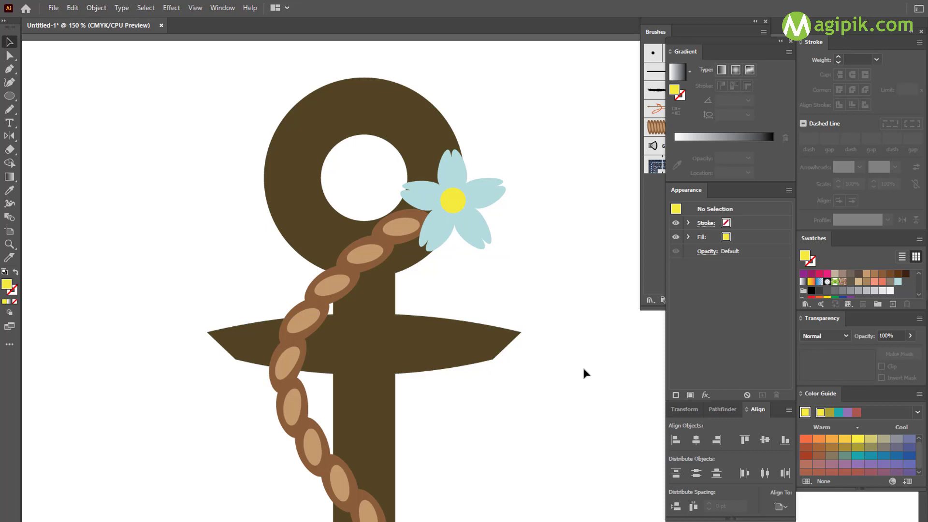
- Add smaller, rotated blue flower copies beside it on the anchor's shank
mouse_move(466, 207)
left_mouse_down()
mouse_move(395, 274)
mouse_move(476, 270)
left_mouse_up()
mouse_move(476, 238)
left_mouse_down()
mouse_move(507, 260)
mouse_move(442, 263)
left_mouse_up()
left_click(513, 265)
left_click(480, 324)
left_click(441, 261)
left_click(497, 269)
key("ctrl+minus")
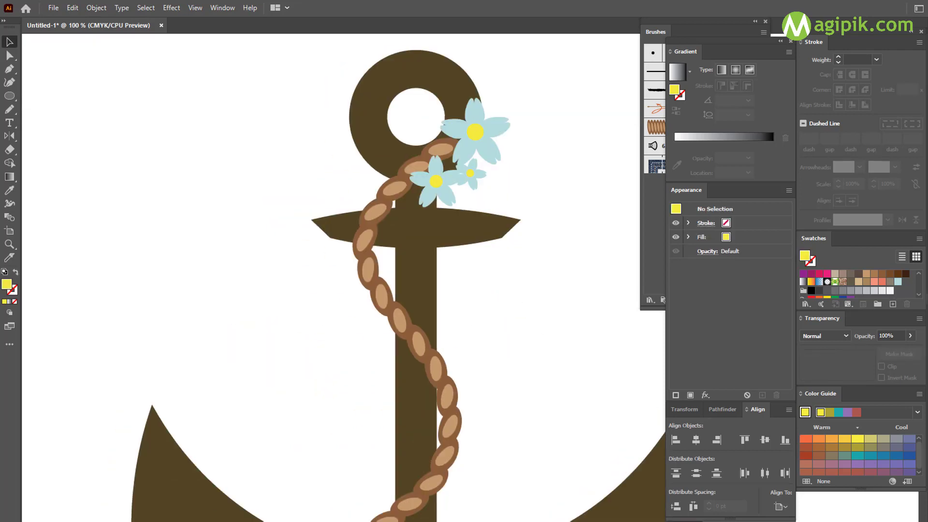
- Shift the large blue flower left and tuck a rotated small flower between the bigger ones
left_click(492, 159)
mouse_move(492, 160)
left_mouse_down()
mouse_move(483, 141)
mouse_move(469, 166)
left_mouse_up()
left_click(517, 203)
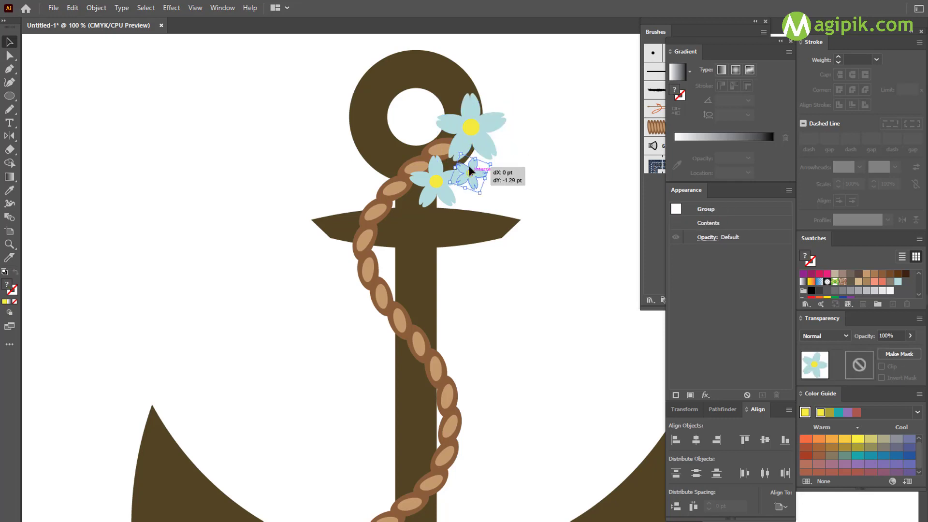
left_click(512, 191)
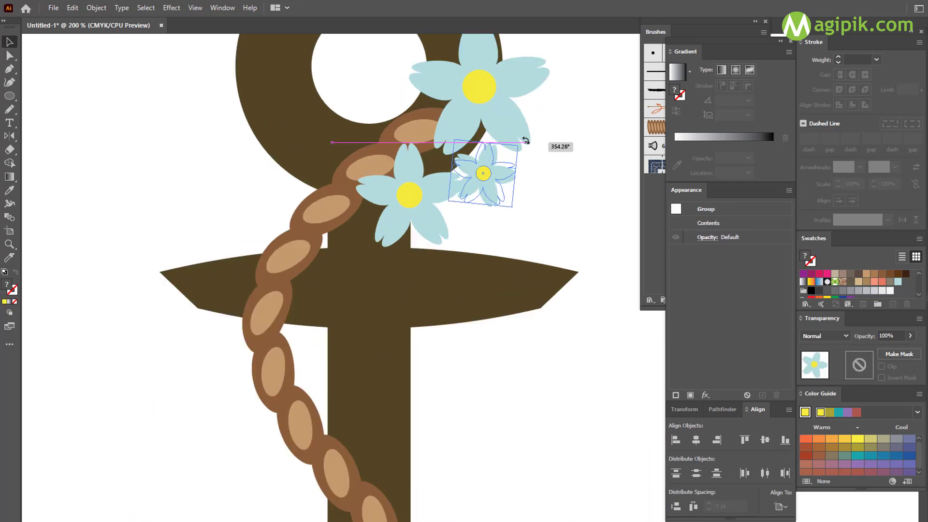
left_click_drag(518, 152, 537, 137)
left_click_drag(483, 173, 476, 169)
left_click(531, 203)
scroll(531, 203, "down", 2)
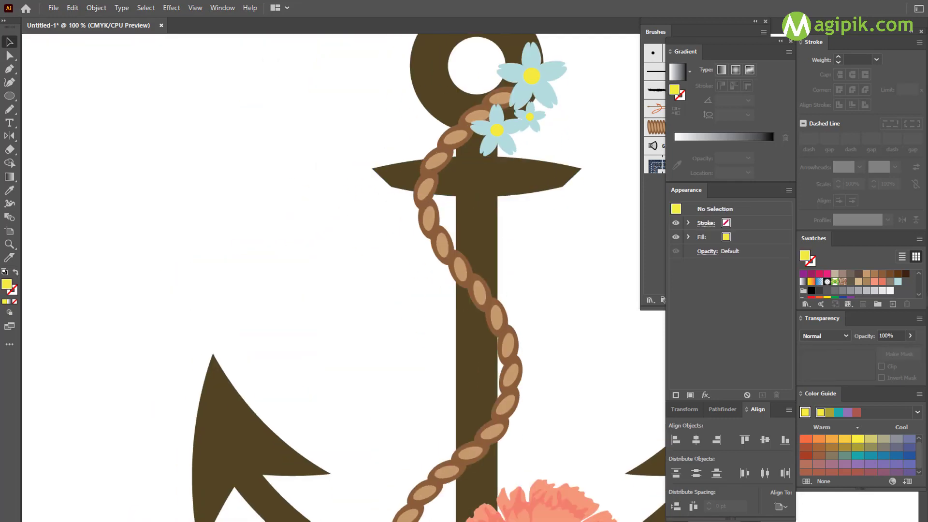
left_click_drag(537, 87, 438, 518)
scroll(439, 518, "down", 5)
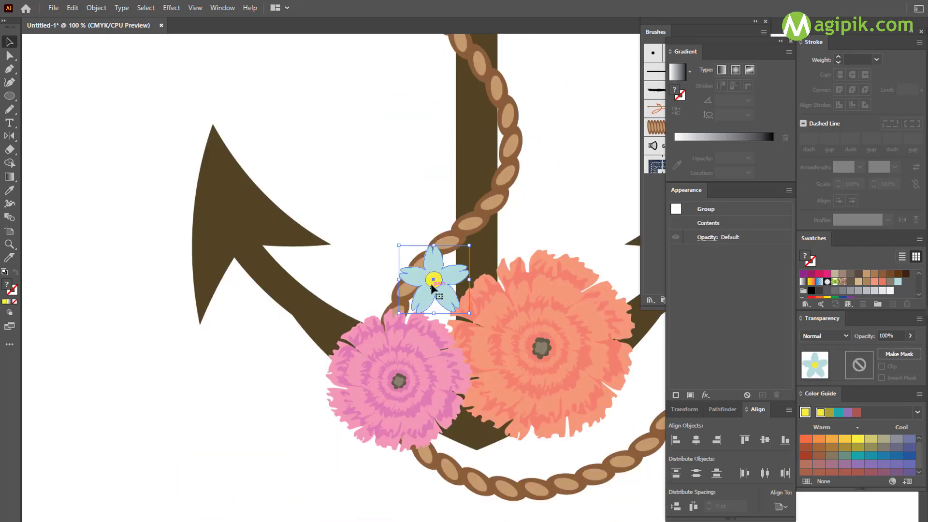
- Position a blue flower along the rope and shrink it to about 80%
mouse_move(440, 282)
left_mouse_down()
mouse_move(462, 307)
mouse_move(462, 296)
left_mouse_up()
key("ctrl+shift+a")
left_click(564, 224)
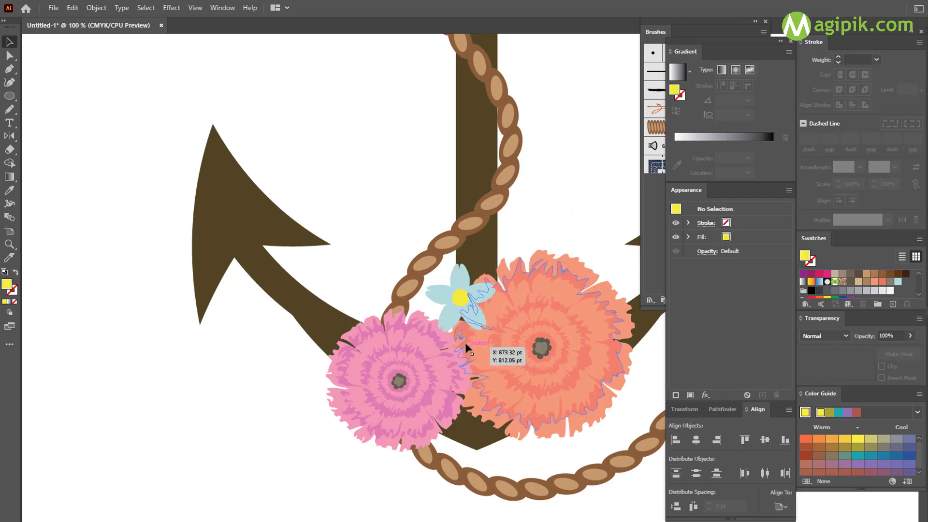
key("ctrl+minus")
scroll(462, 355, "up", 2)
mouse_move(461, 386)
left_mouse_down()
mouse_move(450, 306)
mouse_move(477, 358)
mouse_move(468, 364)
mouse_move(467, 354)
left_mouse_up()
key("ctrl+plus")
key("ctrl+plus")
left_click_drag(478, 309, 479, 323)
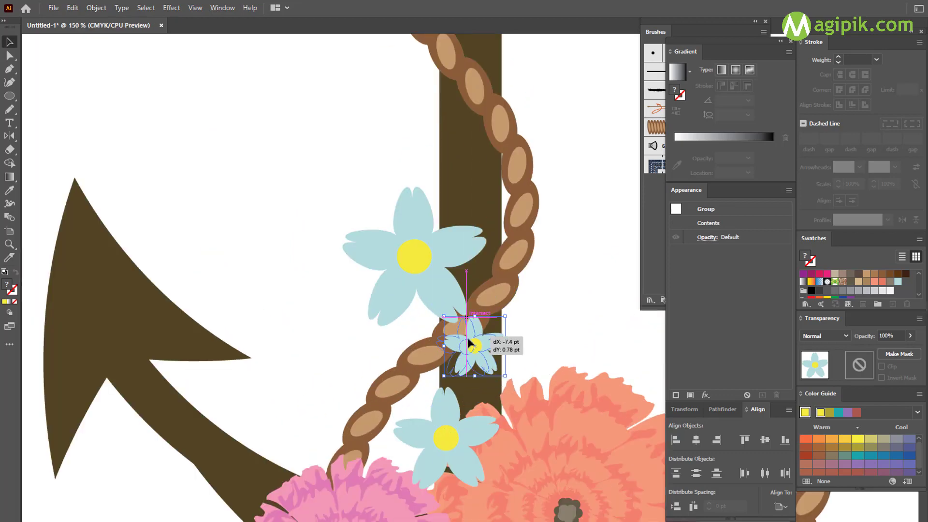
left_click(529, 341)
key("ctrl+minus")
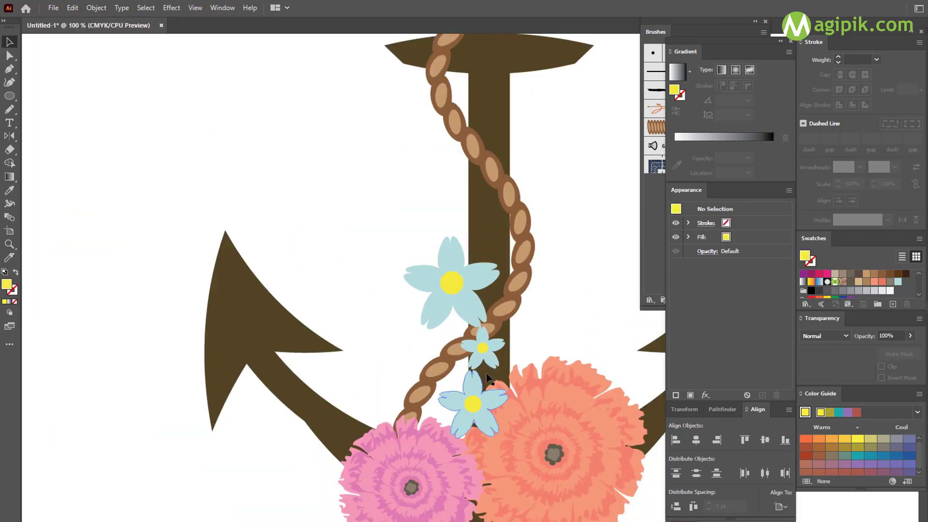
- Move the top flower onto the rope and add a smaller copy higher up
left_click_drag(455, 285, 464, 280)
left_click(560, 280)
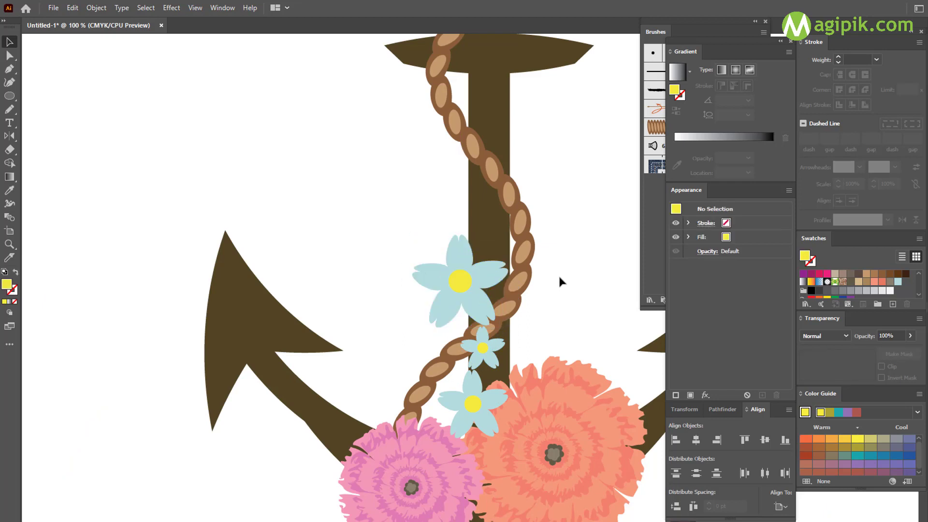
scroll(560, 280, "up", 3)
left_click_drag(472, 359, 471, 291)
mouse_move(518, 335)
left_mouse_down()
mouse_move(463, 294)
mouse_move(479, 309)
left_mouse_up()
key("ctrl+shift+a")
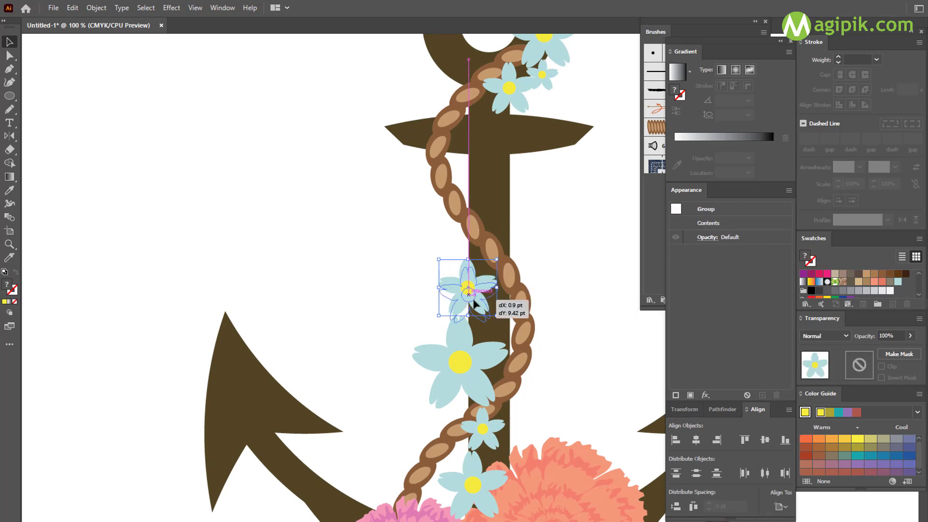
left_click(550, 317)
left_click(469, 267)
left_click_drag(469, 266, 468, 253)
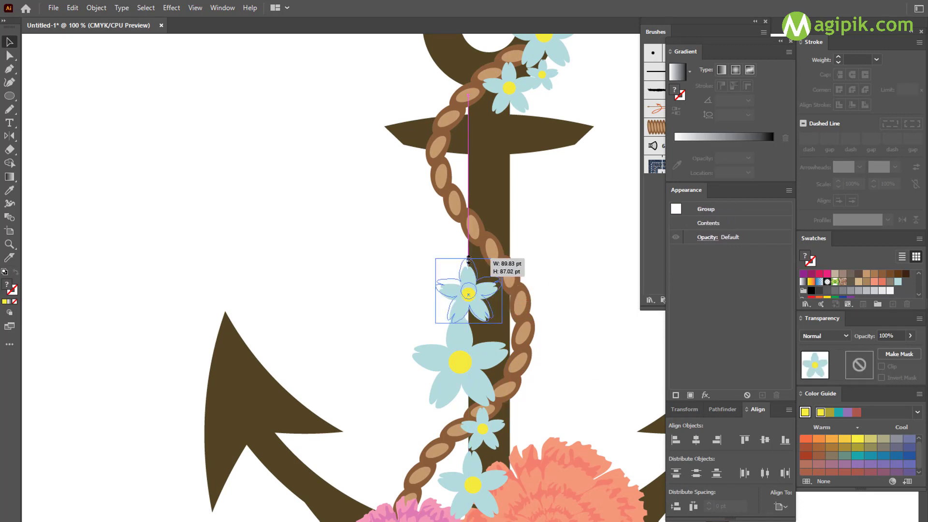
key("ctrl+shift+a")
scroll(472, 399, "up", 3)
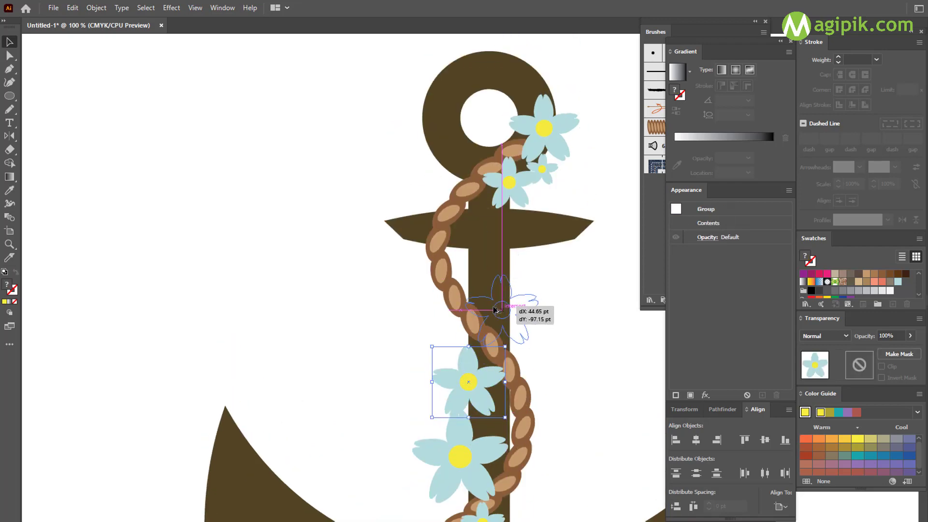
- Copy another flower onto the anchor shank, tilt it slightly, and view the artboard
mouse_move(469, 399)
left_mouse_down()
mouse_move(498, 313)
mouse_move(521, 329)
mouse_move(490, 316)
mouse_move(489, 277)
left_mouse_up()
left_click_drag(533, 253, 525, 253)
left_click_drag(474, 272, 462, 273)
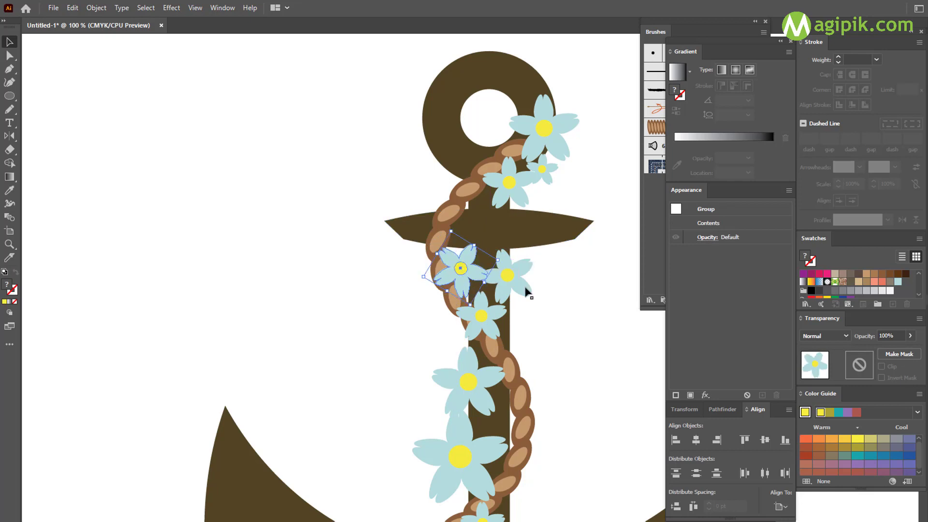
left_click(539, 282)
scroll(538, 281, "down", 1)
scroll(538, 282, "down", 1)
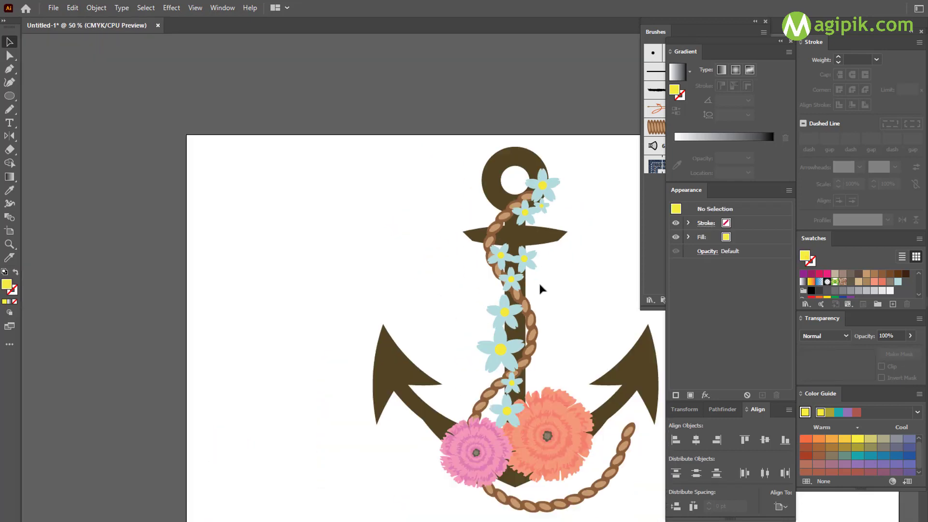
scroll(539, 281, "down", 1)
scroll(531, 264, "down", 1)
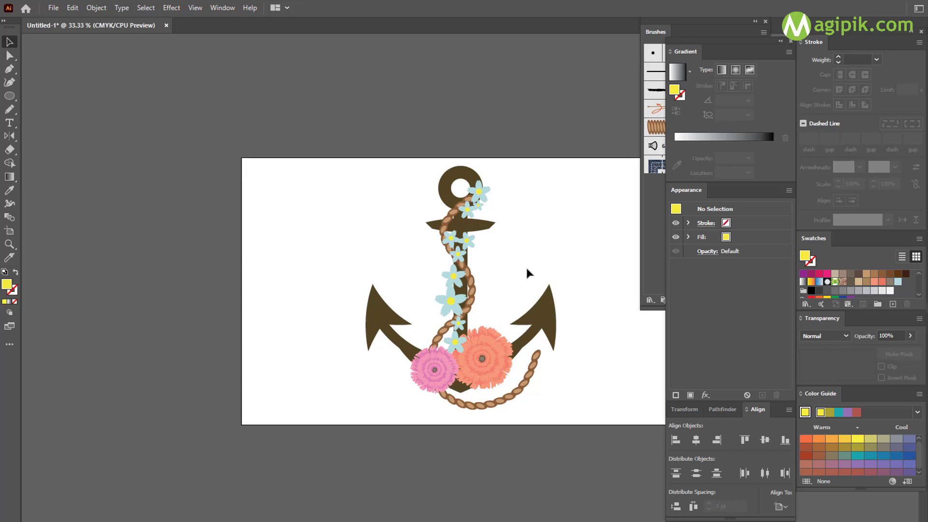
scroll(526, 265, "down", 3)
scroll(526, 266, "right", 3)
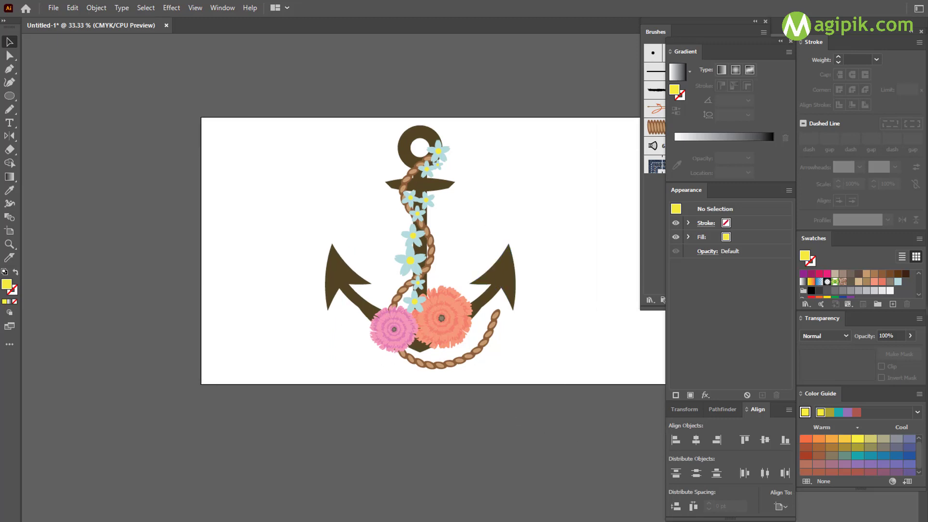
scroll(566, 274, "down", 1)
scroll(566, 274, "down", 2)
scroll(566, 273, "right", 3)
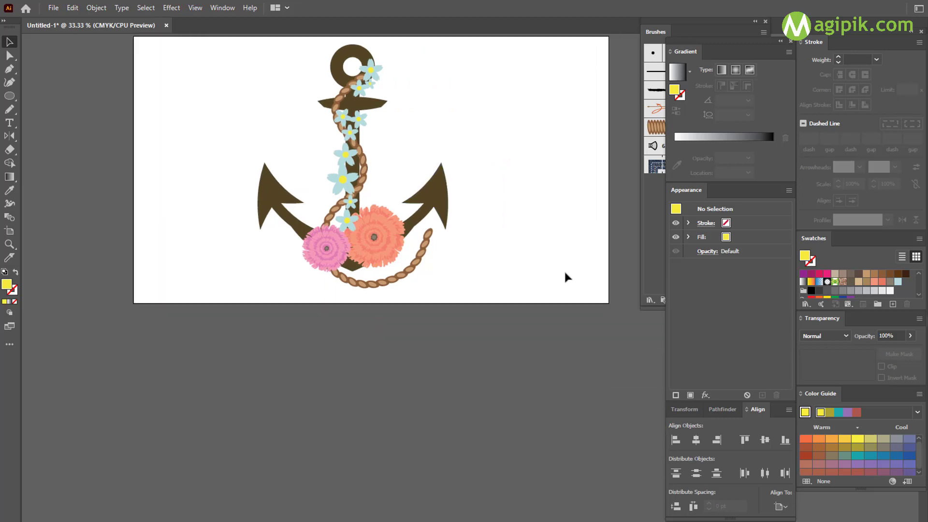
scroll(545, 276, "up", 1)
scroll(545, 277, "right", 2)
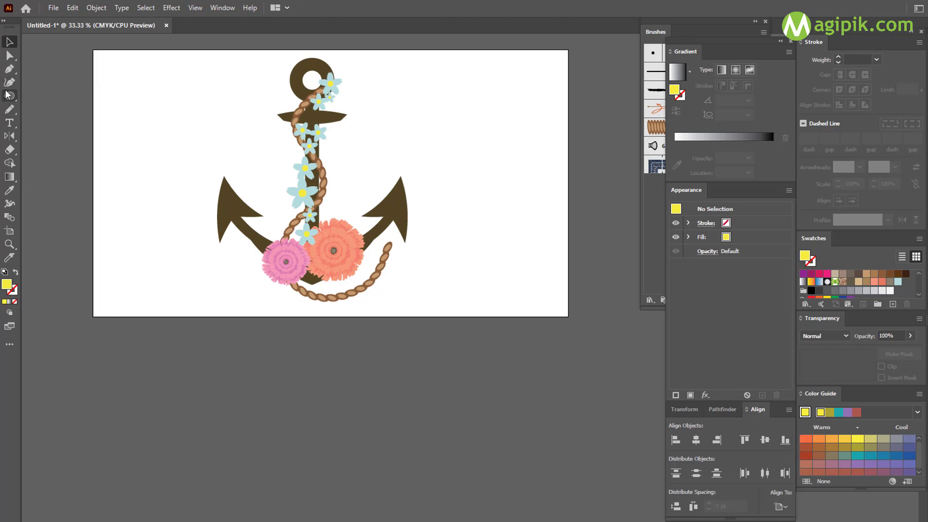
- Draw a teal oval right of the anchor and sharpen its top point into a teardrop
left_click_drag(477, 229, 521, 300)
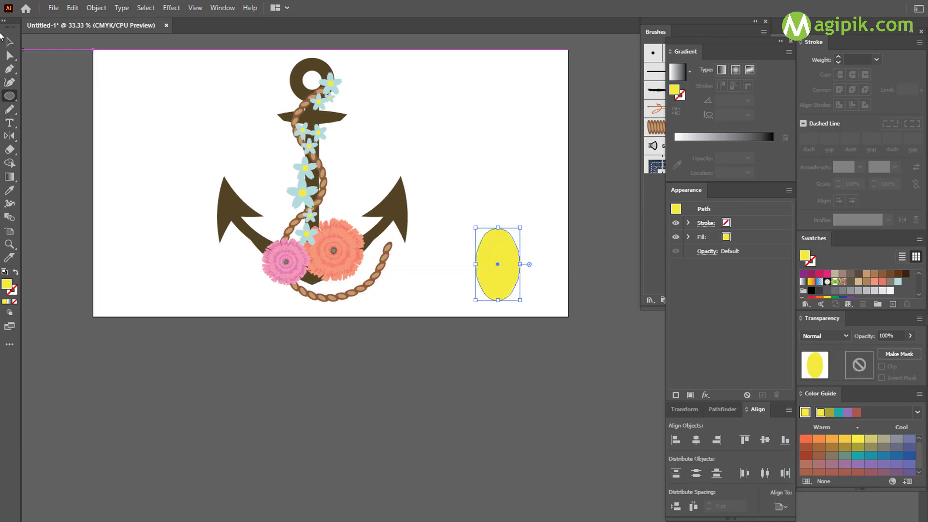
left_click(10, 42)
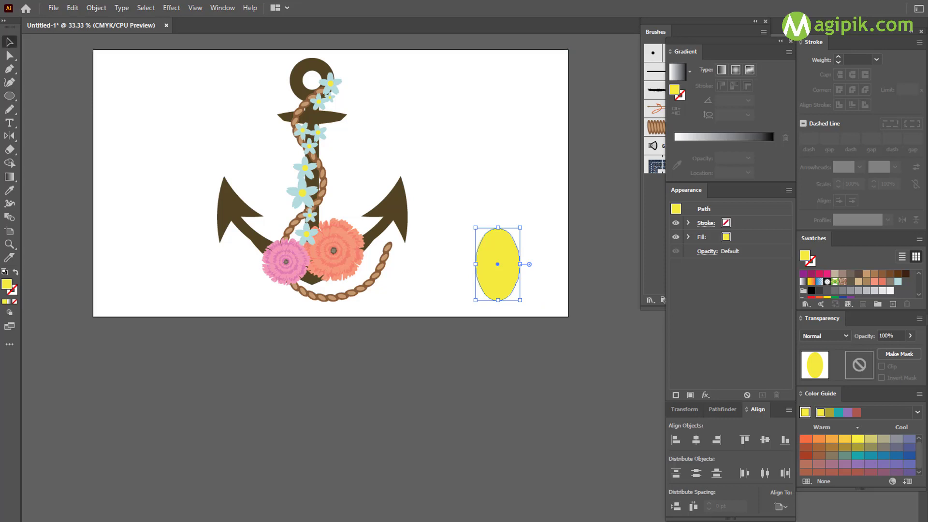
left_click(839, 412)
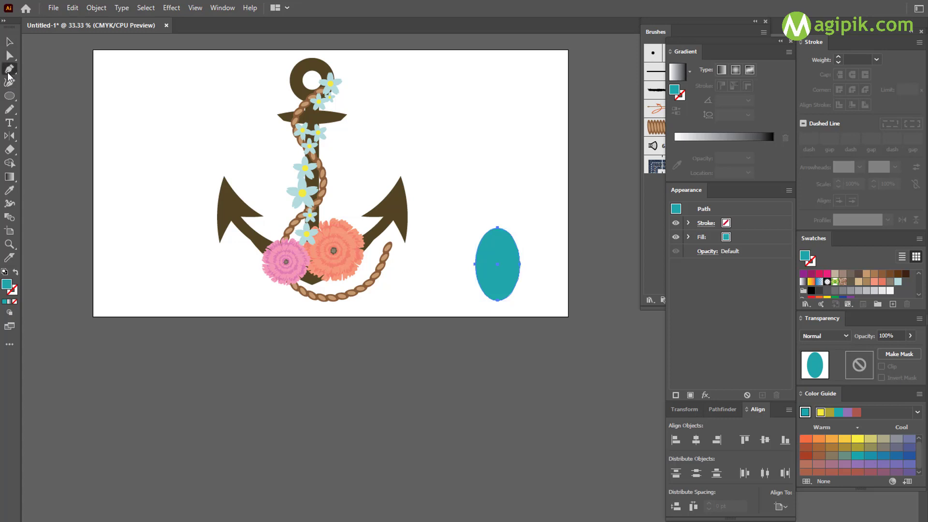
left_click_drag(9, 69, 43, 84)
left_click(496, 228)
left_click(8, 56)
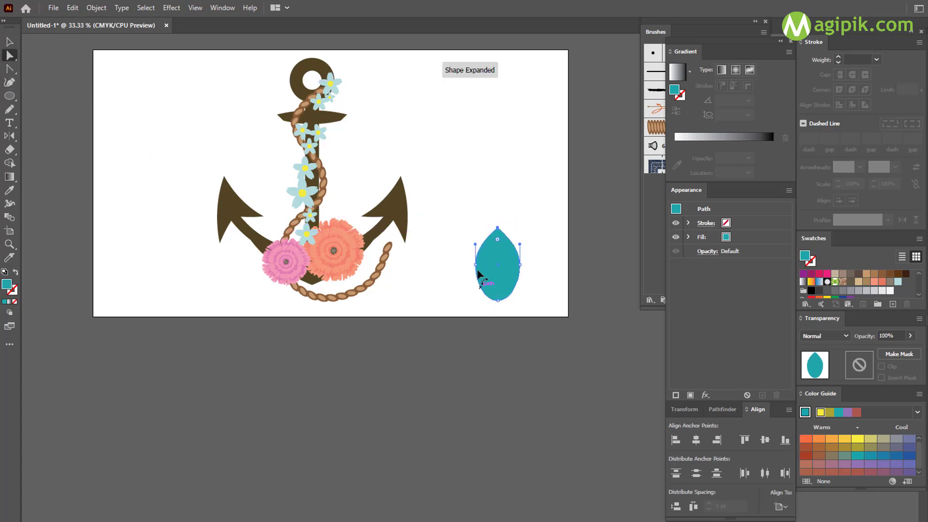
left_click_drag(506, 270, 521, 277)
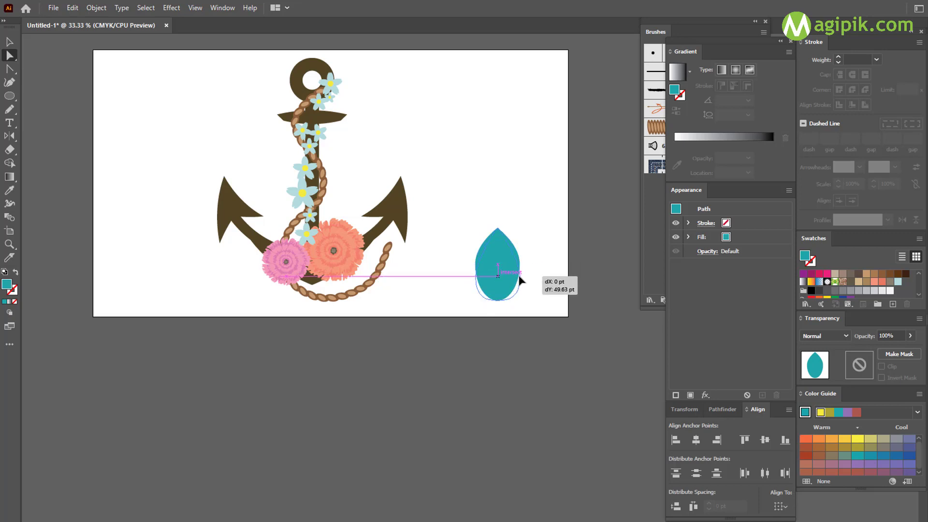
left_click_drag(522, 277, 521, 278)
left_click(8, 42)
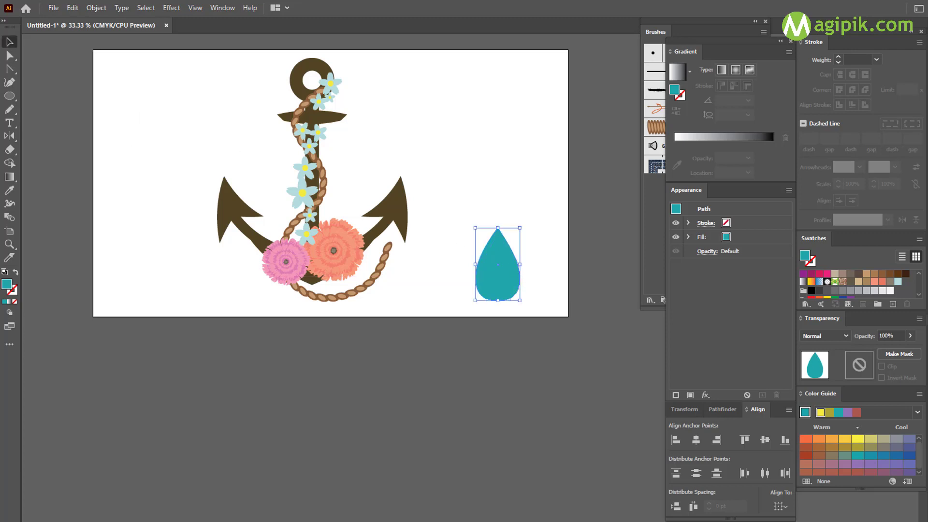
- Stretch the teardrop taller and tilt it slightly clockwise
left_click_drag(498, 228, 500, 216)
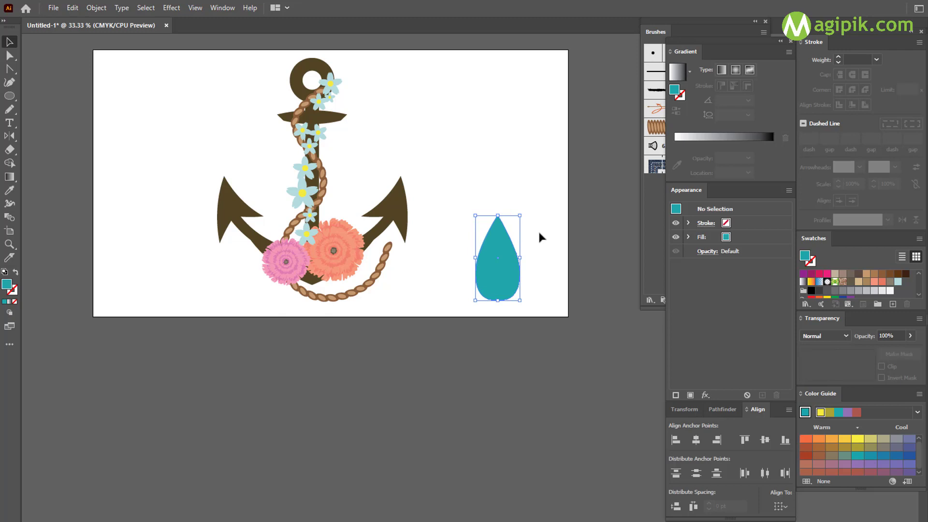
left_click(538, 230)
scroll(507, 251, "right", 2)
left_click(448, 276)
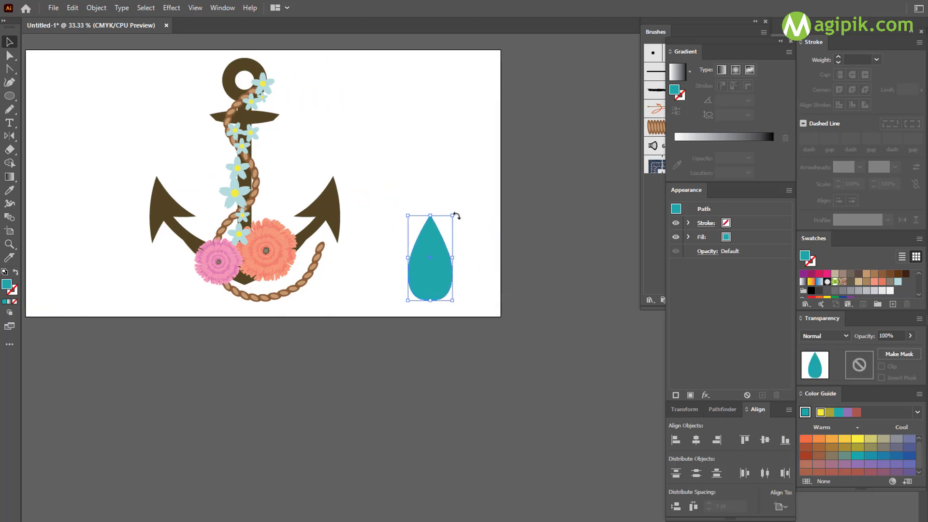
mouse_move(455, 215)
left_mouse_down()
mouse_move(458, 253)
mouse_move(481, 234)
mouse_move(466, 222)
left_mouse_up()
left_click(446, 286)
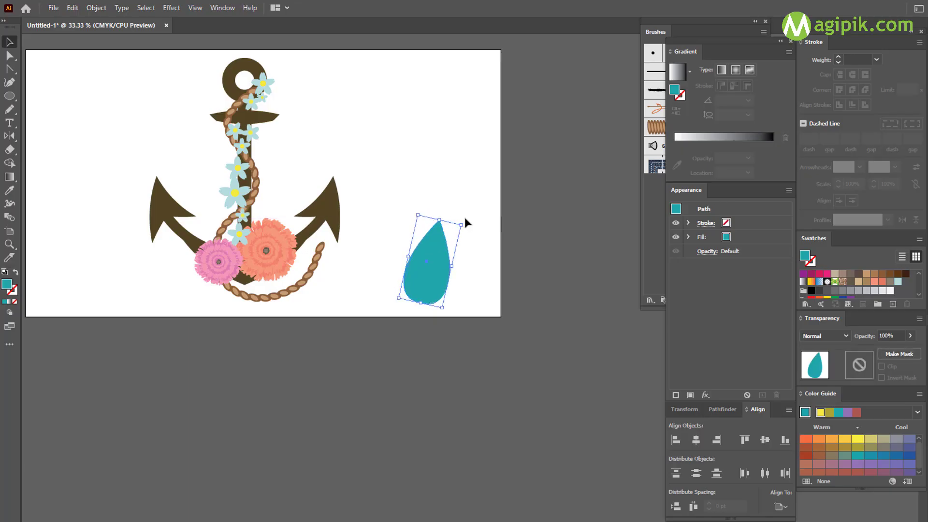
left_click_drag(467, 223, 465, 222)
- Make a mirrored copy of the teardrop and place it against the original
left_click(7, 137)
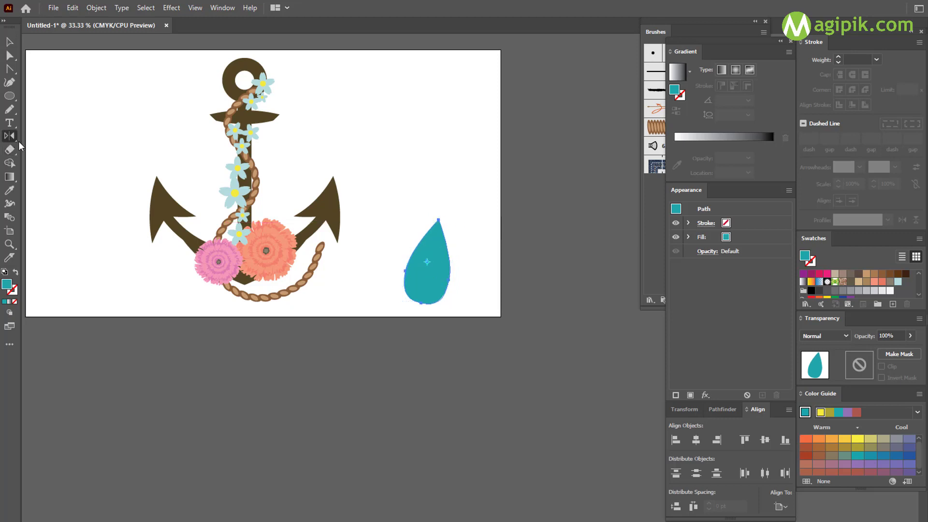
key("Return")
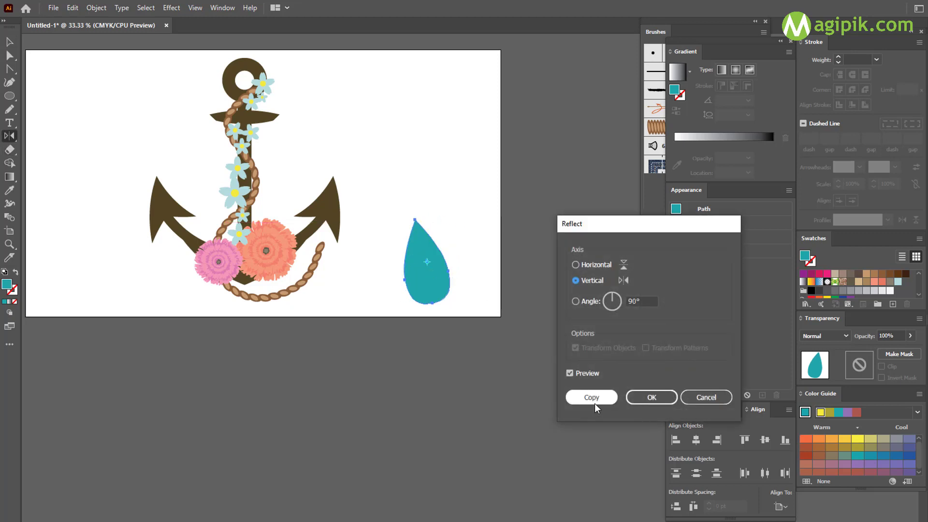
left_click(591, 397)
key("v")
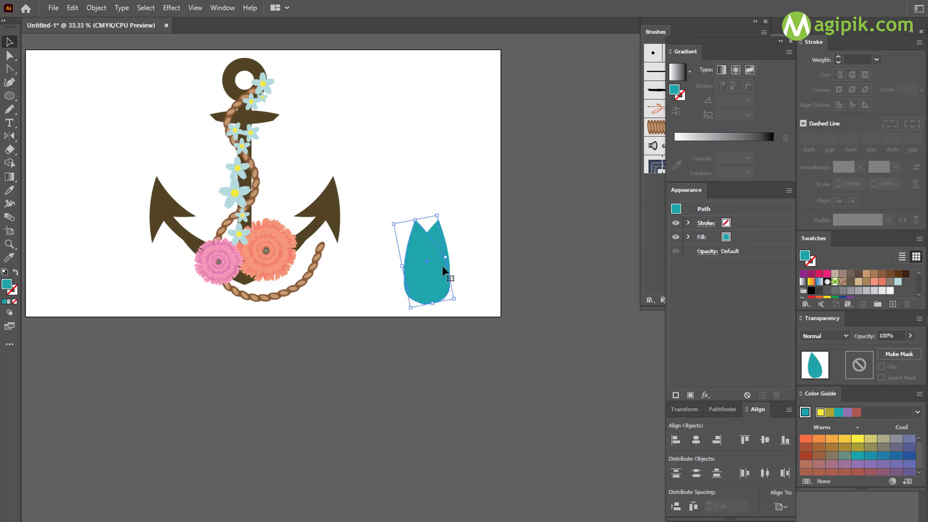
left_click_drag(433, 275, 444, 286)
left_click(425, 291, "shift")
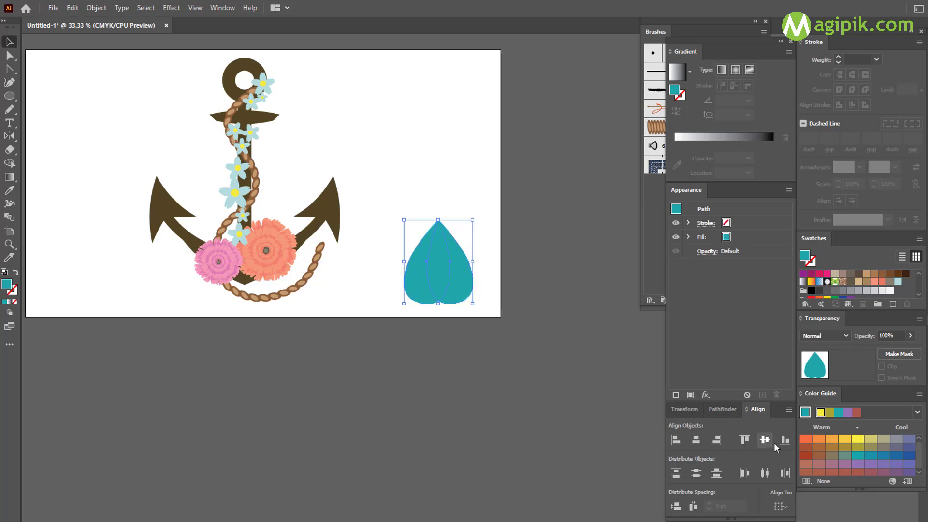
left_click(373, 200)
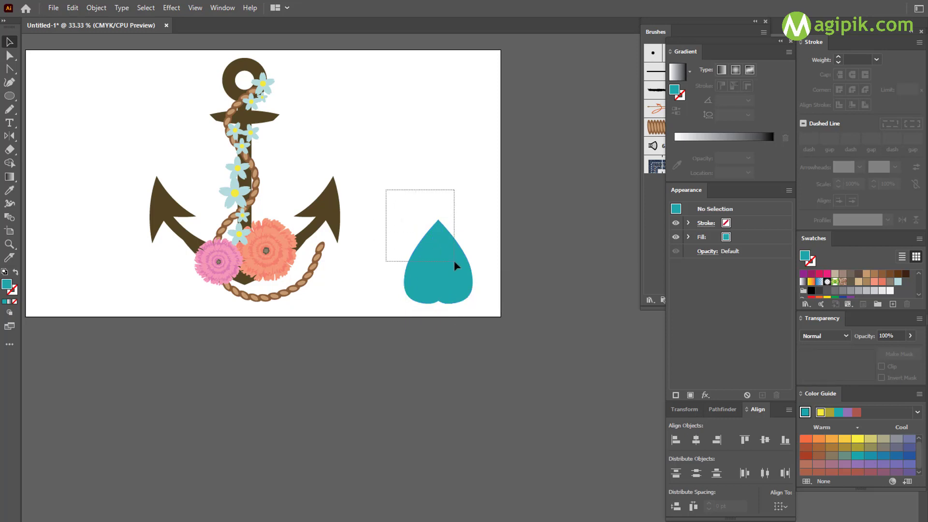
- Select both teardrop halves, show the Pathfinder options, and begin a new Pen path
left_click_drag(454, 261, 455, 262)
left_click(684, 409)
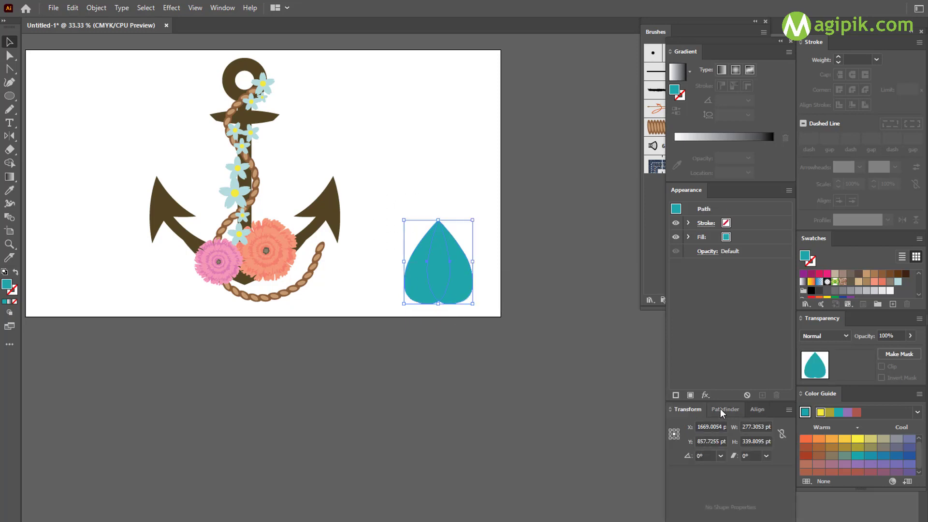
left_click(721, 410)
left_click(475, 353)
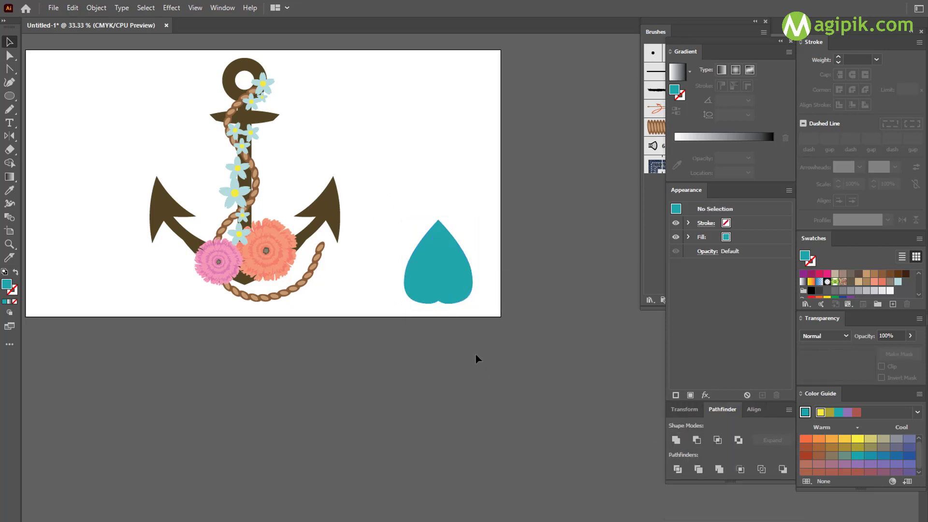
scroll(475, 353, "down", 1)
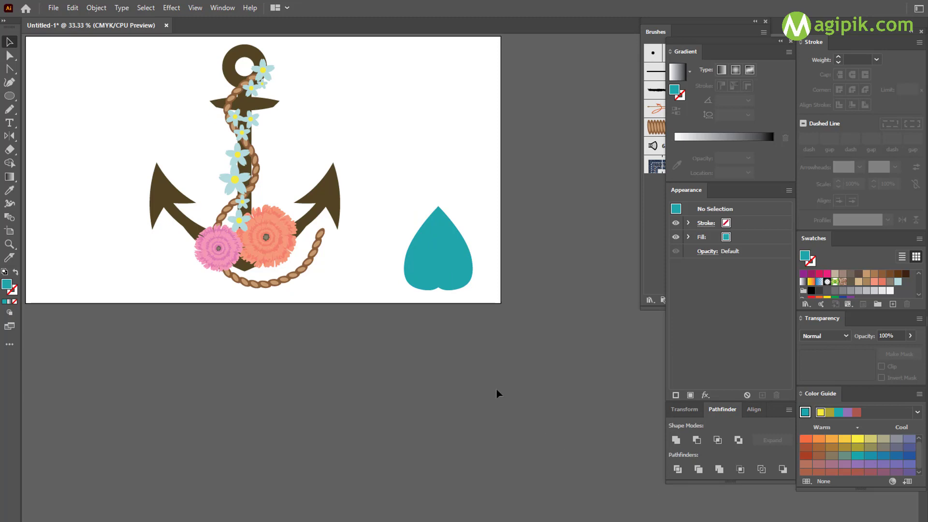
left_click(6, 83)
left_click(510, 314)
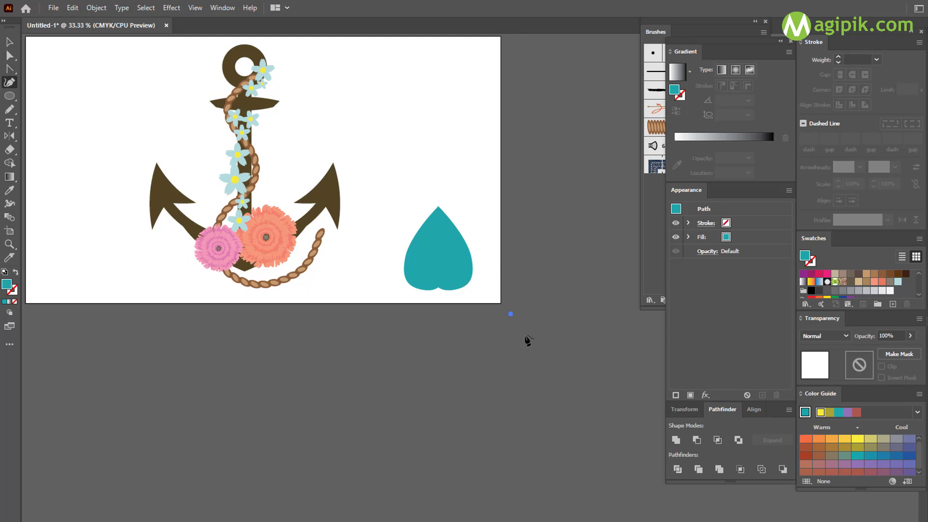
- Close the thin sliver path and give it a dark-teal stroke with no fill
left_click(526, 337)
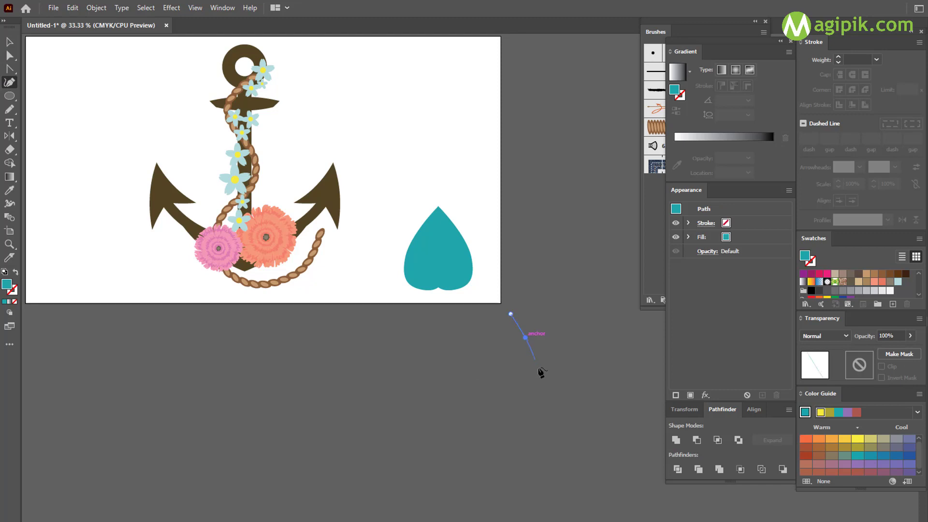
left_click(541, 414)
key("v")
left_click(15, 273)
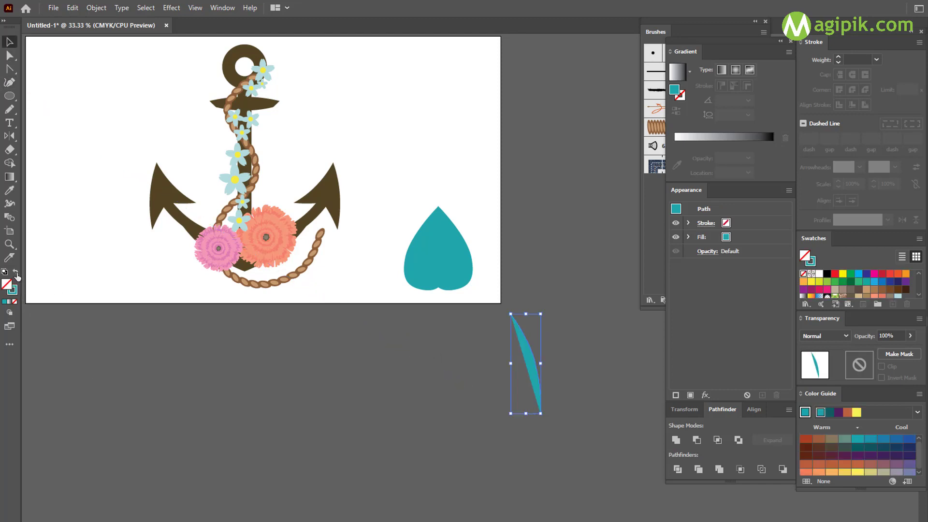
left_click(834, 447)
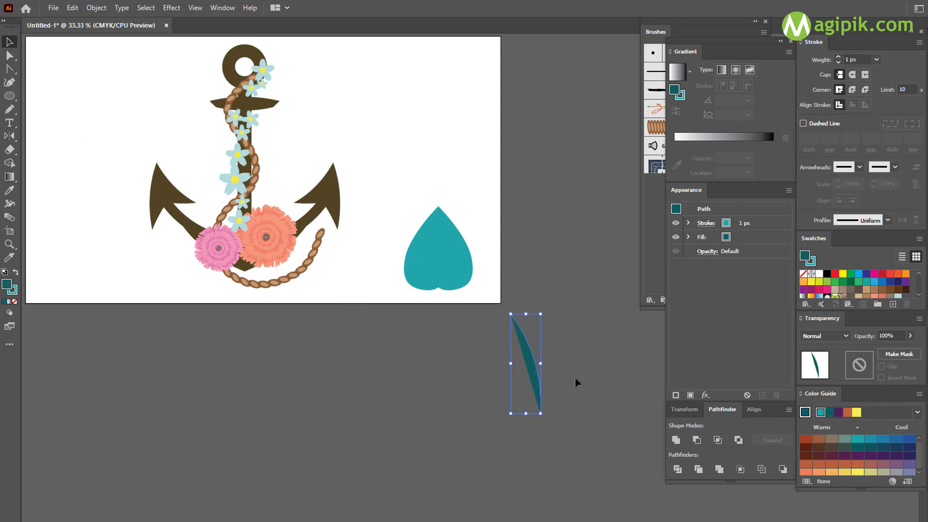
left_click(15, 272)
left_click(14, 301)
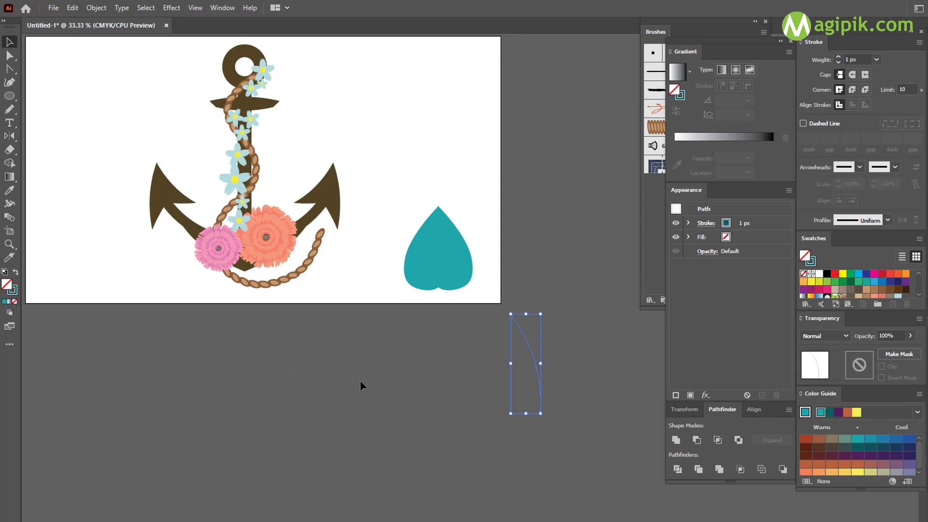
- Thicken the curved line into a stem with a 10 px stroke weight
left_click(422, 370)
left_click_drag(472, 307, 530, 354)
left_click(839, 57)
type("10")
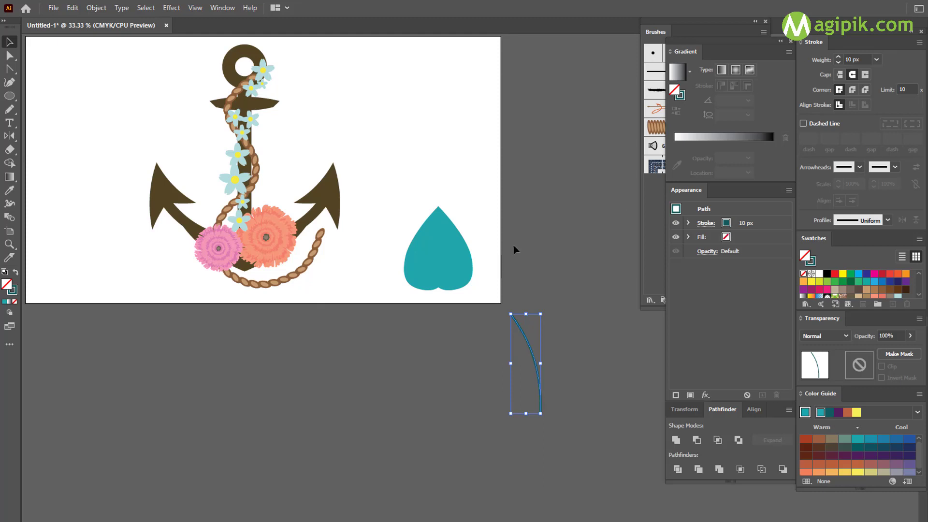
- Rotate the teal teardrop about 45° and set it on top of the stem
left_click(441, 271)
mouse_move(479, 288)
left_mouse_down()
mouse_move(472, 264)
mouse_move(520, 310)
mouse_move(504, 310)
left_mouse_up()
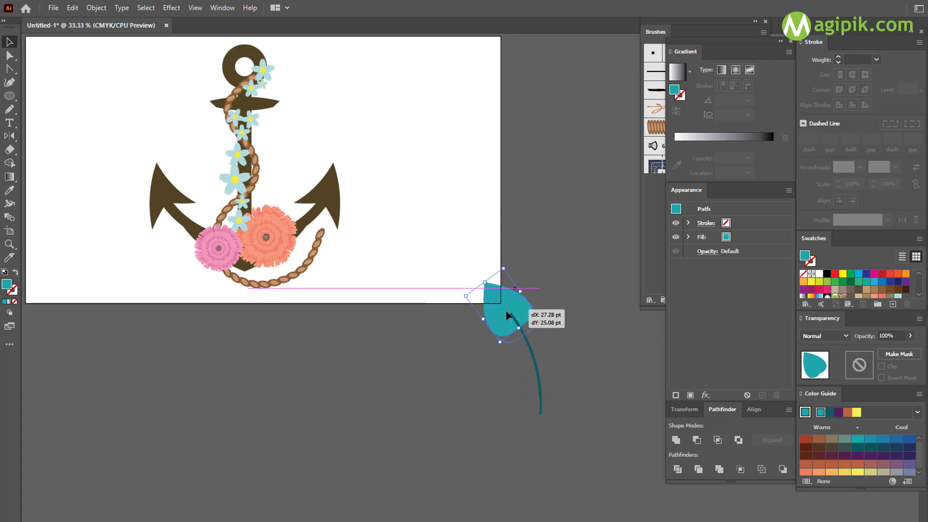
left_click_drag(504, 309, 507, 312)
left_click(413, 371)
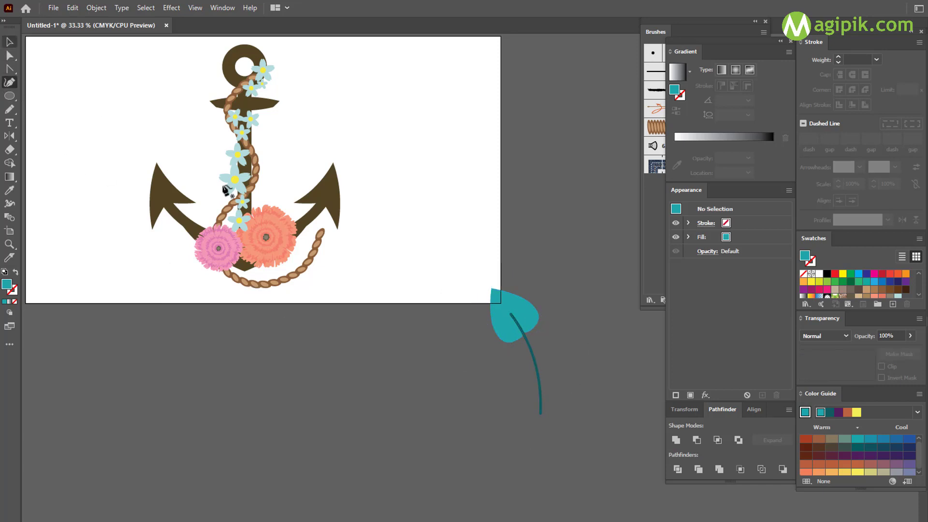
left_click(9, 41)
left_click(537, 387)
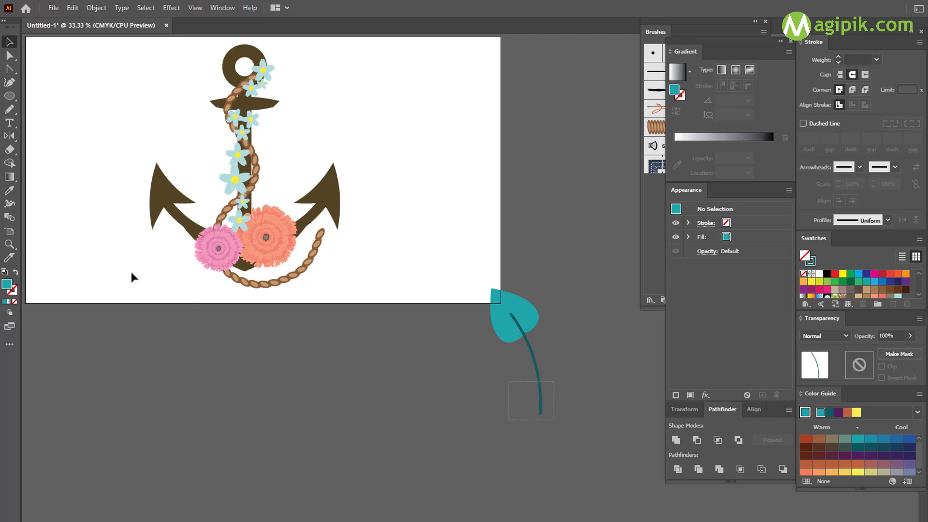
- Pen-draw a short curved side branch leaving the stem to the left
key("ctrl+shift+a")
key("p")
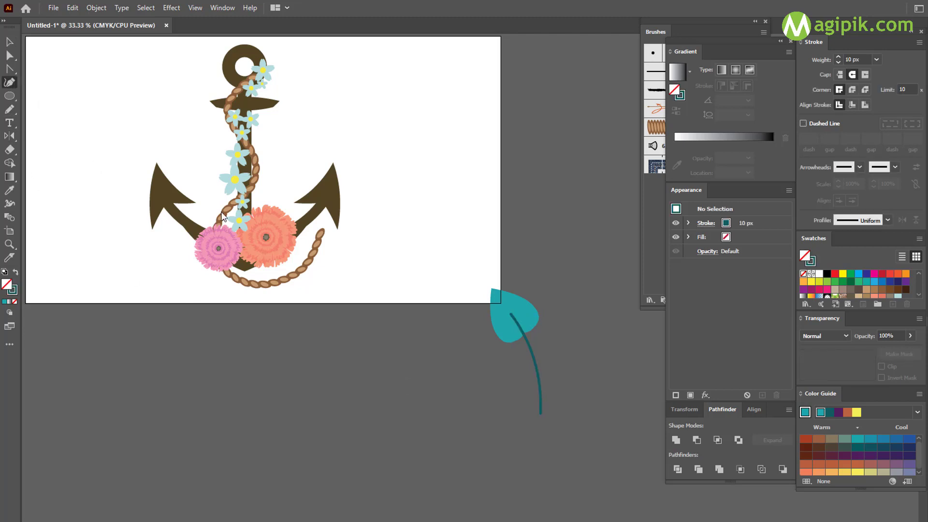
scroll(567, 365, "up", 2)
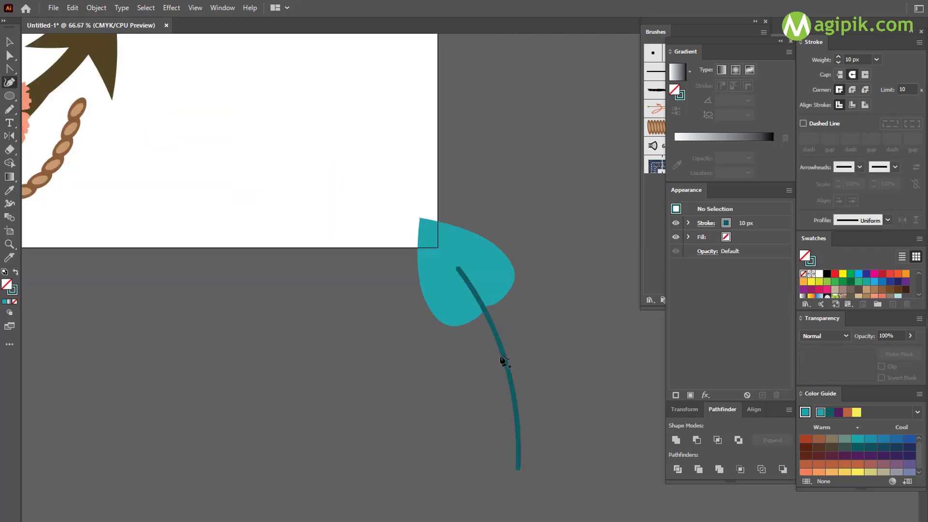
left_click(500, 356)
left_click(478, 344)
left_click(433, 341)
key("v")
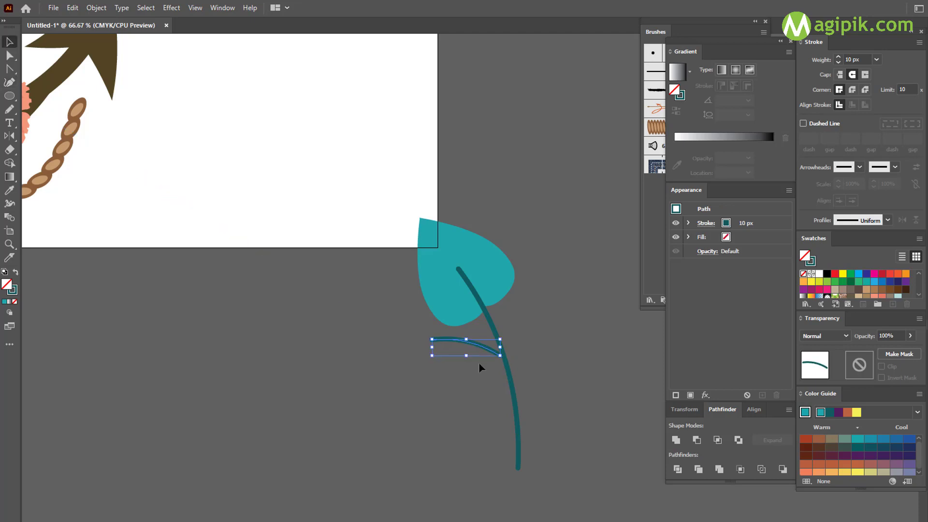
left_click_drag(489, 354, 494, 363)
- Duplicate the top leaf and rotate the copy counter-clockwise toward the branch
left_click(440, 270)
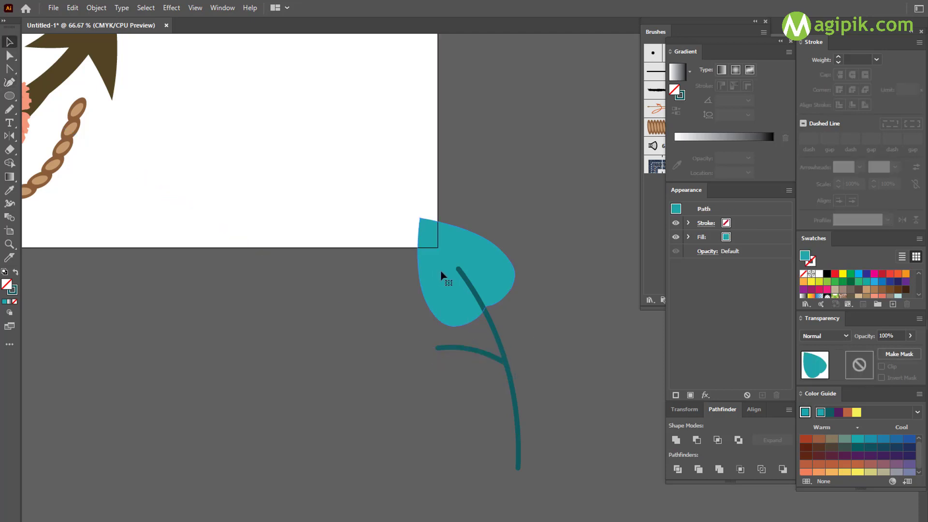
left_click_drag(440, 270, 448, 392)
mouse_move(482, 355)
left_mouse_down()
mouse_move(463, 308)
mouse_move(413, 328)
mouse_move(422, 341)
left_mouse_up()
left_click(493, 381)
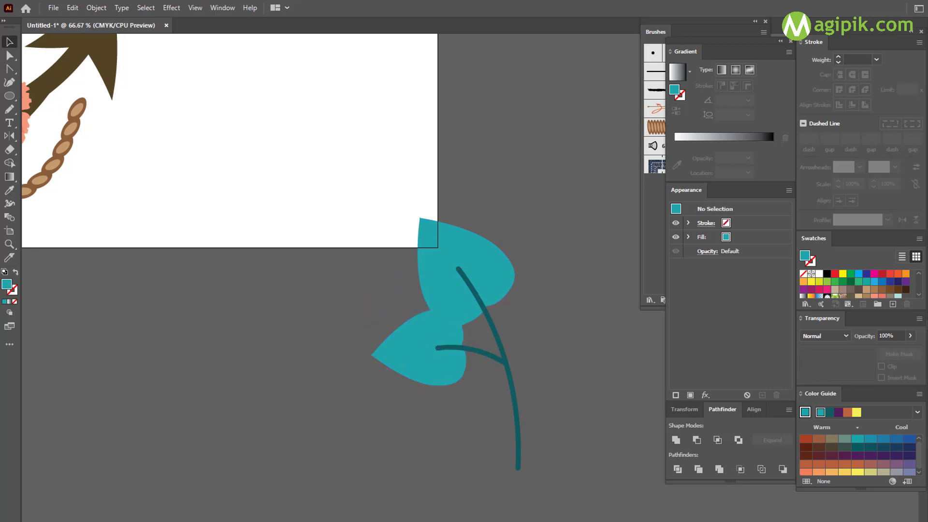
left_click_drag(435, 375, 453, 351)
key("ctrl+shift+a")
- Rotate the lower leaf and branch together clockwise and shift them into place
left_click(450, 363)
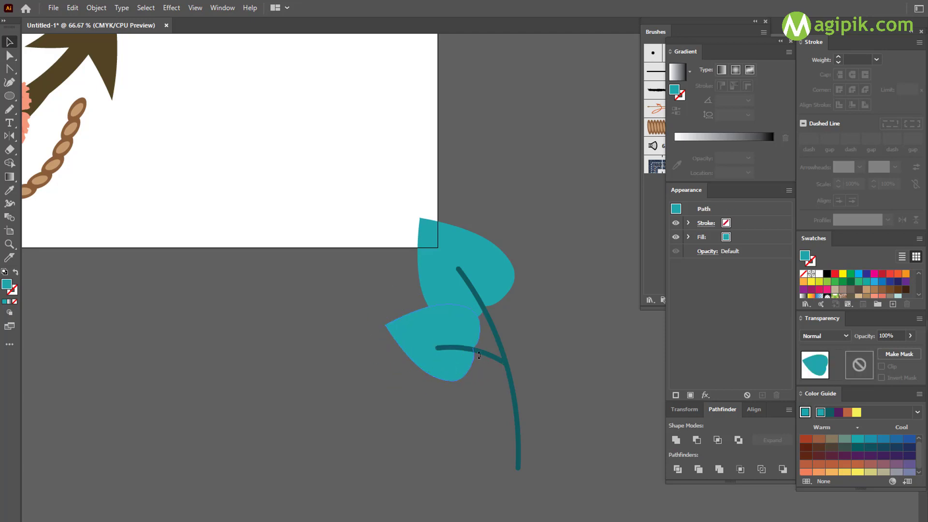
left_click(491, 358, "shift")
left_click_drag(511, 387, 504, 410)
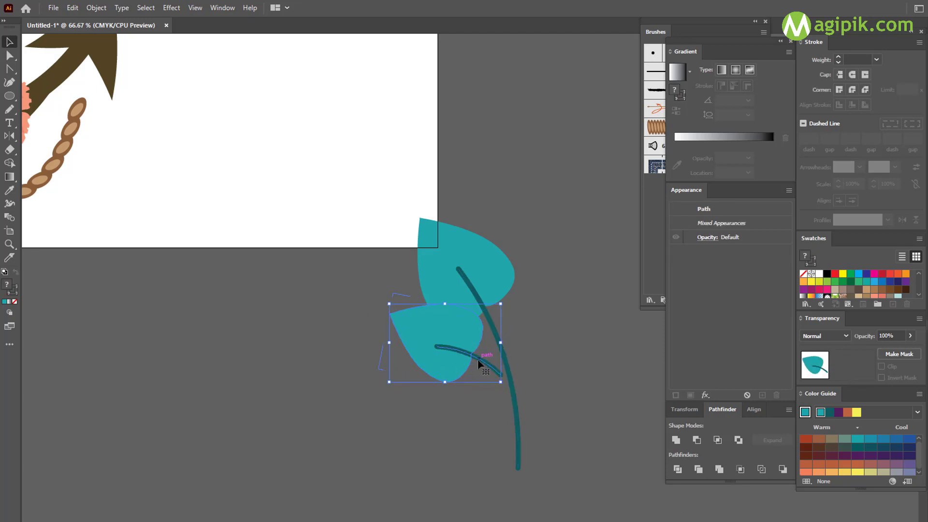
left_click_drag(479, 362, 492, 362)
left_click(542, 358)
scroll(542, 360, "right", 2)
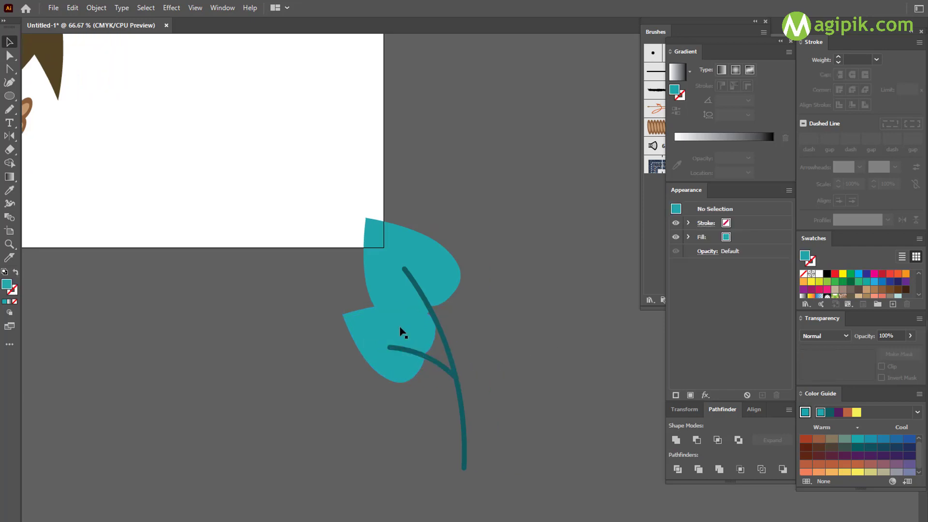
- Draw a 10 px teal branch rising up-right from the stem
key("p")
left_click(455, 358)
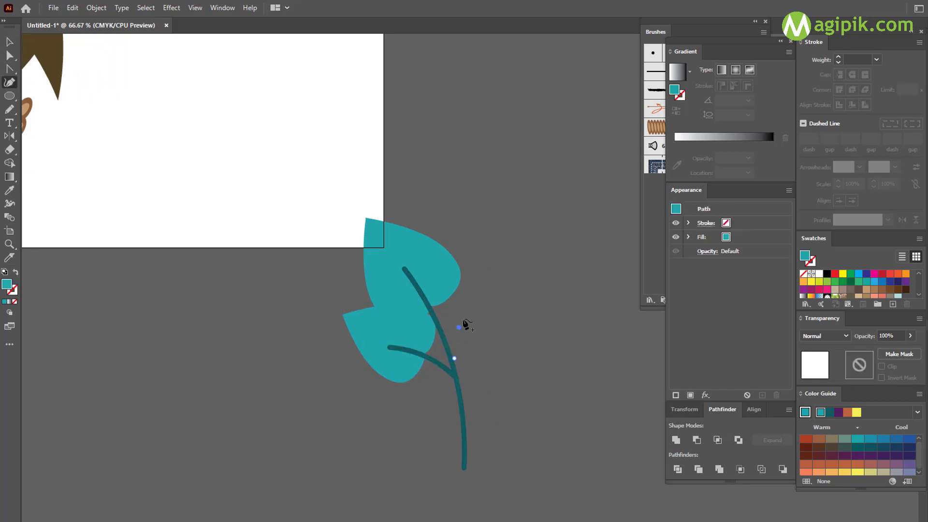
left_click(474, 299)
key("v")
key("shift+x")
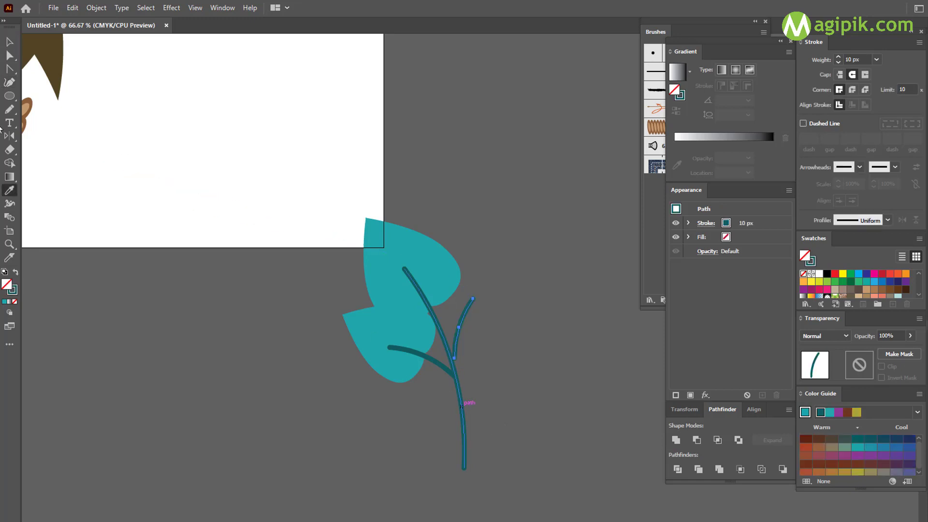
left_click(626, 375)
left_click_drag(459, 331, 460, 267)
- Place a smaller rotated copy of the leaf on the new branch tip
left_click_drag(503, 310, 520, 282)
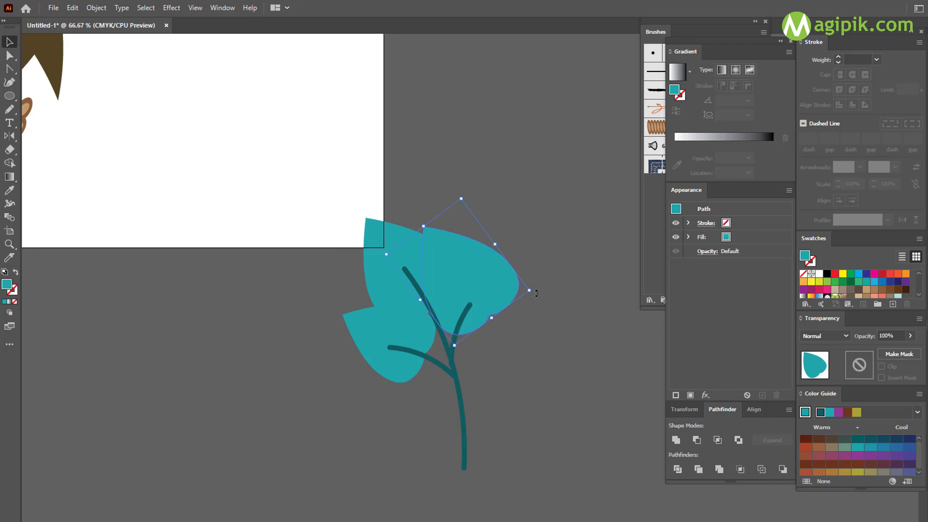
left_click_drag(521, 233, 497, 277)
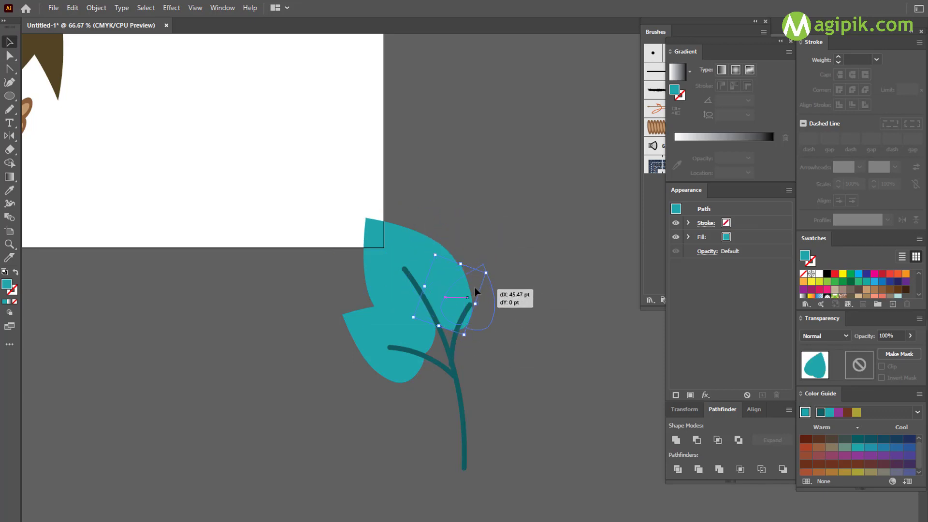
key("ctrl+shift+a")
left_click(488, 308)
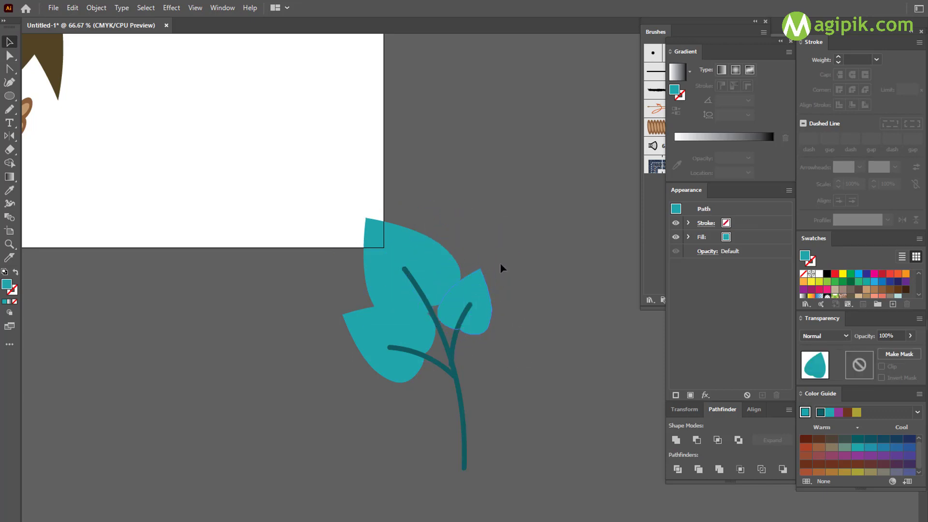
mouse_move(514, 280)
left_mouse_down()
mouse_move(486, 294)
mouse_move(525, 286)
left_mouse_up()
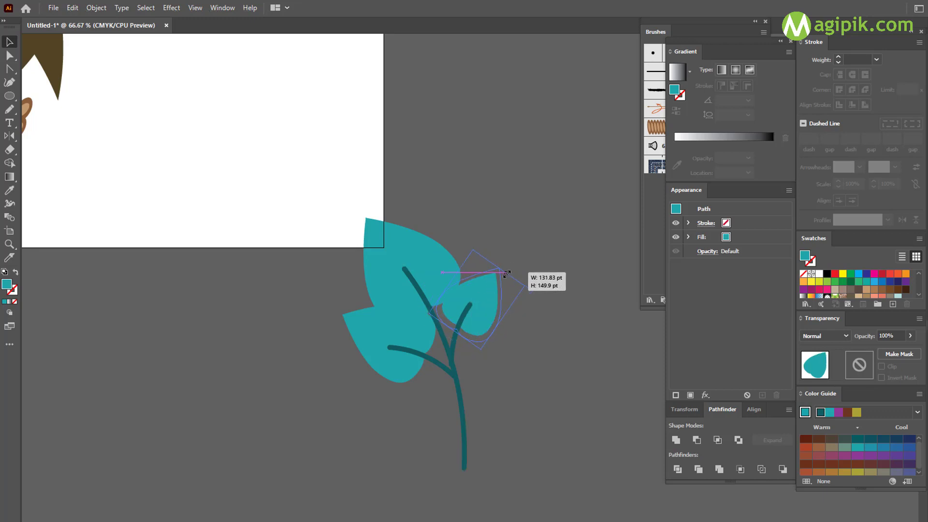
left_click(542, 300)
- Move the teal leaf sprig onto the anchor and apply Outline Stroke to its stems
scroll(544, 299, "down", 2)
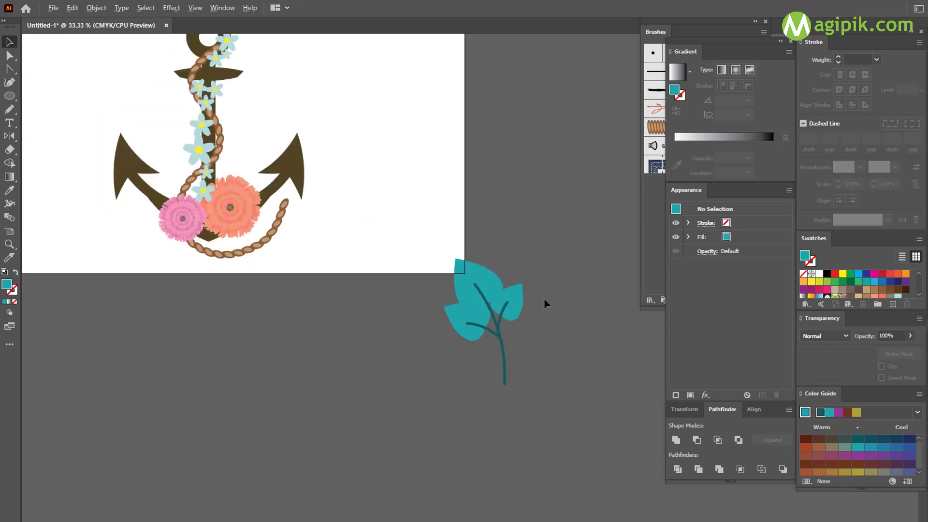
scroll(544, 299, "left", 2)
scroll(544, 300, "left", 3)
left_click(529, 314)
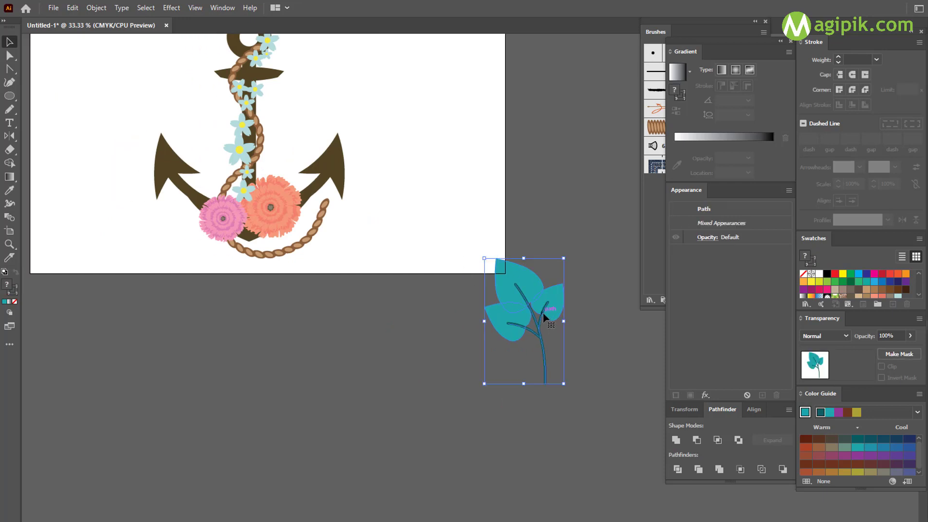
key("a")
scroll(523, 345, "left", 2)
key("v")
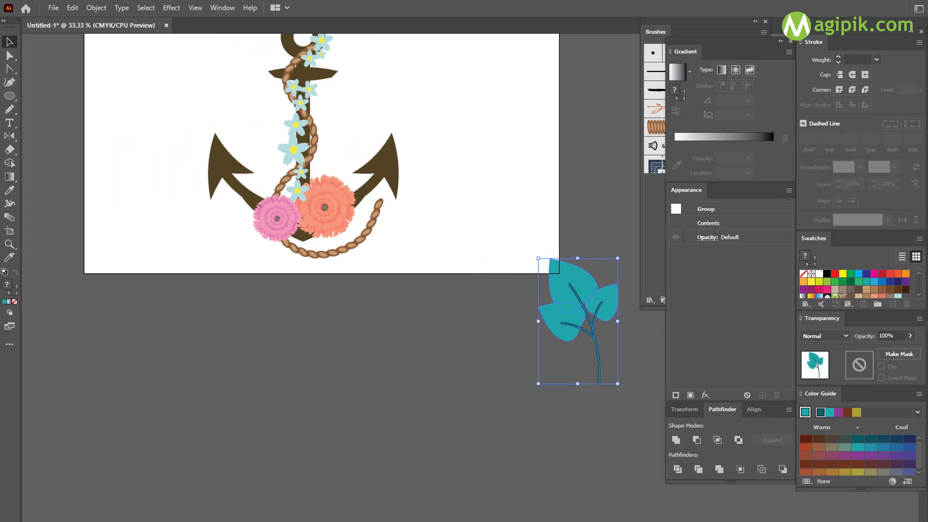
scroll(544, 398, "left", 2)
left_click_drag(633, 306, 413, 210)
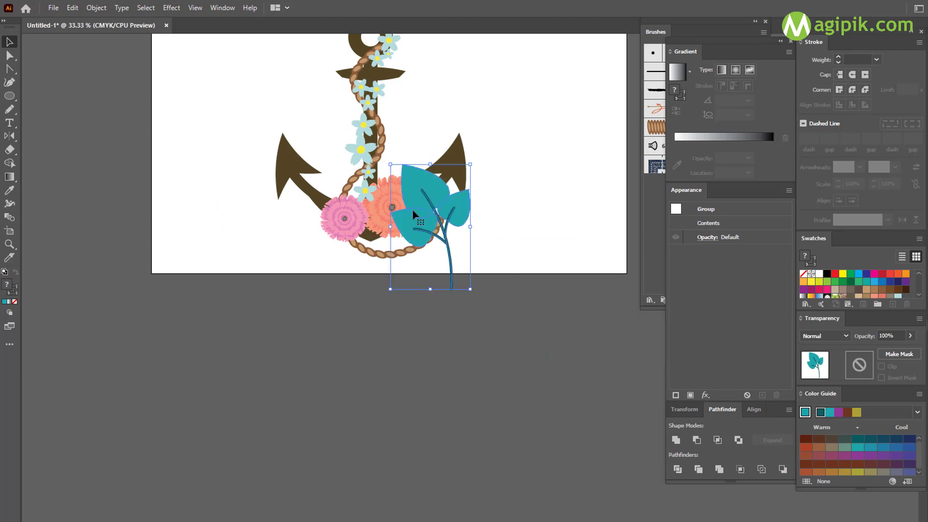
scroll(413, 208, "up", 2)
left_click(96, 8)
mouse_move(109, 275)
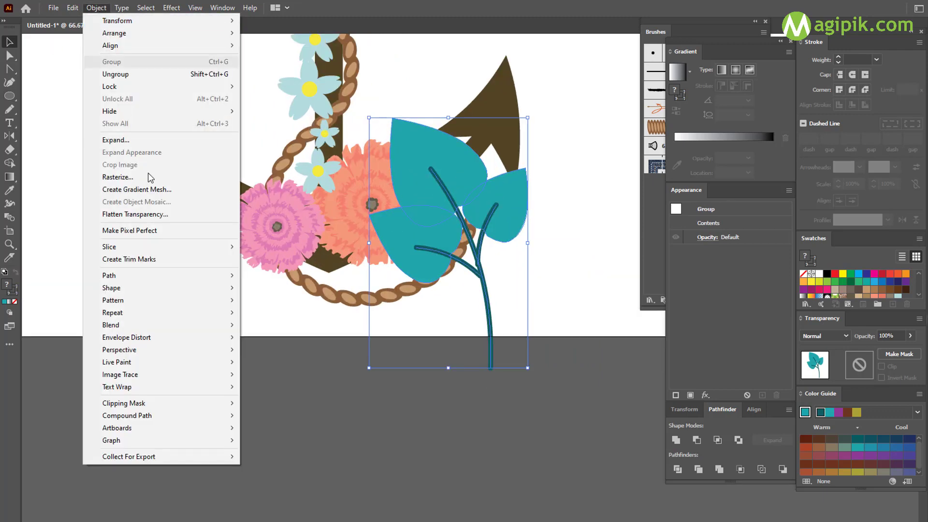
left_click(315, 302)
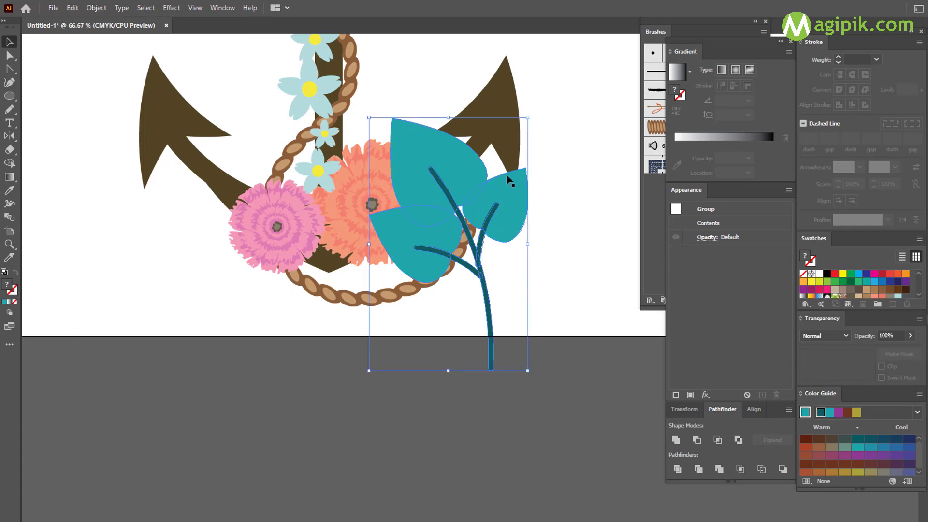
- Rotate the sprig about 45°, shrink it, and place it beside the orange flower
left_click_drag(507, 177, 456, 187)
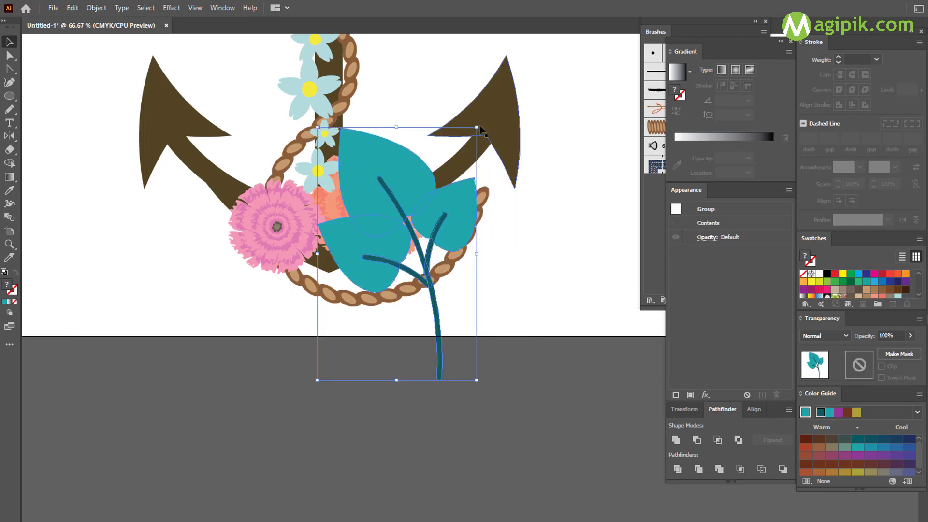
left_click_drag(480, 123, 491, 244)
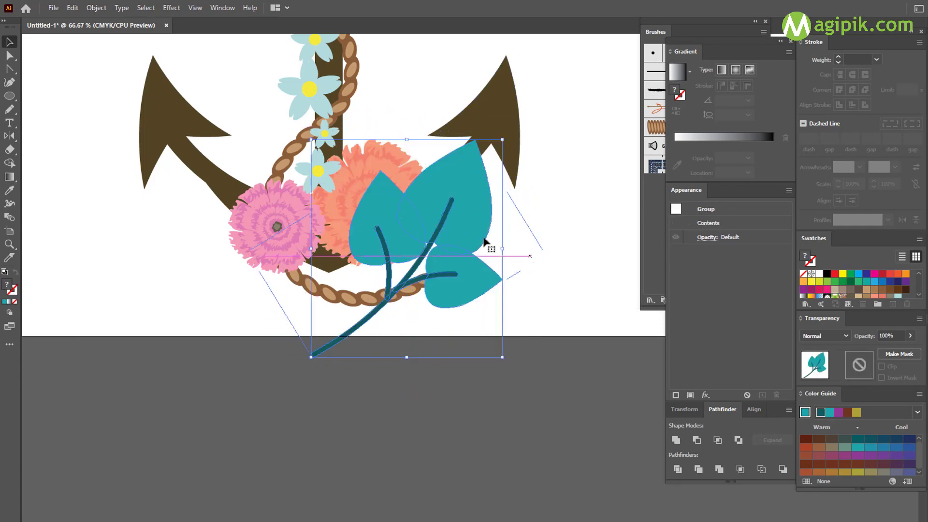
key("ctrl+equal")
key("ctrl+equal")
scroll(464, 113, "down", 1)
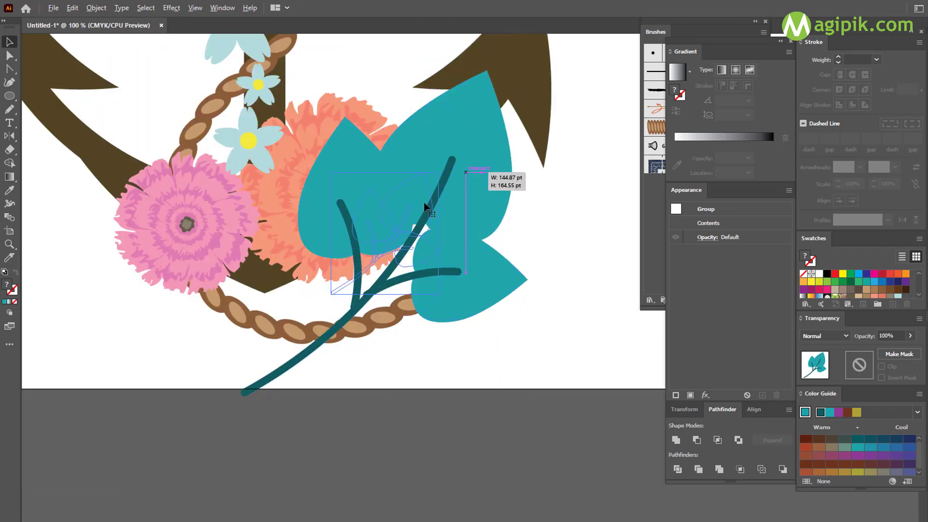
left_click_drag(529, 72, 438, 172)
left_click_drag(428, 174, 444, 123)
left_click_drag(445, 119, 445, 118)
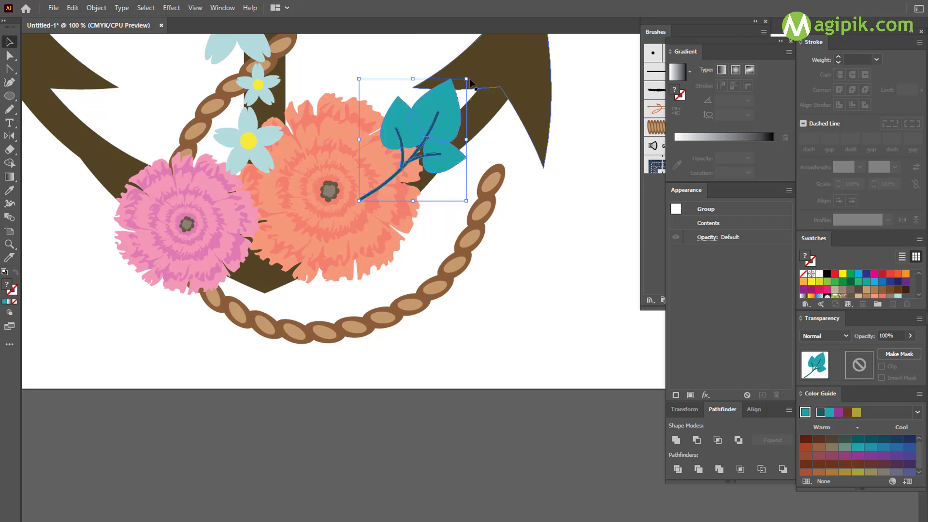
left_click_drag(471, 78, 473, 92)
left_click_drag(435, 136, 445, 147)
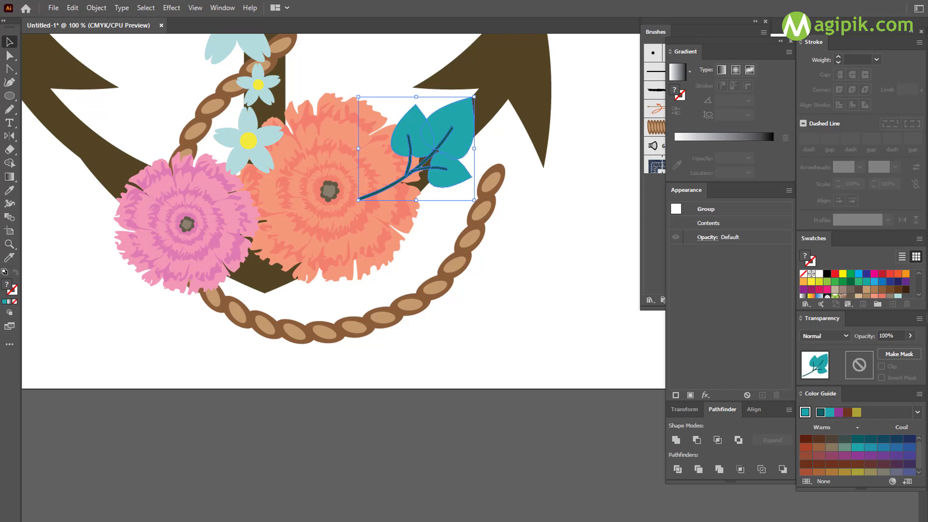
left_click(10, 136)
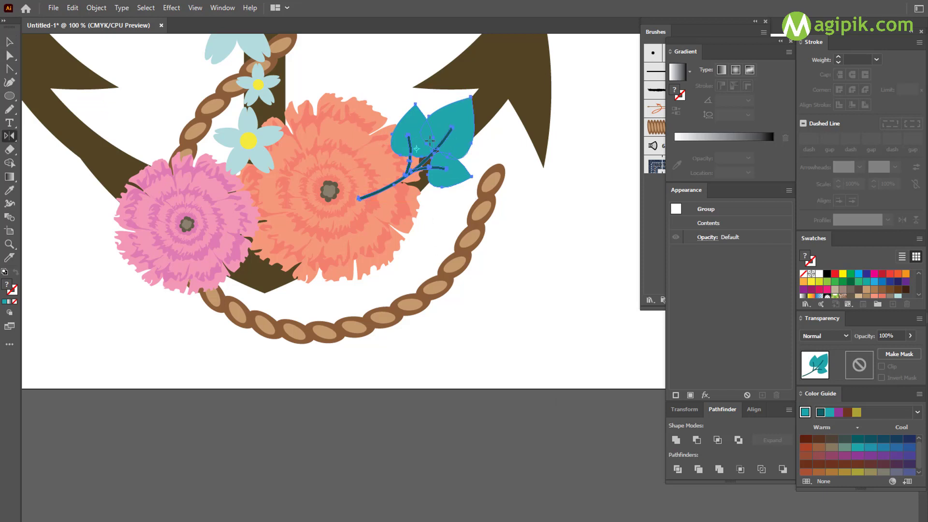
- Mirror the leaf sprig vertically, rotate it, and tuck it behind the orange flower
key("Return")
left_click(651, 395)
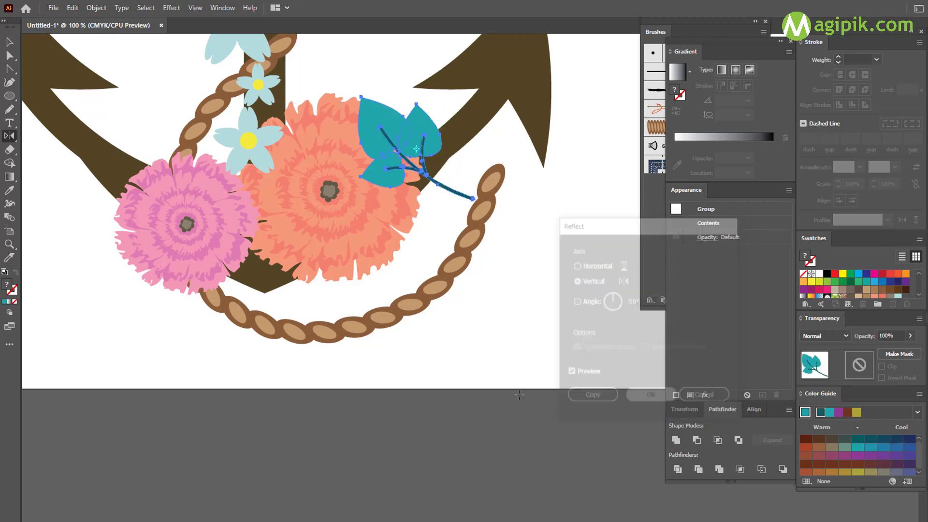
key("v")
mouse_move(484, 207)
left_mouse_down()
mouse_move(322, 234)
mouse_move(410, 138)
mouse_move(447, 136)
left_mouse_up()
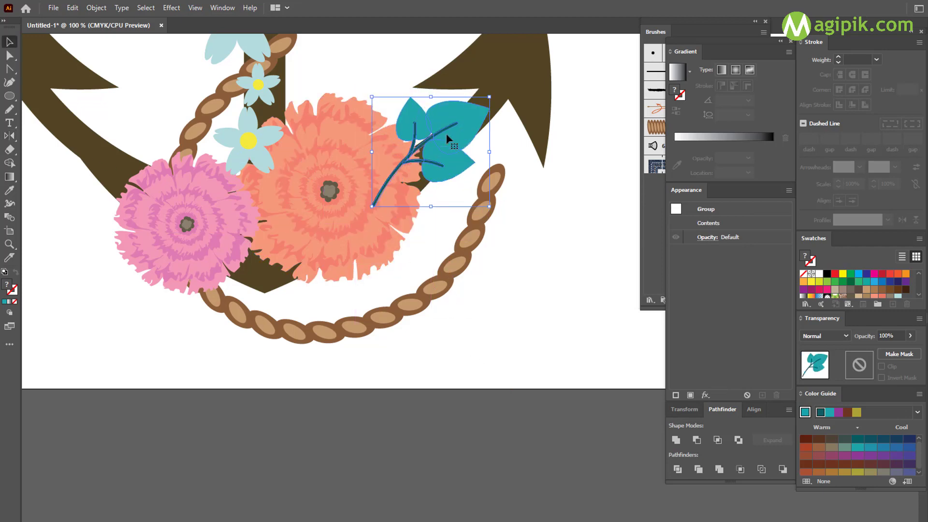
left_click(515, 93)
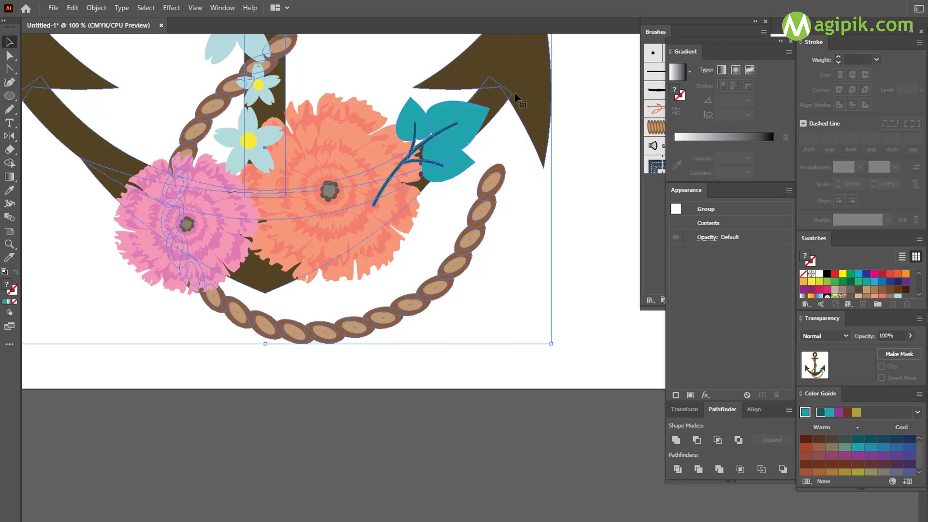
key("ctrl+[")
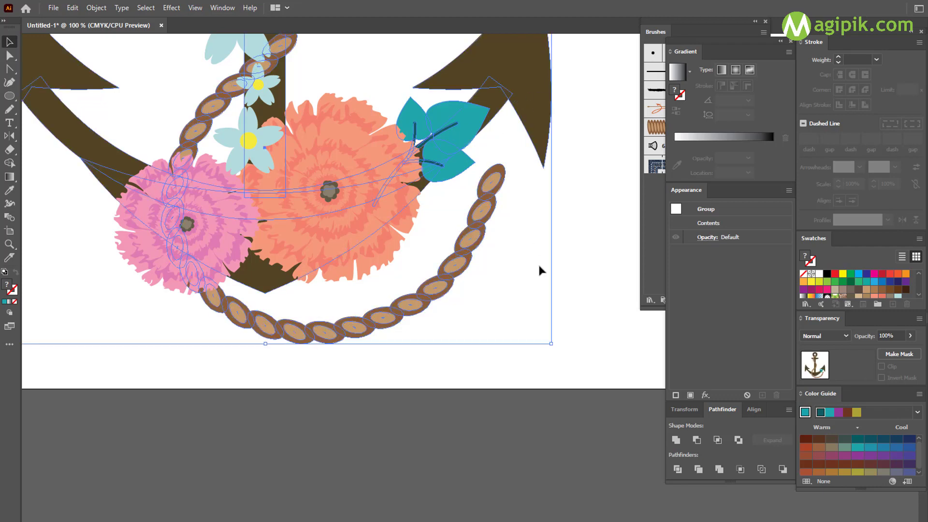
left_click(540, 269)
scroll(445, 280, "left", 3)
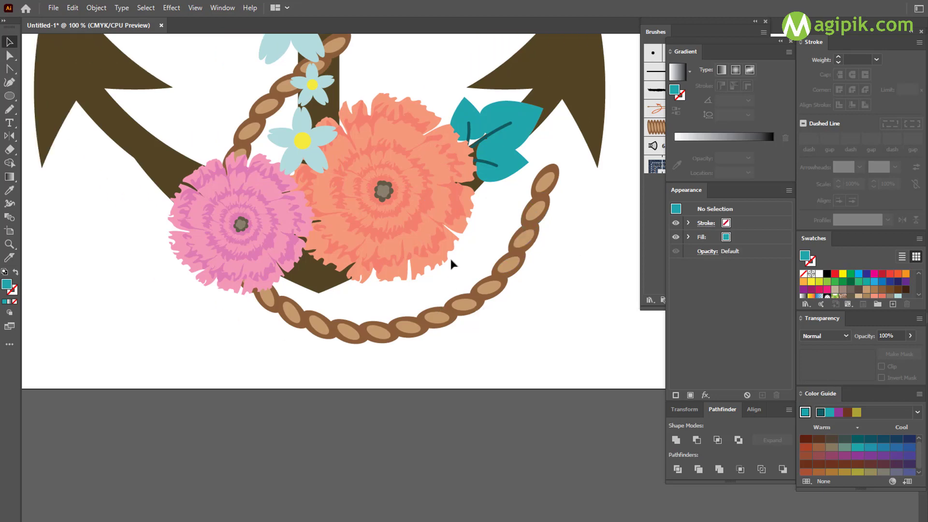
scroll(452, 263, "up", 1)
left_click_drag(512, 156, 510, 149)
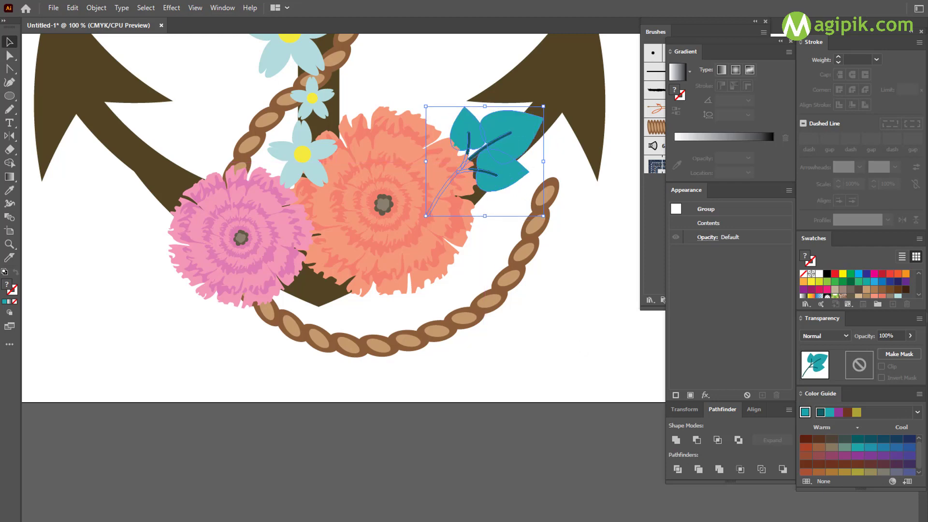
left_click_drag(507, 137, 505, 142)
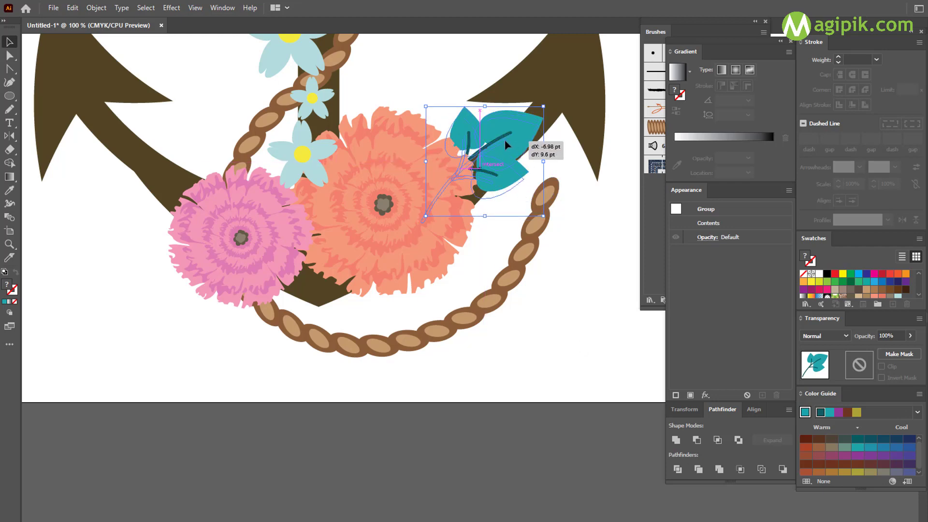
left_click(556, 290)
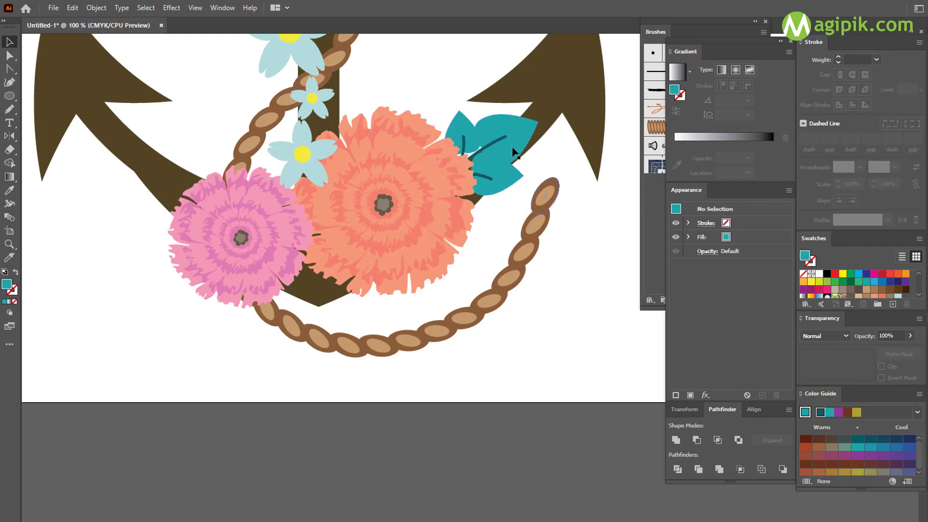
- Add a slightly rotated leaf copy peeking out behind the pink flower's left side
mouse_move(515, 154)
left_mouse_down()
mouse_move(231, 211)
mouse_move(127, 286)
mouse_move(149, 271)
left_mouse_up()
key("ctrl+[")
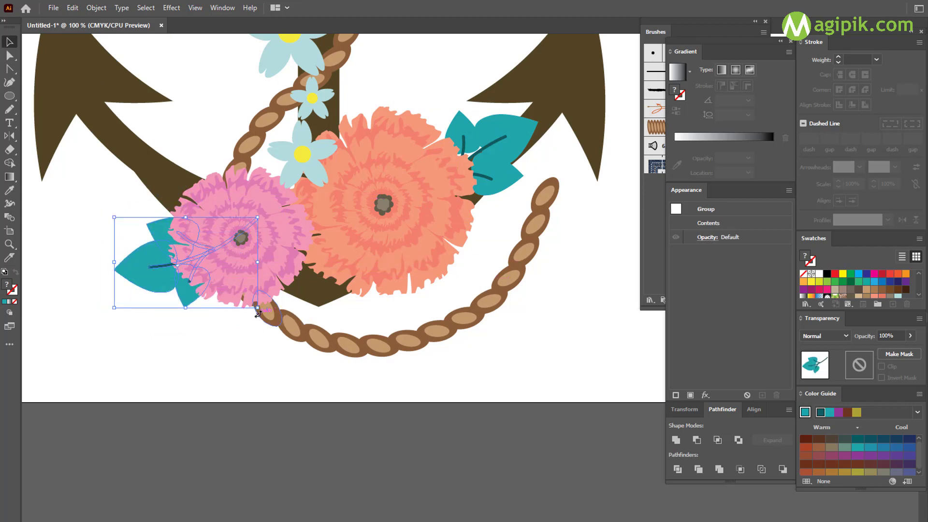
left_click_drag(259, 314, 244, 304)
left_click_drag(153, 252, 148, 225)
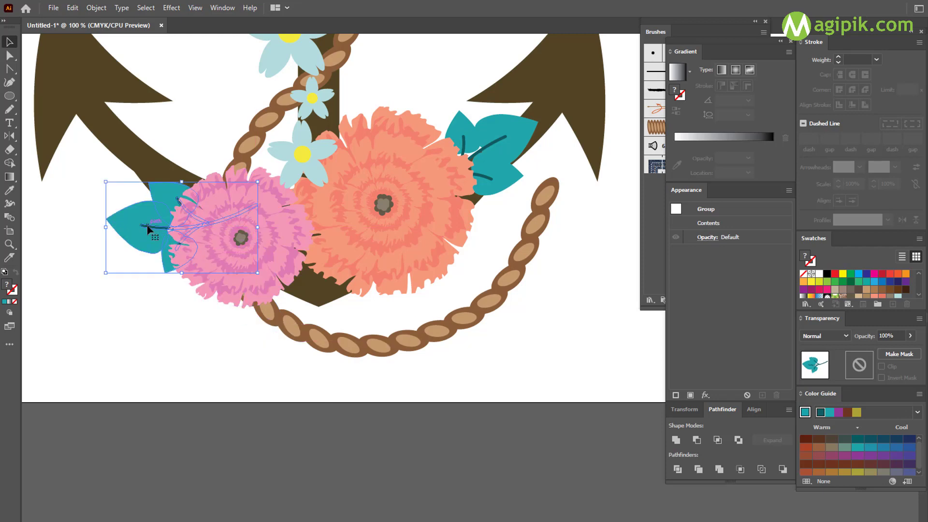
left_click(150, 347)
scroll(167, 343, "up", 2)
scroll(223, 343, "up", 5)
- Place a smaller, slightly rotated leaf copy partway down the anchor shank
scroll(339, 324, "up", 3)
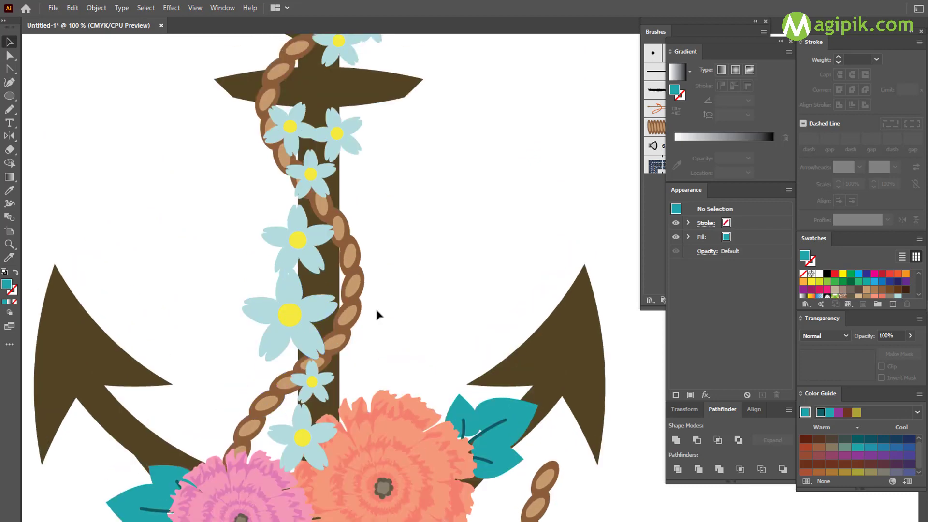
scroll(377, 314, "left", 2)
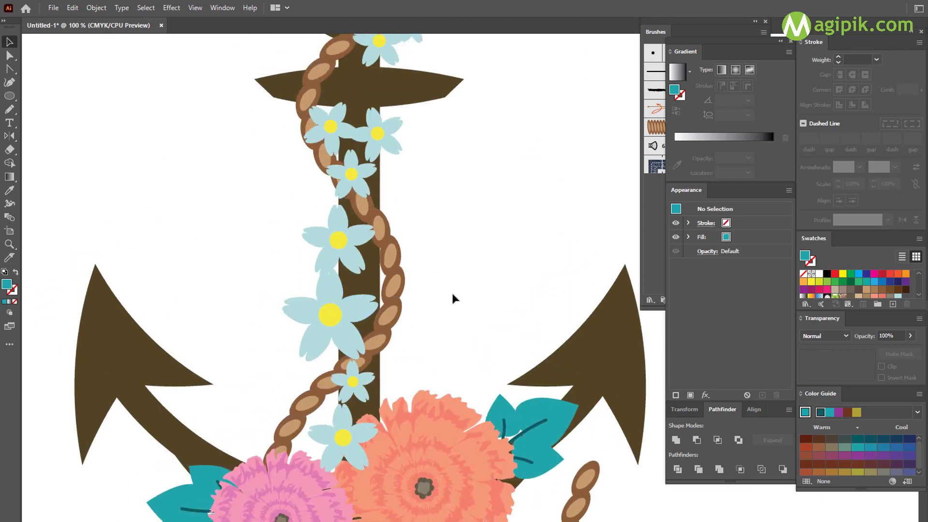
left_click(563, 428)
mouse_move(541, 429)
left_mouse_down()
mouse_move(447, 270)
mouse_move(425, 260)
left_mouse_up()
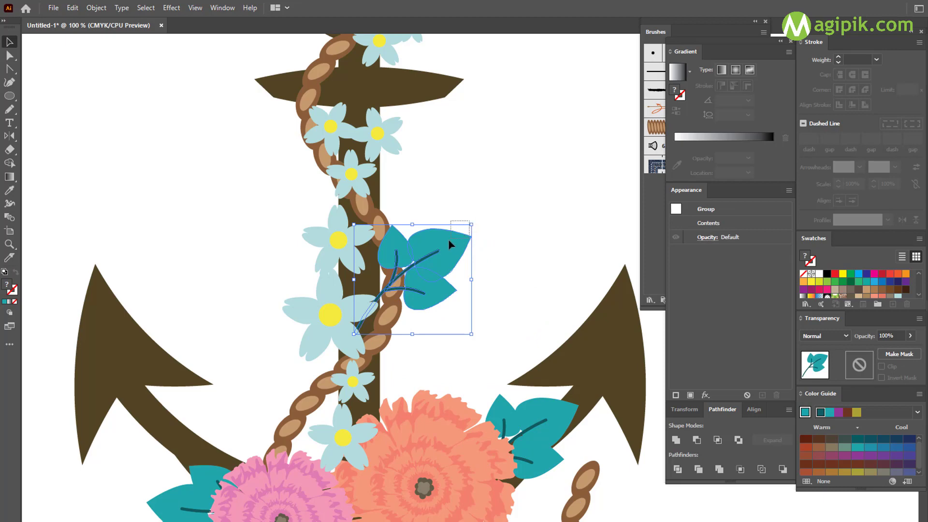
left_click(467, 226)
left_click(447, 245)
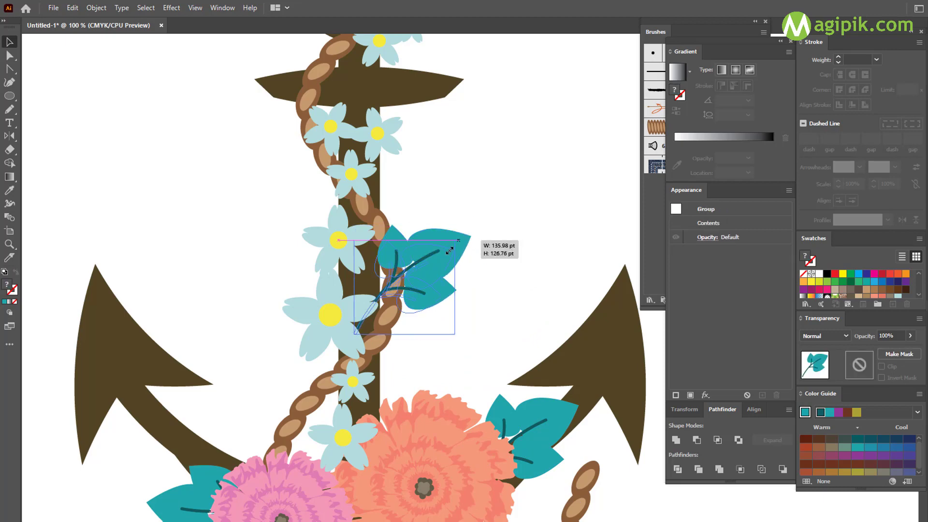
mouse_move(469, 228)
left_mouse_down()
mouse_move(471, 239)
mouse_move(407, 277)
mouse_move(422, 260)
left_mouse_up()
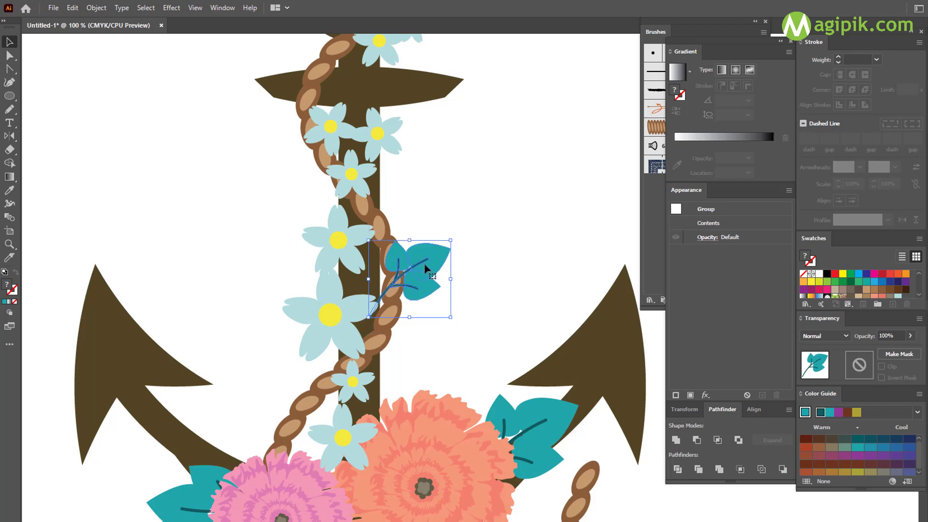
left_click_drag(426, 269, 420, 323)
left_click_drag(449, 292, 420, 310)
left_click(462, 286)
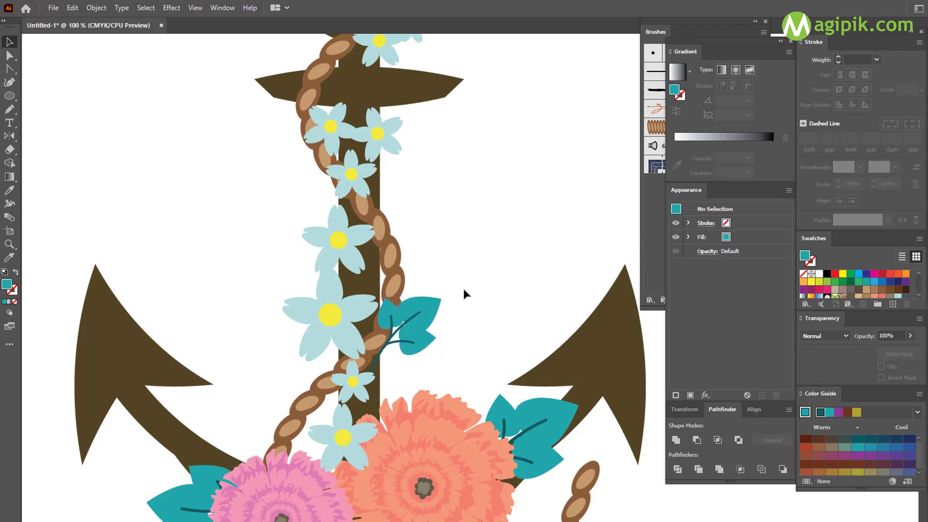
- Add another rotated leaf copy near the anchor's upper crossbar
mouse_move(462, 286)
left_mouse_down()
mouse_move(490, 374)
mouse_move(487, 424)
left_mouse_up()
left_click_drag(478, 463, 372, 213)
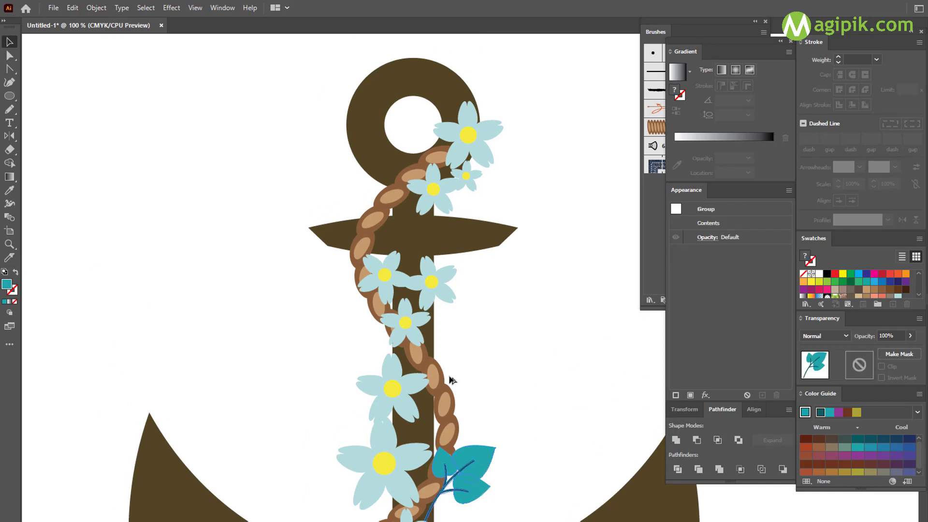
scroll(397, 242, "up", 2)
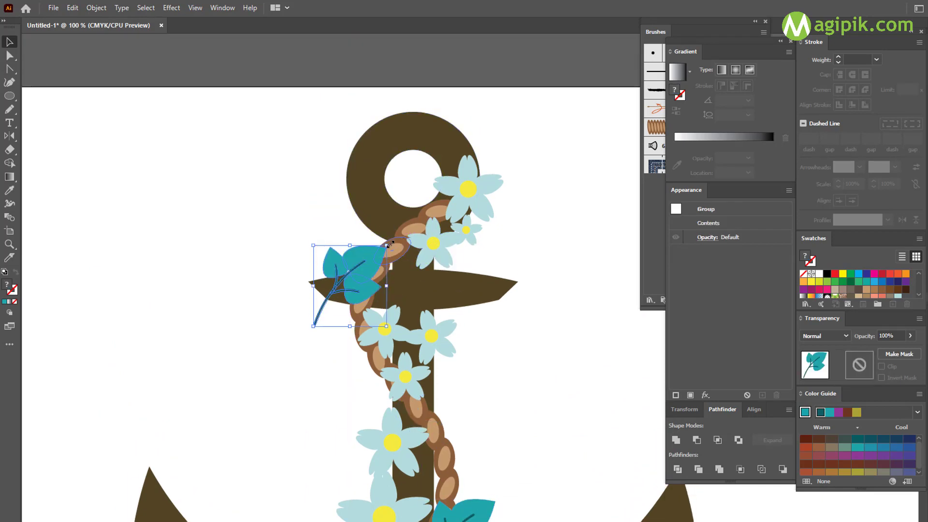
mouse_move(382, 232)
left_mouse_down()
mouse_move(291, 249)
mouse_move(366, 246)
left_mouse_up()
left_click(482, 329)
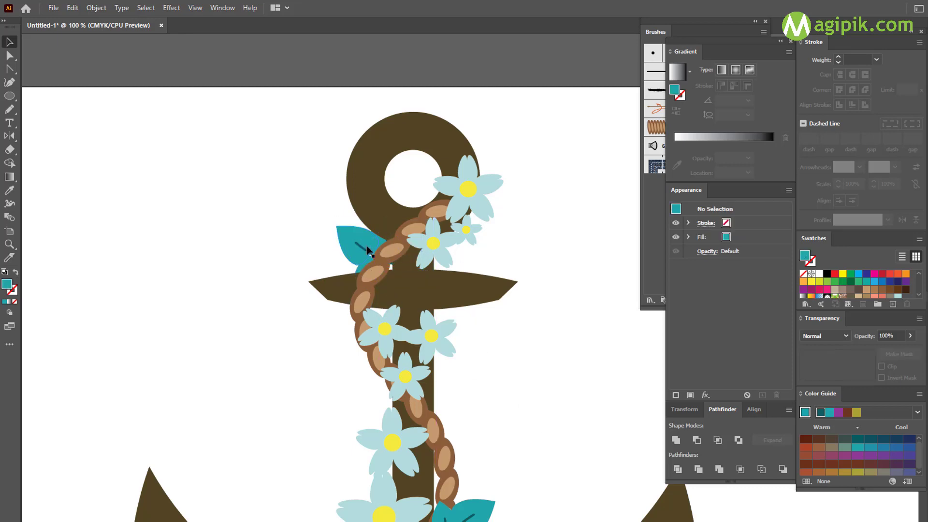
- Shift the teal leaf cluster up-left onto the crossbar behind the rope
left_click_drag(368, 250, 402, 295)
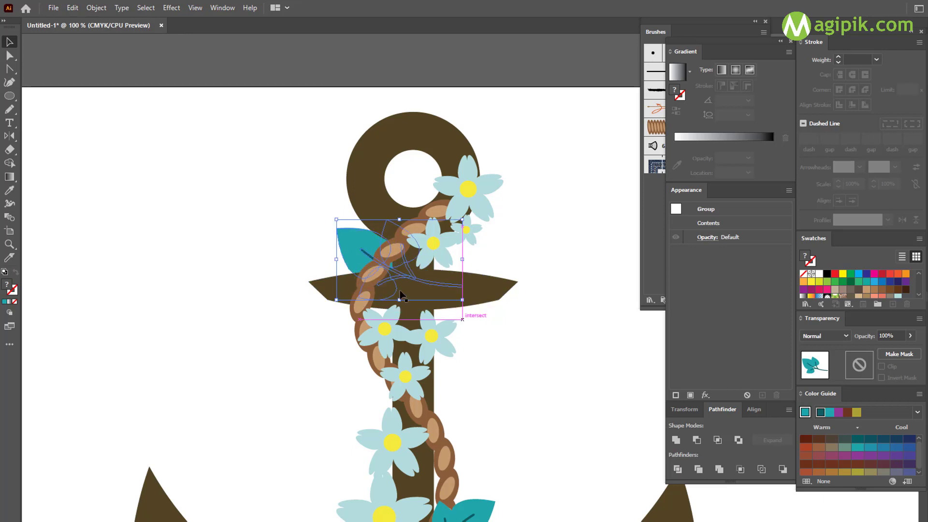
left_click_drag(346, 254, 324, 234)
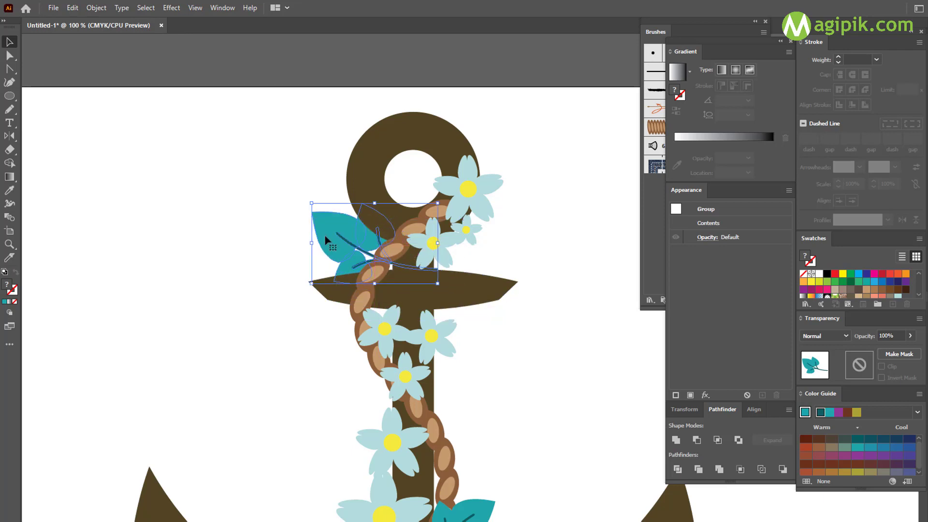
left_click(538, 247)
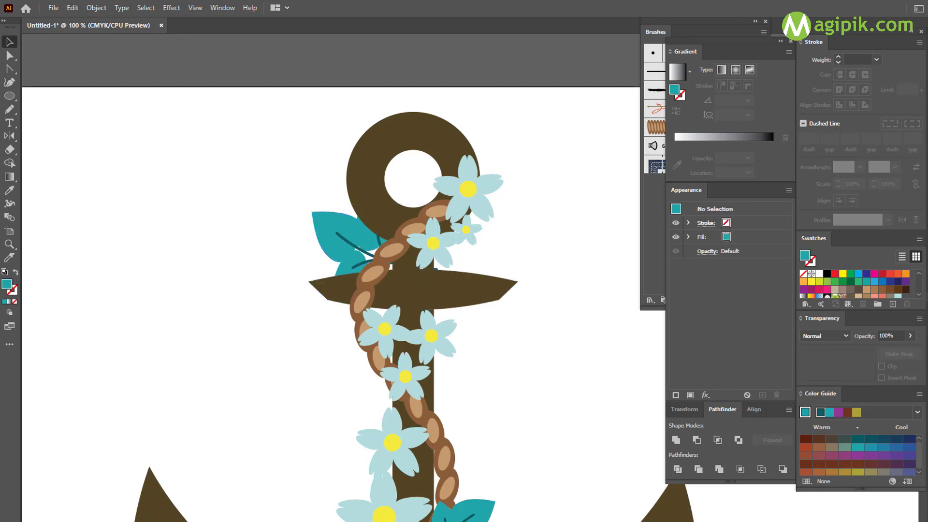
mouse_move(331, 256)
left_mouse_down()
mouse_move(442, 278)
mouse_move(344, 245)
mouse_move(340, 231)
left_mouse_up()
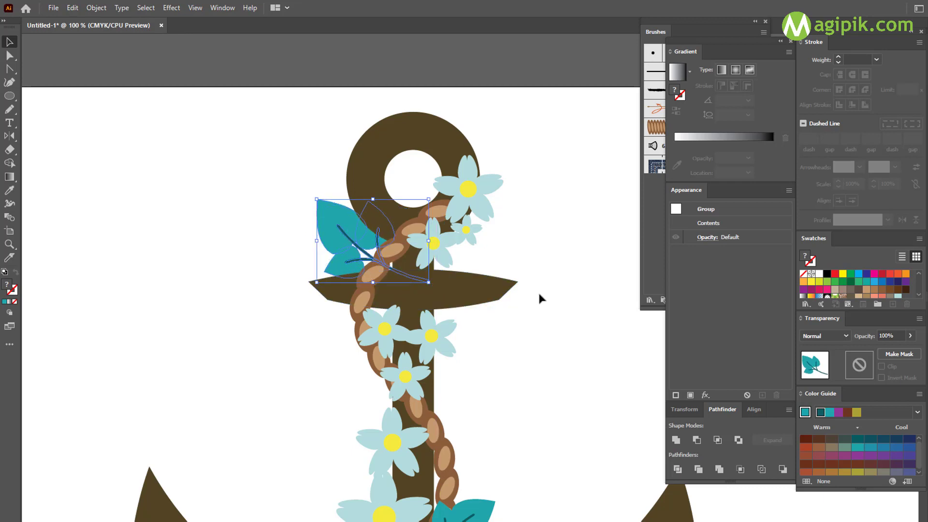
left_click(534, 327)
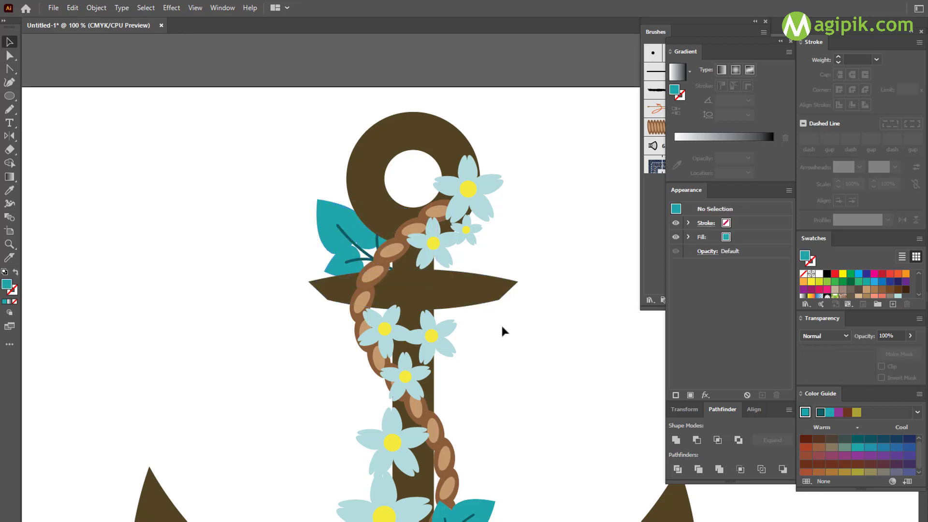
key("ctrl+minus")
key("ctrl+minus")
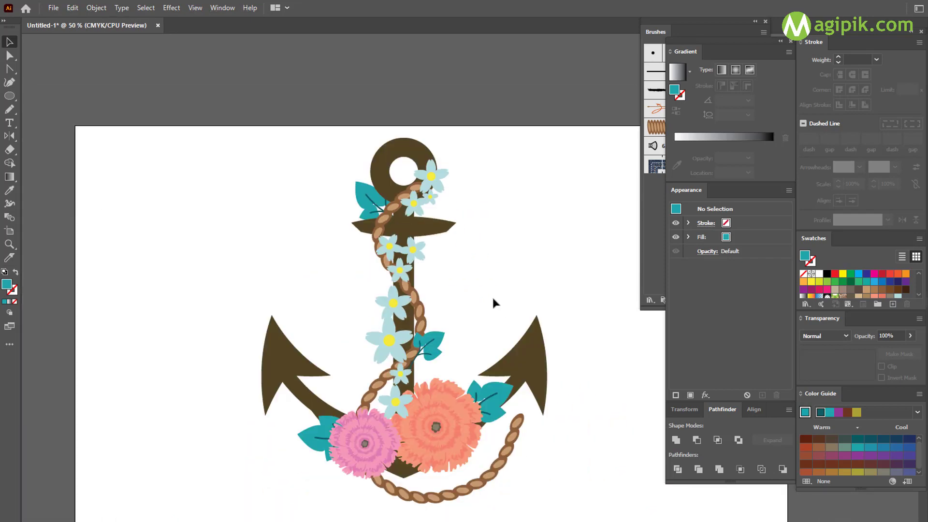
scroll(493, 299, "right", 1)
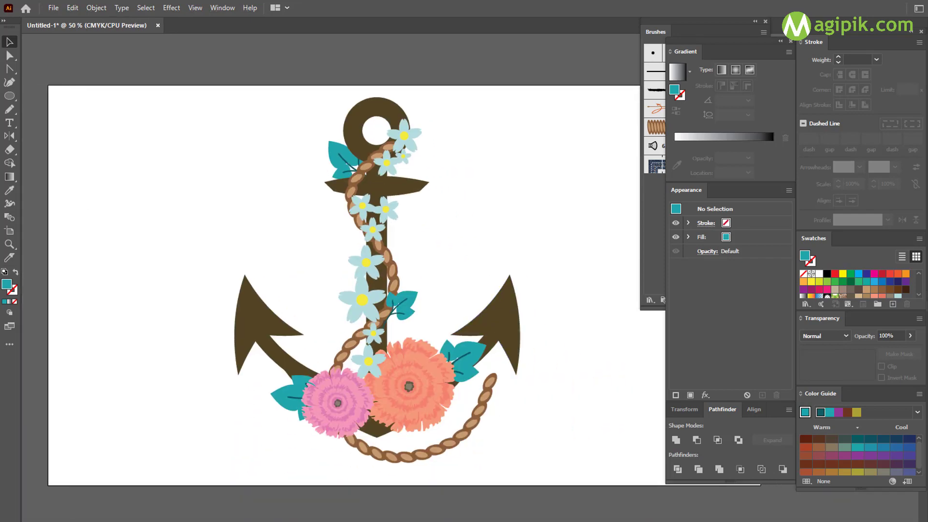
scroll(514, 385, "down", 4)
scroll(505, 363, "down", 3)
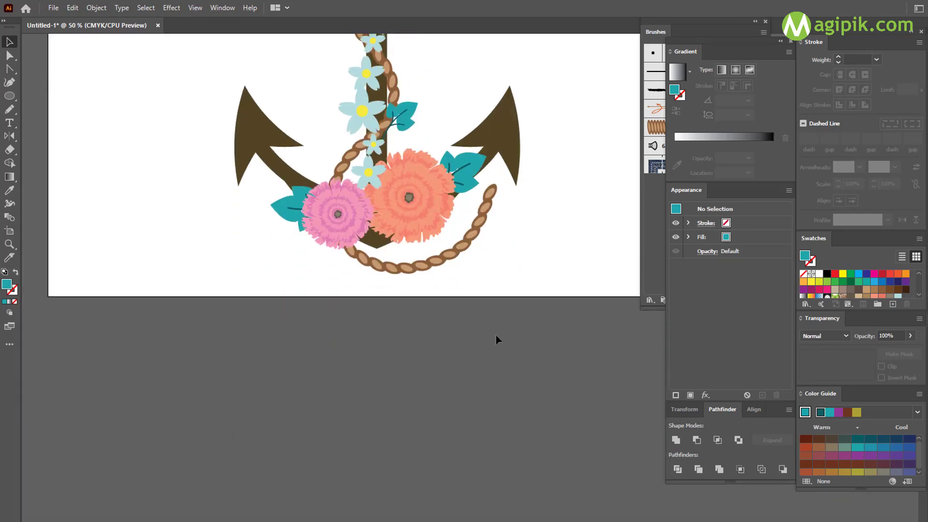
scroll(498, 340, "down", 2)
- Draw a curved leaf path and make it a greyish-brown outline with no fill
left_click(441, 362)
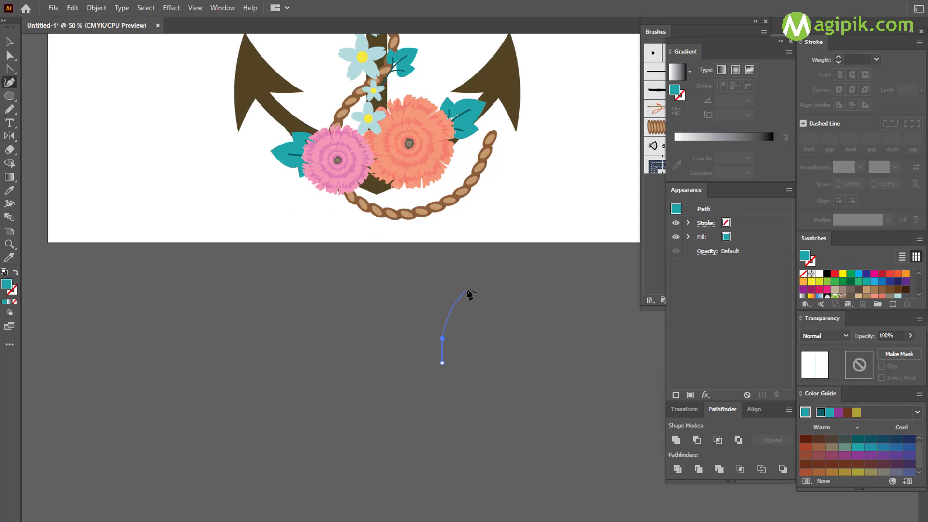
left_click(467, 289)
left_click(10, 43)
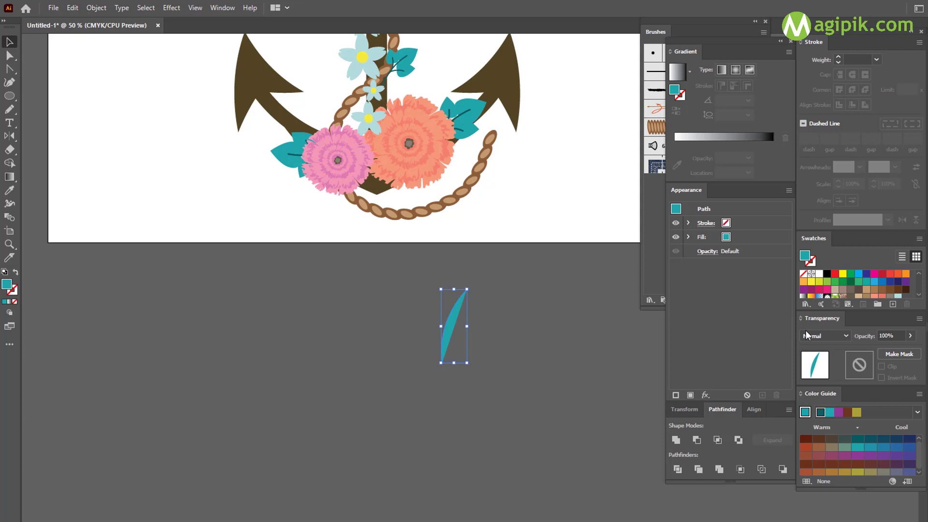
left_click(851, 289)
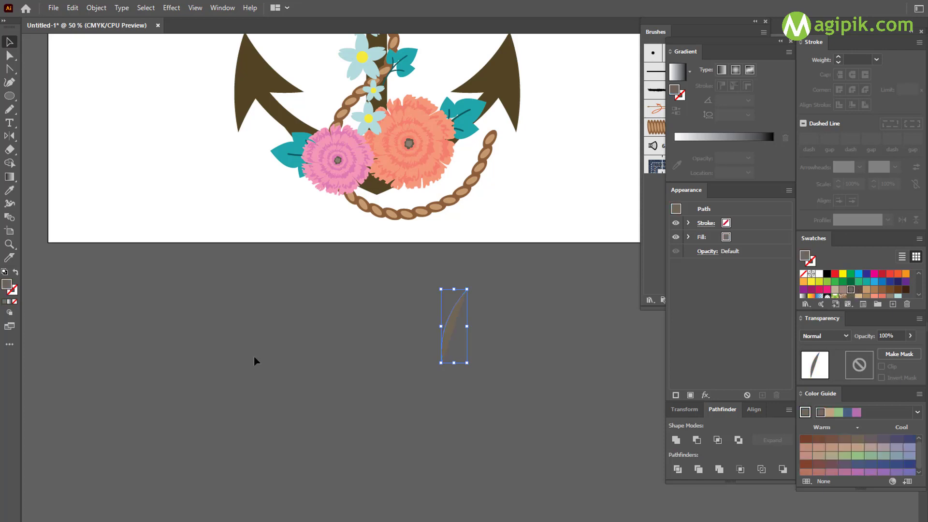
left_click(15, 273)
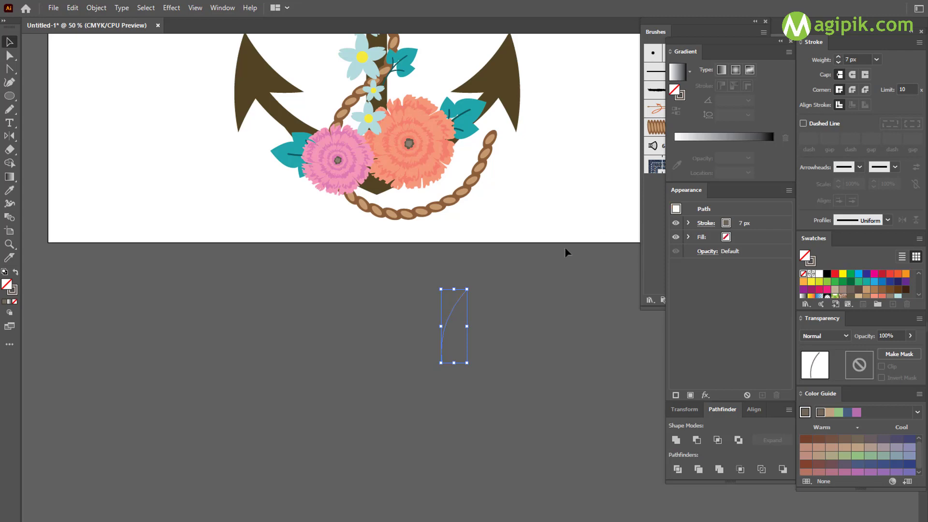
left_click(468, 324)
- Draw a curved side branch and move it so it joins the stem
scroll(465, 324, "up", 1)
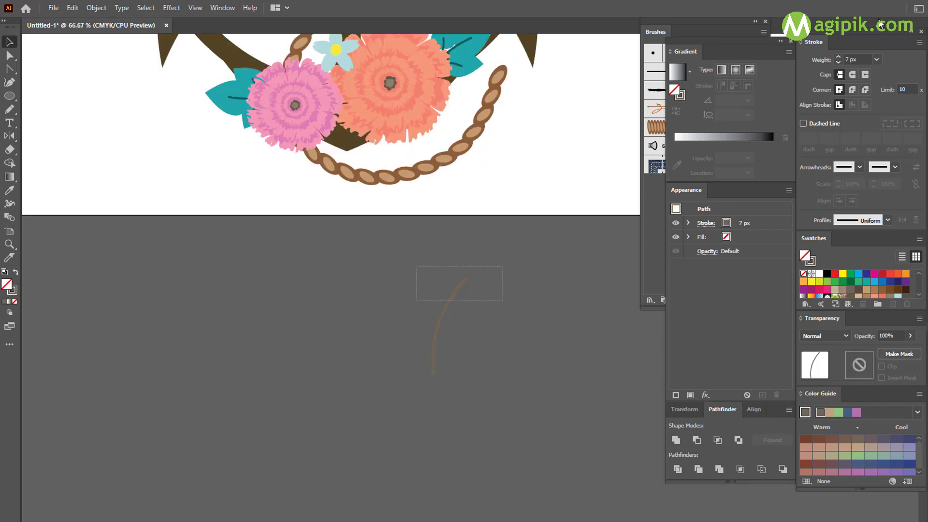
left_click(428, 297)
scroll(429, 297, "up", 2)
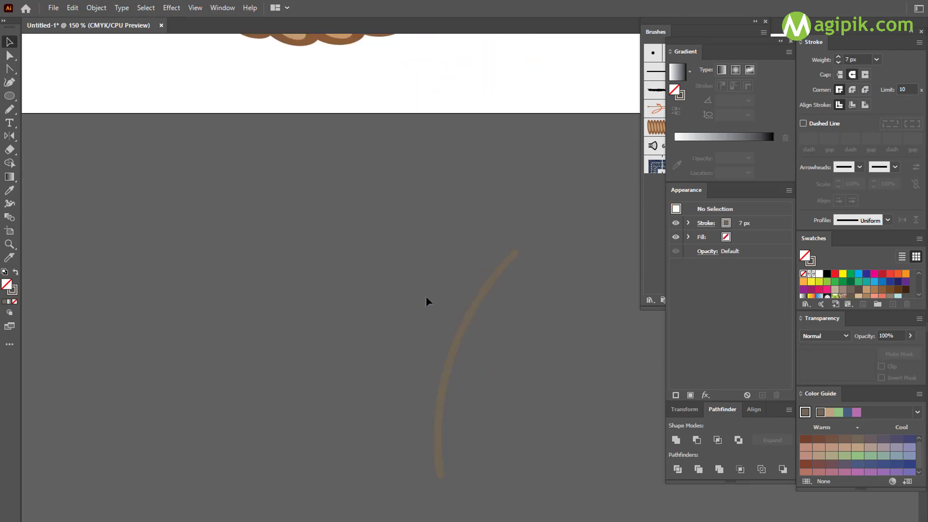
scroll(425, 296, "down", 2)
left_click(427, 334)
left_click_drag(360, 266, 52, 79)
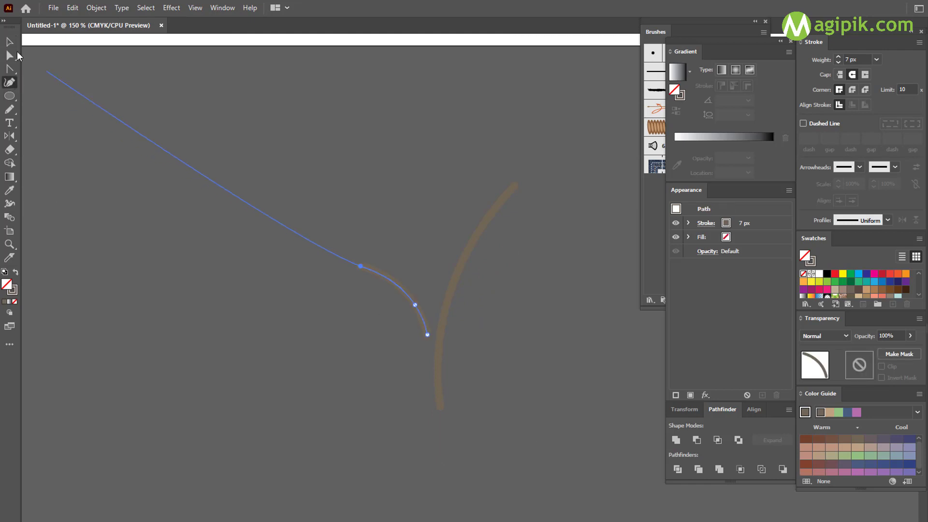
key("v")
left_click_drag(416, 310, 425, 319)
key("ctrl+shift+a")
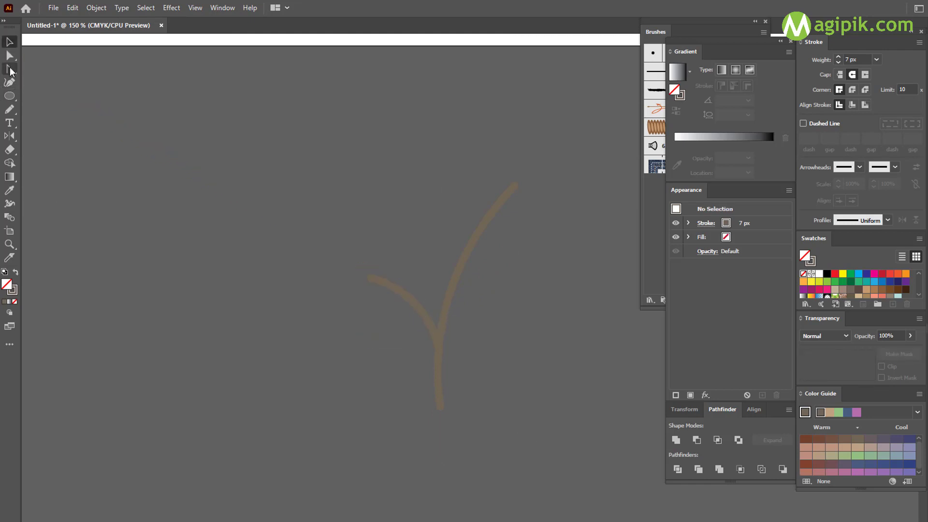
- Add a right-hand branch to the stem
key("v")
key("ctrl+shift+a")
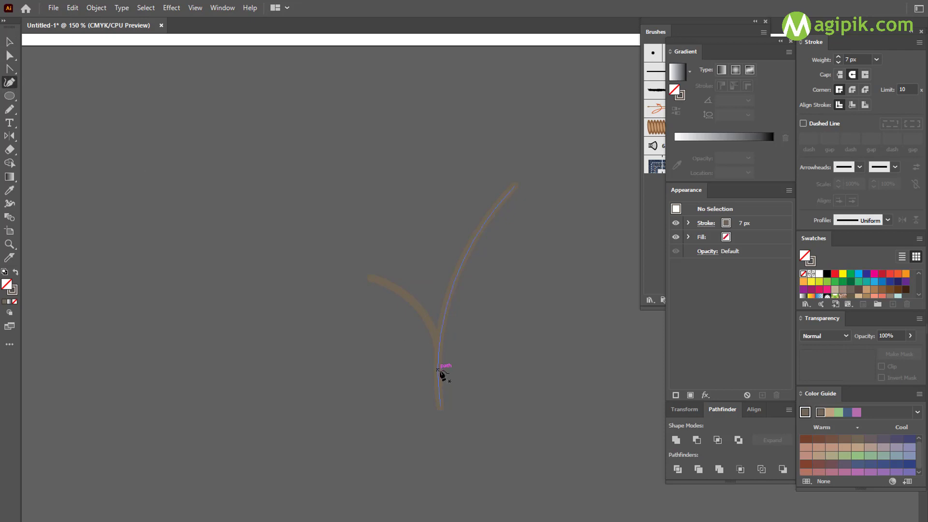
left_click(441, 372)
key("v")
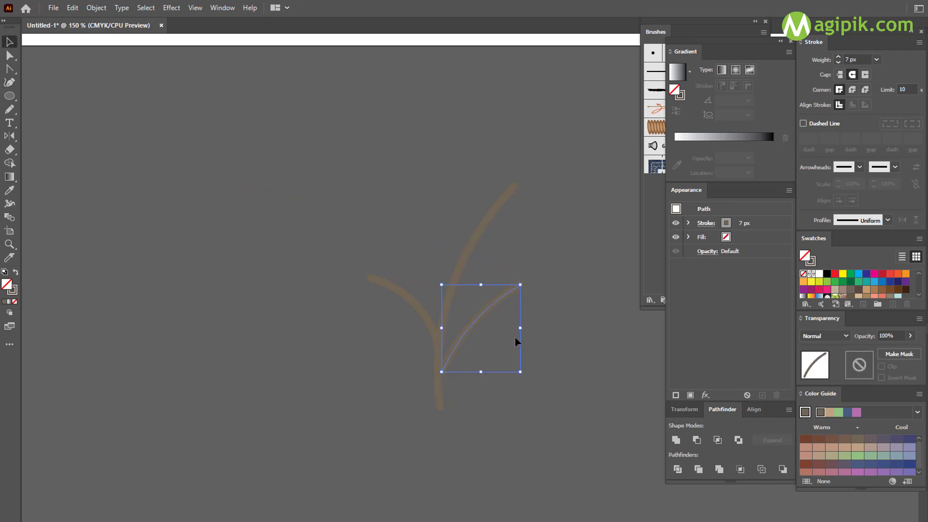
key("ctrl+shift+a")
- Add an upward-curving upper-left branch and move it down onto the stem
scroll(483, 343, "up", 2)
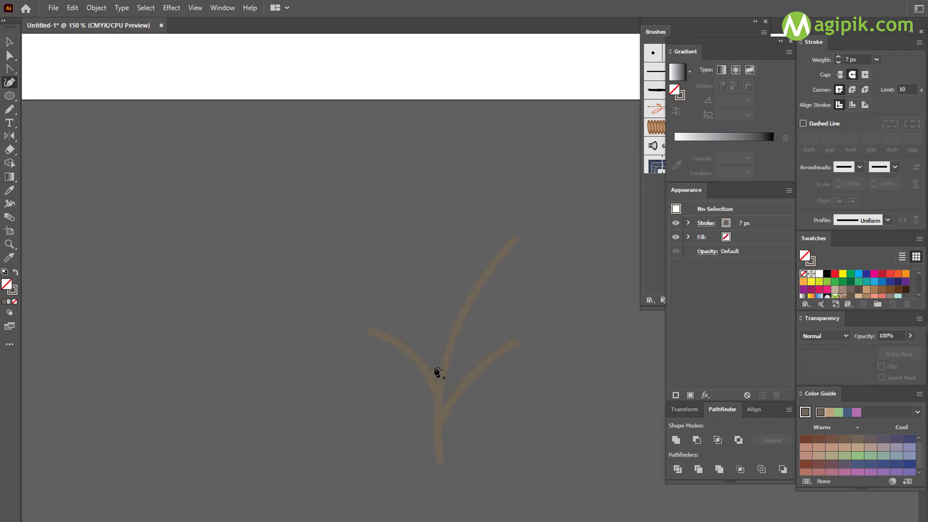
left_click(434, 367)
left_click(432, 330)
key("v")
left_click_drag(420, 292, 424, 317)
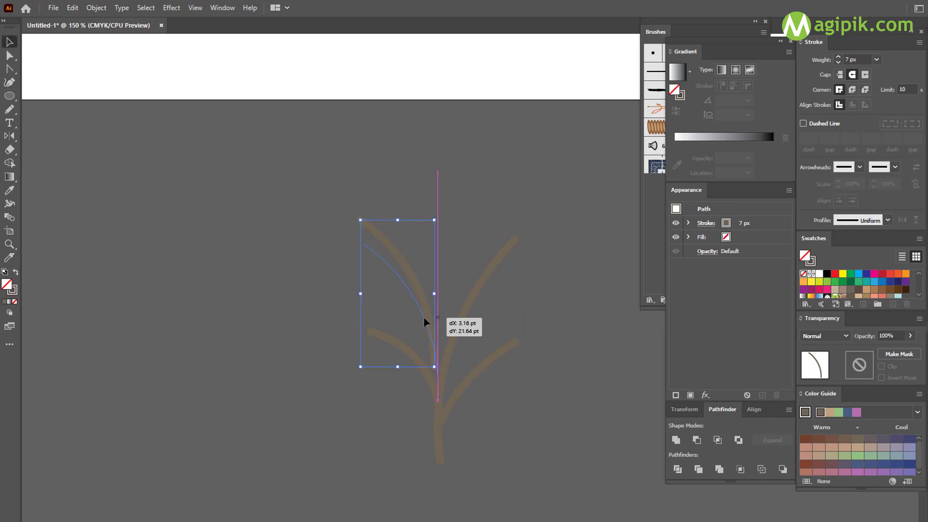
key("ctrl+shift+a")
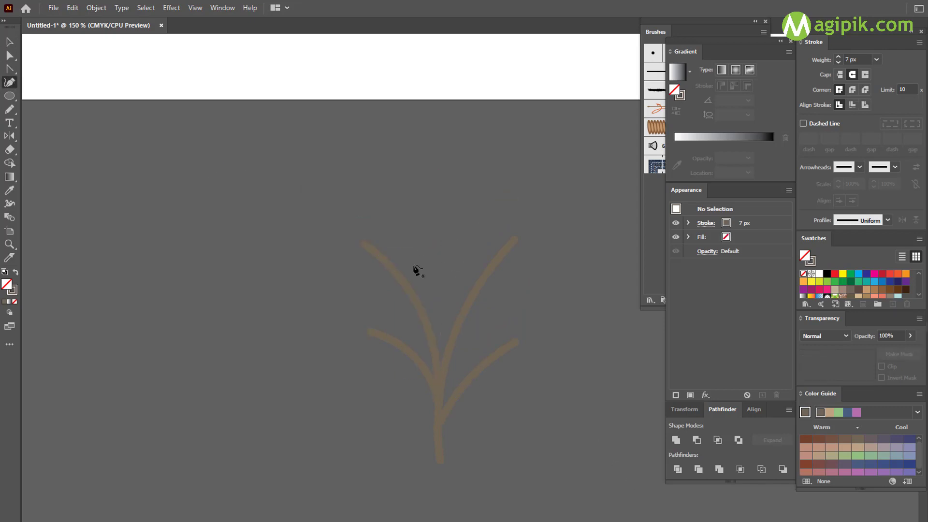
- Draw a tall central stem curve with a small branch coming off it
left_click(441, 342)
left_click(450, 143)
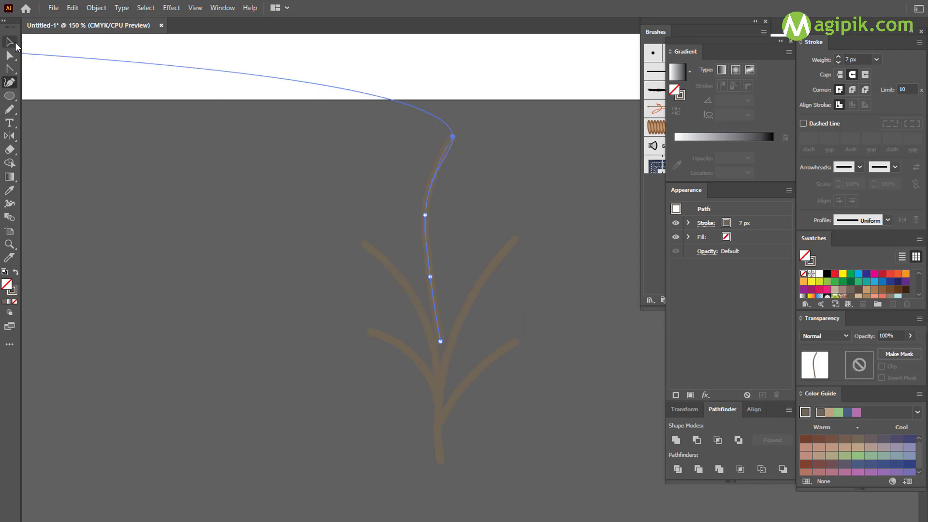
left_click(10, 42)
key("ctrl+shift+a")
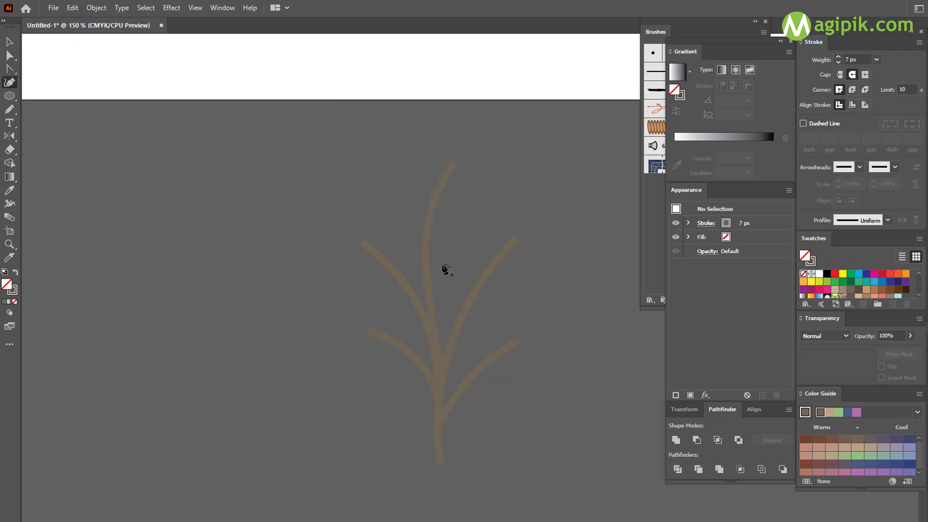
left_click(441, 262)
left_click(501, 178)
- Make all the plant branches thin stroke-only lines with no fill
key("ctrl+a")
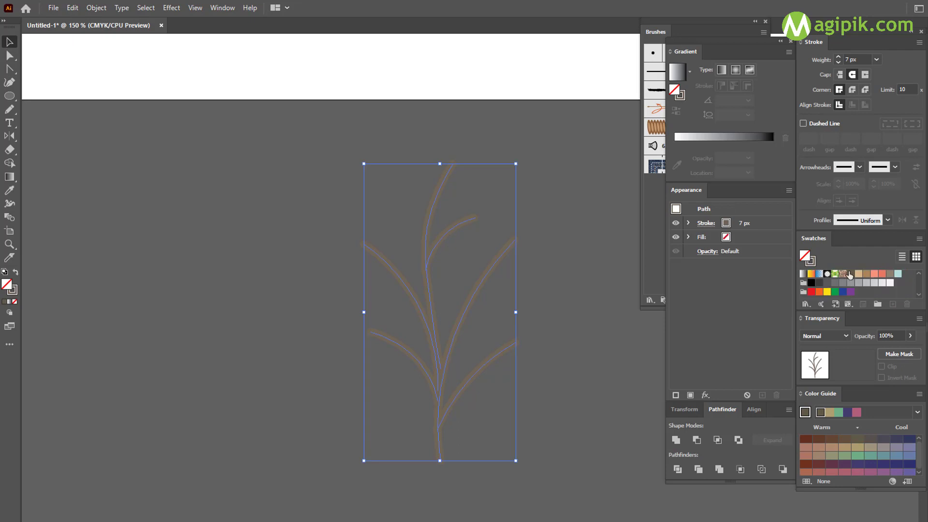
key("ctrl+shift+a")
left_click(15, 301)
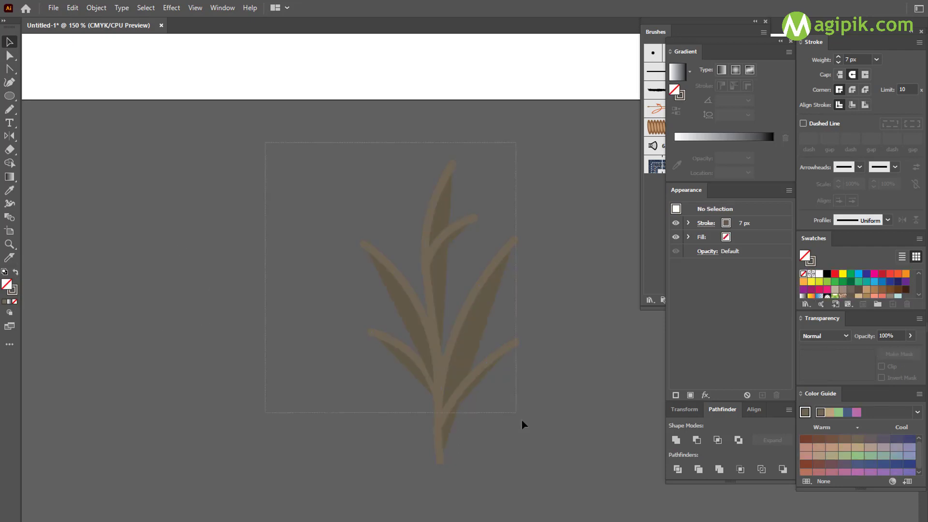
key("ctrl+a")
left_click(15, 301)
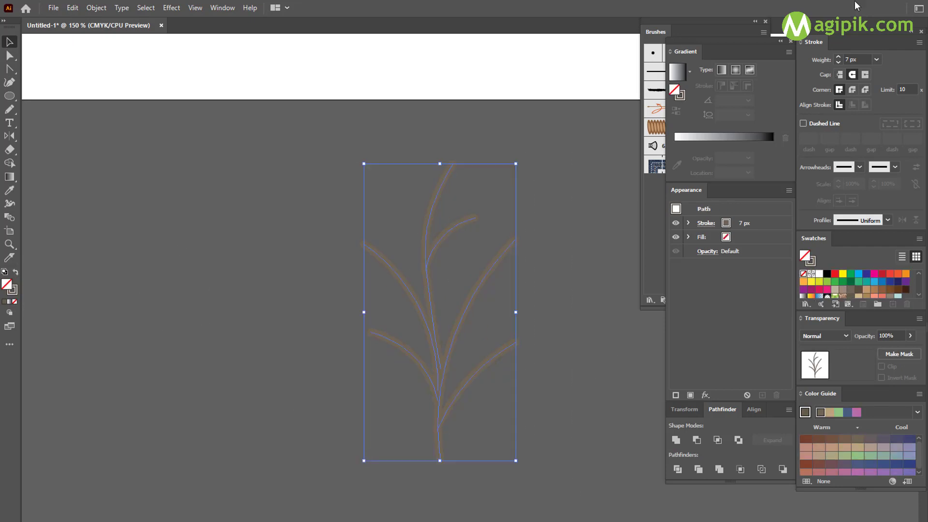
key("ctrl+shift+a")
scroll(488, 319, "up", 1)
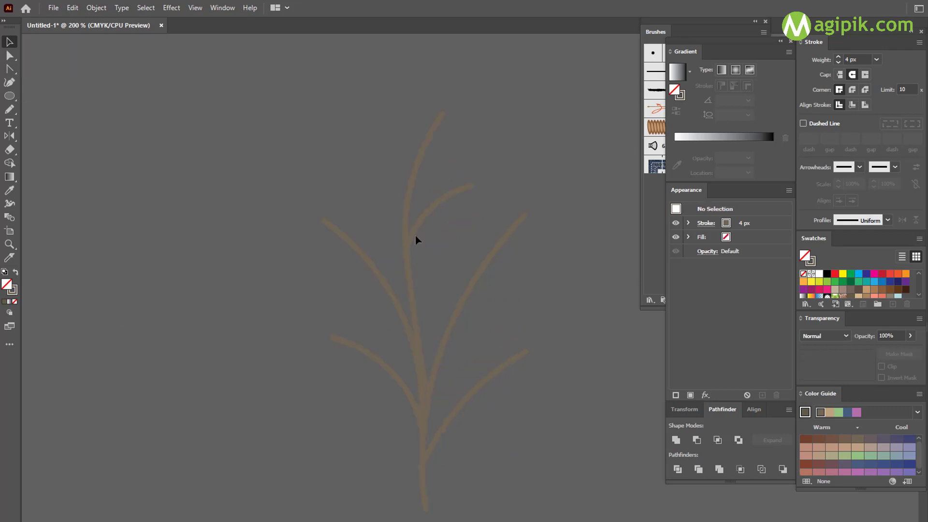
- Shift the upper-right branch, nudge the stem lower, and switch to beige fill, no stroke
left_click_drag(416, 240, 417, 223)
left_click(425, 352)
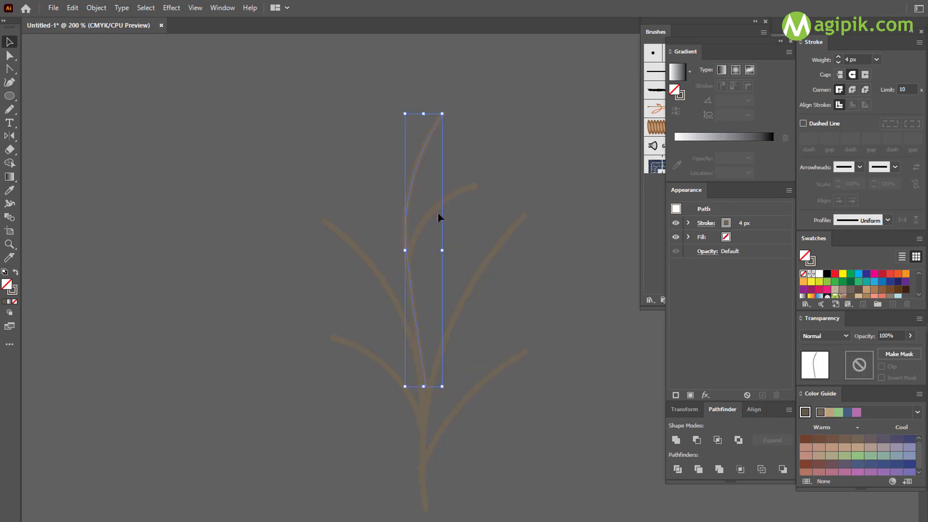
left_click_drag(413, 309, 414, 316)
left_click(458, 239)
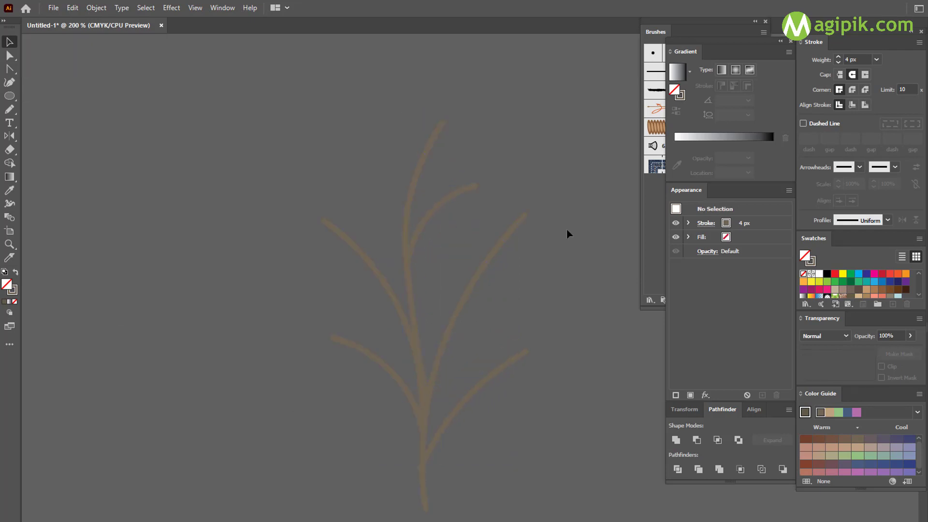
left_click(15, 272)
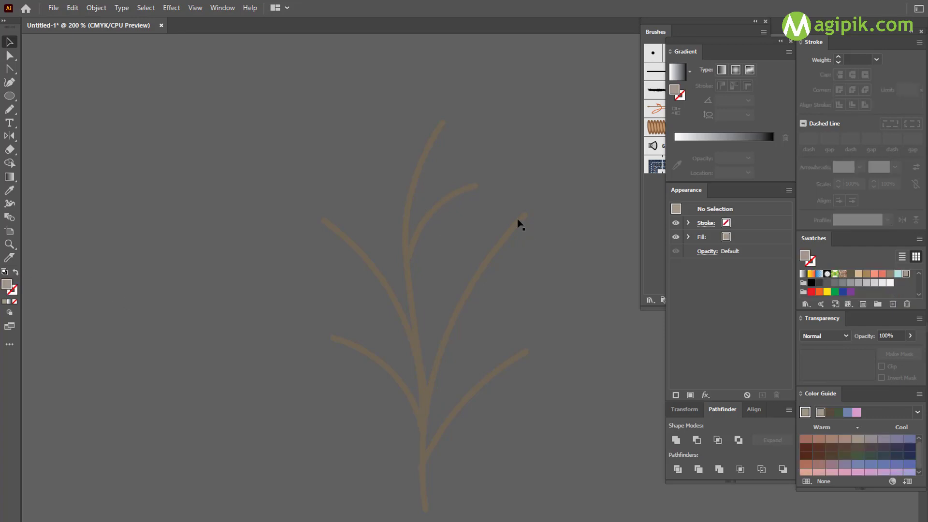
- Draw beige circles at the stem top and the upper branch tips
left_click_drag(426, 91, 464, 129)
key("v")
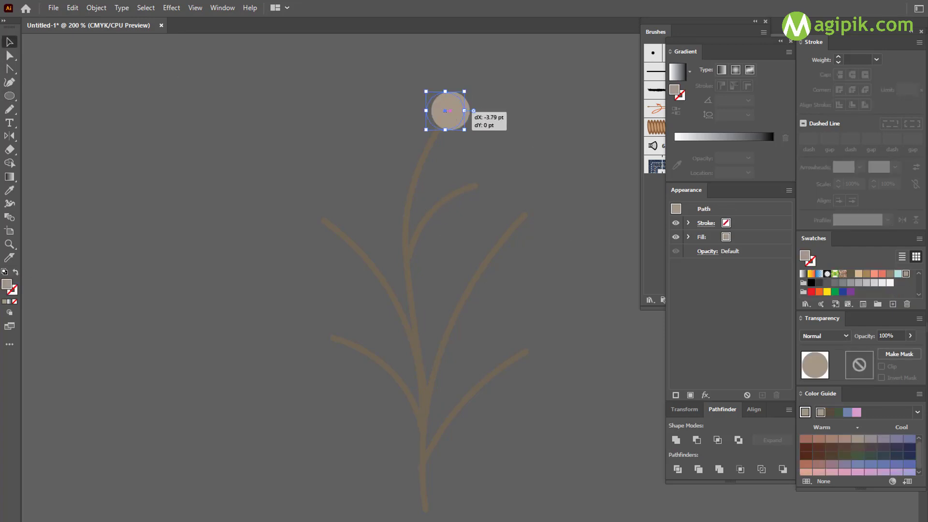
key("l")
left_click_drag(481, 183, 498, 201)
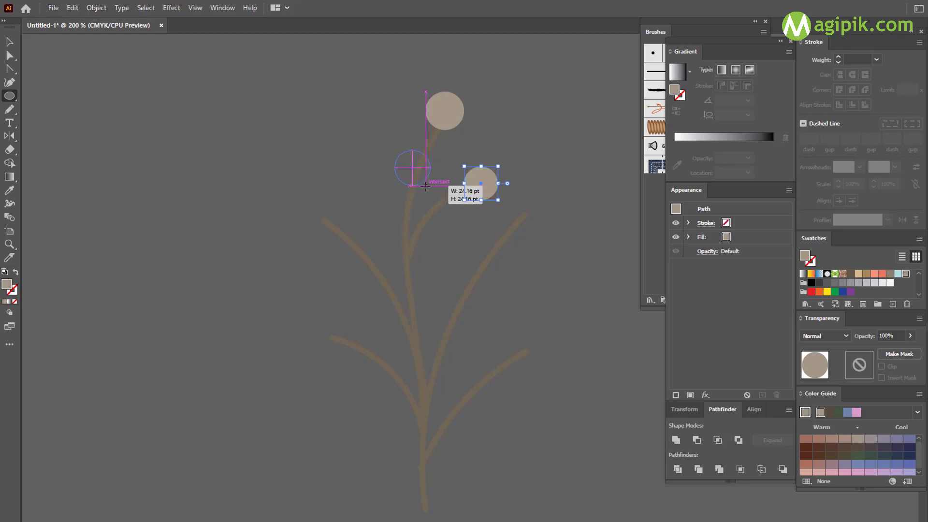
left_click_drag(413, 167, 431, 185)
left_click_drag(403, 241, 425, 263)
left_click_drag(531, 210, 548, 228)
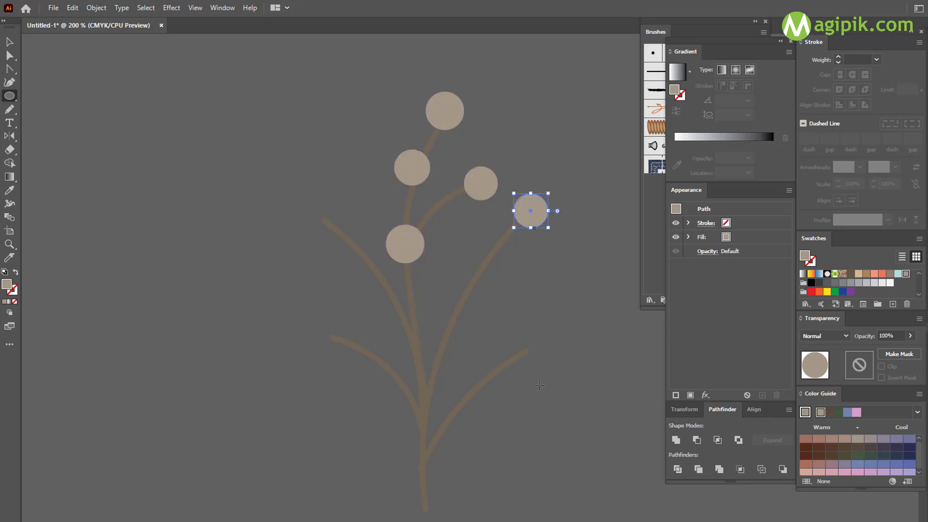
- Add circles at the right, lower-right, left and lower-left branch tips and between the top branches
left_click_drag(535, 349, 554, 372)
left_click_drag(296, 186, 344, 232)
left_click_drag(307, 316, 347, 357)
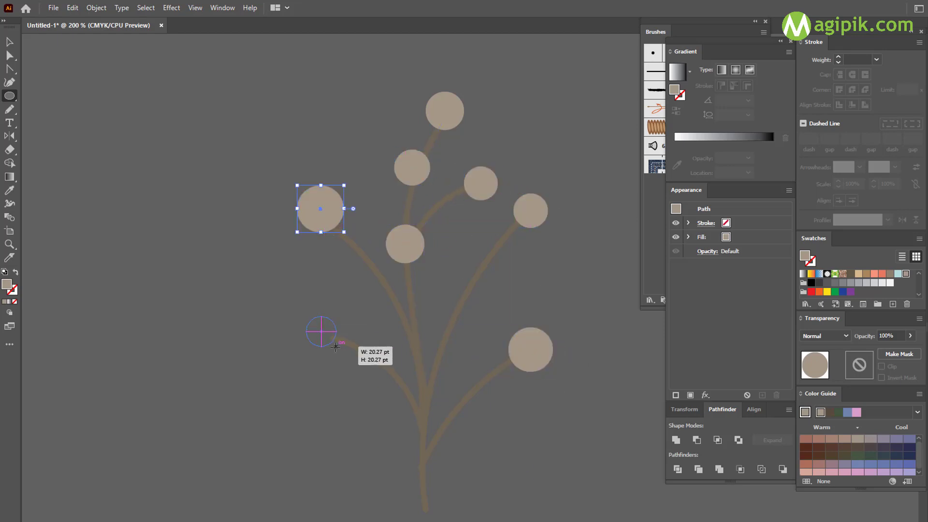
left_click_drag(431, 193, 457, 220)
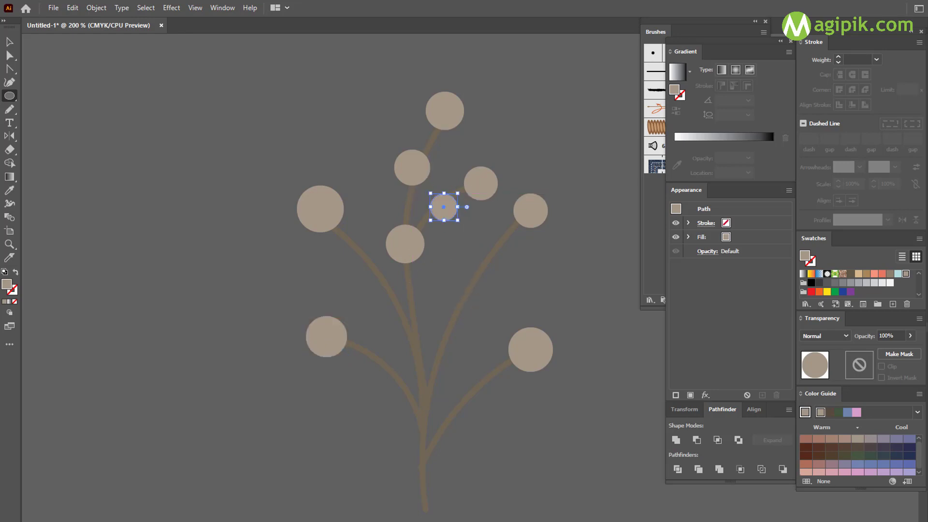
mouse_move(387, 374)
left_mouse_down()
mouse_move(424, 400)
mouse_move(377, 373)
left_mouse_up()
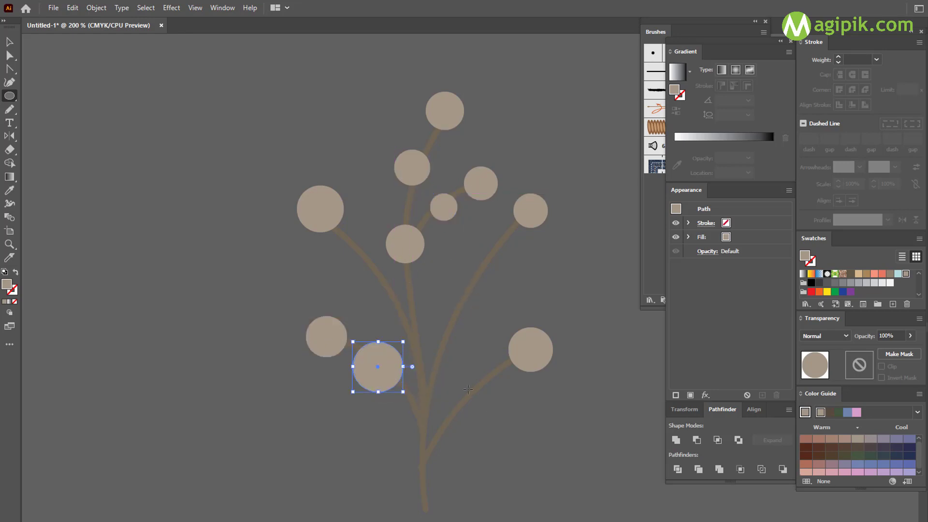
- Add larger circles near the lower stem and on the left and right branches
left_click_drag(482, 404, 494, 426)
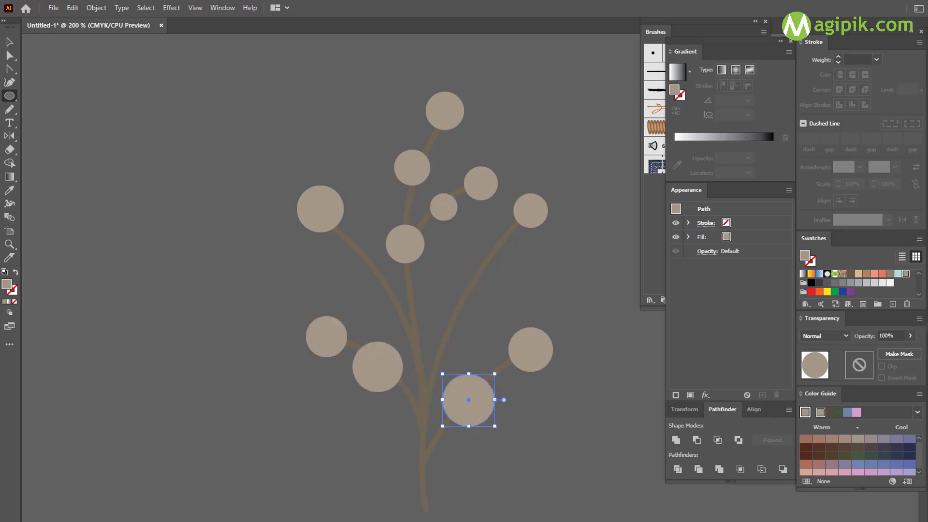
left_click_drag(342, 245, 414, 328)
left_click_drag(482, 250, 516, 285)
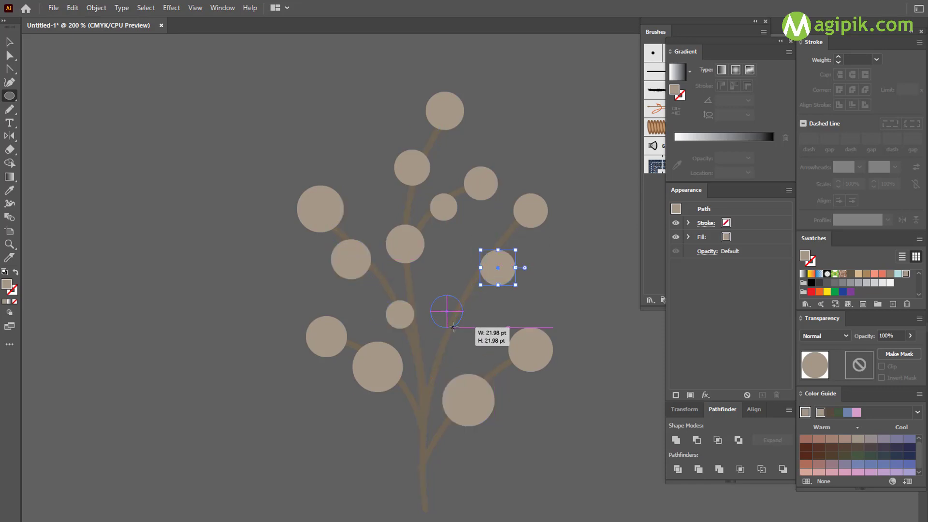
left_click_drag(431, 294, 463, 327)
left_click(443, 311)
left_click(379, 183)
- Add small berries along the centre stem, the branches and near the stem top
left_click_drag(410, 360, 439, 387)
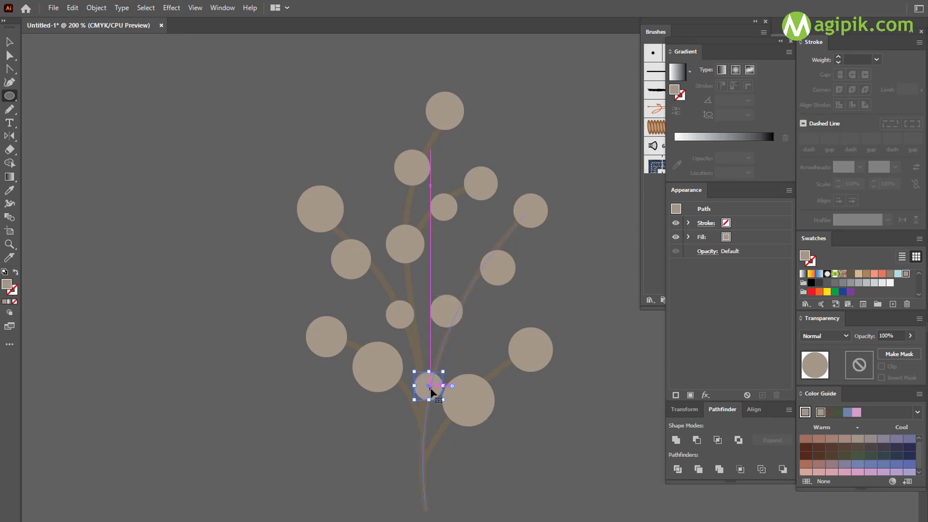
mouse_move(411, 420)
left_mouse_down()
mouse_move(431, 440)
mouse_move(425, 468)
left_mouse_up()
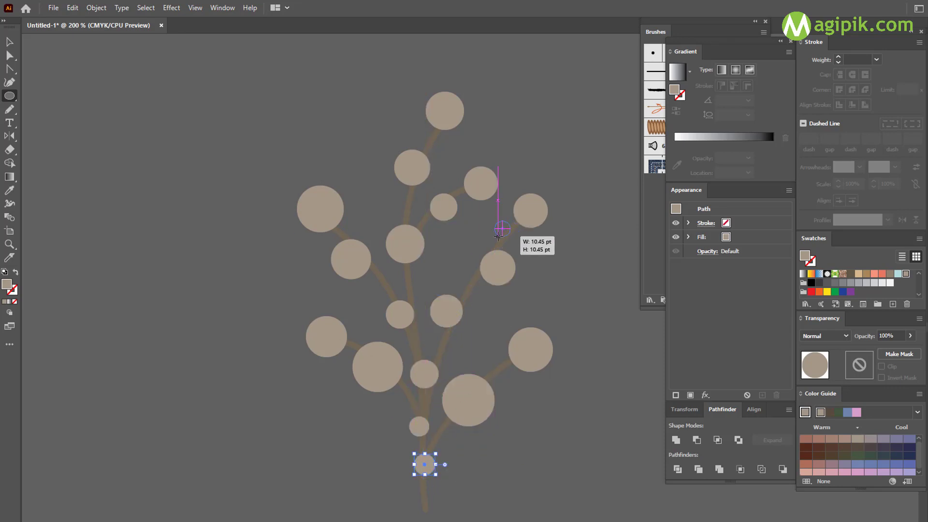
left_click_drag(498, 235, 499, 236)
left_click_drag(469, 286, 483, 299)
mouse_move(448, 342)
left_mouse_down()
mouse_move(454, 356)
mouse_move(506, 373)
left_mouse_up()
mouse_move(422, 279)
left_mouse_down()
mouse_move(411, 290)
mouse_move(389, 287)
left_mouse_up()
left_click_drag(394, 198, 412, 215)
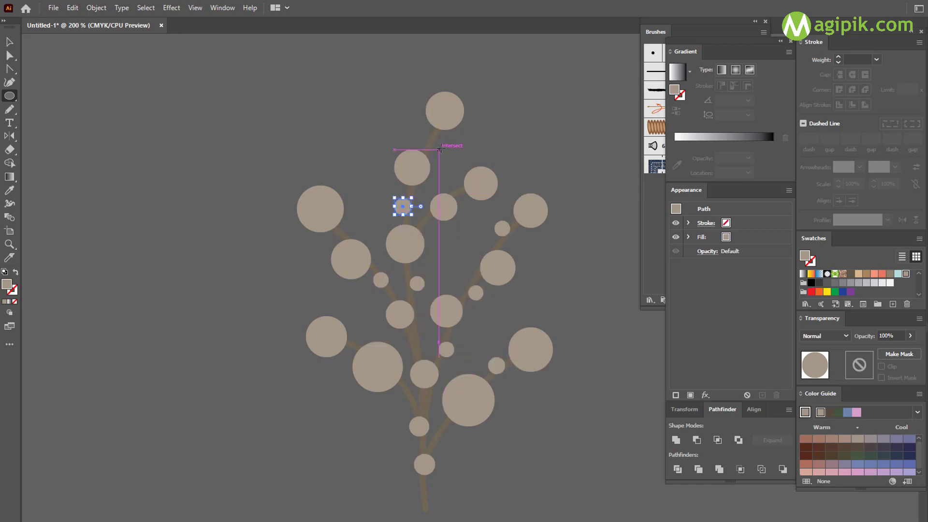
left_click_drag(429, 142, 445, 157)
- Alt-drag copies of small berries to fill gaps, including one at the stem base
key("v")
key("ctrl+minus")
left_click(286, 124)
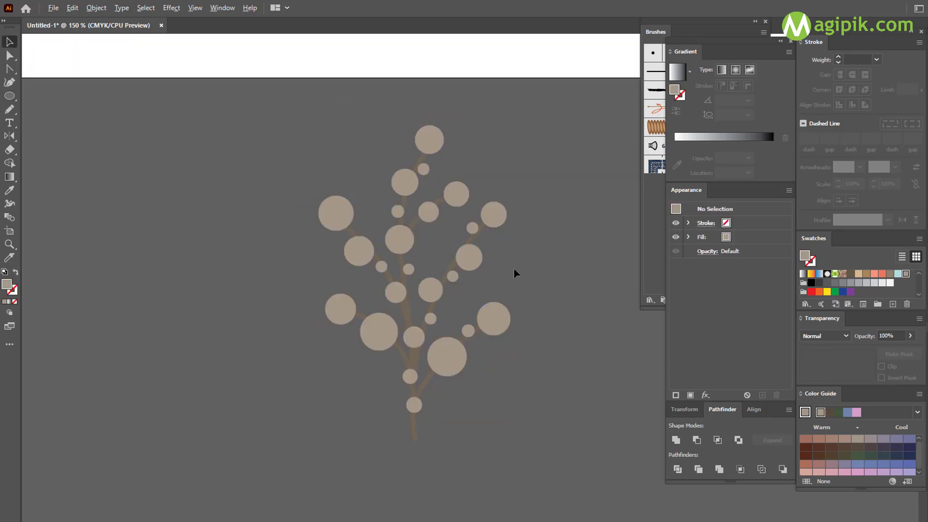
scroll(515, 273, "up", 2)
left_click_drag(391, 282, 380, 257)
left_click_drag(431, 187, 445, 208)
left_click_drag(344, 371, 317, 370)
left_click_drag(422, 396, 342, 503)
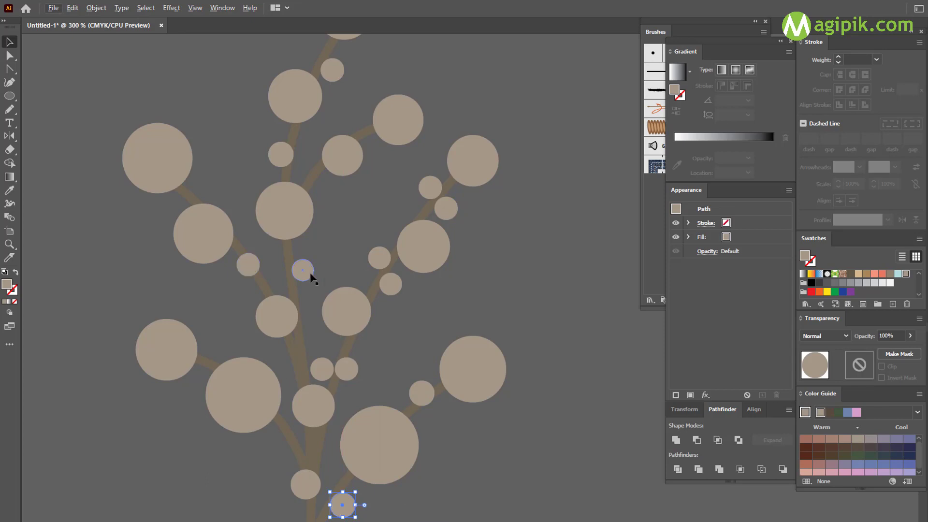
key("ctrl+shift+a")
scroll(311, 277, "down", 2)
- Group the berry sprig and outline its stem strokes into filled shapes
scroll(258, 193, "down", 1)
key("ctrl+a")
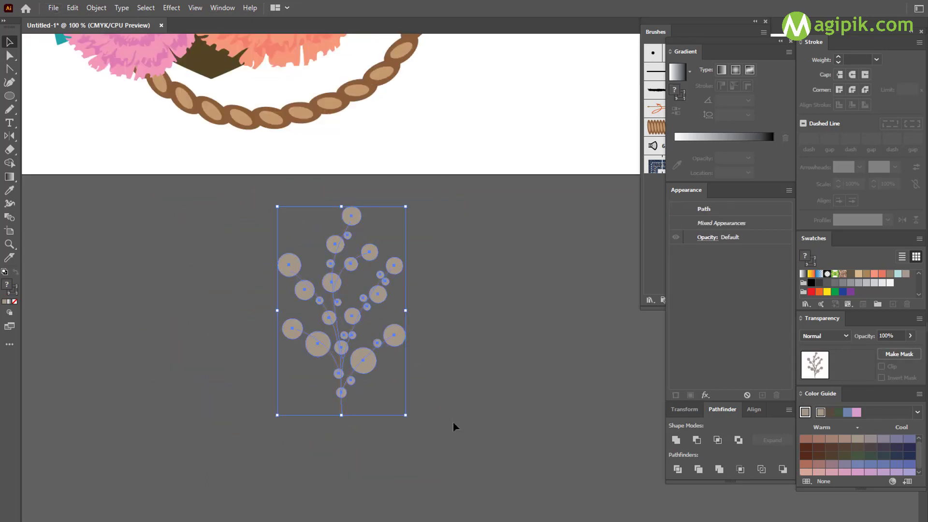
key("ctrl+g")
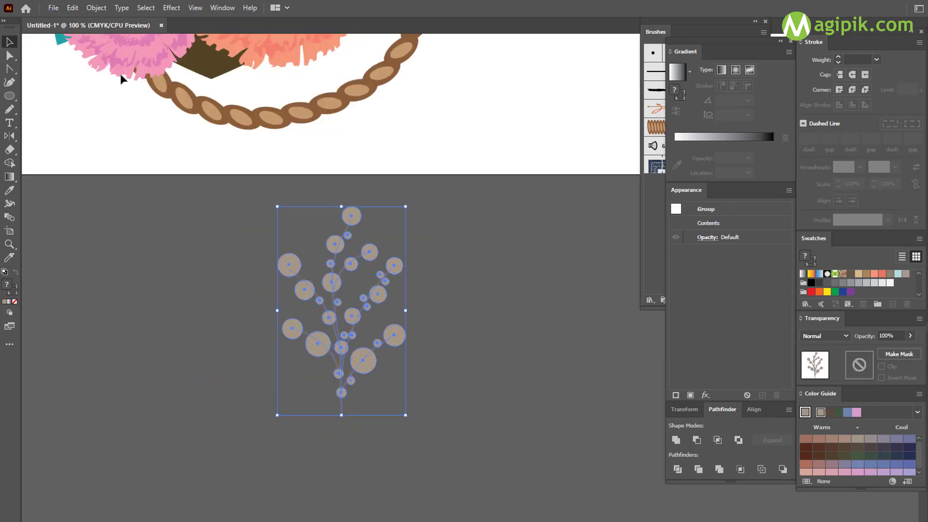
left_click(96, 8)
mouse_move(116, 276)
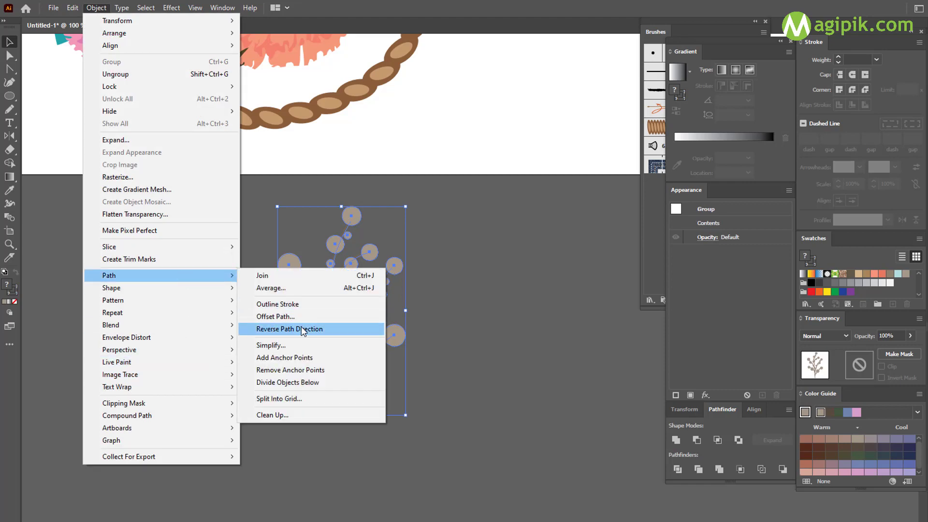
left_click(325, 302)
left_click(317, 242)
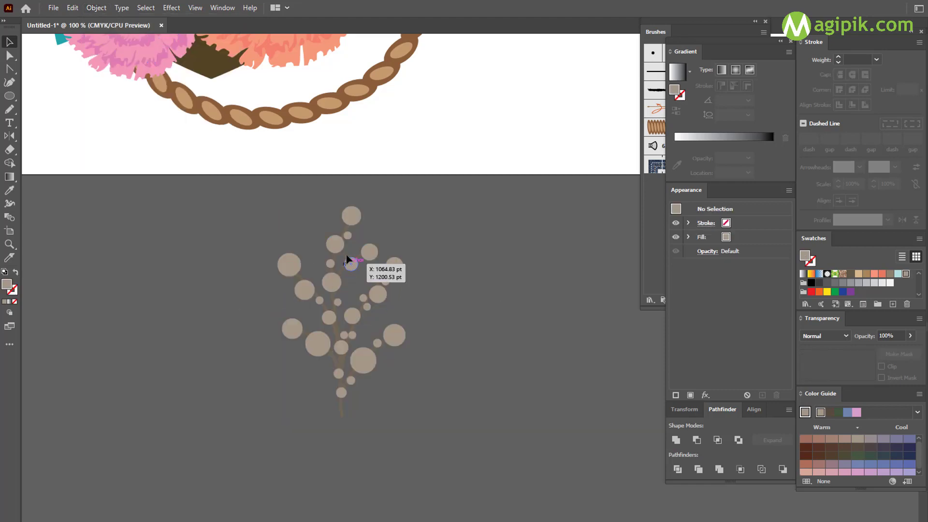
- Move the berry sprig group up onto the anchor's rope
left_click(352, 265)
scroll(375, 350, "up", 5)
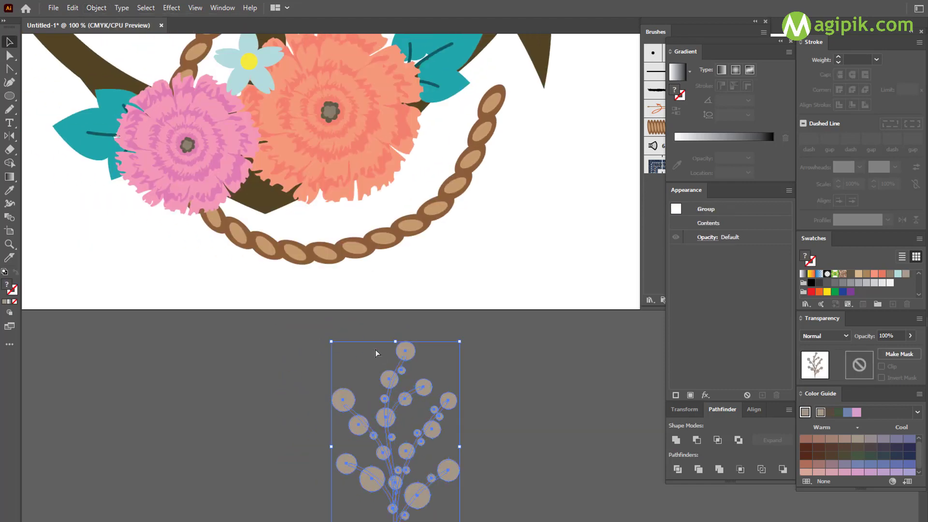
scroll(379, 349, "down", 1)
left_click_drag(399, 331, 427, 239)
scroll(428, 240, "up", 1)
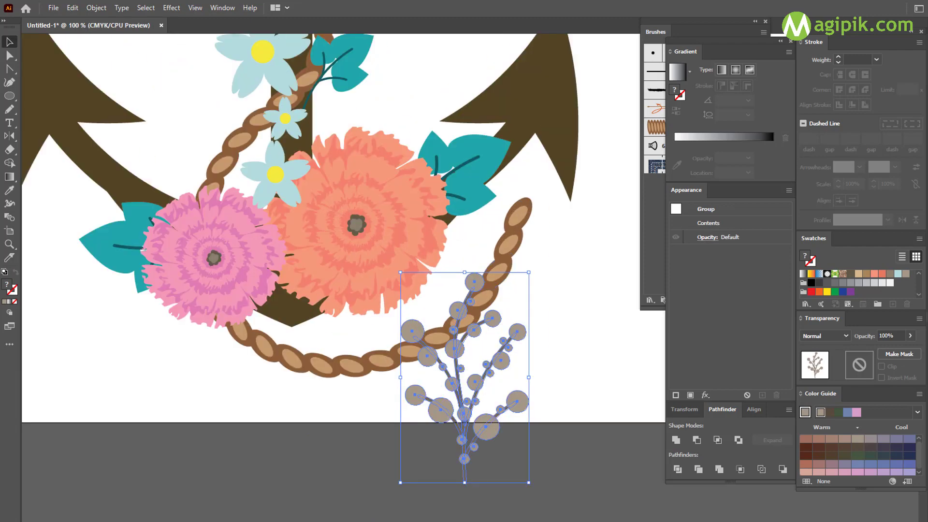
left_click_drag(477, 279, 471, 225)
- Mirror the berry sprig horizontally, tilt it sideways and place it beside the flowers
key("o")
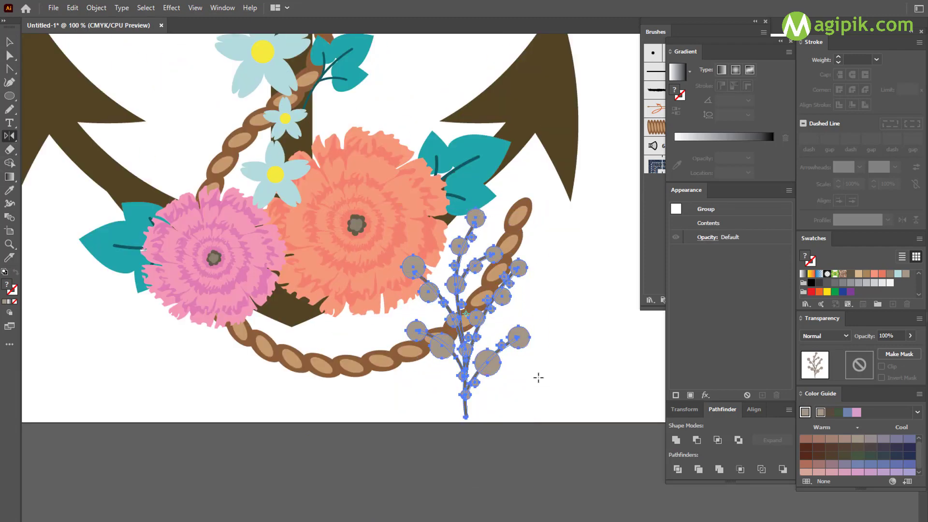
key("Return")
left_click(647, 394)
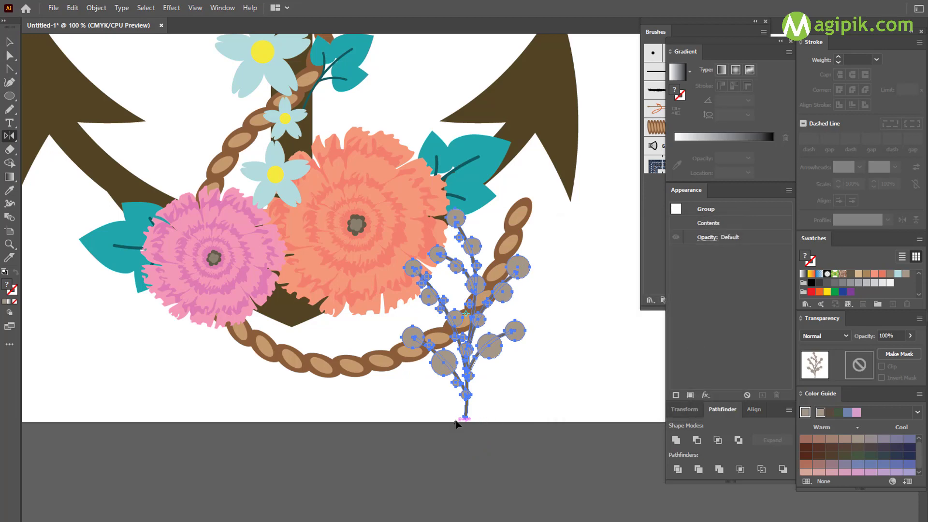
key("v")
left_click_drag(534, 209, 498, 327)
key("ctrl+minus")
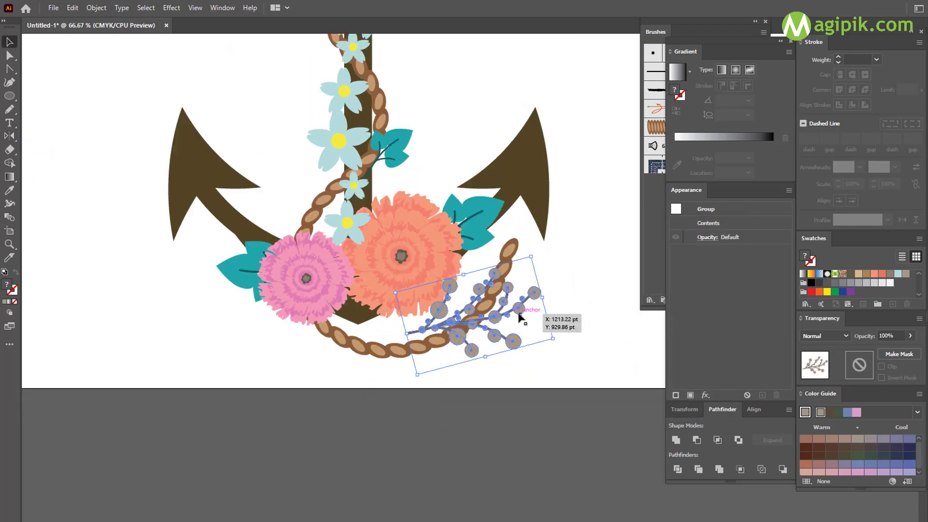
left_click_drag(526, 278, 538, 200)
scroll(305, 135, "up", 5)
- Position the berry sprig beside the orange flower, rotated counter-clockwise
key("ctrl+a")
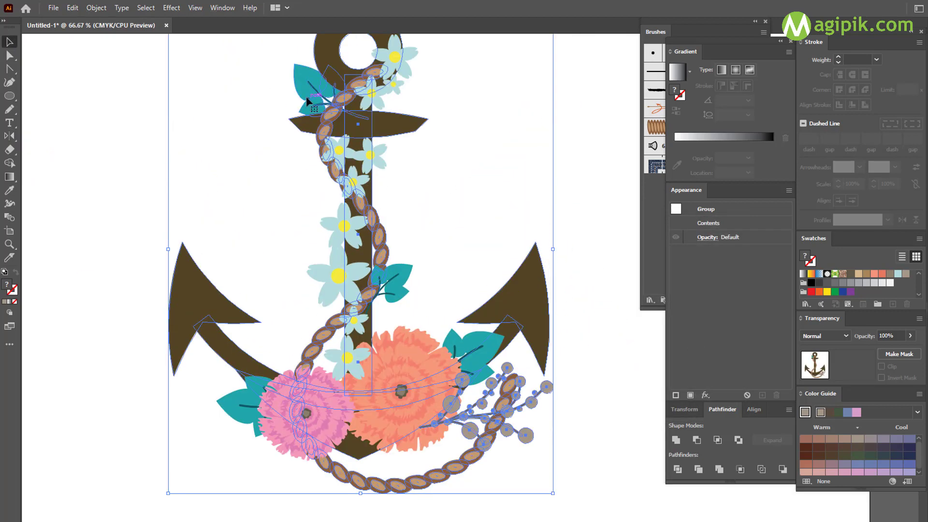
left_click(501, 195)
scroll(530, 389, "up", 1)
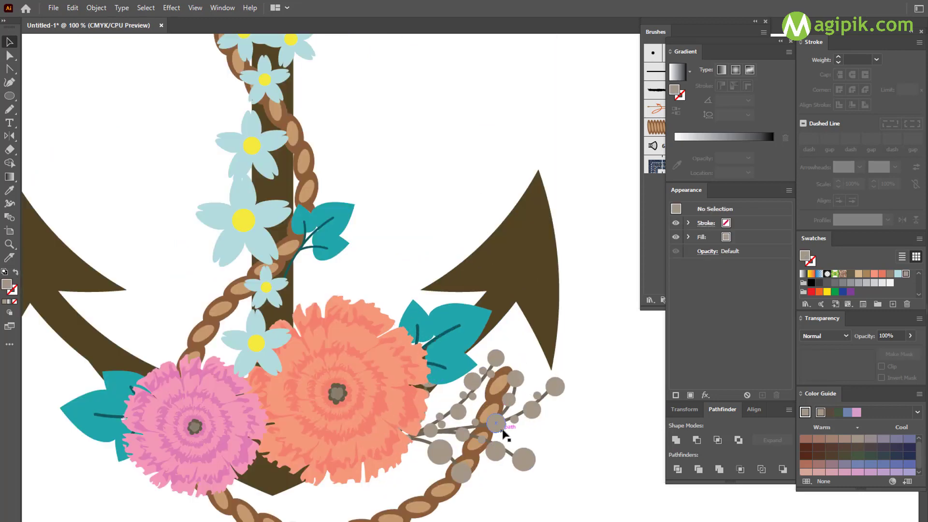
left_click_drag(503, 435, 512, 367)
left_click_drag(590, 448, 528, 419)
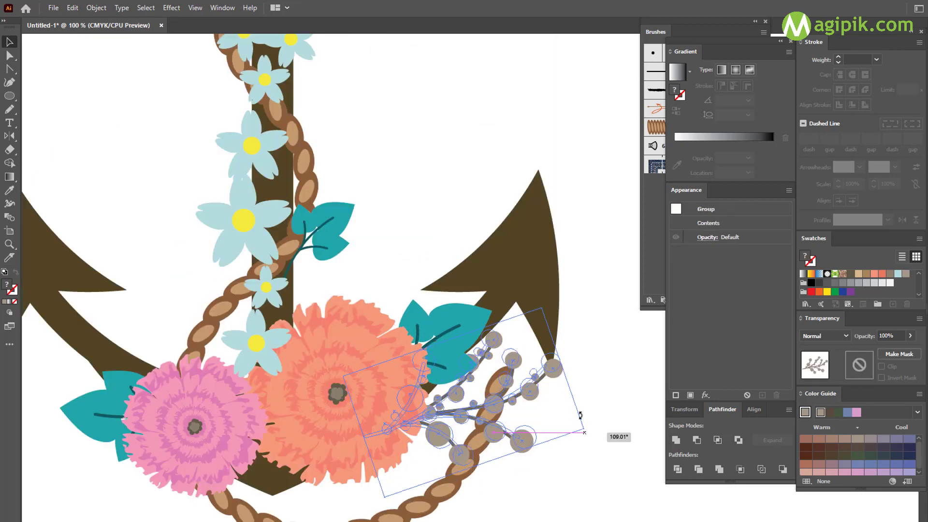
left_click(582, 444)
- Alt-drag a copy of the berry sprig onto the anchor's left arm
scroll(583, 444, "left", 5)
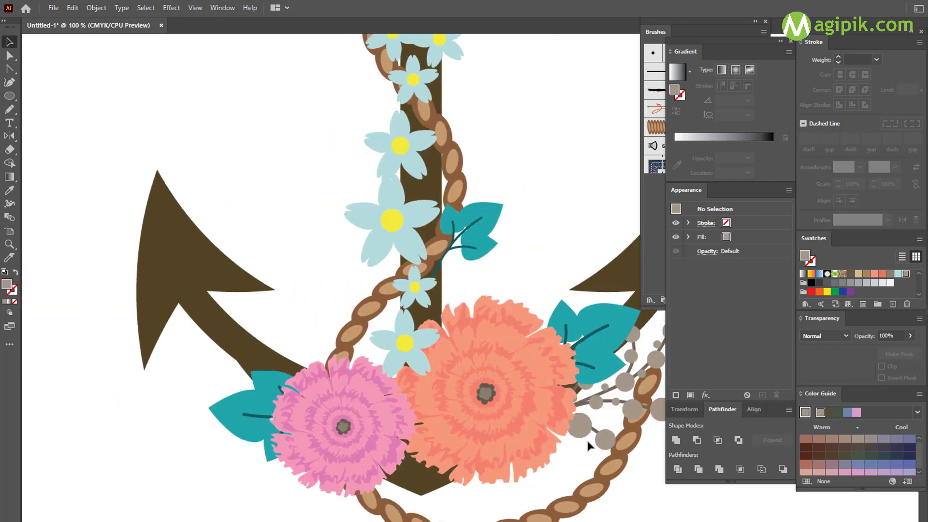
left_click(587, 438)
left_click_drag(587, 438, 254, 341)
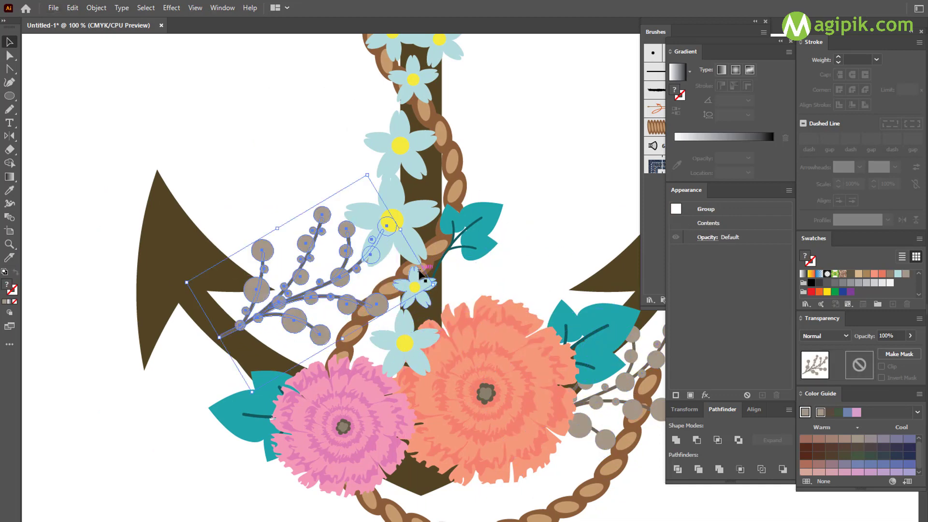
mouse_move(420, 275)
left_mouse_down()
mouse_move(461, 316)
mouse_move(382, 231)
left_mouse_up()
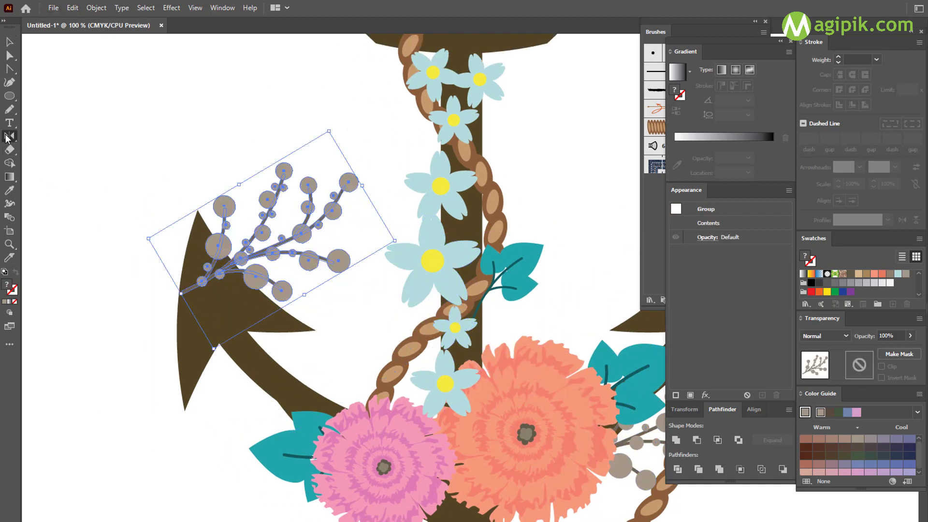
- Reflect the copied sprig, stand it upright and lean it against the anchor shaft's left side
double_click(7, 138)
left_click(652, 396)
key("v")
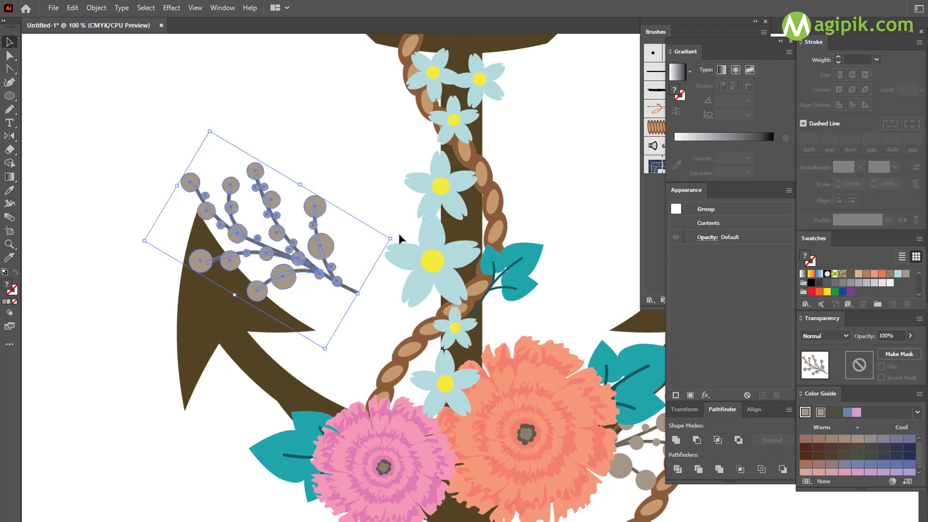
mouse_move(398, 241)
left_mouse_down()
mouse_move(325, 253)
mouse_move(455, 271)
left_mouse_up()
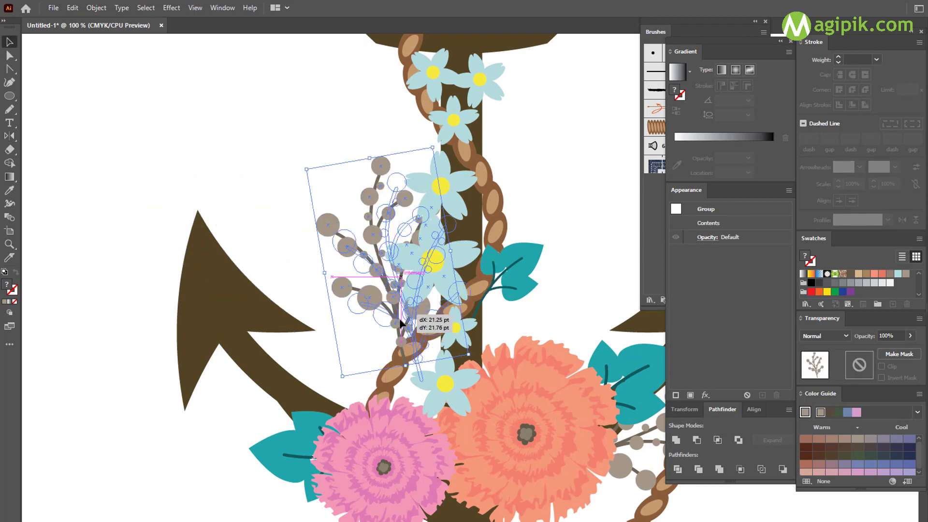
left_click_drag(404, 321, 427, 343)
left_click_drag(462, 167, 430, 157)
left_click_drag(404, 300, 373, 299)
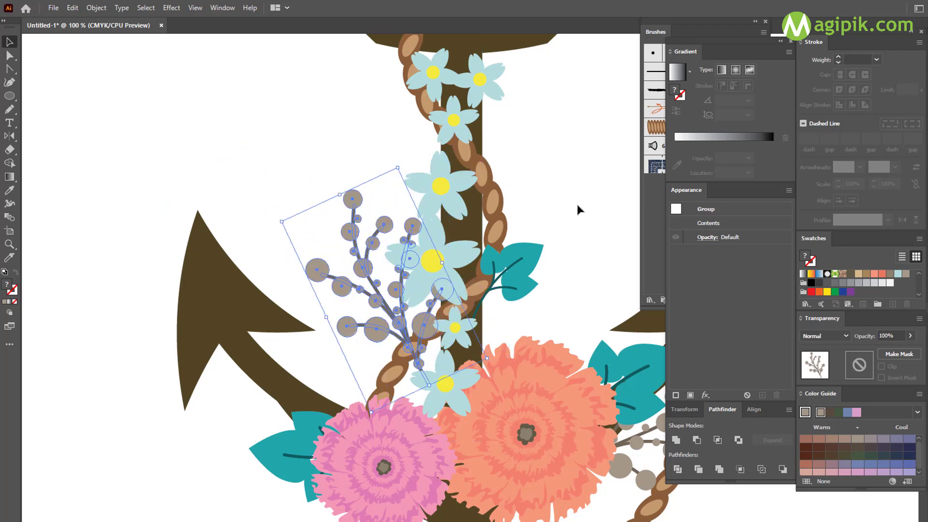
- Deselect, pan across the artwork, and set the fill colour to light cream
left_click(576, 202)
scroll(565, 198, "down", 1)
scroll(565, 198, "down", 1)
scroll(564, 199, "right", 2)
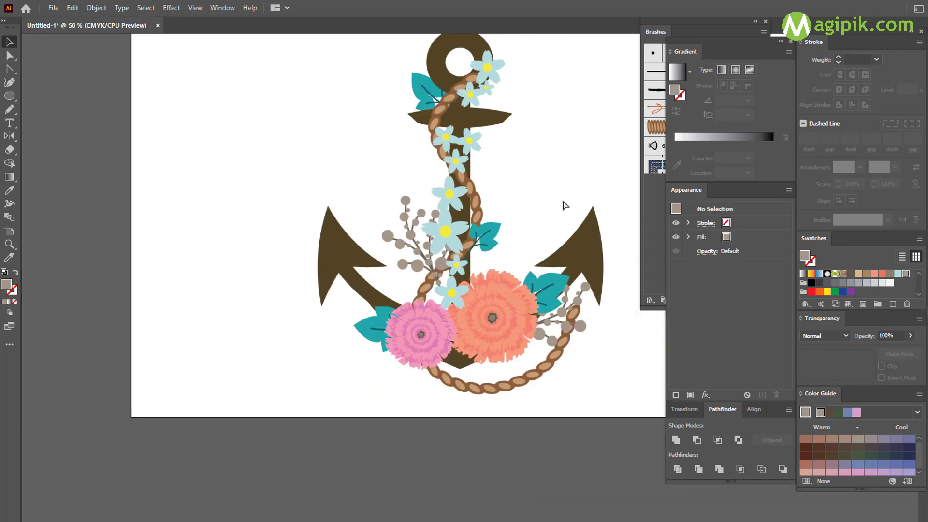
scroll(546, 191, "right", 2)
scroll(533, 190, "right", 1)
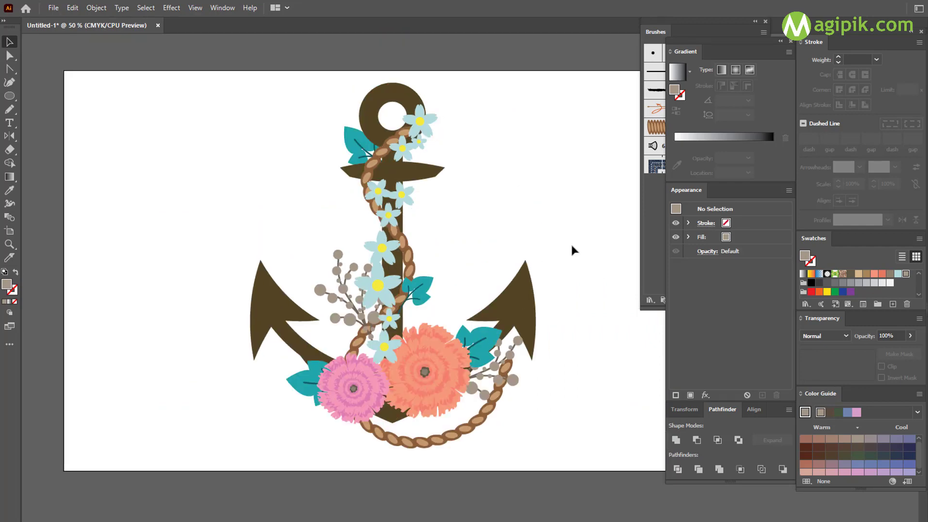
left_click(906, 273)
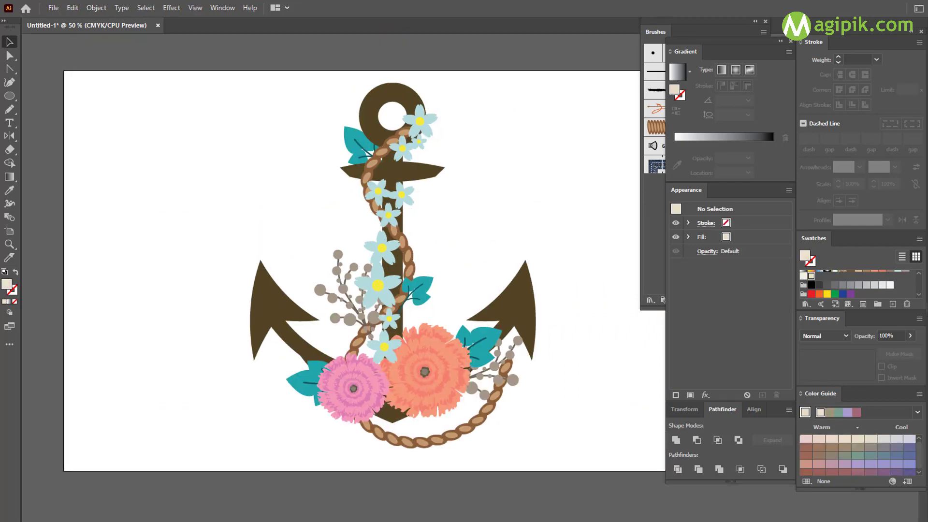
scroll(581, 453, "down", 1)
scroll(582, 449, "right", 4)
scroll(581, 450, "down", 2)
scroll(556, 423, "down", 4)
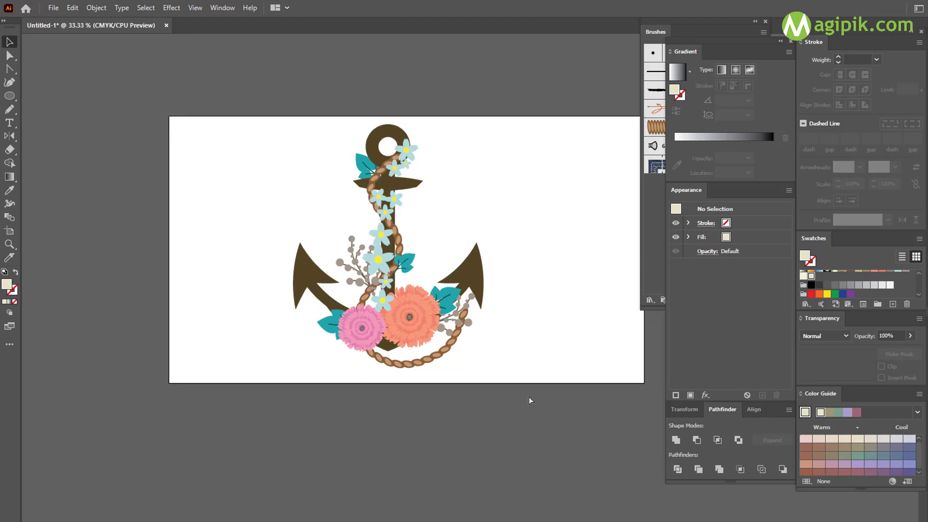
scroll(386, 256, "right", 2)
- Marquee-select the whole anchor and apply Outline Stroke to convert its strokes to fills
left_click_drag(238, 114, 478, 401)
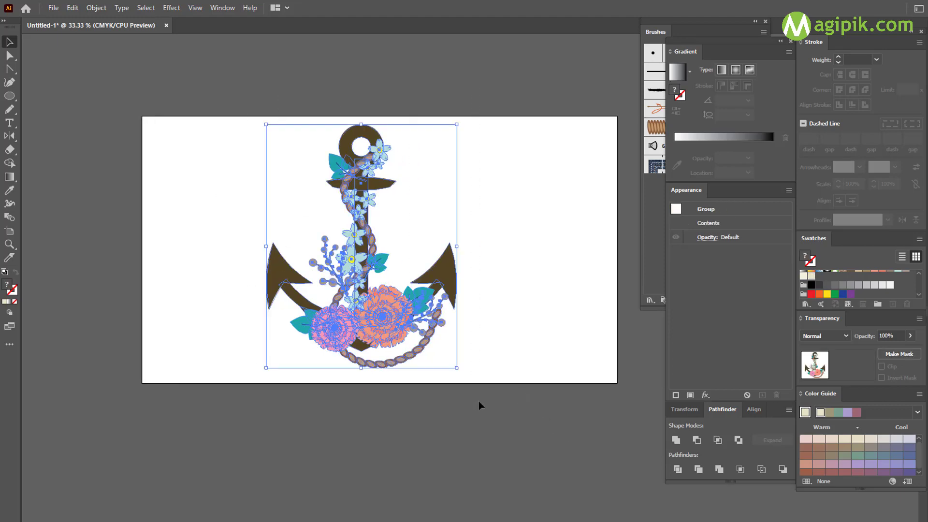
left_click(97, 8)
mouse_move(109, 276)
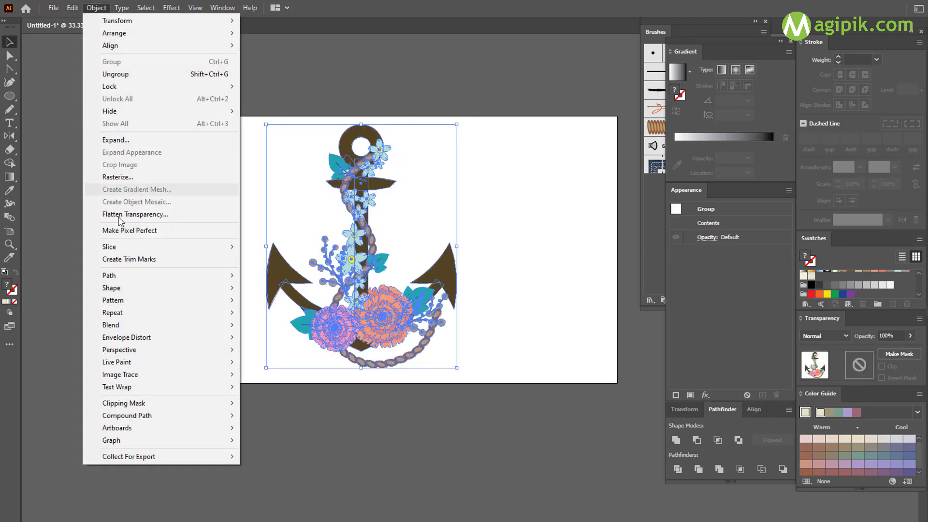
left_click(290, 305)
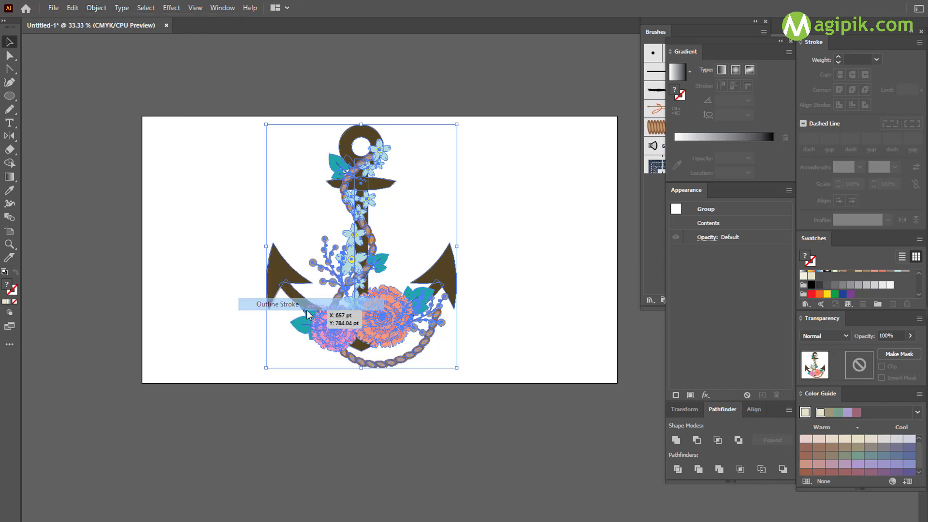
left_click(509, 237)
- Reselect the whole anchor and scale it down by dragging the top handle
left_click_drag(233, 119, 565, 385)
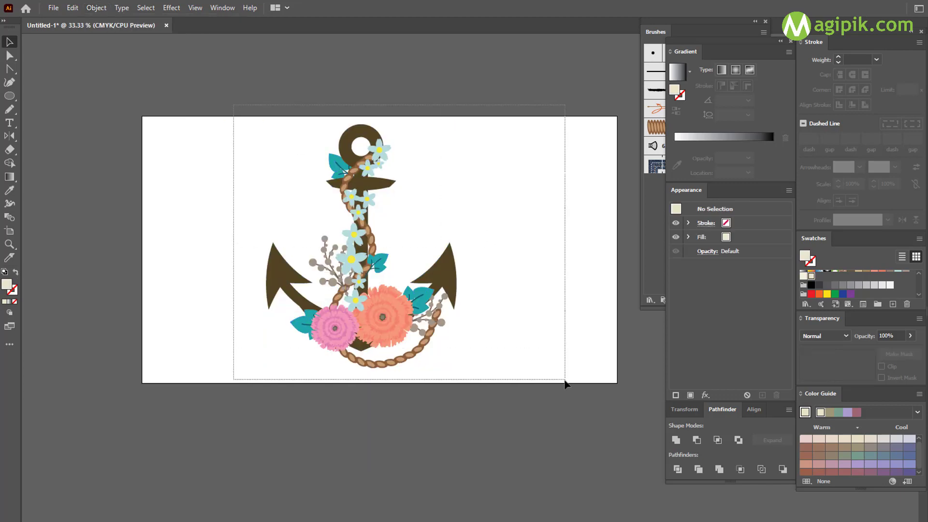
left_click_drag(362, 117, 363, 167)
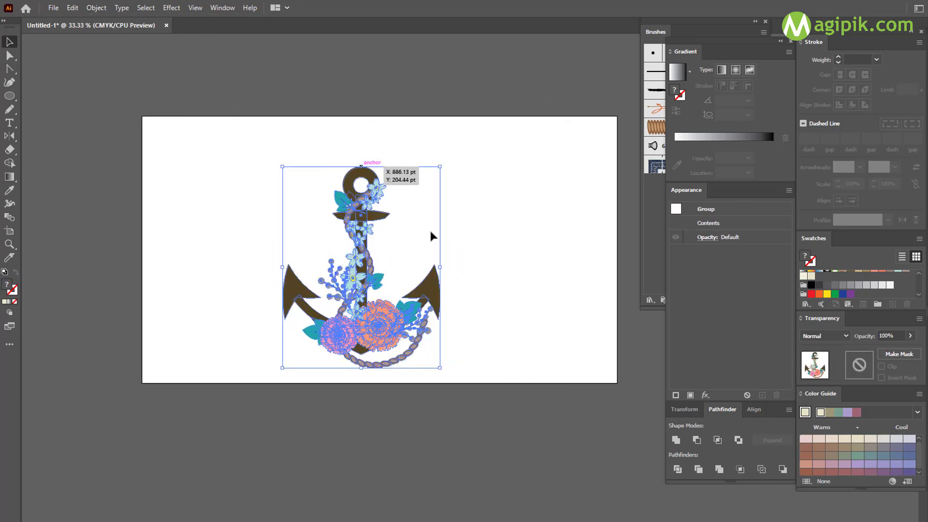
left_click(430, 229)
left_click(10, 96)
left_click(66, 96)
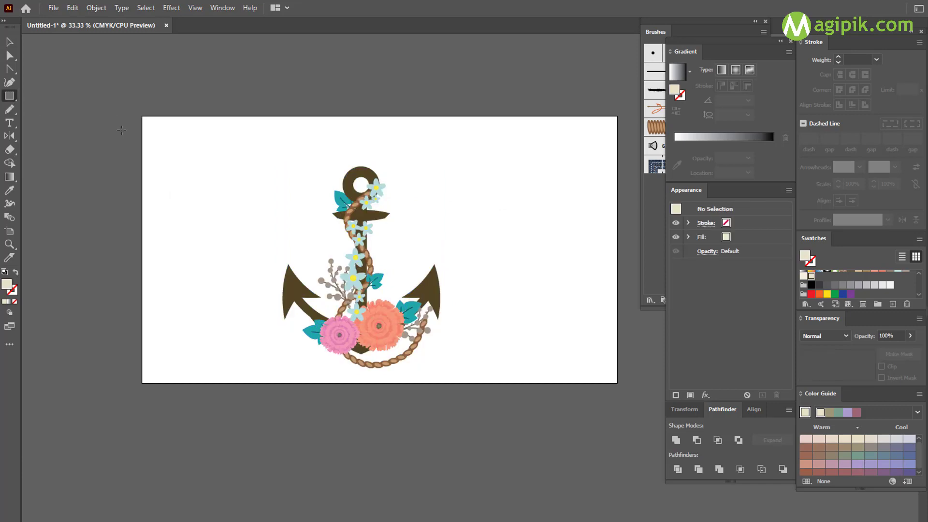
- Draw an artboard-sized light cream rectangle and send it behind the anchor
mouse_move(143, 117)
left_mouse_down()
mouse_move(271, 203)
mouse_move(617, 382)
left_mouse_up()
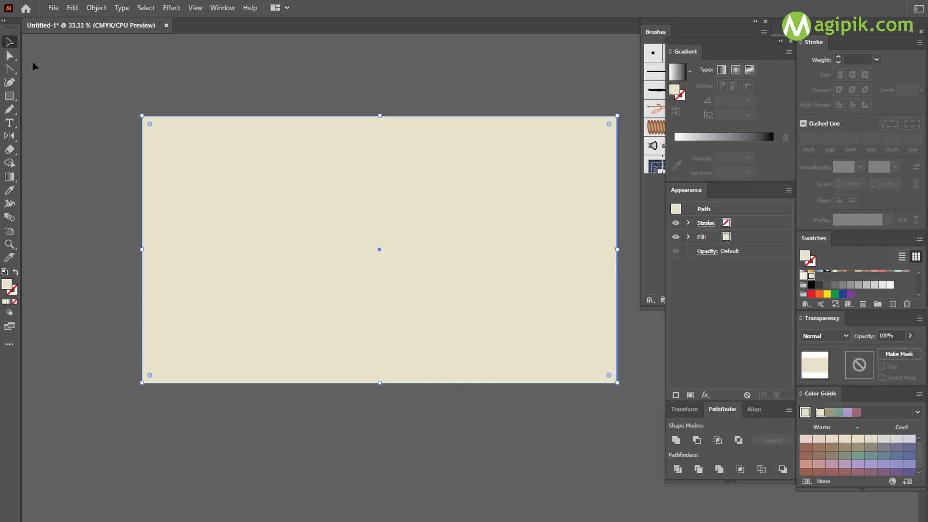
left_click(805, 277)
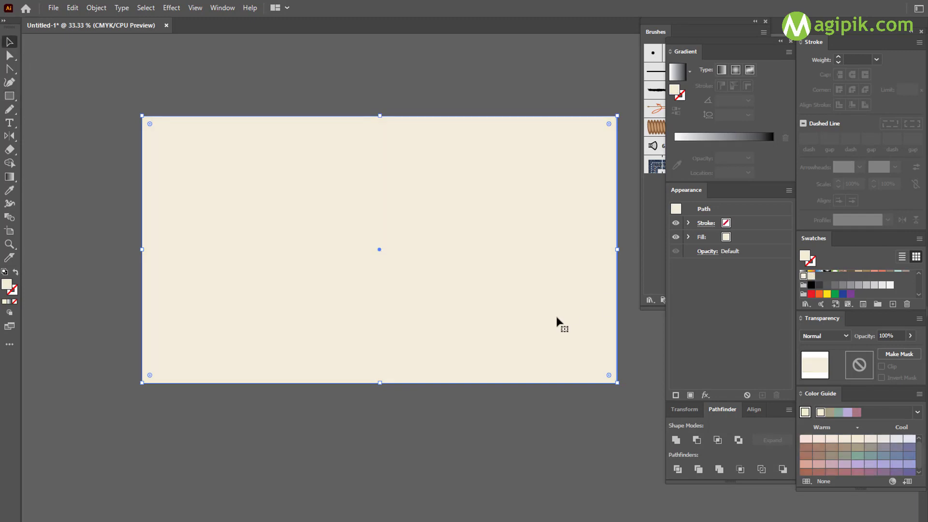
key("ctrl+shift+bracketleft")
left_click(132, 257)
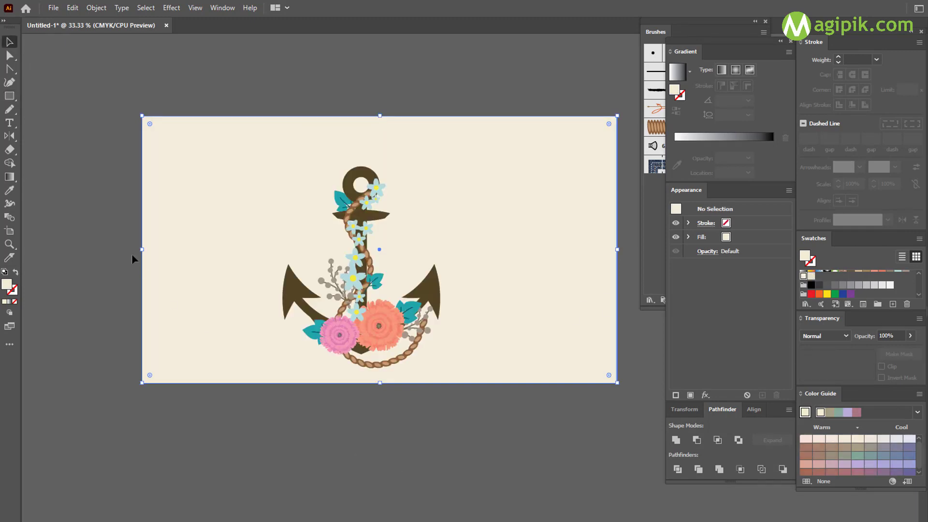
- Draw a large circle over the anchor, centred horizontally on the background rectangle
left_click(13, 96)
left_click(72, 109)
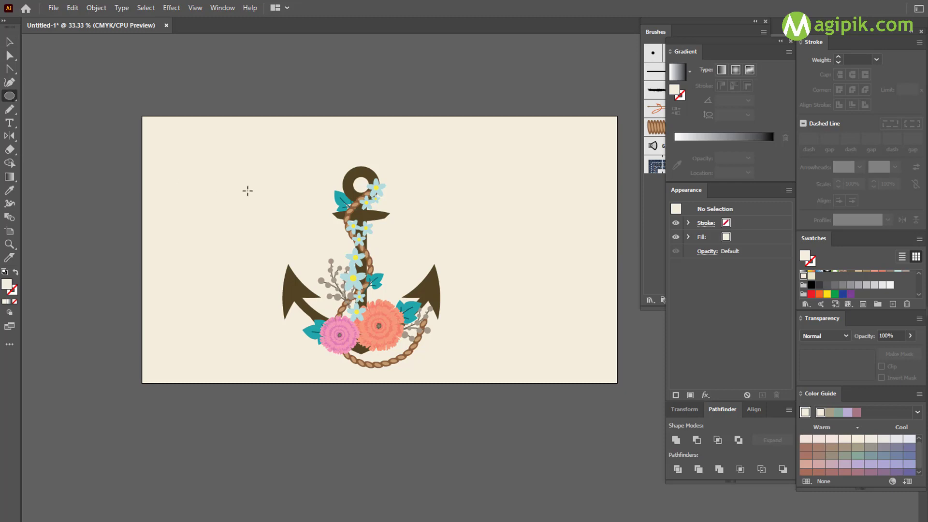
mouse_move(251, 124)
left_mouse_down()
mouse_move(457, 383)
mouse_move(441, 375)
left_mouse_up()
key("v")
left_click(566, 255, "shift")
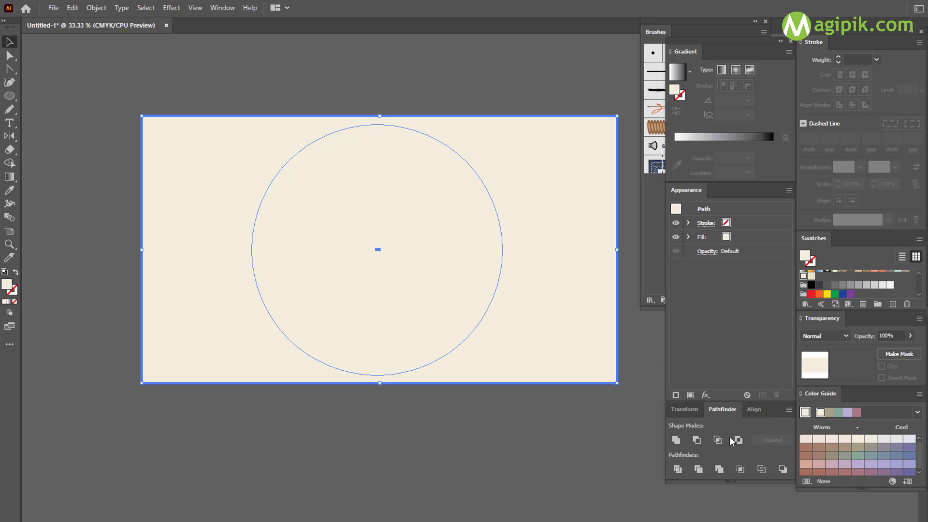
left_click(753, 410)
left_click(697, 440)
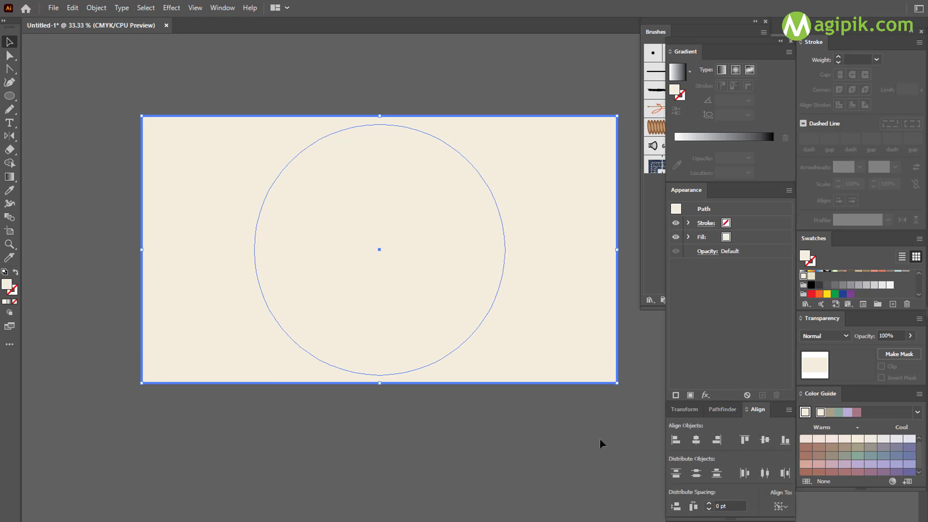
left_click(453, 460)
- Send the circle and rectangle behind the anchor and fill the circle darker beige
left_click(416, 263)
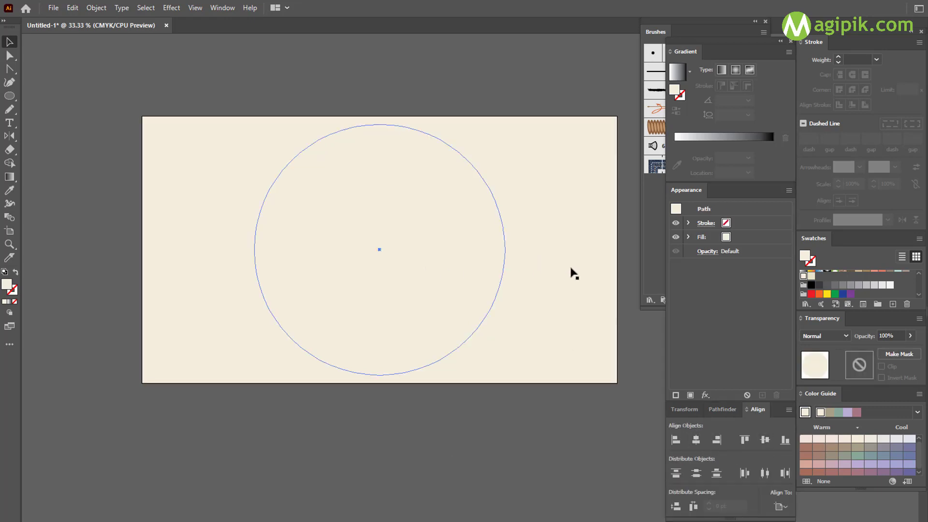
left_click(571, 266, "shift")
key("ctrl+shift+bracketleft")
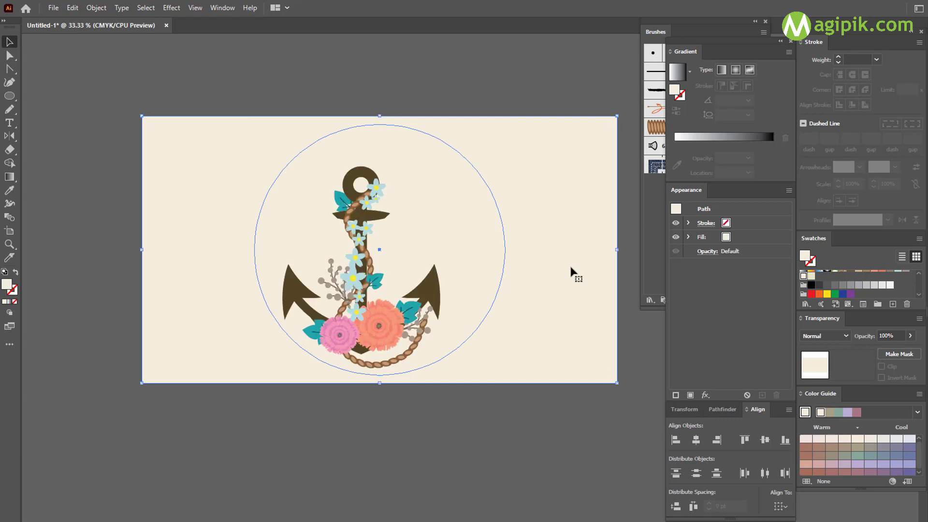
left_click(576, 428)
left_click(489, 284)
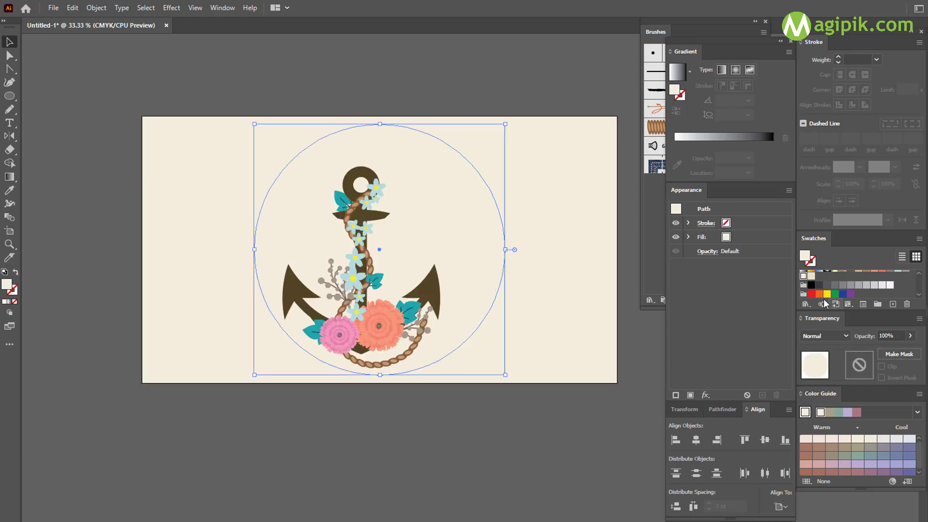
left_click(812, 280)
left_click(465, 468)
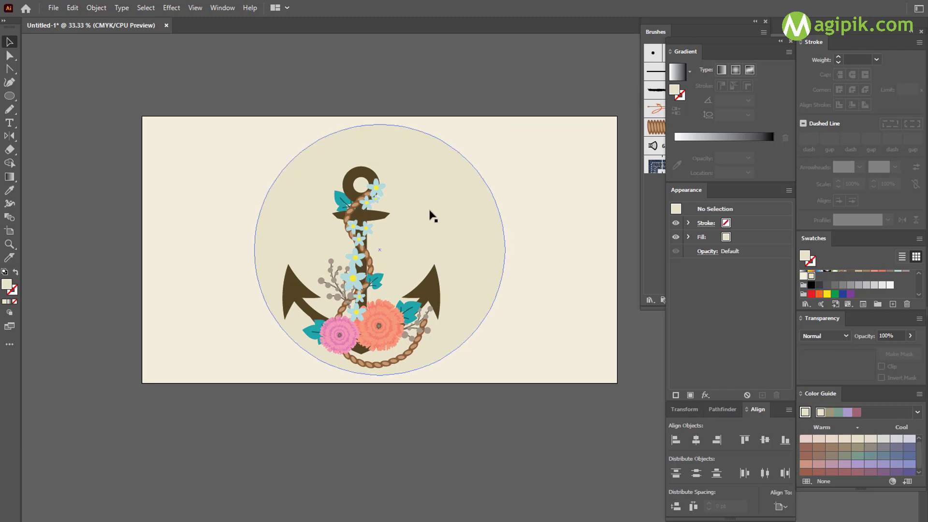
left_click(417, 188)
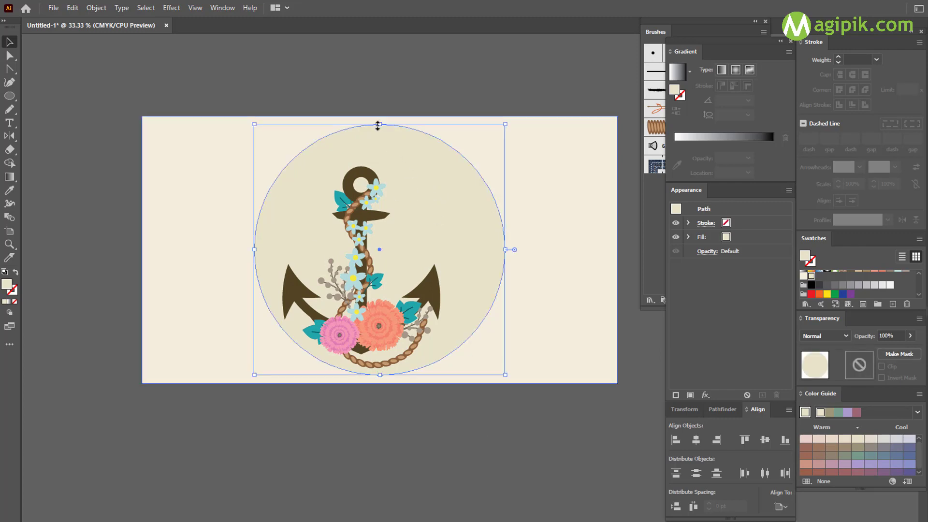
- Shrink the circle from the top and move the anchor over its centre
left_click_drag(380, 125, 381, 158)
left_click(361, 235)
left_click_drag(361, 236, 378, 237)
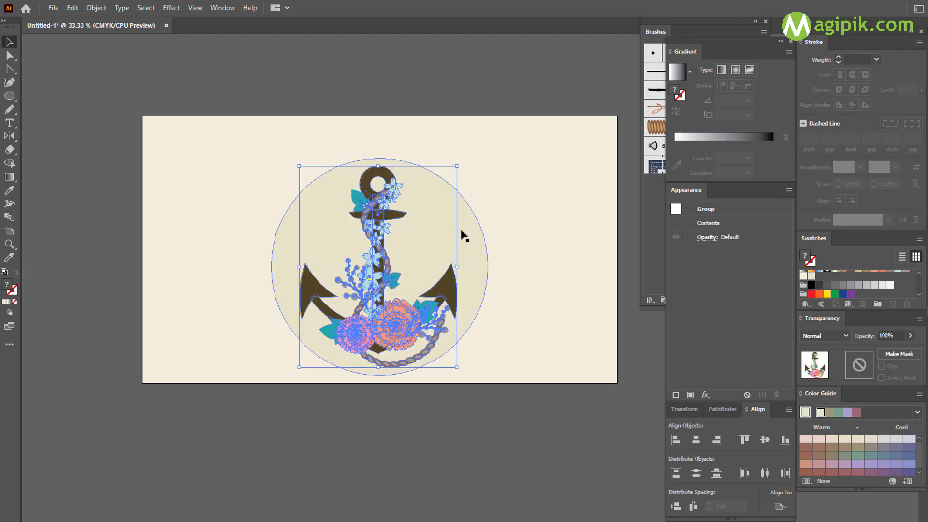
left_click(426, 237, "shift")
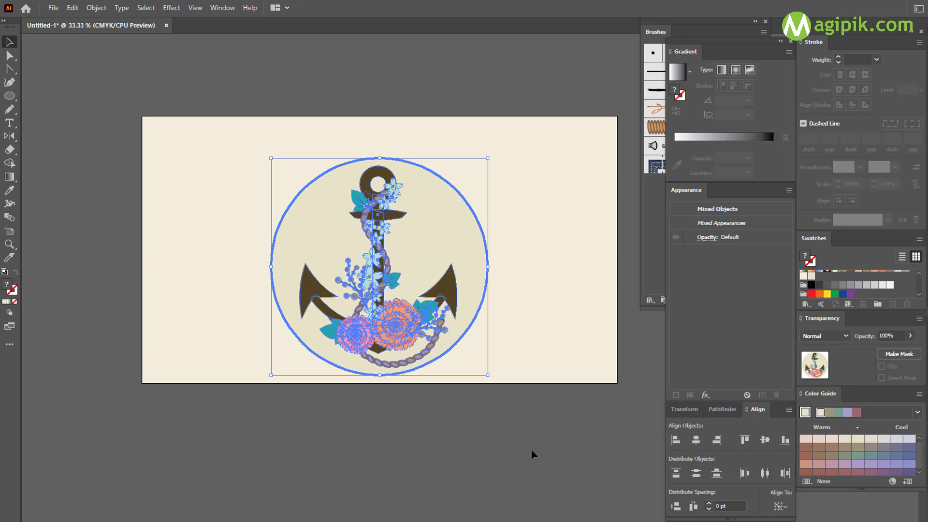
- Enlarge the floral anchor group, then scale it down slightly to fit the circle
left_click(382, 421)
left_click(390, 268)
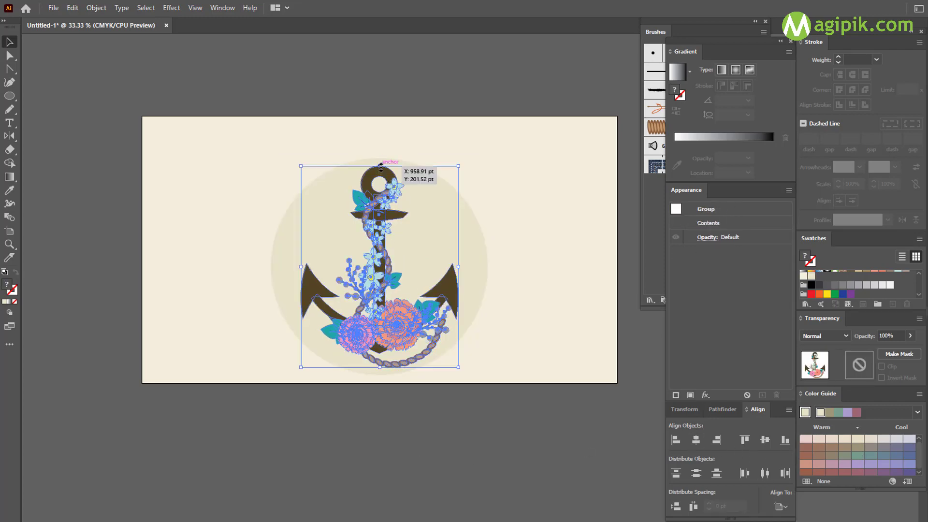
left_click_drag(381, 167, 384, 130)
left_click(455, 428)
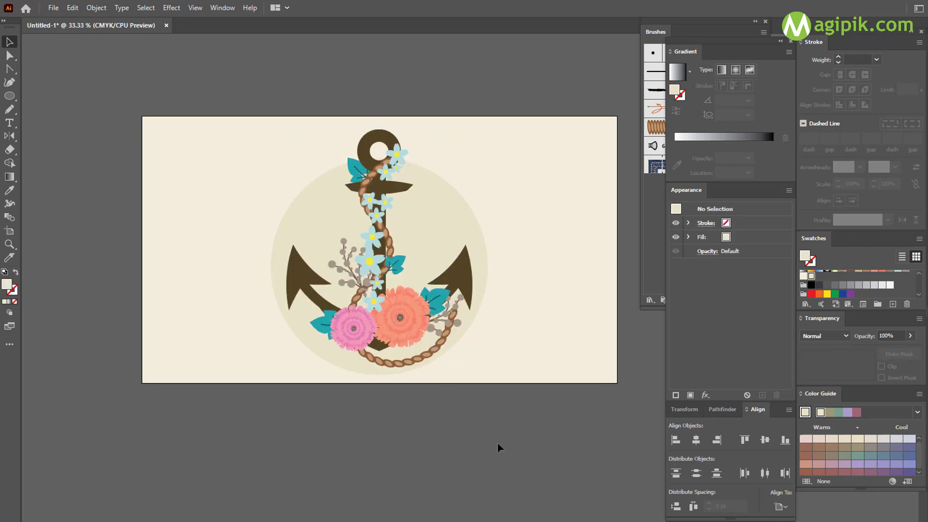
left_click(406, 357)
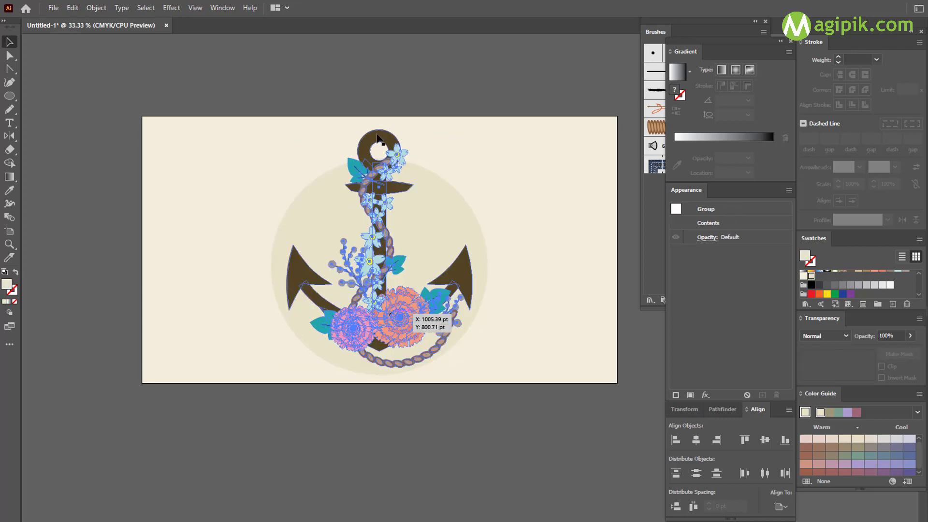
left_click_drag(379, 127, 379, 136)
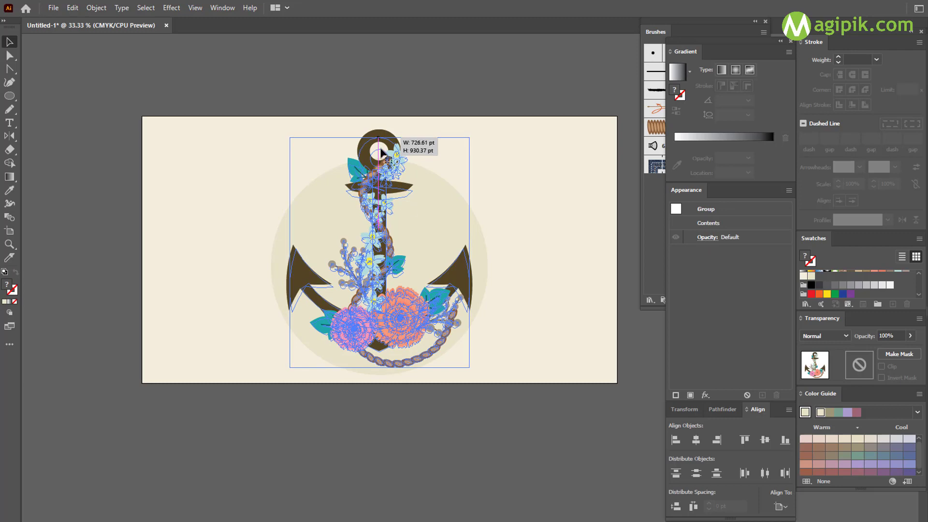
left_click(446, 436)
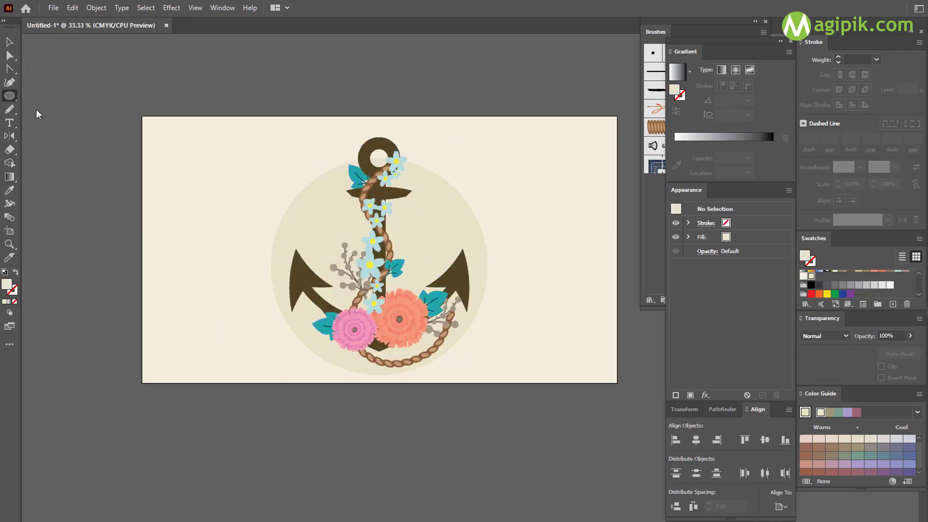
- Draw white bubbles above the anchor ring, left of it, and near the crossbar
key("ctrl+=")
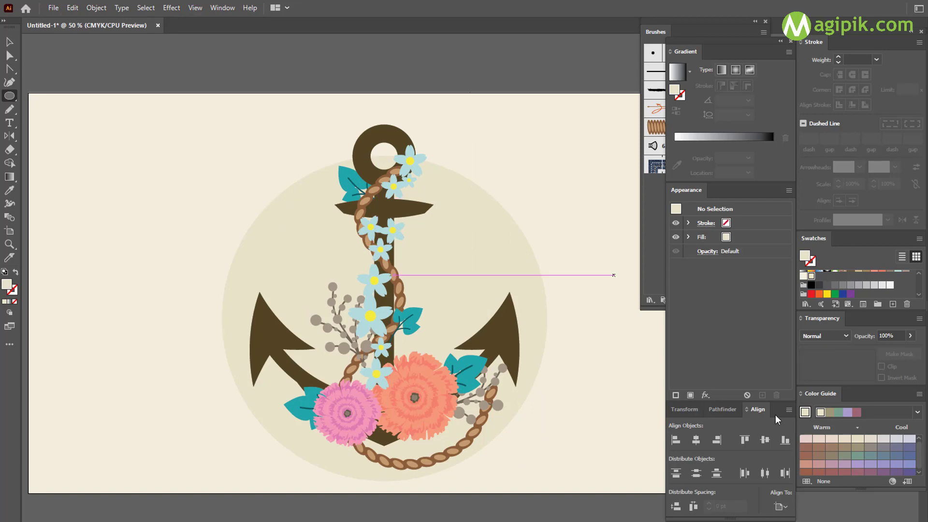
scroll(354, 130, "up", 1)
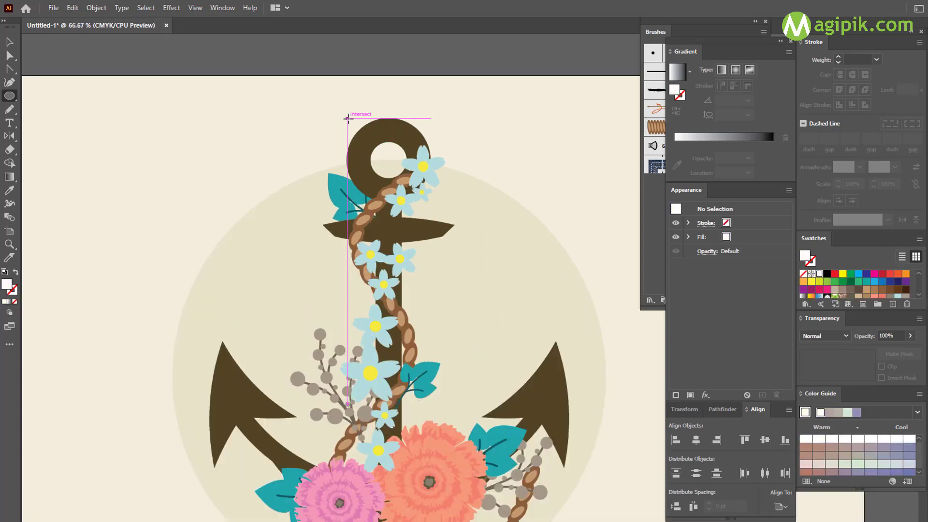
left_click_drag(349, 118, 371, 139)
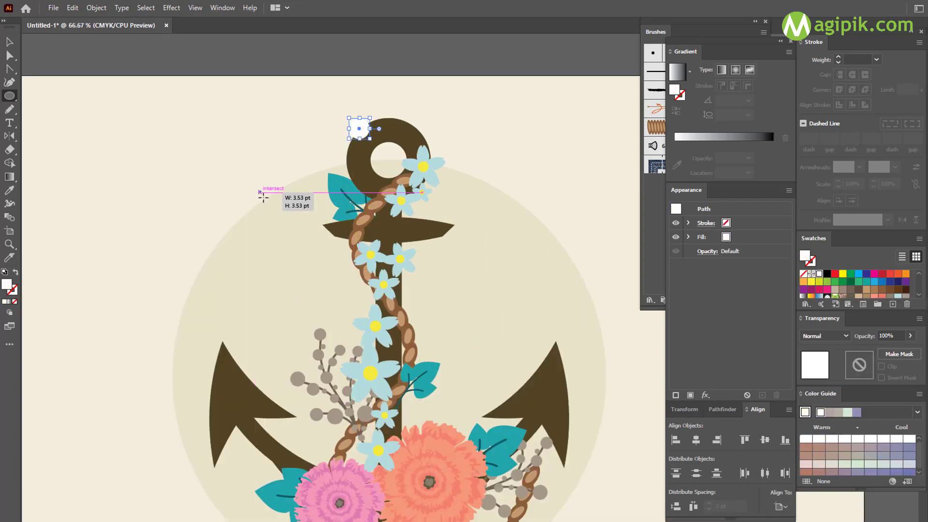
left_click_drag(265, 198, 271, 202)
left_click_drag(448, 218, 461, 229)
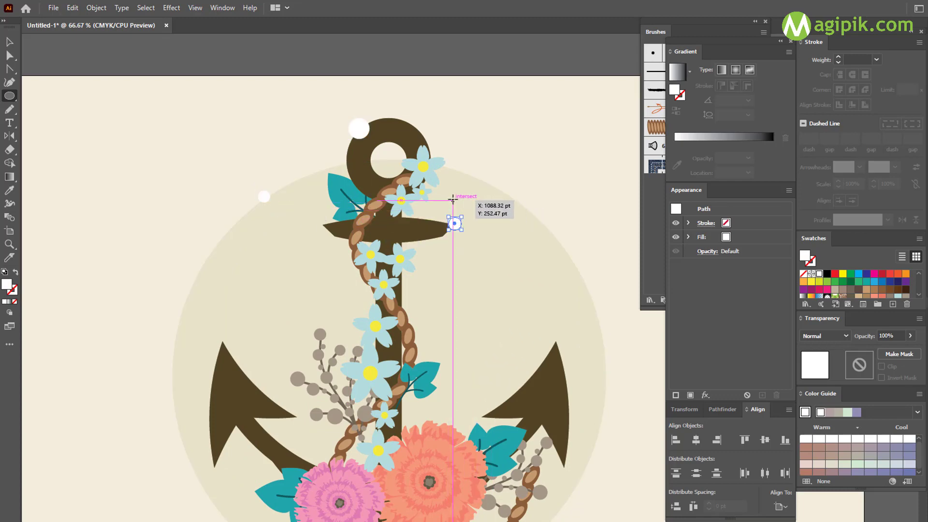
mouse_move(441, 178)
left_mouse_down()
mouse_move(460, 208)
mouse_move(546, 256)
left_mouse_up()
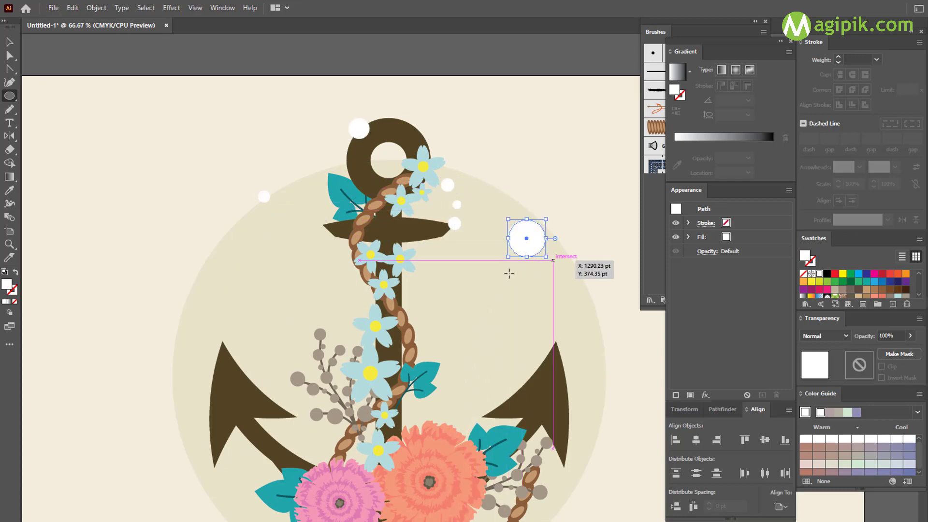
key("ctrl+z")
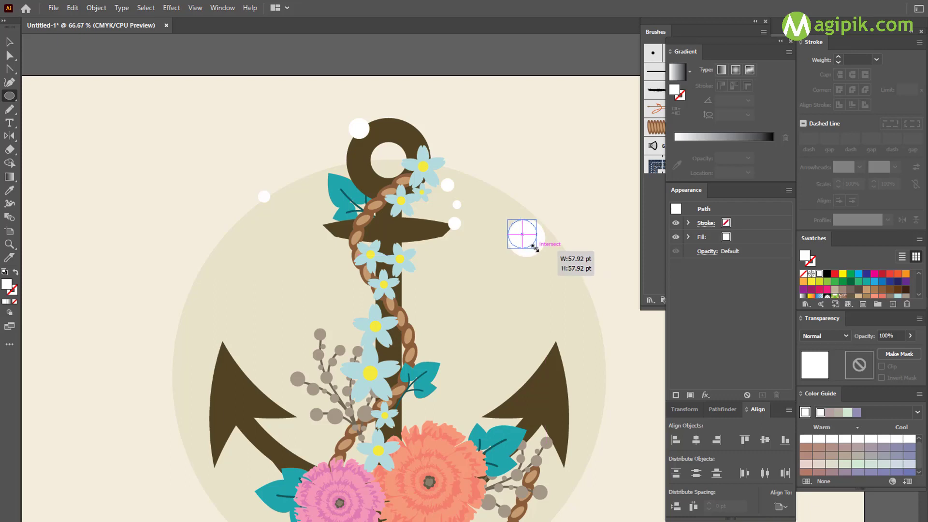
left_click_drag(508, 219, 535, 246)
- Add white bubbles of varied sizes down both sides of the anchor shaft and arms
left_click_drag(530, 285, 561, 315)
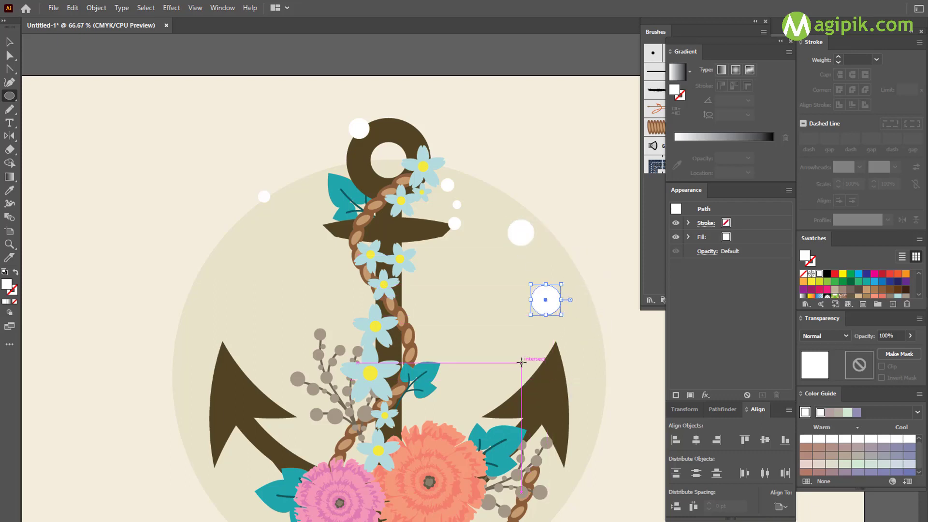
left_click_drag(522, 362, 544, 385)
left_click_drag(478, 379, 495, 397)
left_click_drag(457, 341, 473, 357)
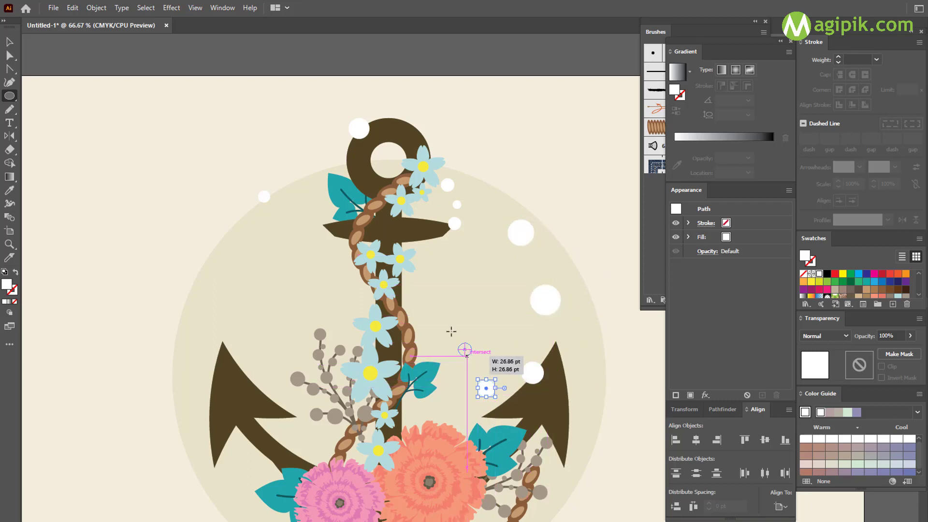
left_click_drag(431, 301, 439, 309)
left_click_drag(298, 255, 347, 311)
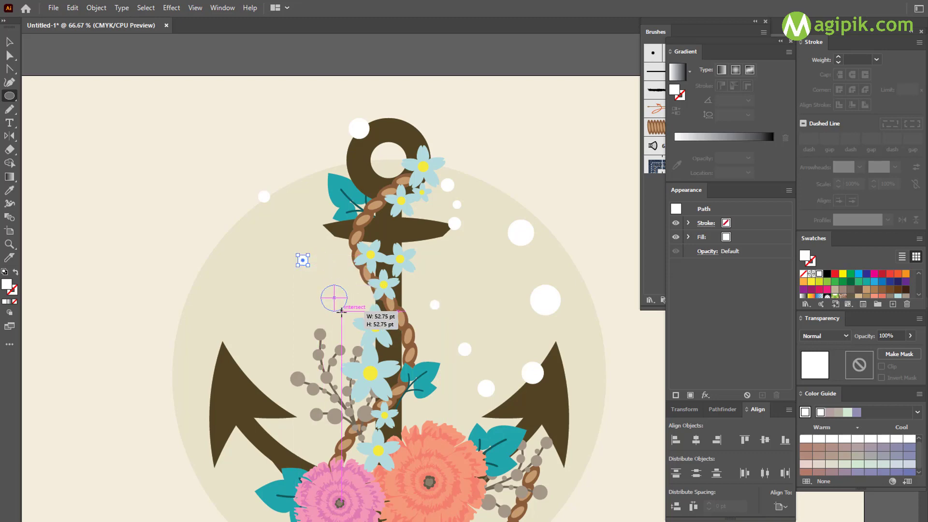
left_click_drag(246, 296, 285, 346)
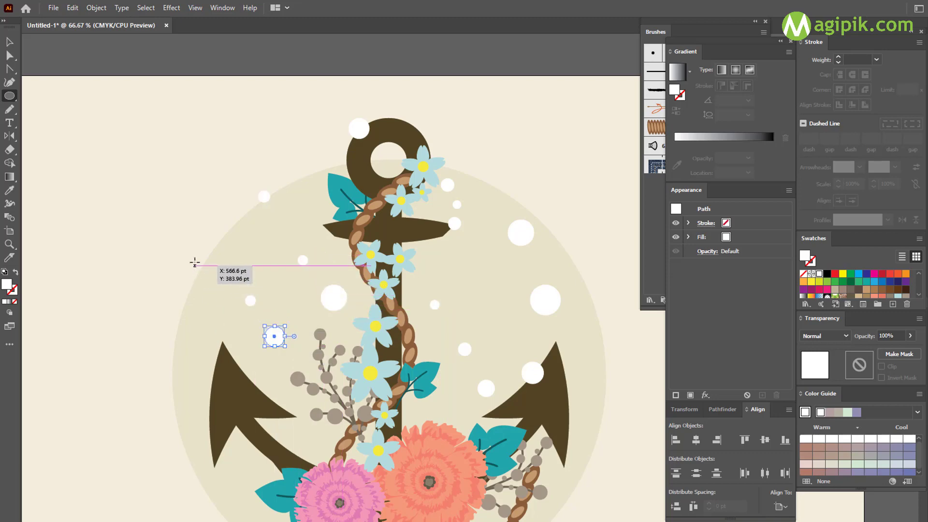
left_click_drag(196, 263, 211, 278)
left_click_drag(161, 335, 187, 360)
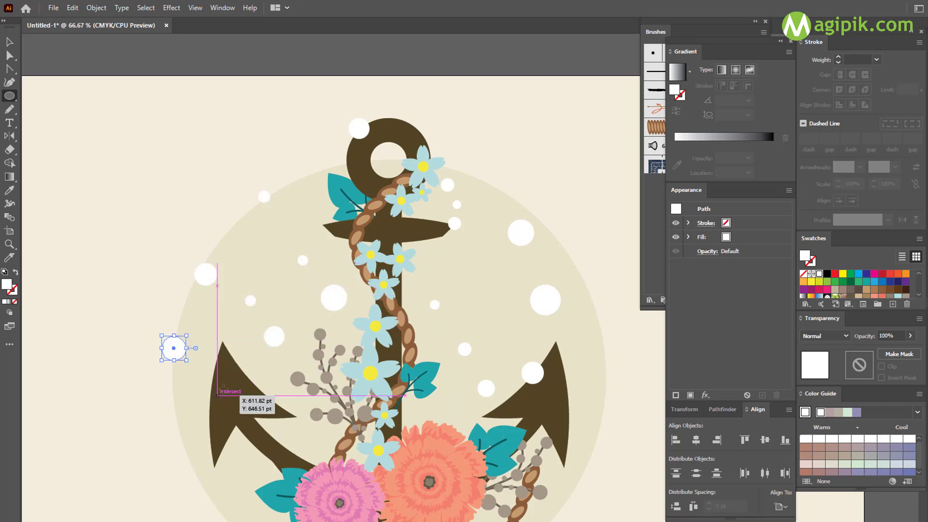
left_click_drag(226, 383, 251, 407)
- Reposition one bubble and add more at the circle's right edge and lower left
scroll(252, 411, "down", 5)
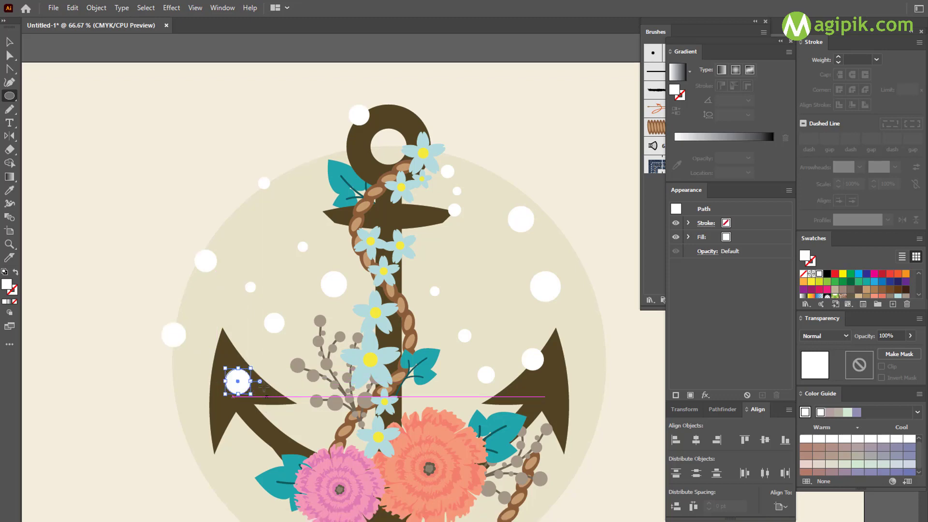
scroll(253, 320, "down", 1)
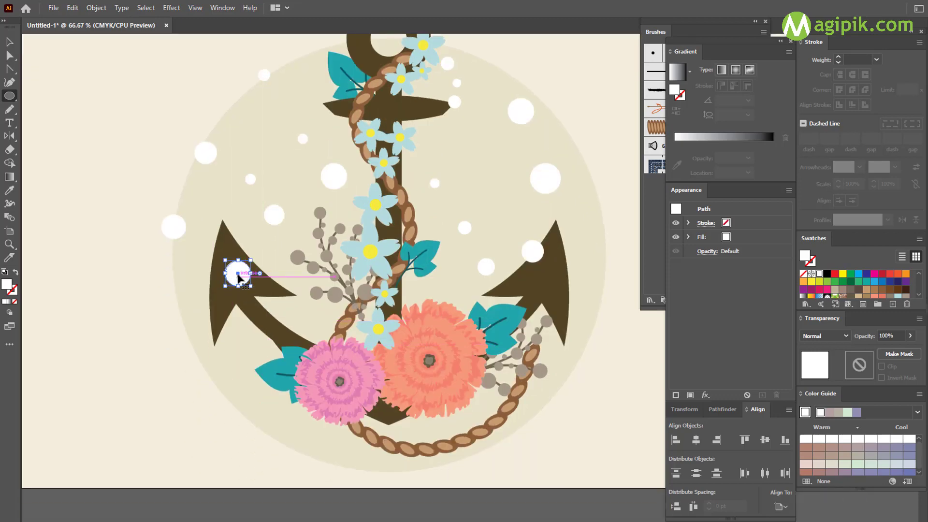
left_click_drag(238, 278, 256, 271)
left_click_drag(242, 316, 259, 333)
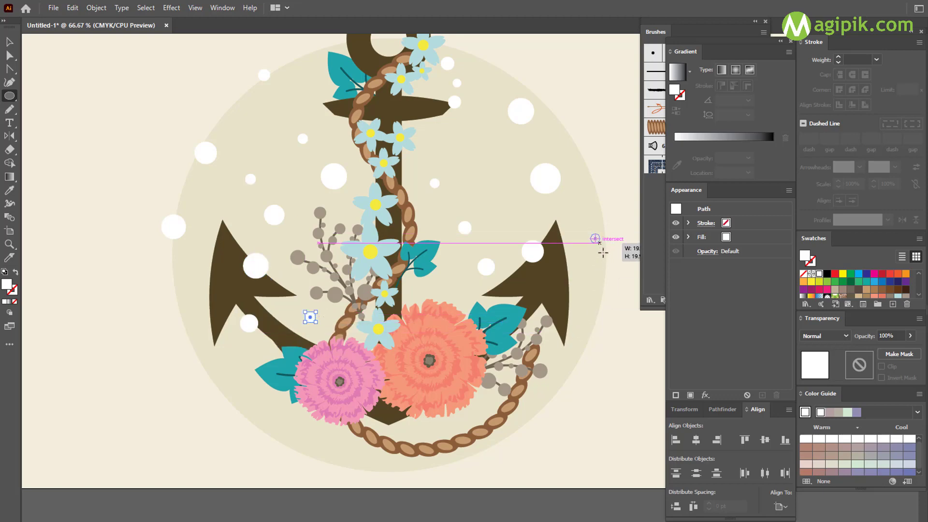
left_click_drag(591, 234, 624, 266)
left_click_drag(582, 318, 591, 328)
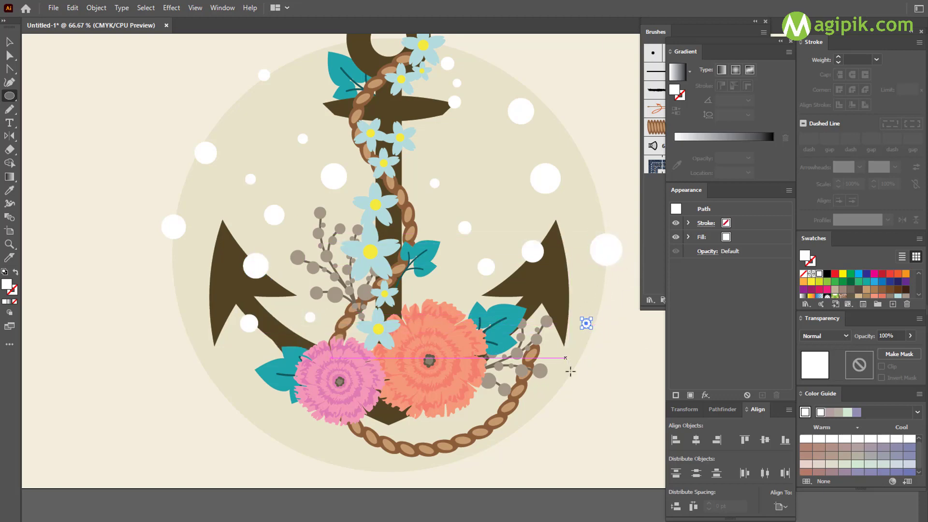
left_click_drag(566, 358, 588, 380)
left_click_drag(227, 348, 250, 372)
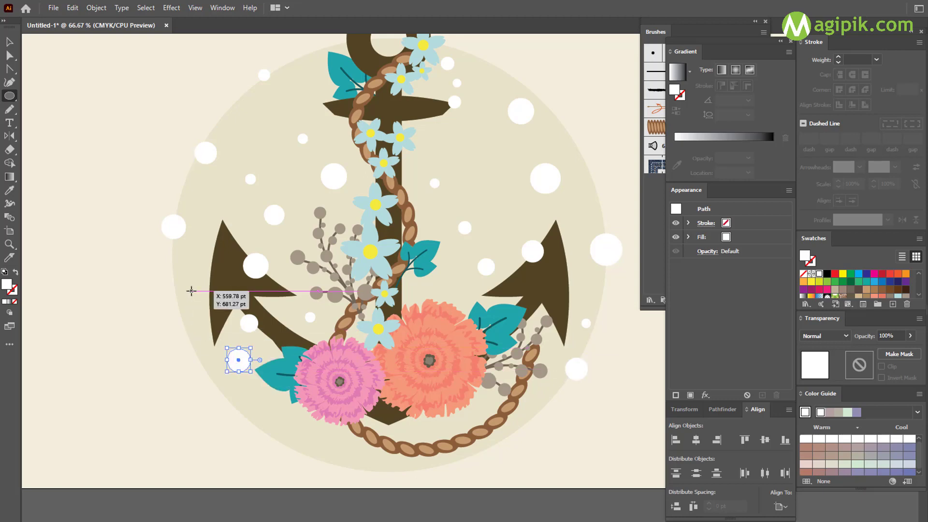
left_click_drag(191, 291, 198, 298)
scroll(347, 290, "down", 1, "alt")
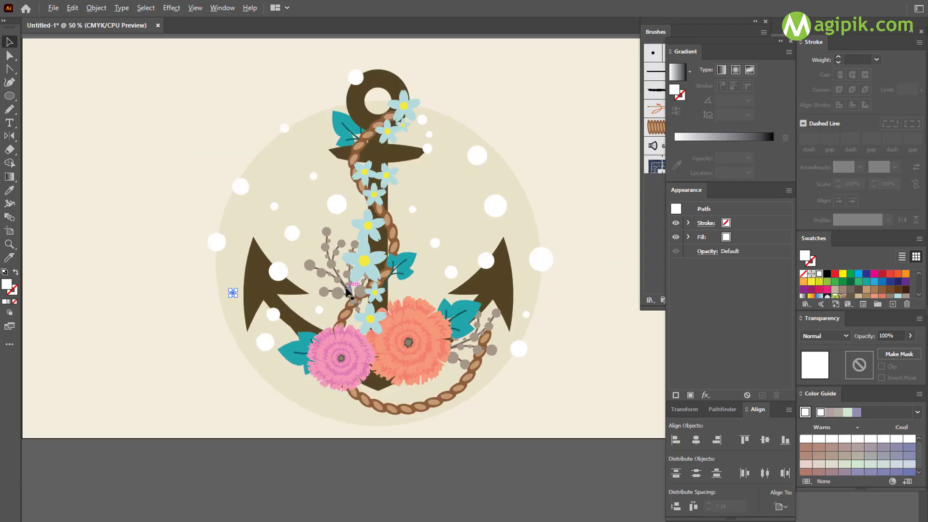
- Select only the white bubbles and set their blend mode to Soft Light
left_click(461, 458)
scroll(352, 414, "up", 1)
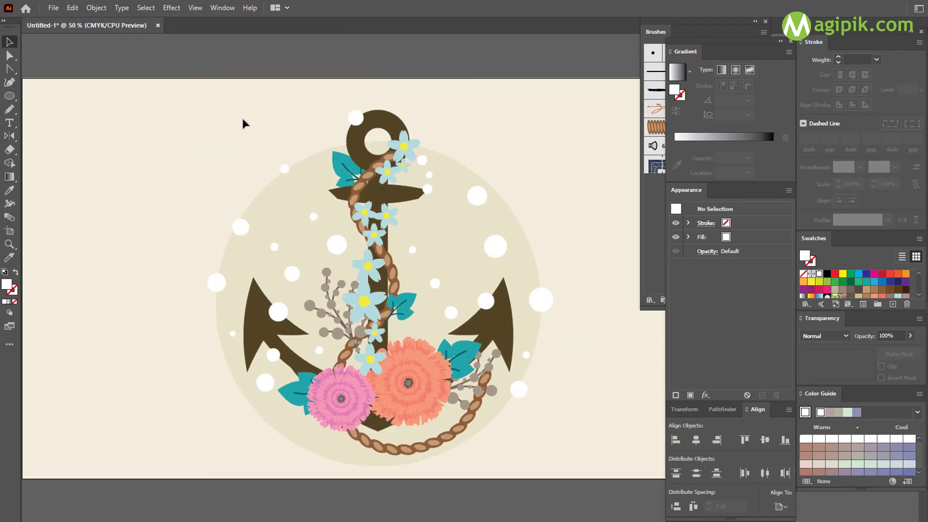
key("ctrl+a")
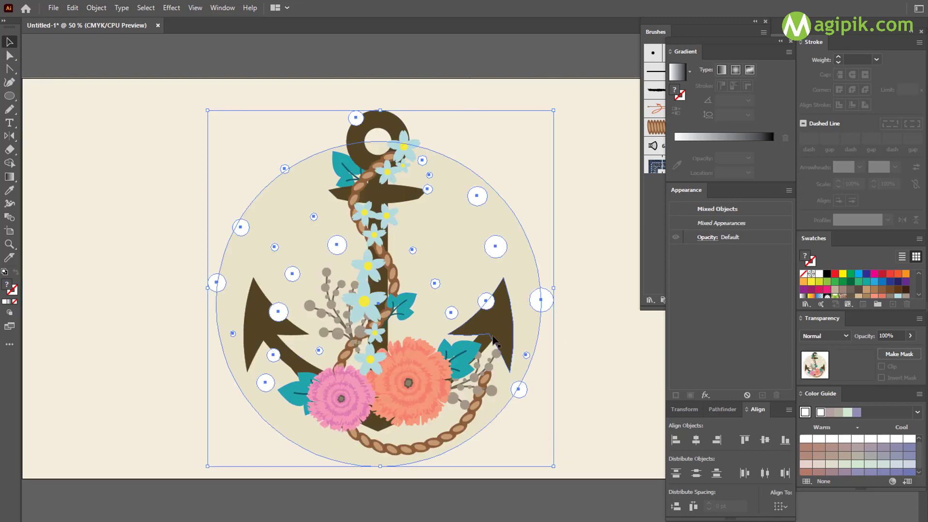
left_click(445, 249, "shift")
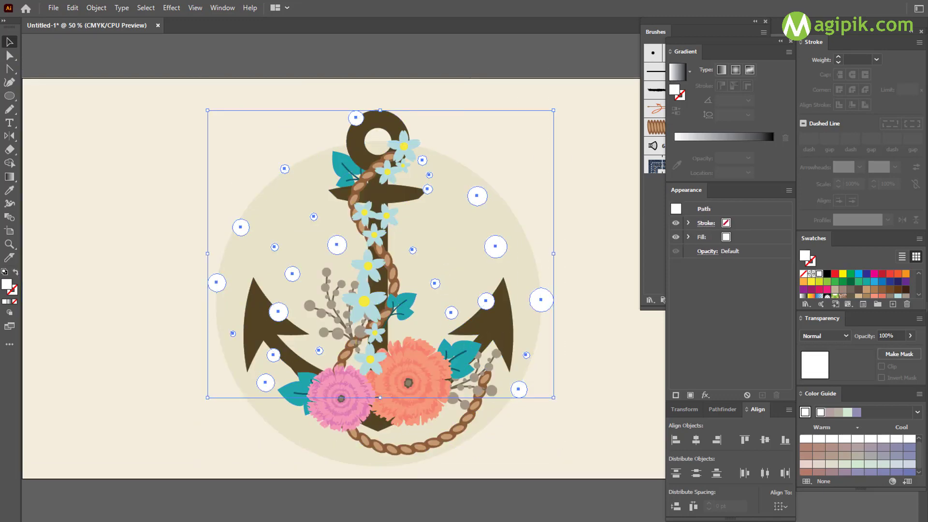
left_click(844, 339)
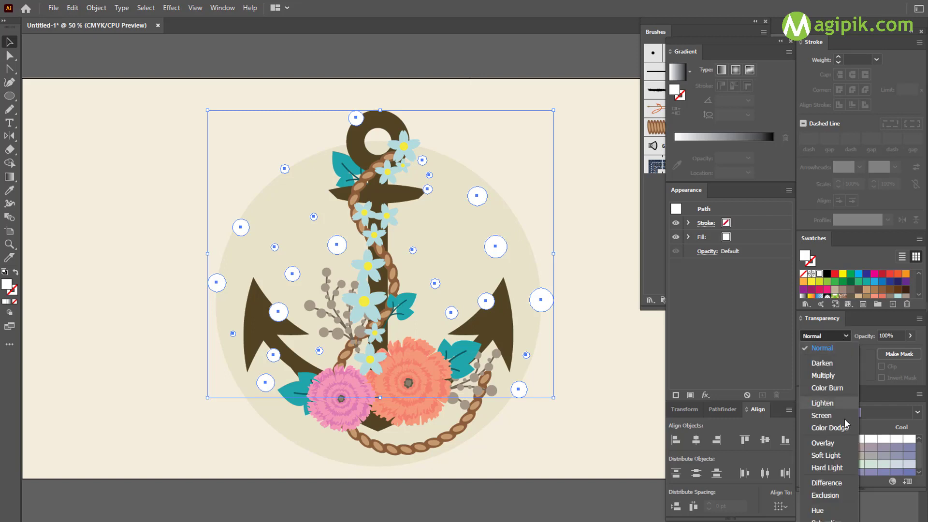
left_click(839, 457)
left_click(527, 509)
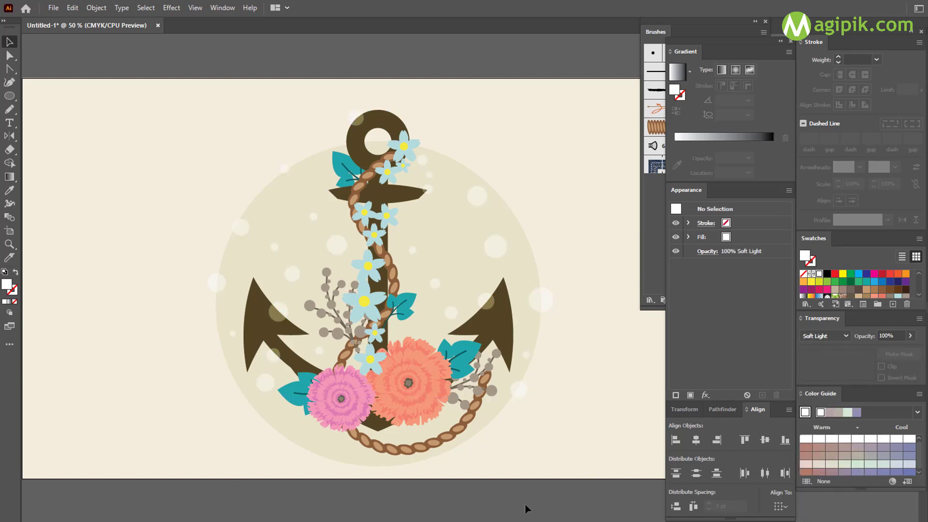
key("ctrl+minus")
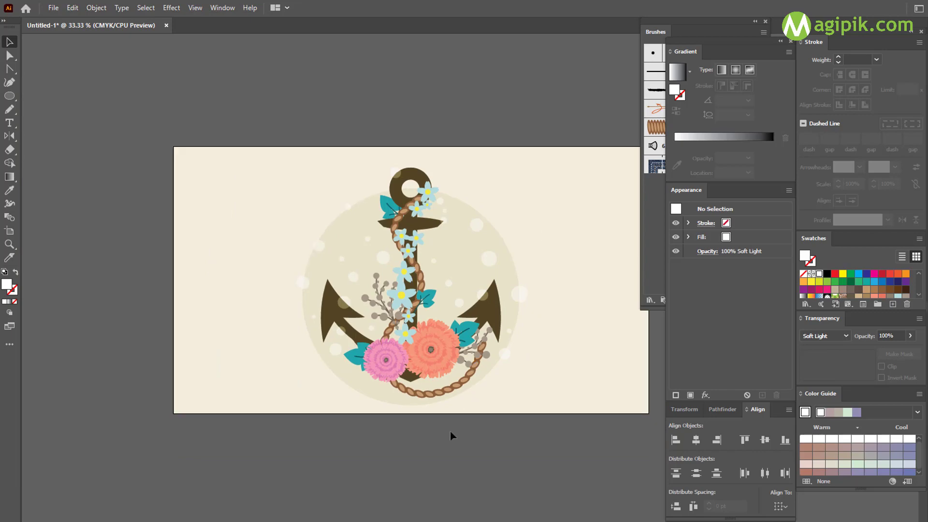